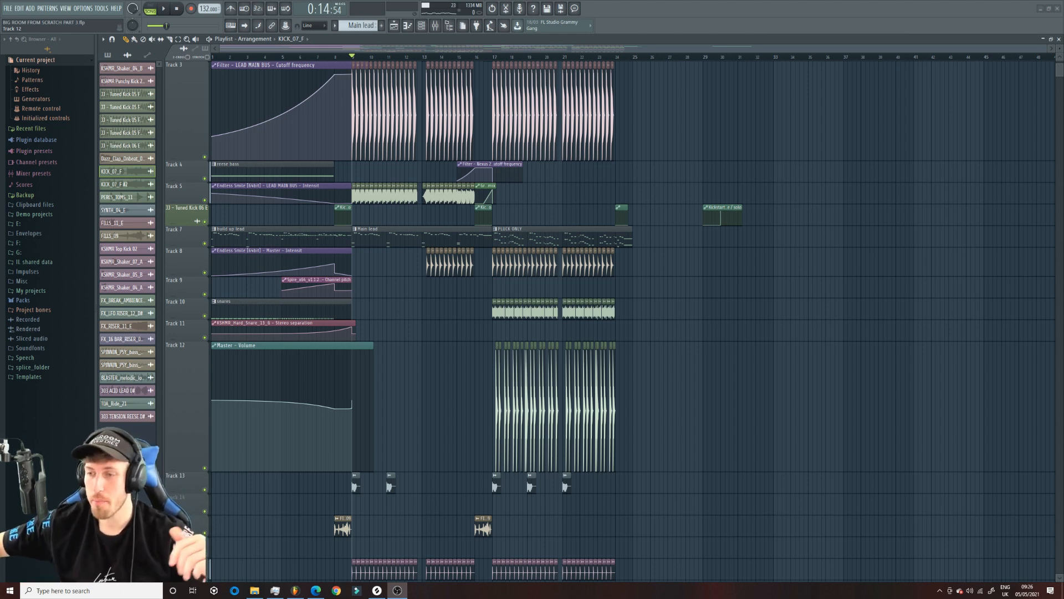
pyautogui.moveTo(1047, 50); pyautogui.dragTo(1016, 56)
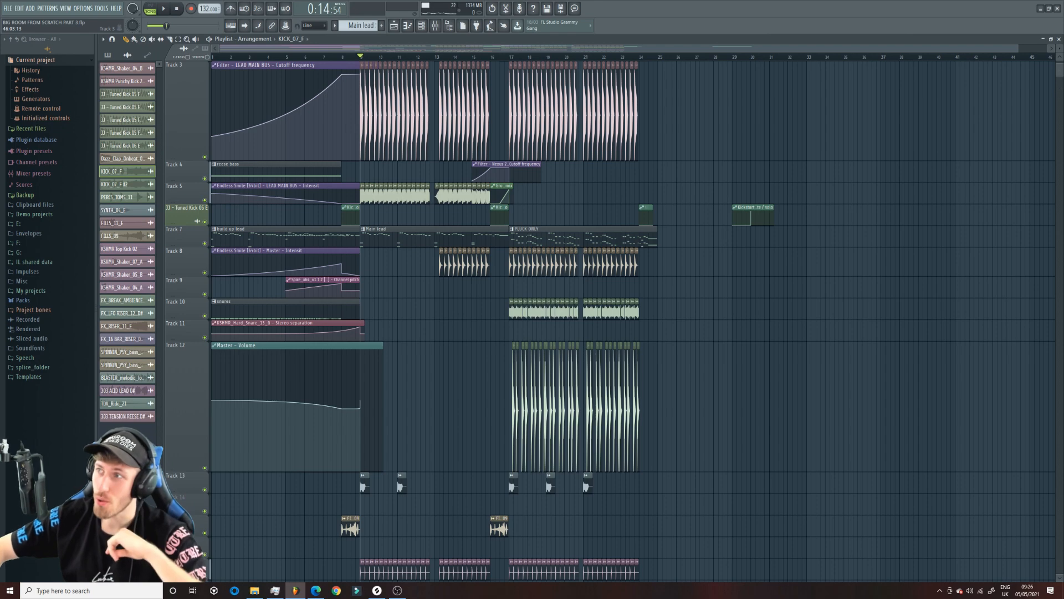
pyautogui.moveTo(1018, 48); pyautogui.dragTo(863, 68)
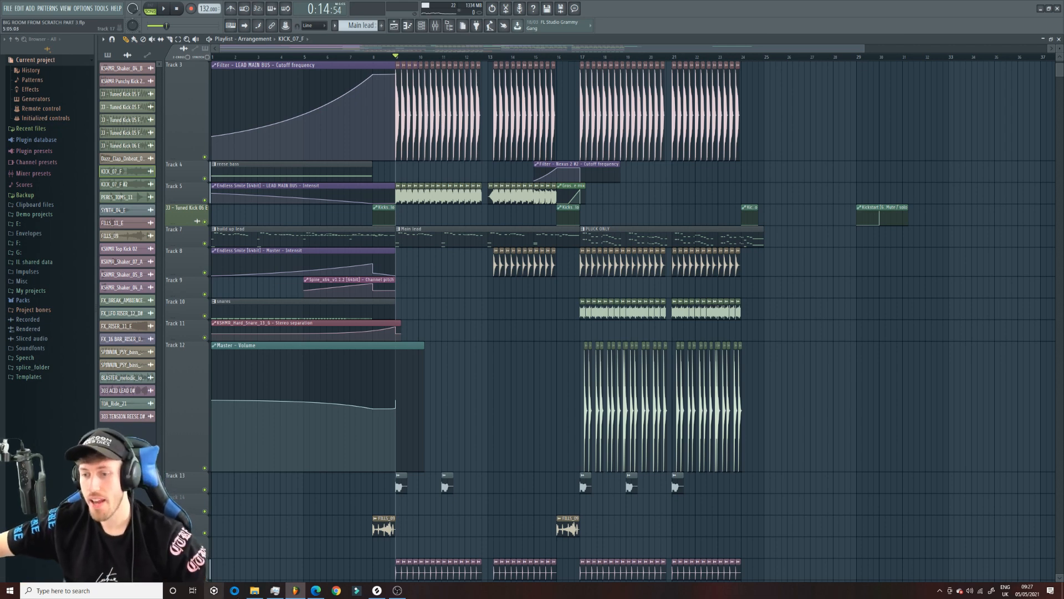
# Switch to the browser, listen to part of the Future Rave sample pack track on SoundCloud, and return to FL Studio.
pyautogui.click(316, 590)
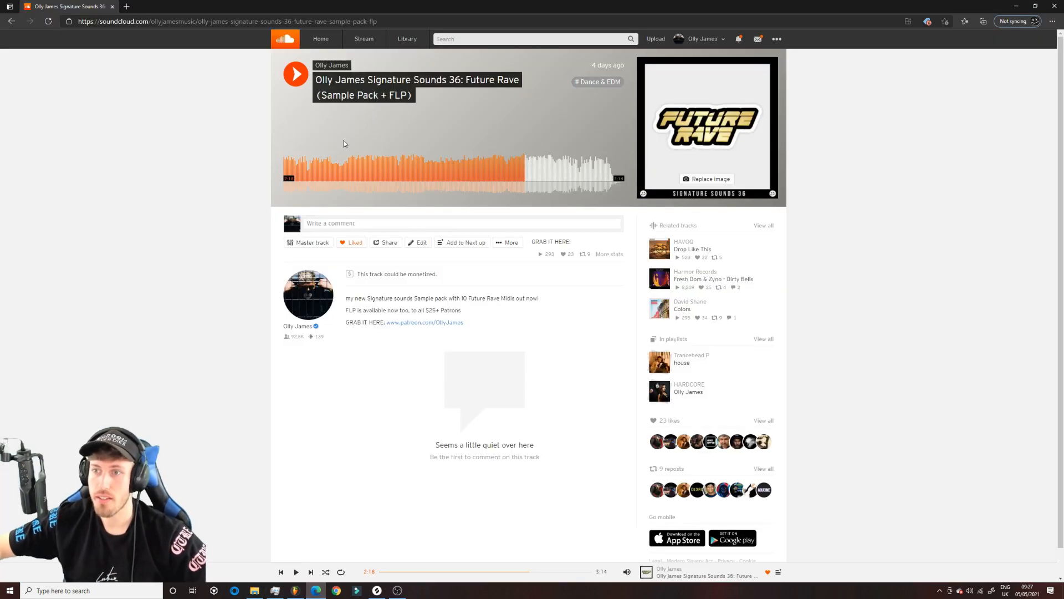
pyautogui.click(348, 172)
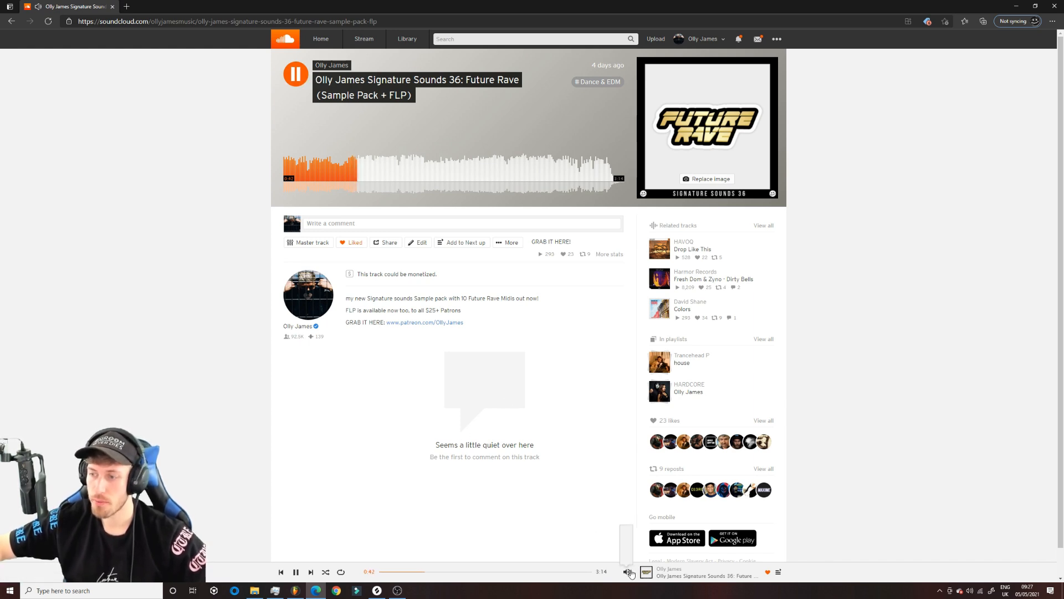
pyautogui.click(292, 82)
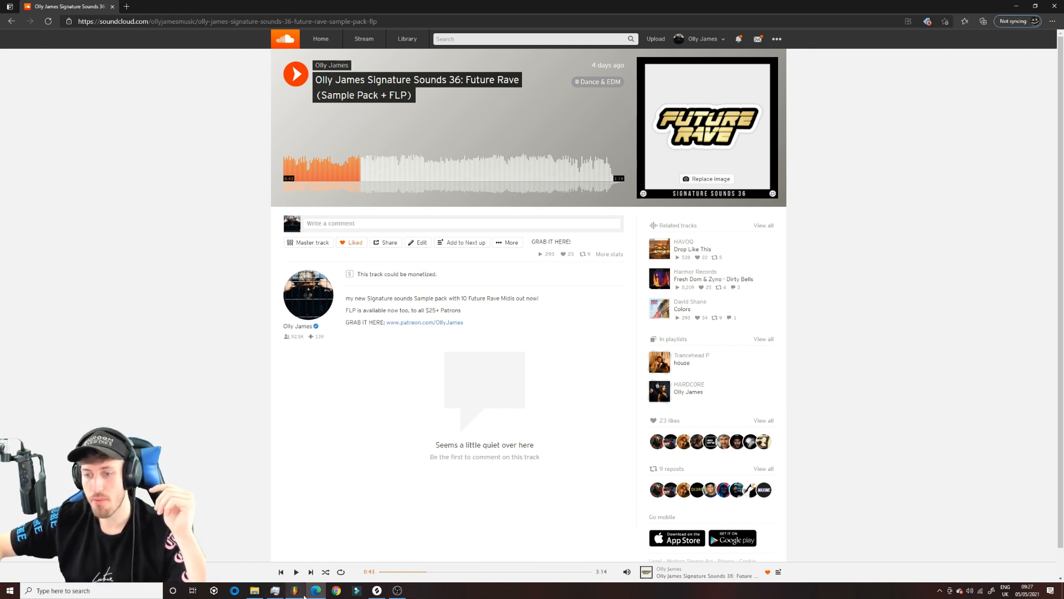
pyautogui.moveTo(293, 593)
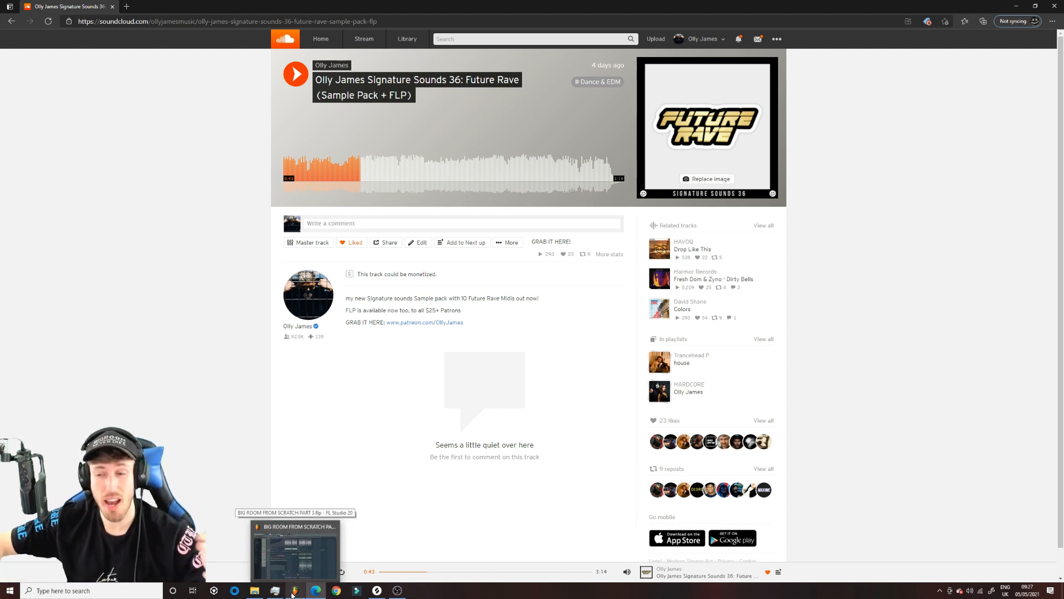
pyautogui.click(293, 593)
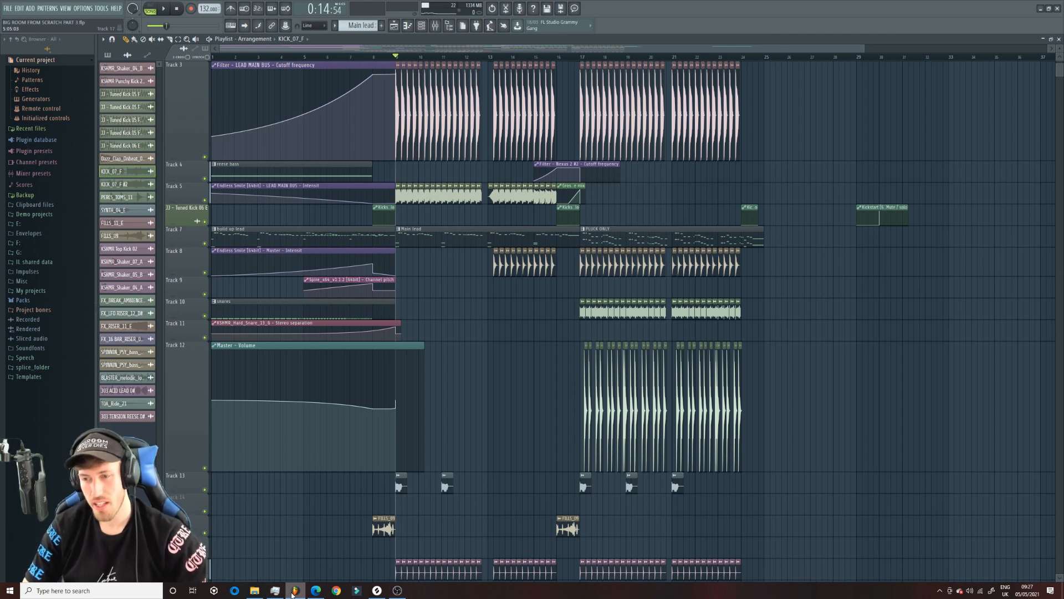
pyautogui.click(293, 594)
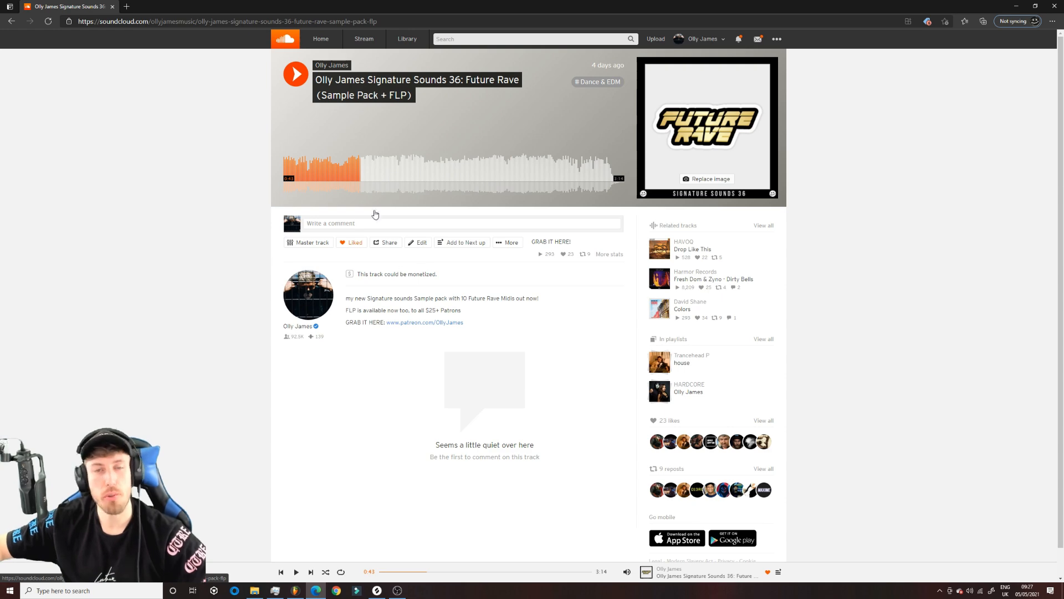
pyautogui.click(294, 593)
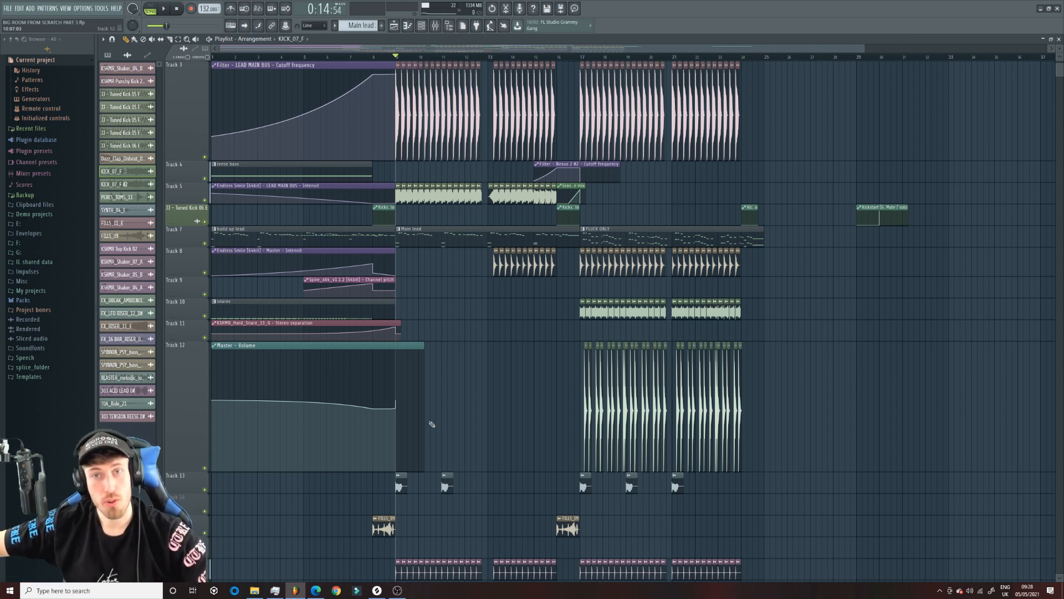
# Play the arrangement from the start of the first drop at bar 9.
pyautogui.click(526, 198)
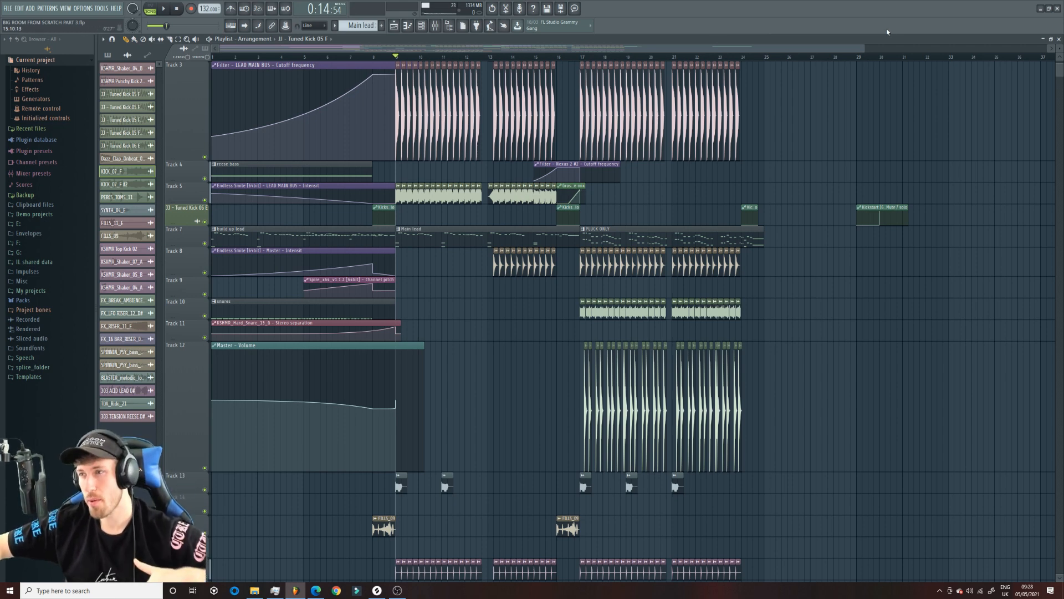
pyautogui.moveTo(865, 47); pyautogui.dragTo(955, 43)
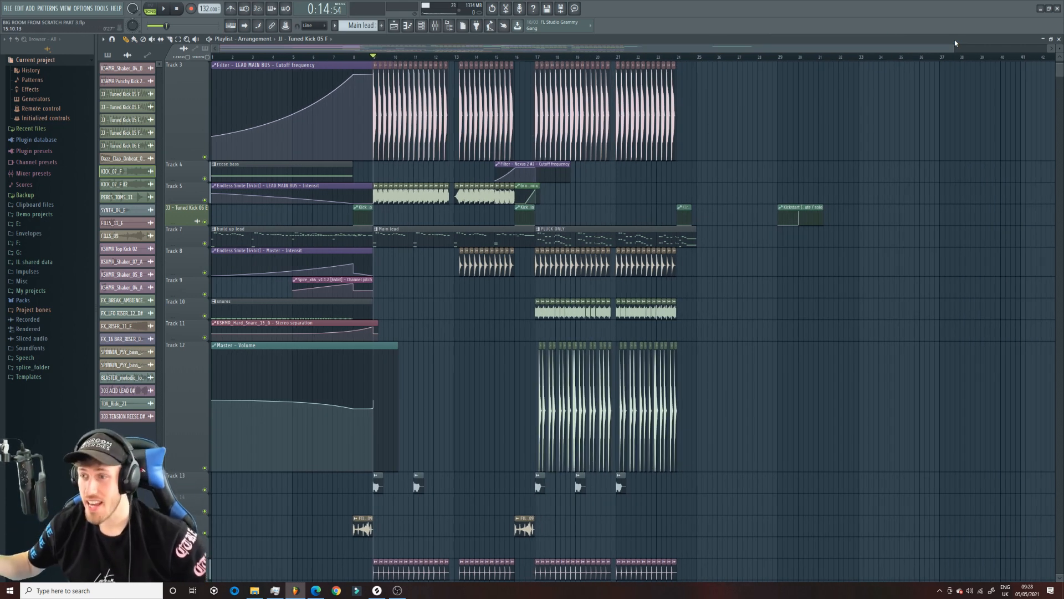
pyautogui.press('space')
pyautogui.press('space')
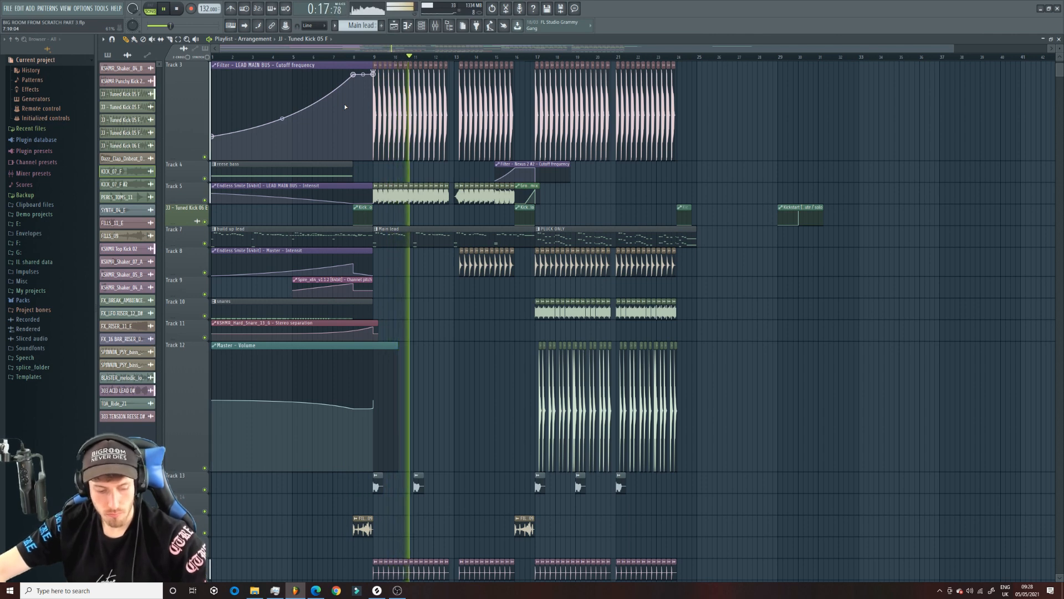
# Lower the high-shelf gain to about +6 dB in the three-band Pro-Q 3 on the KICK mixer track and save the project.
pyautogui.click(373, 185)
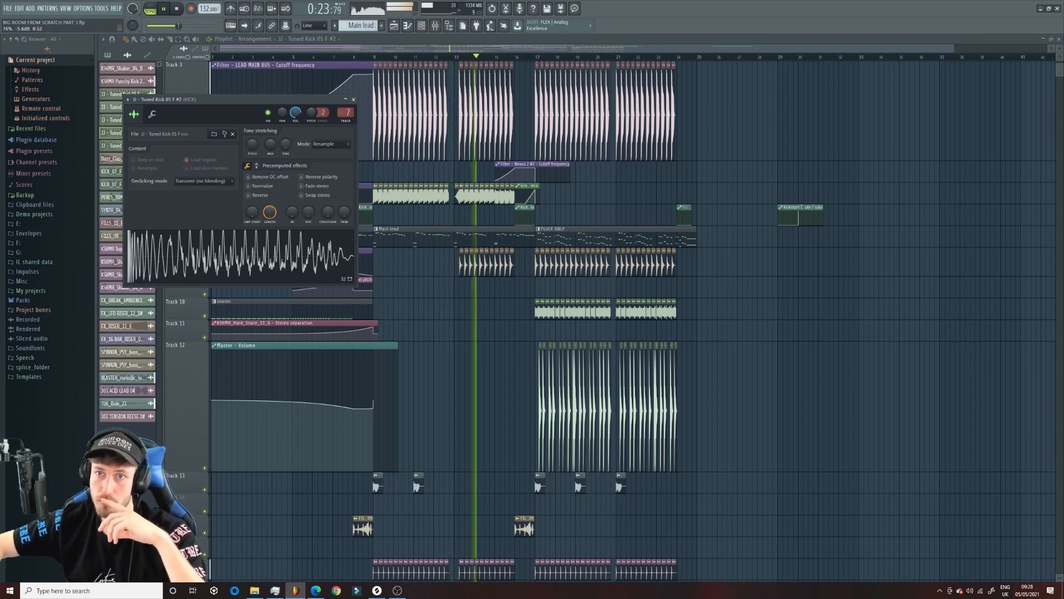
pyautogui.press('F9')
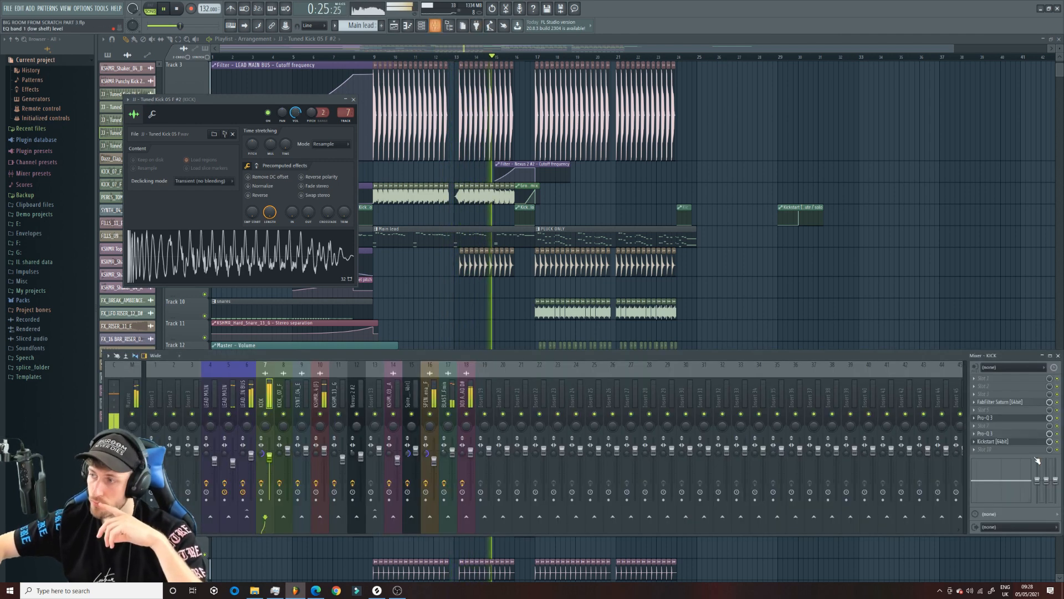
pyautogui.click(995, 419)
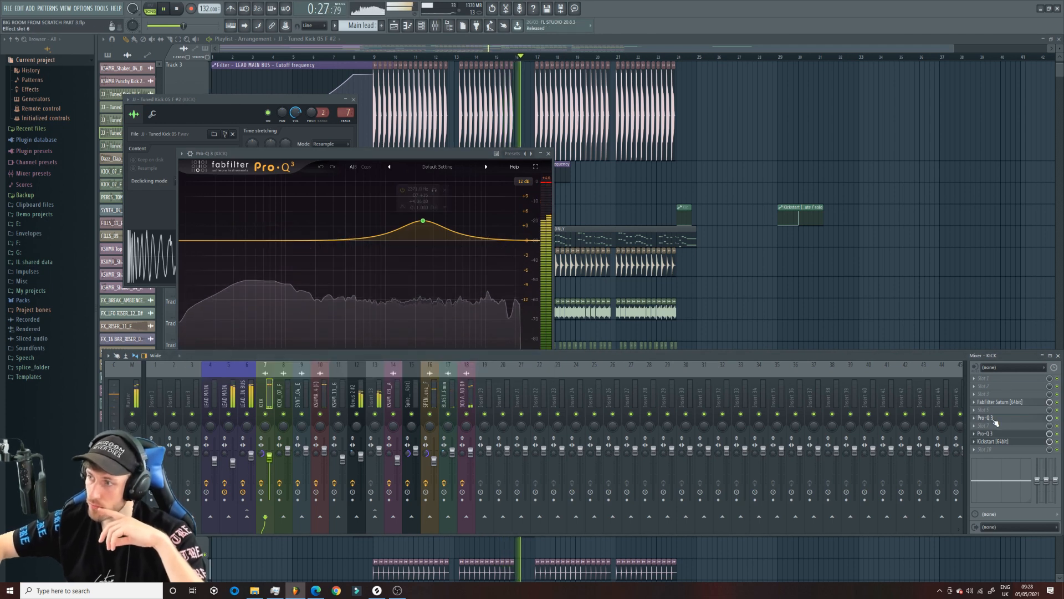
pyautogui.click(994, 420)
pyautogui.click(462, 205)
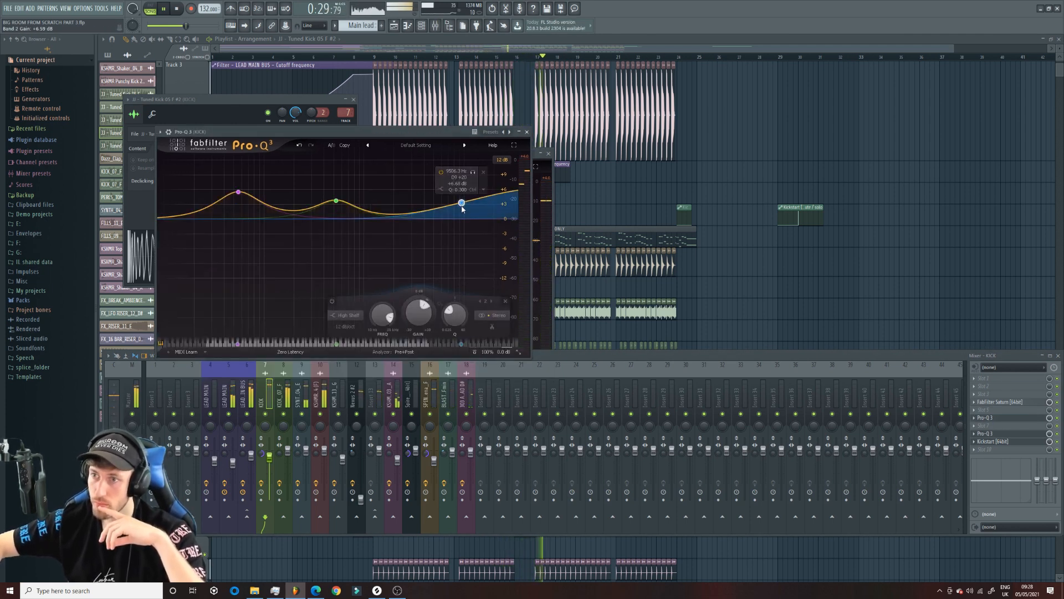
pyautogui.moveTo(462, 207); pyautogui.dragTo(463, 212)
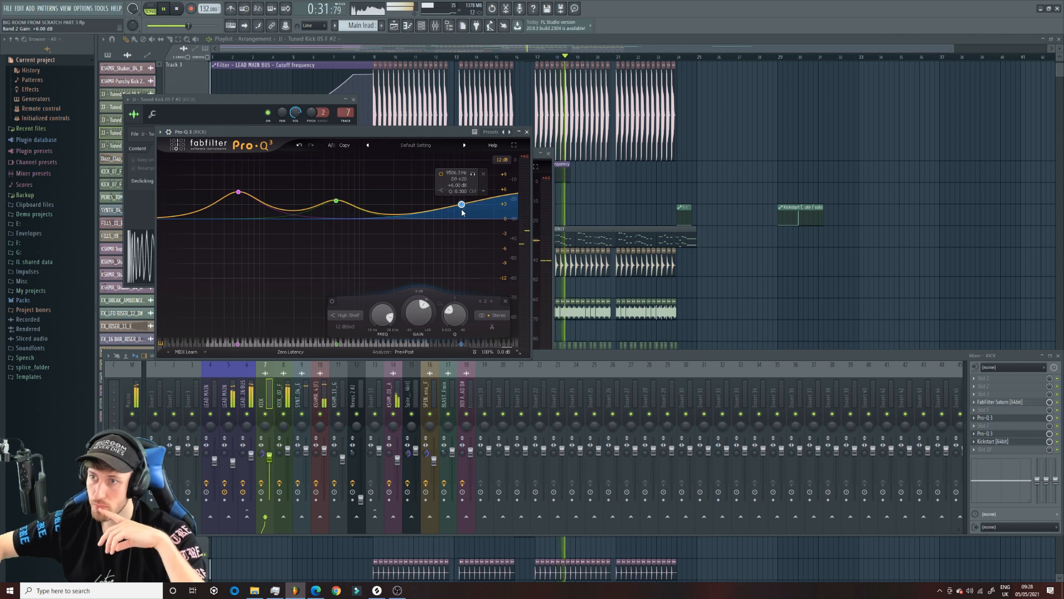
pyautogui.click(596, 50)
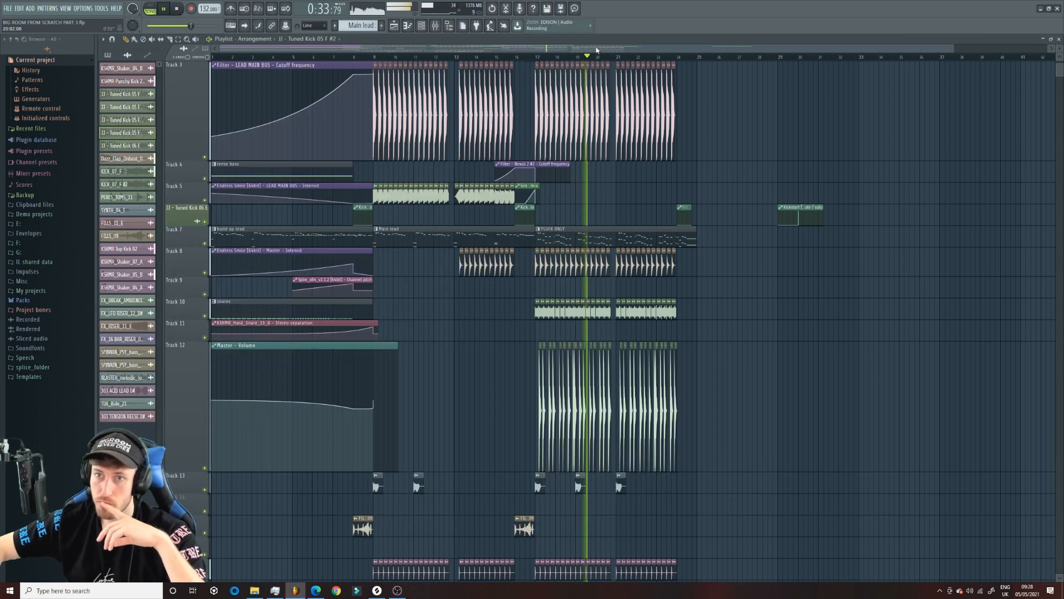
pyautogui.hotkey('ctrl', 's')
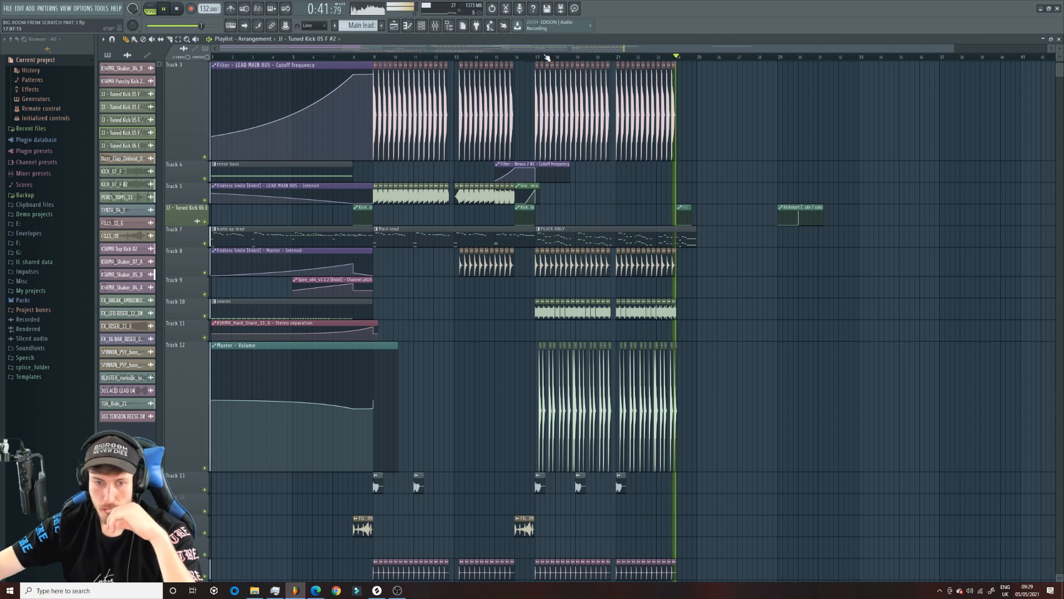
# Take a brief look at the mixer, hide it again and stop playback.
pyautogui.click(435, 26)
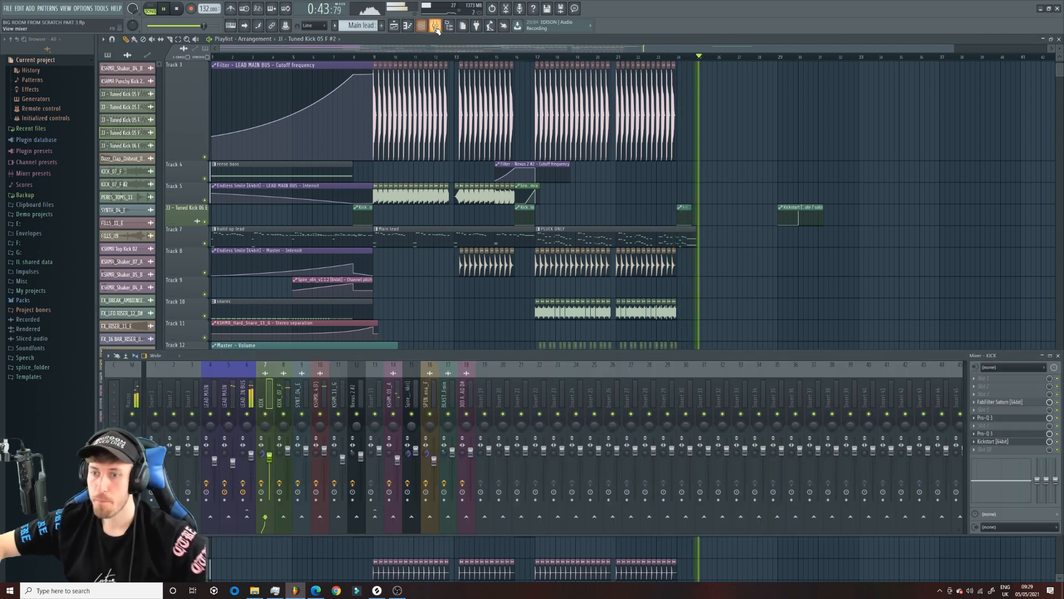
pyautogui.click(436, 26)
pyautogui.press('space')
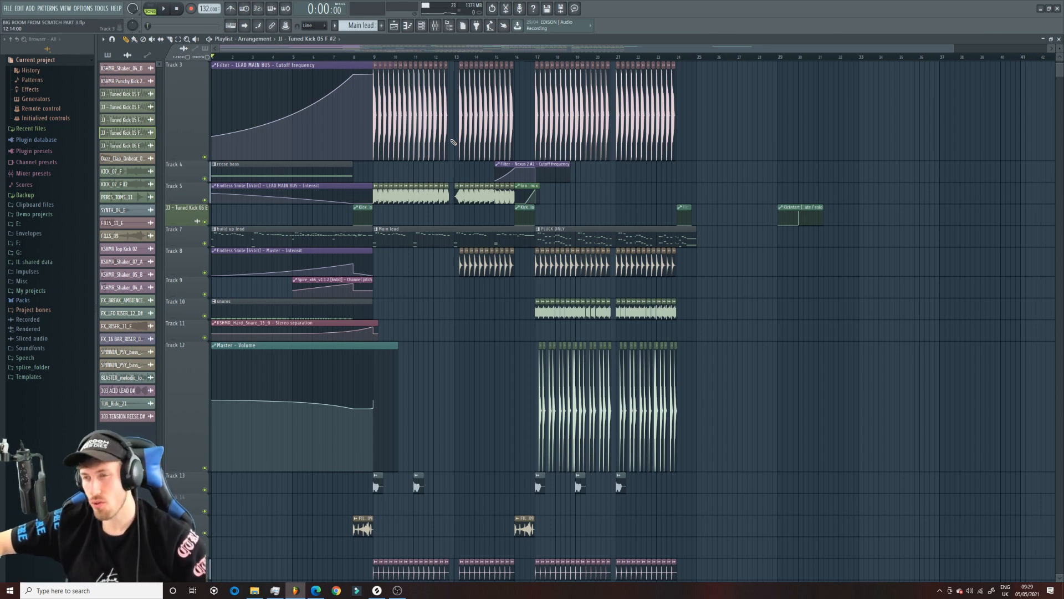
# Mute Track 7 and listen to the drops from bars 9 and 17 without the lead patterns.
pyautogui.moveTo(954, 49); pyautogui.dragTo(829, 62)
pyautogui.scroll(-3, 814, 260)
pyautogui.scroll(5, 814, 246)
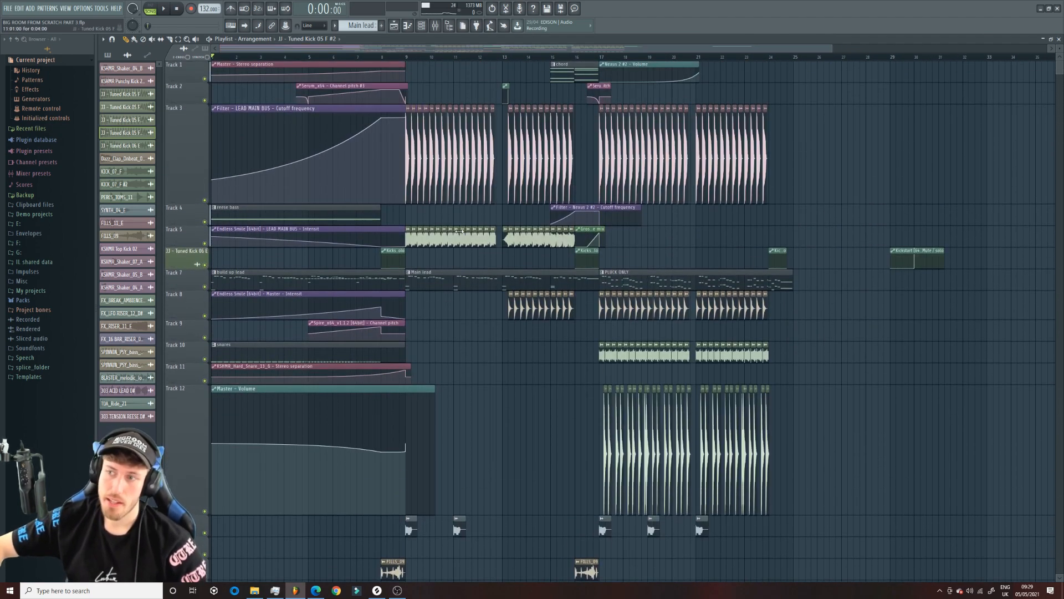
pyautogui.click(205, 287)
pyautogui.click(414, 57)
pyautogui.press('space')
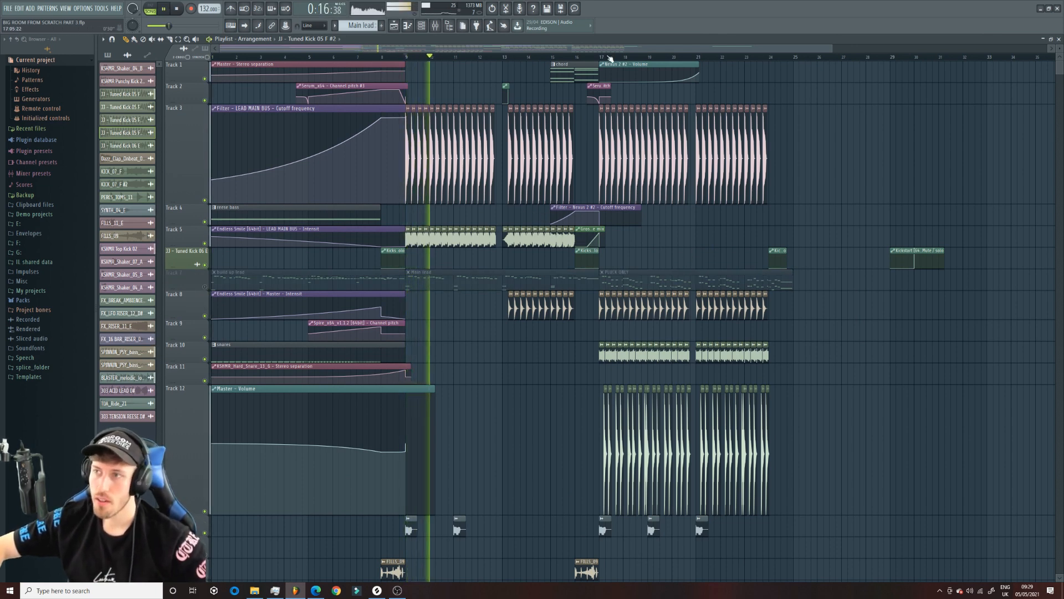
pyautogui.click(598, 57)
pyautogui.press('space')
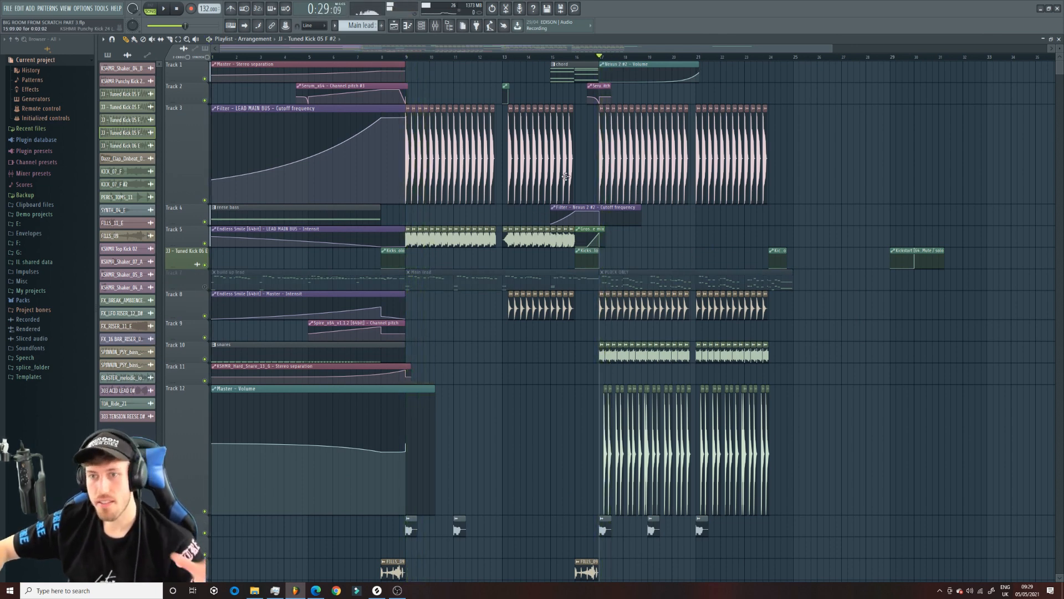
# Solo Track 7 to listen to its lead patterns from bars 9 and 17, then reactivate all tracks.
pyautogui.keyDown('ctrl'); pyautogui.click(205, 287); pyautogui.keyUp('ctrl')
pyautogui.click(407, 57)
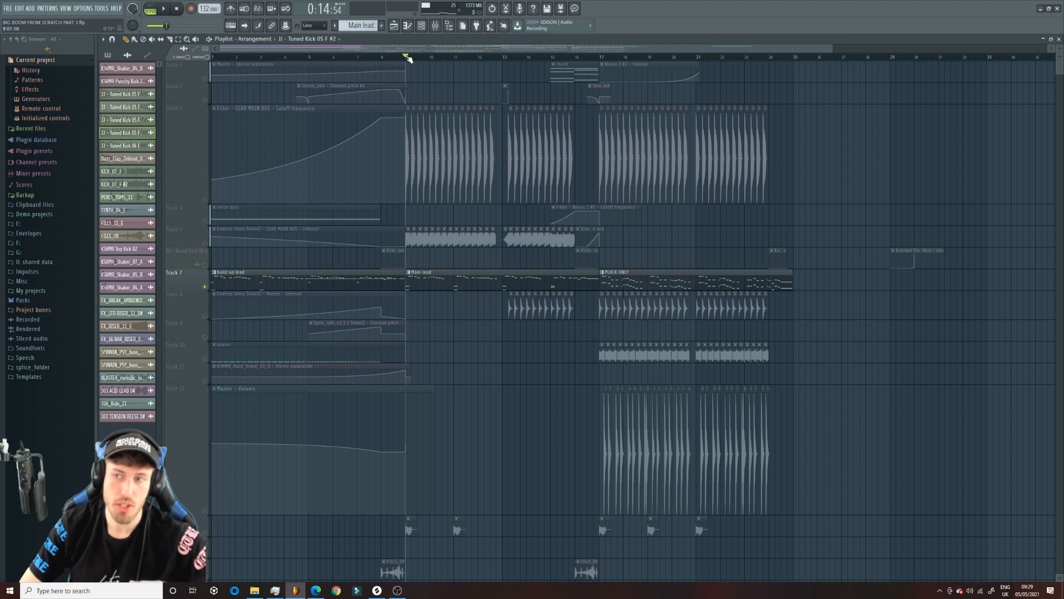
pyautogui.press('space')
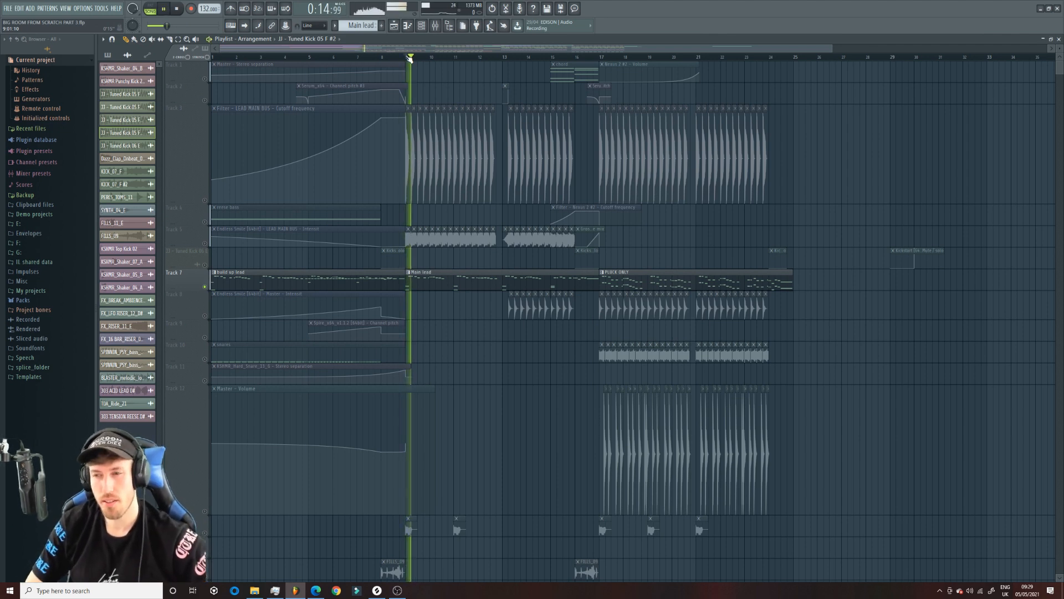
pyautogui.click(601, 57)
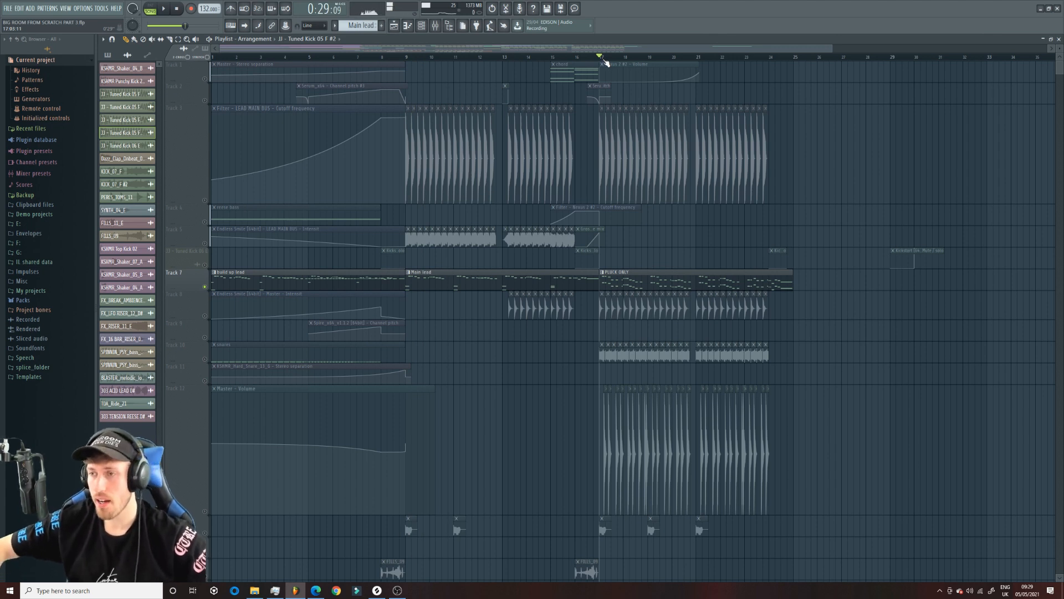
pyautogui.press('space')
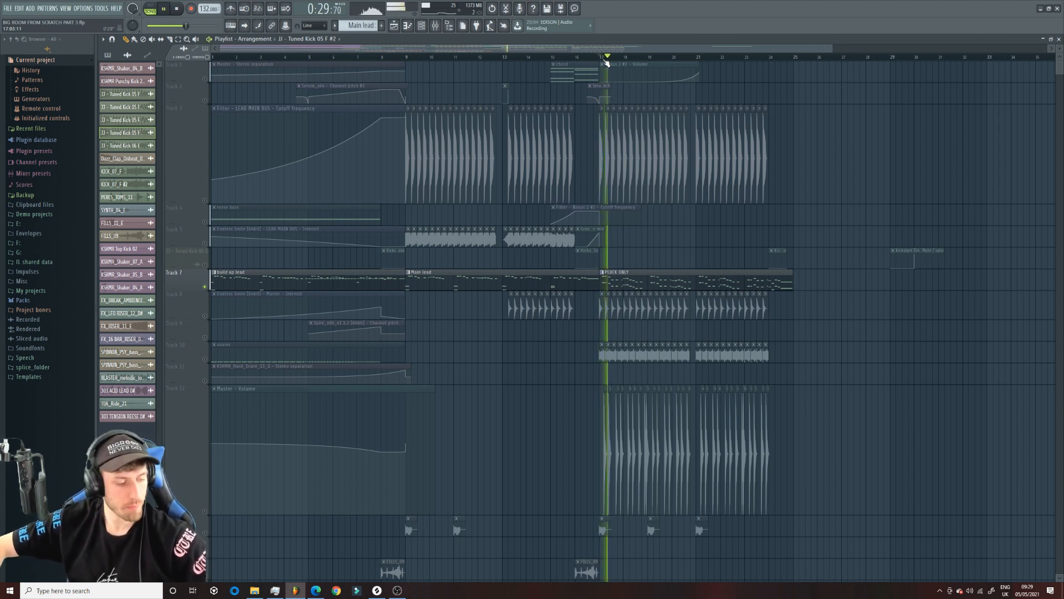
pyautogui.press('space')
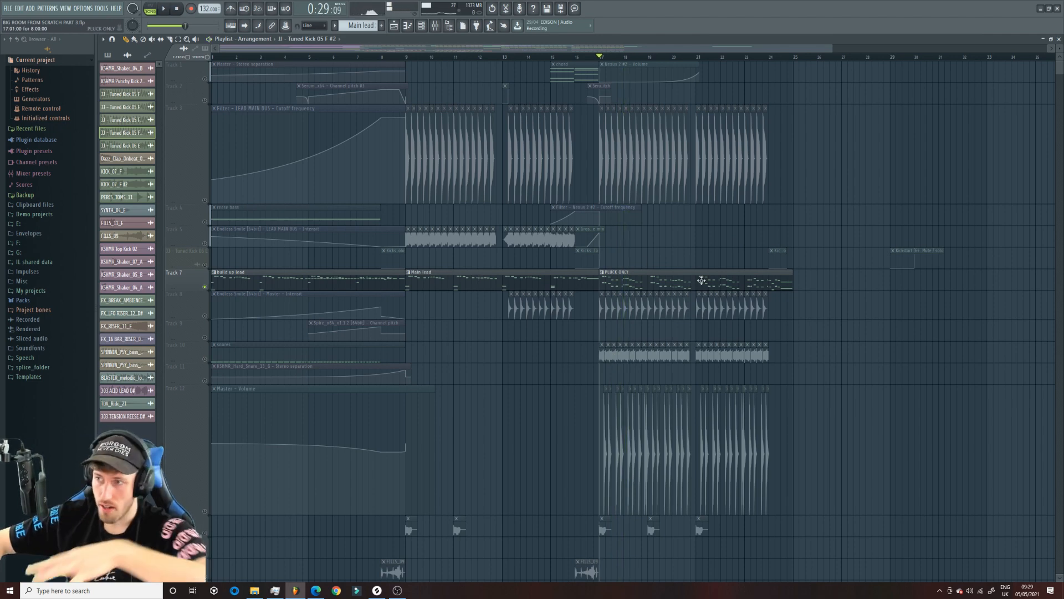
pyautogui.moveTo(834, 49); pyautogui.dragTo(1046, 68)
pyautogui.rightClick(206, 80)
pyautogui.rightClick(206, 80)
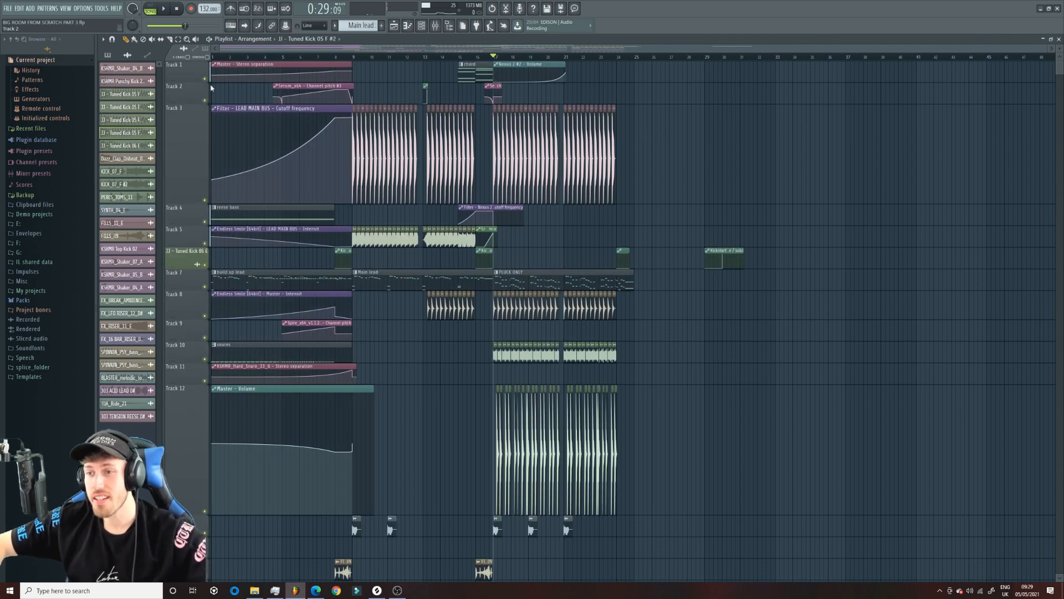
# Duplicate the Track 23 audio clips and Track 24 BLASTER volume automation into the second drop at bar 17 and play from just before it.
pyautogui.scroll(-10, 473, 331)
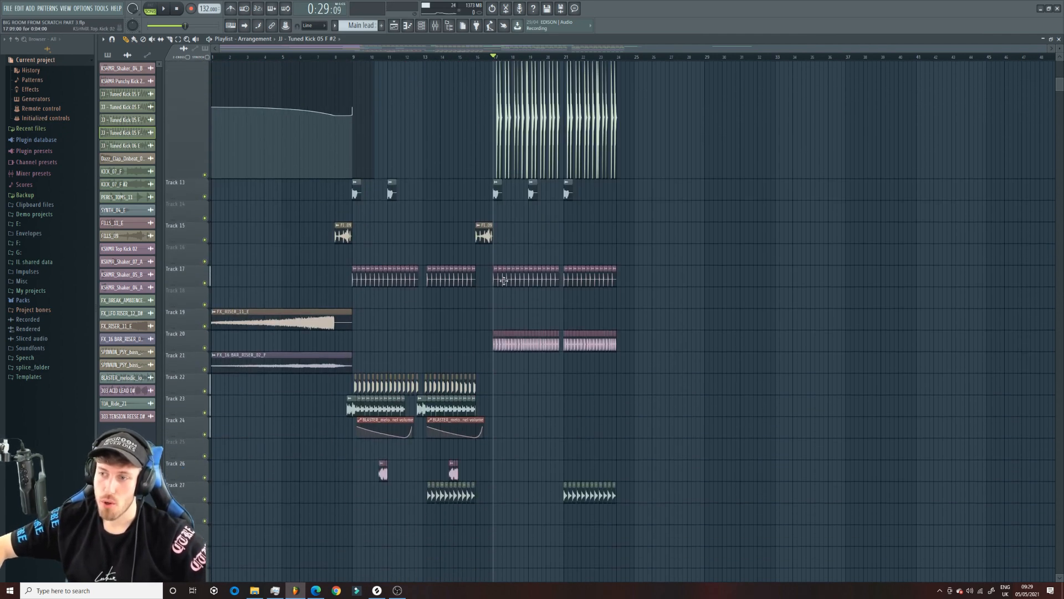
pyautogui.scroll(-5, 418, 291)
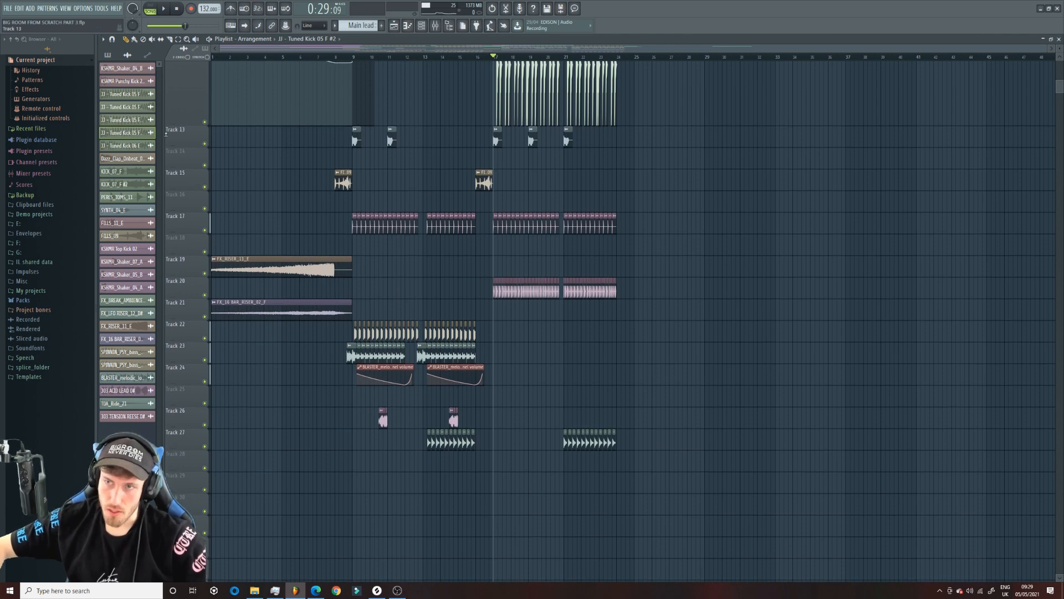
pyautogui.click(179, 40)
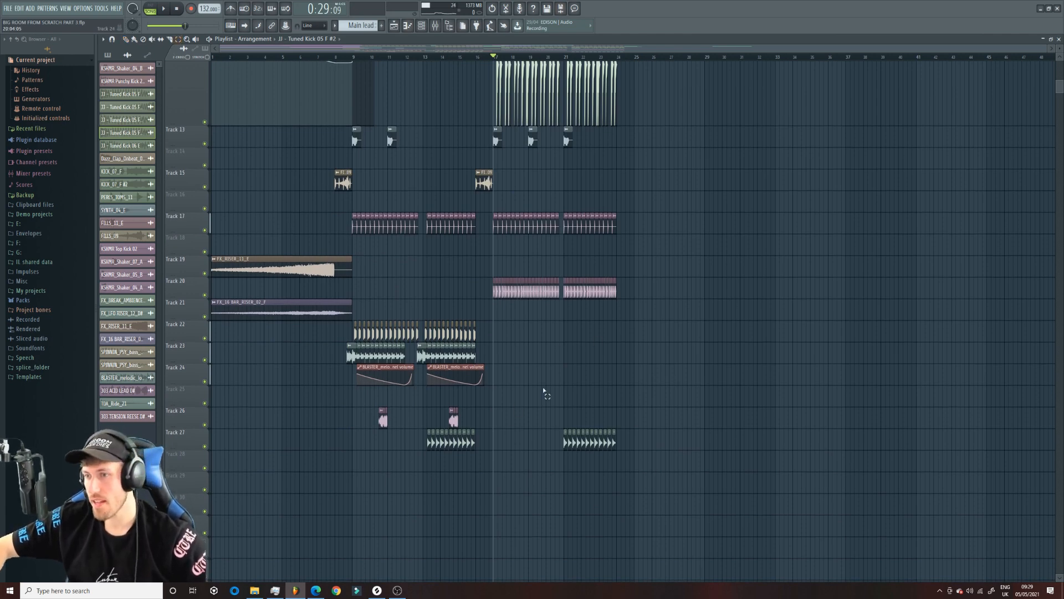
pyautogui.moveTo(516, 386); pyautogui.dragTo(339, 341)
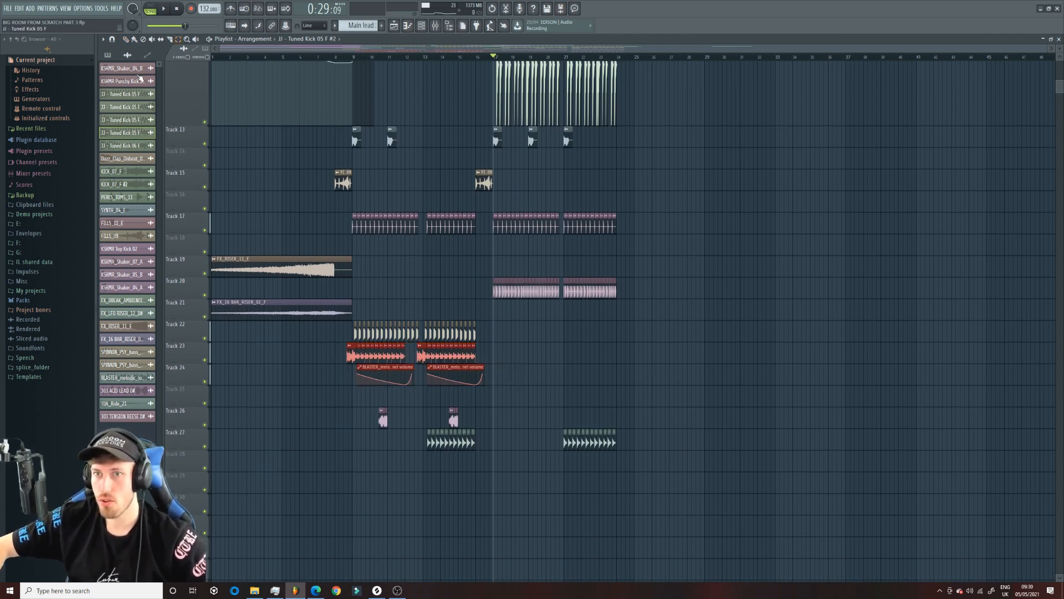
pyautogui.hotkey('ctrl', 'b')
pyautogui.click(477, 58)
pyautogui.press('space')
pyautogui.moveTo(490, 357); pyautogui.dragTo(495, 357)
pyautogui.press('space')
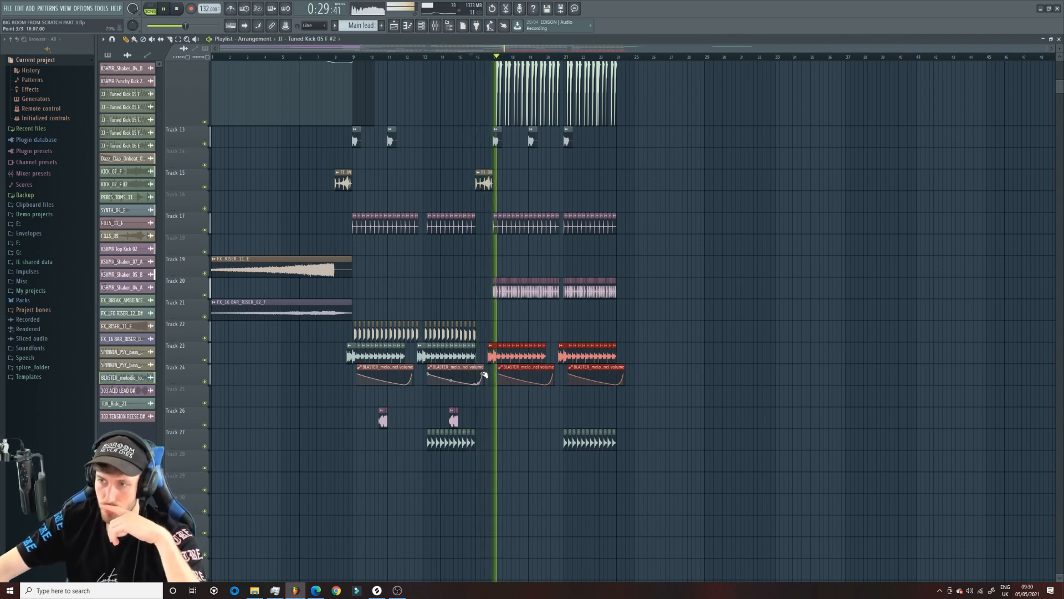
# Replace the second drop's copies with a fresh duplicate of the first drop's Track 23 clips and Track 24 BLASTER volume automation, aligned around bar 17.
pyautogui.press('Delete')
pyautogui.press('space')
pyautogui.click(178, 40)
pyautogui.moveTo(536, 397); pyautogui.dragTo(301, 355)
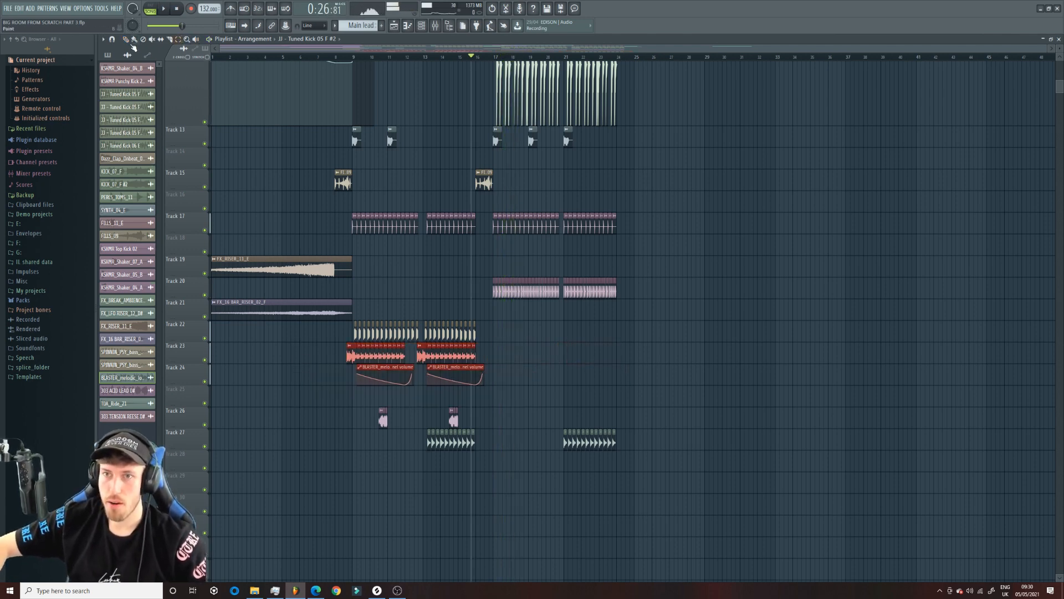
pyautogui.hotkey('ctrl', 'b')
pyautogui.press('space')
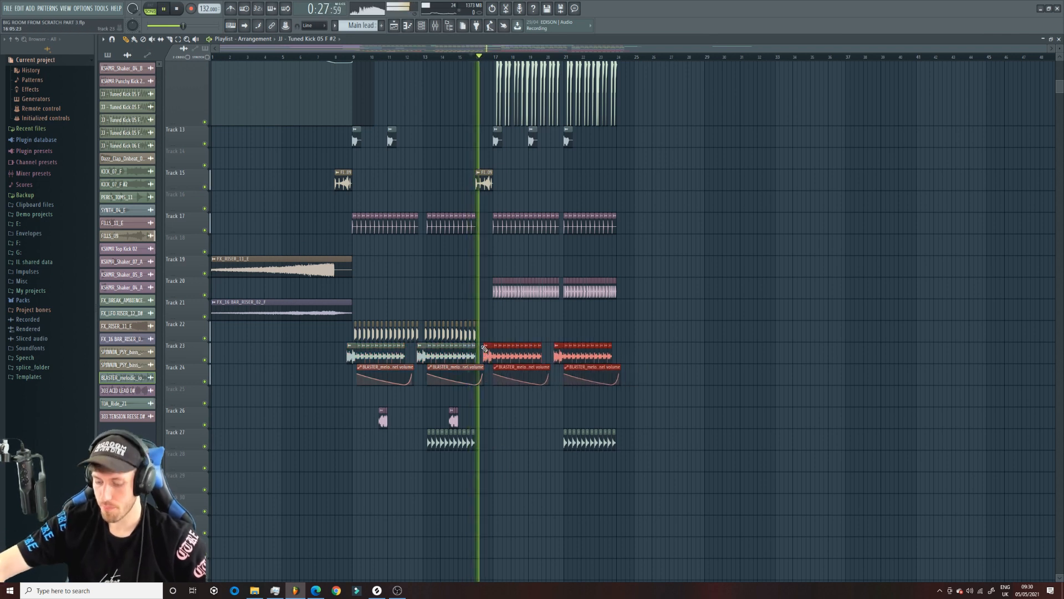
pyautogui.moveTo(483, 348); pyautogui.dragTo(489, 349)
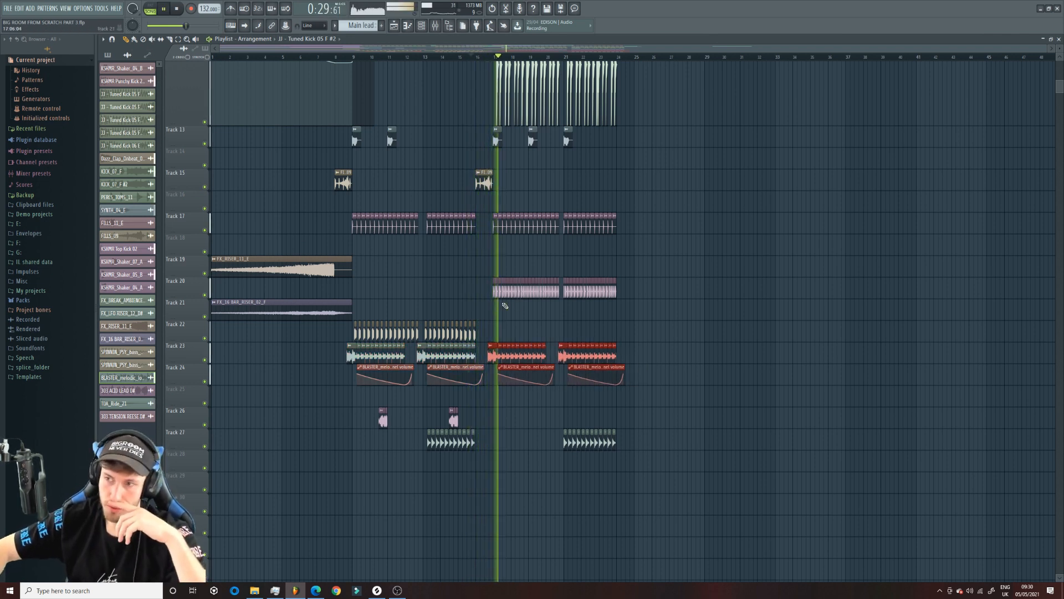
# Listen to the lead-in to the first drop before bar 9, then to the start of the second drop at bar 17 for comparison.
pyautogui.click(341, 58)
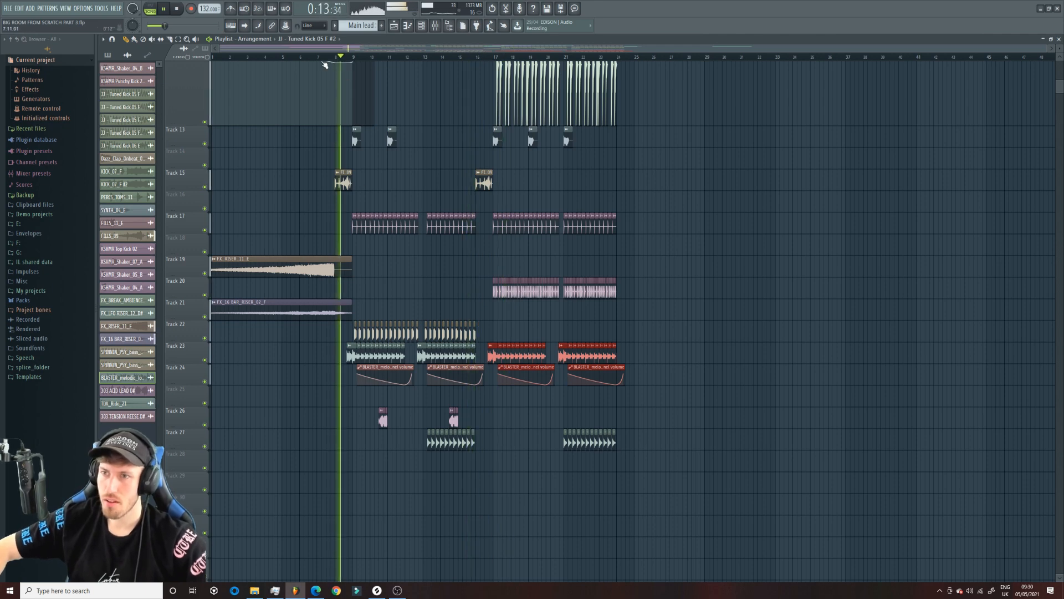
pyautogui.moveTo(220, 49); pyautogui.dragTo(474, 75)
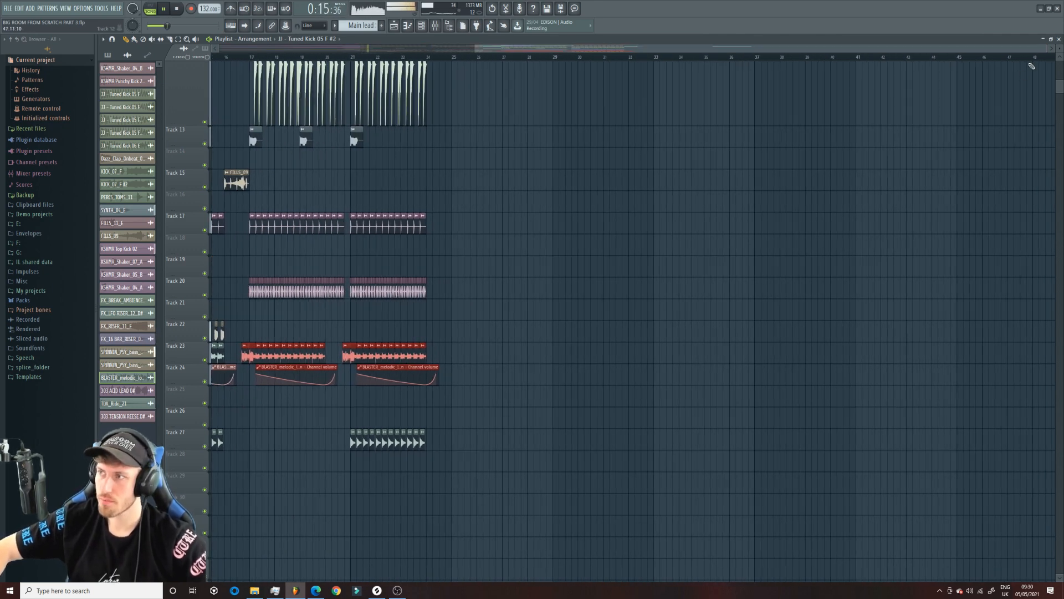
pyautogui.moveTo(1046, 49); pyautogui.dragTo(620, 51)
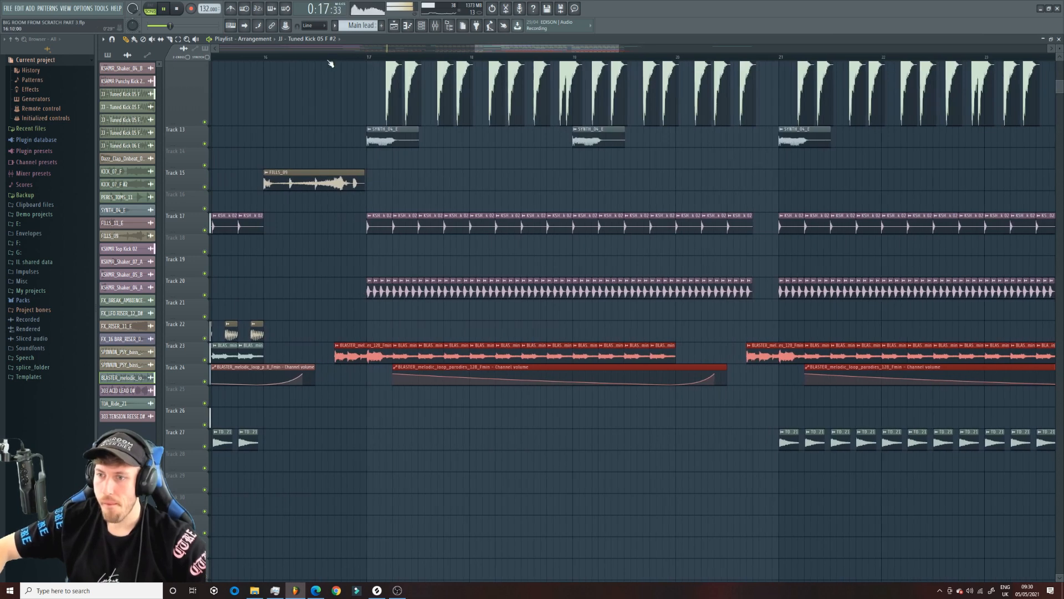
pyautogui.click(338, 56)
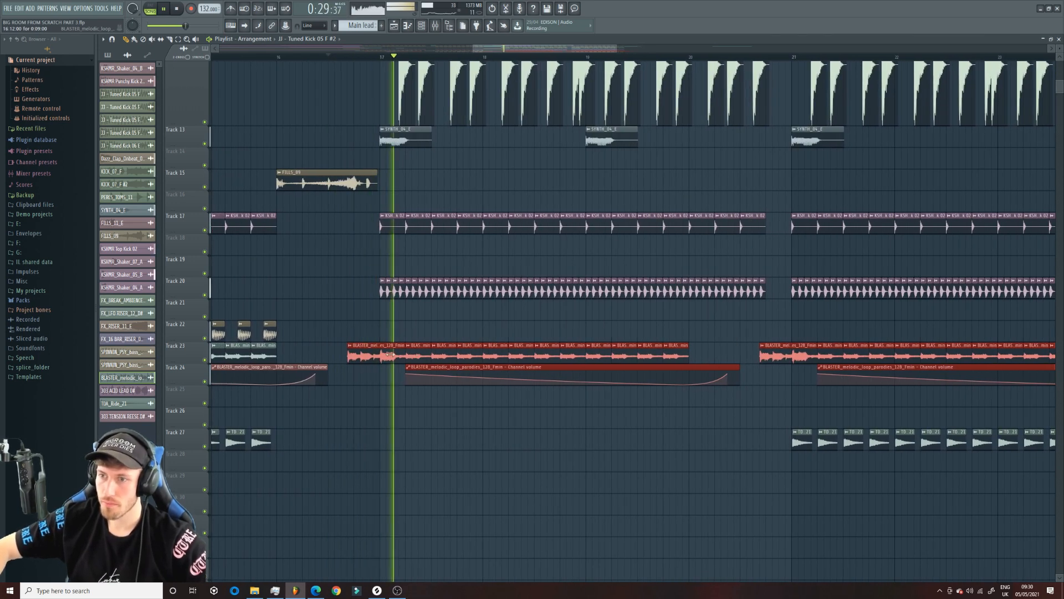
# Try shifting the duplicated Track 23 and Track 24 clips slightly earlier and then slightly later around bar 17 while checking playback.
pyautogui.moveTo(407, 352); pyautogui.dragTo(398, 359)
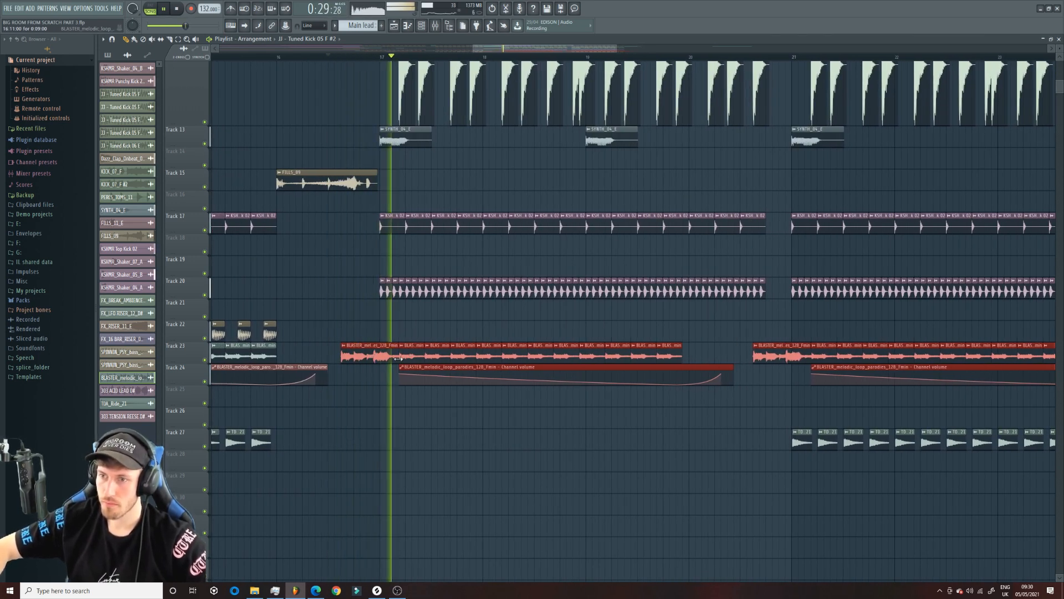
pyautogui.hotkey('ctrl', 'z')
pyautogui.press('space')
pyautogui.press('space')
pyautogui.moveTo(386, 358); pyautogui.dragTo(390, 350)
pyautogui.press('space')
pyautogui.press('space')
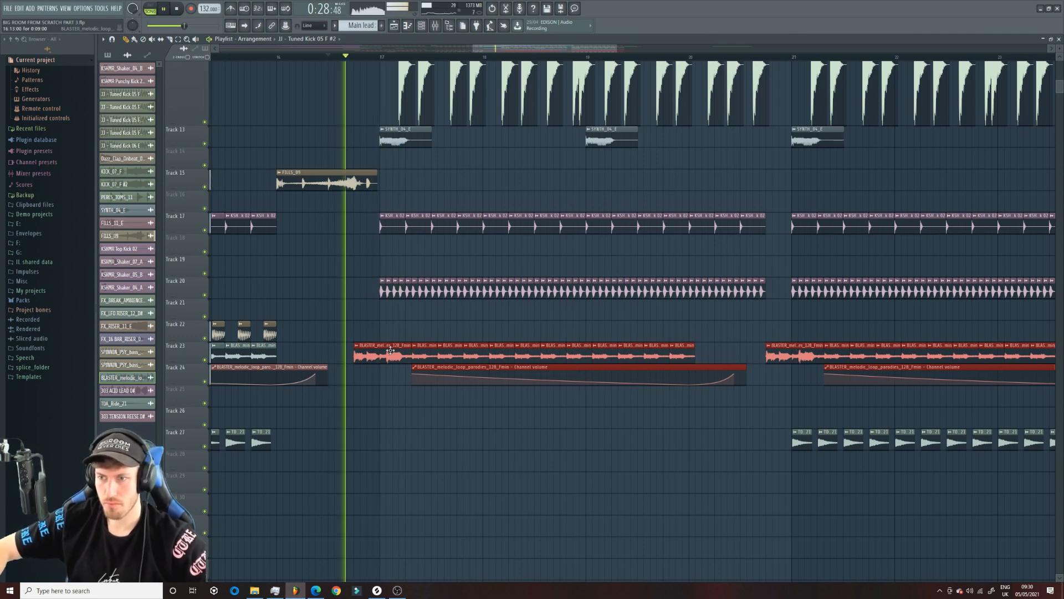
pyautogui.press('space')
pyautogui.moveTo(526, 49); pyautogui.dragTo(503, 72)
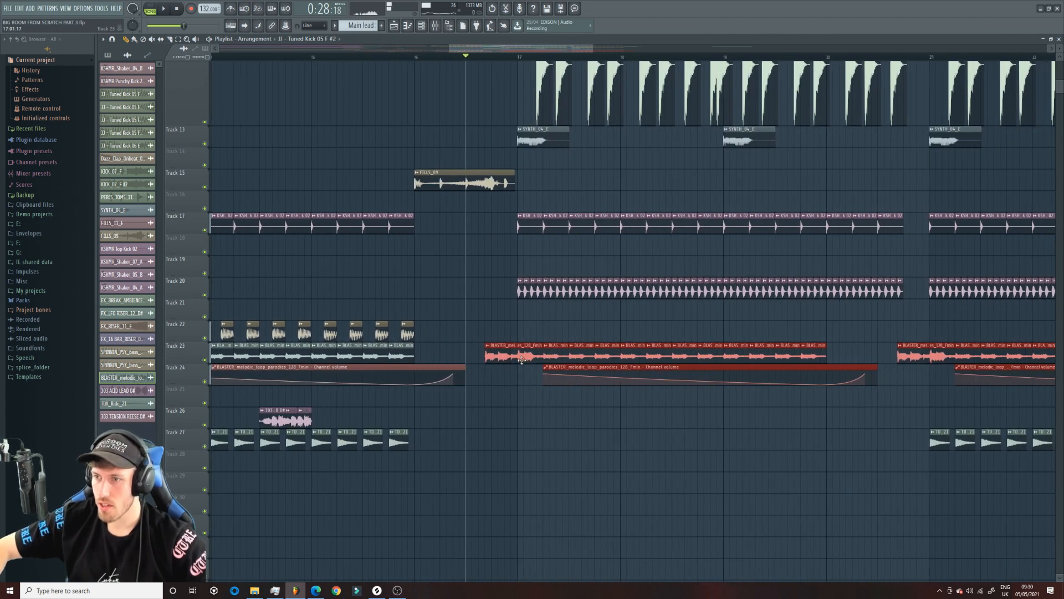
# Play the transition into the second drop and check how the Track 23 clips sit with the other tracks.
pyautogui.press('space')
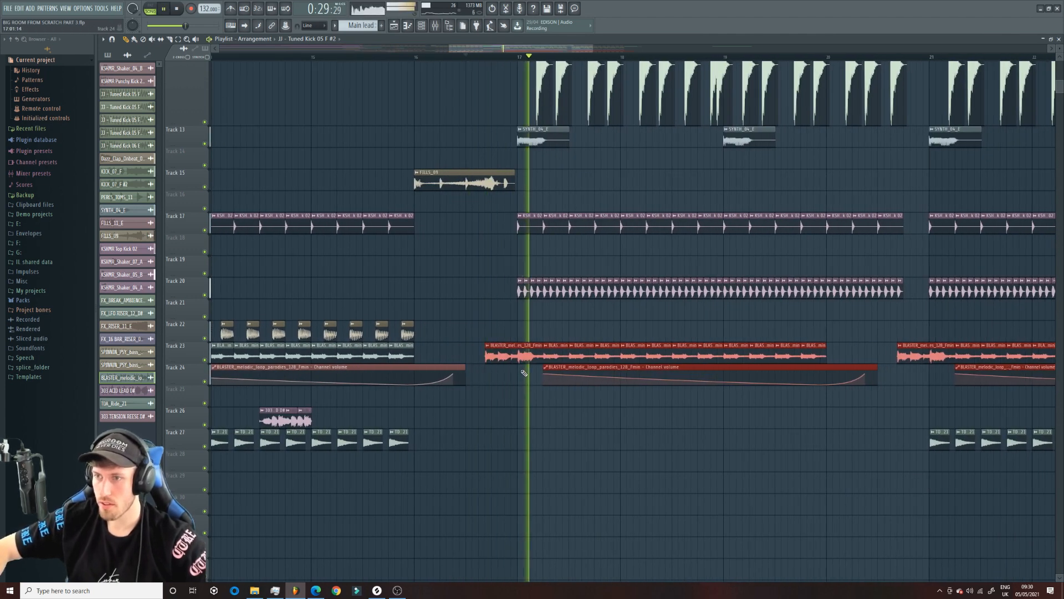
pyautogui.click(317, 57)
pyautogui.scroll(6, 582, 267)
pyautogui.scroll(-6, 582, 266)
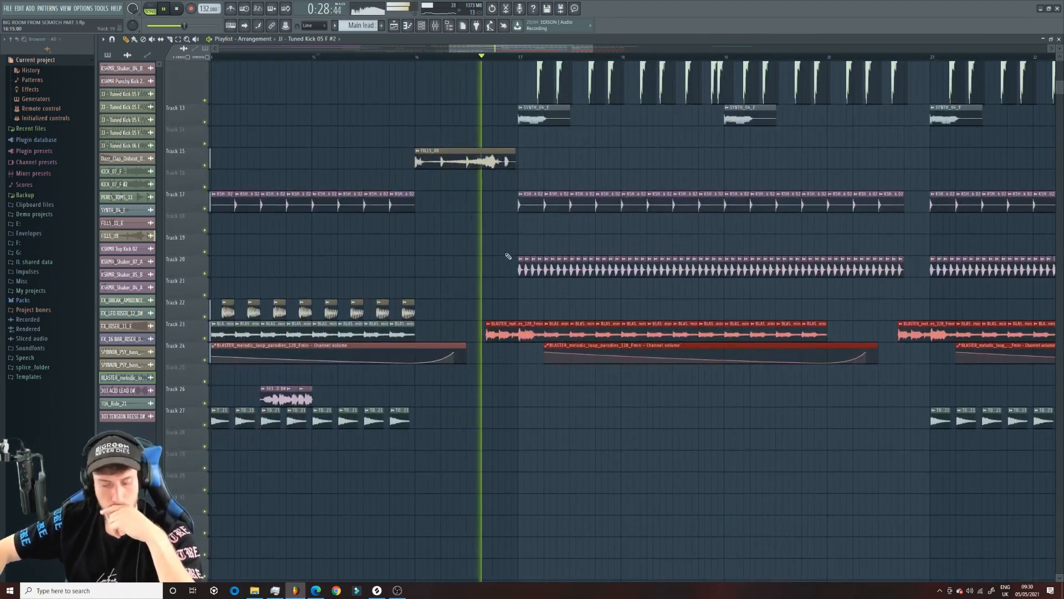
pyautogui.scroll(6, 494, 238)
pyautogui.press('space')
# Trim the start of the first duplicated Track 23 clip to bar 17 and play the second drop.
pyautogui.scroll(1, 484, 208)
pyautogui.scroll(-6, 495, 311)
pyautogui.moveTo(486, 358); pyautogui.dragTo(518, 359)
pyautogui.press('space')
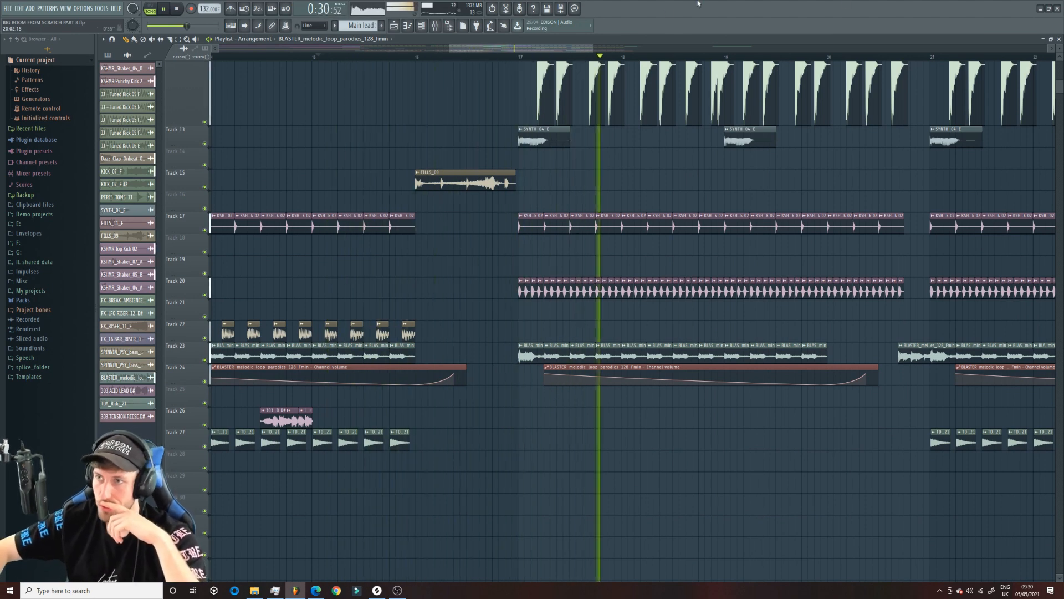
# Delete the Track 23 clips and the Track 24 BLASTER volume automation from the first half of the second drop, starting at bar 17.
pyautogui.moveTo(592, 48); pyautogui.dragTo(774, 67)
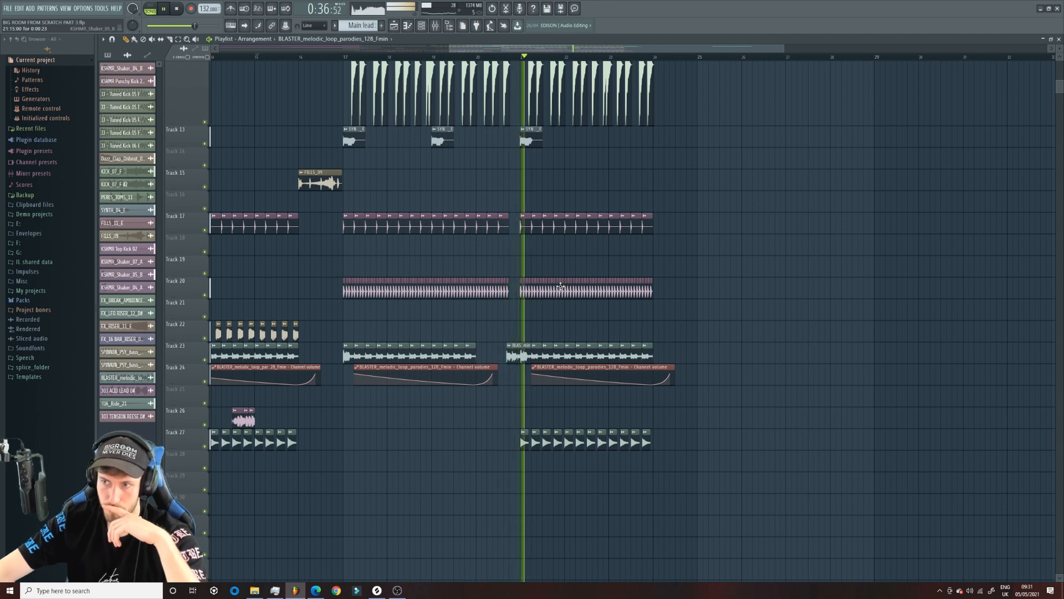
pyautogui.moveTo(485, 356); pyautogui.dragTo(348, 357)
pyautogui.rightClick(370, 375)
pyautogui.moveTo(449, 49); pyautogui.dragTo(271, 50)
pyautogui.scroll(3, 610, 194)
pyautogui.moveTo(785, 49); pyautogui.dragTo(988, 50)
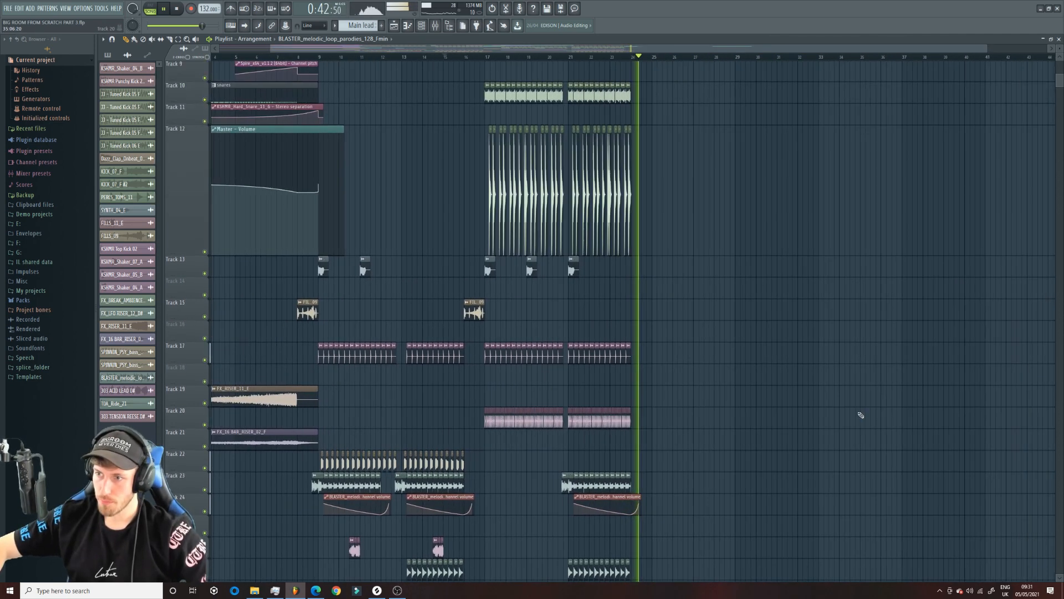
# Review the arrangement's tracks and play from bar 16 into the second drop to check it without the deleted melodic clips.
pyautogui.scroll(6, 834, 404)
pyautogui.press('space')
pyautogui.scroll(-10, 632, 380)
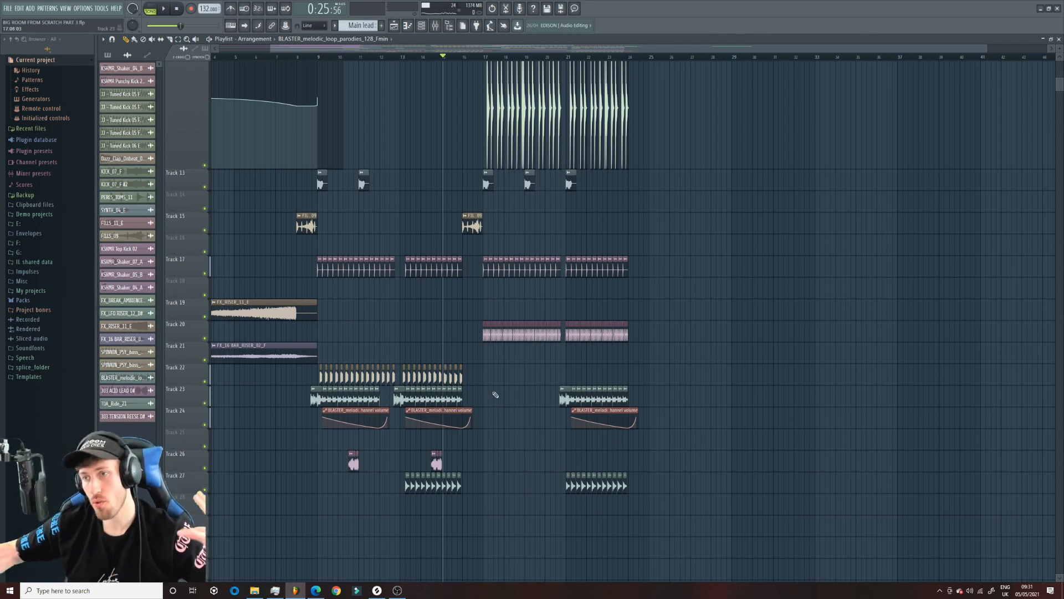
pyautogui.scroll(9, 522, 394)
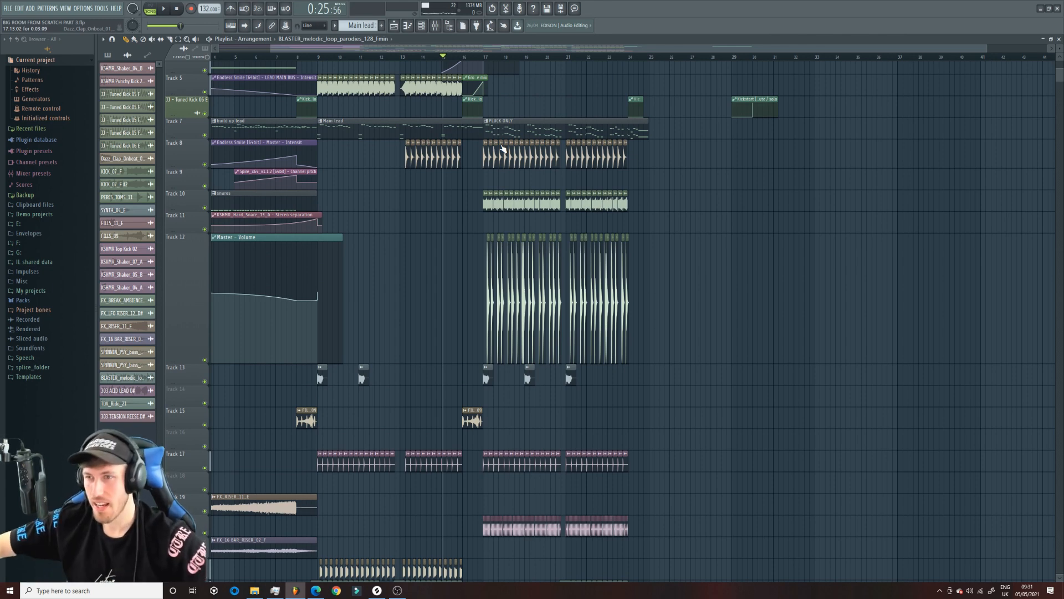
pyautogui.scroll(-13, 535, 297)
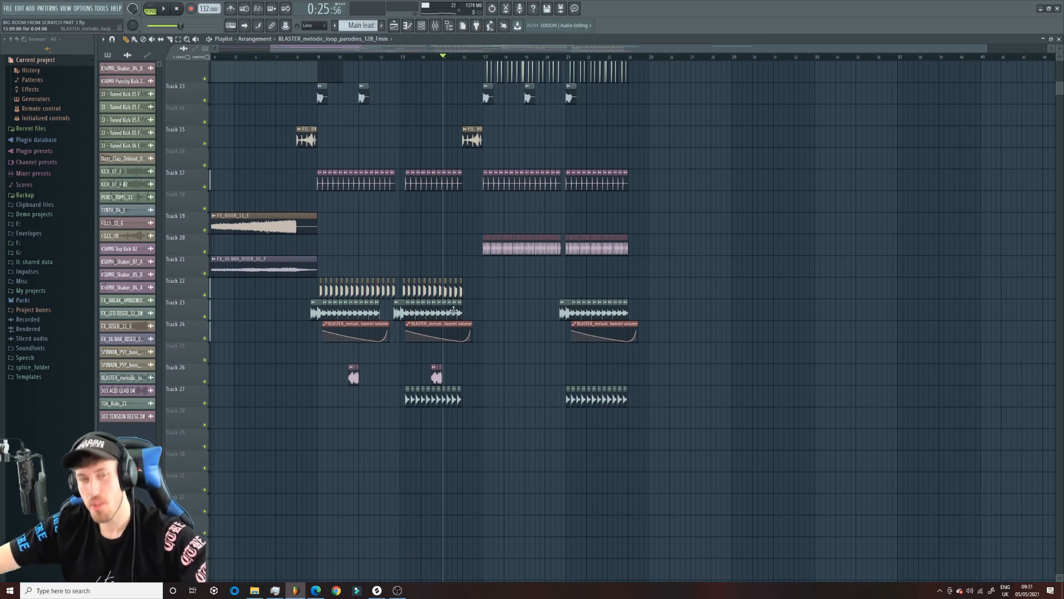
pyautogui.click(470, 57)
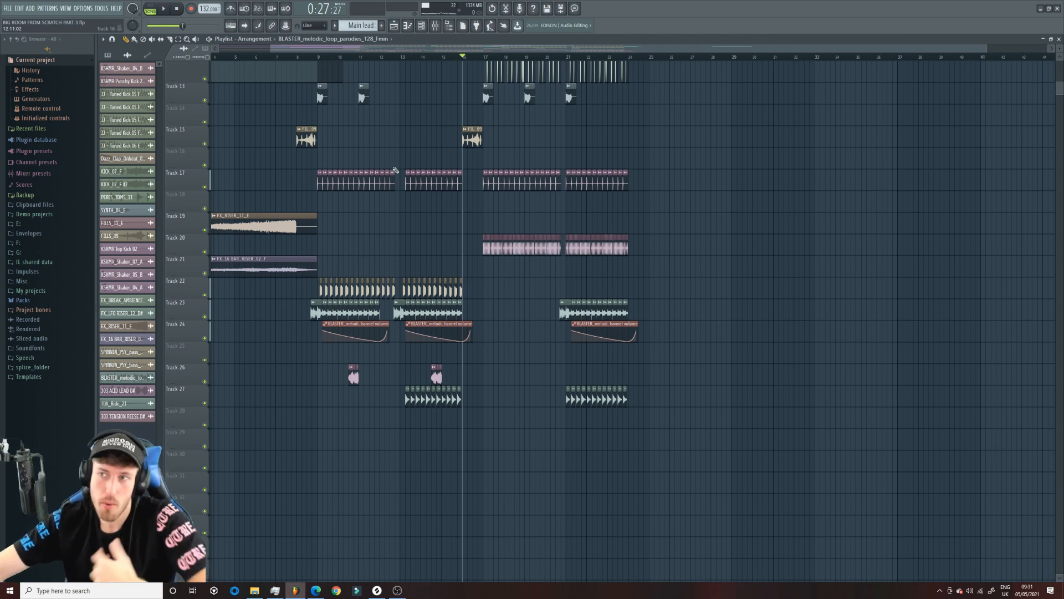
pyautogui.press('space')
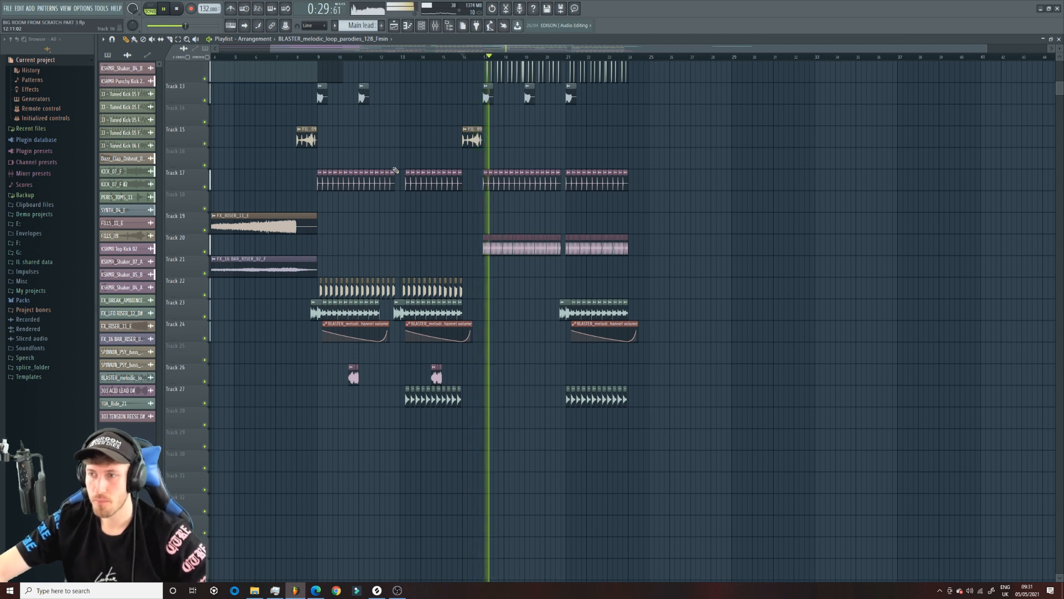
pyautogui.press('space')
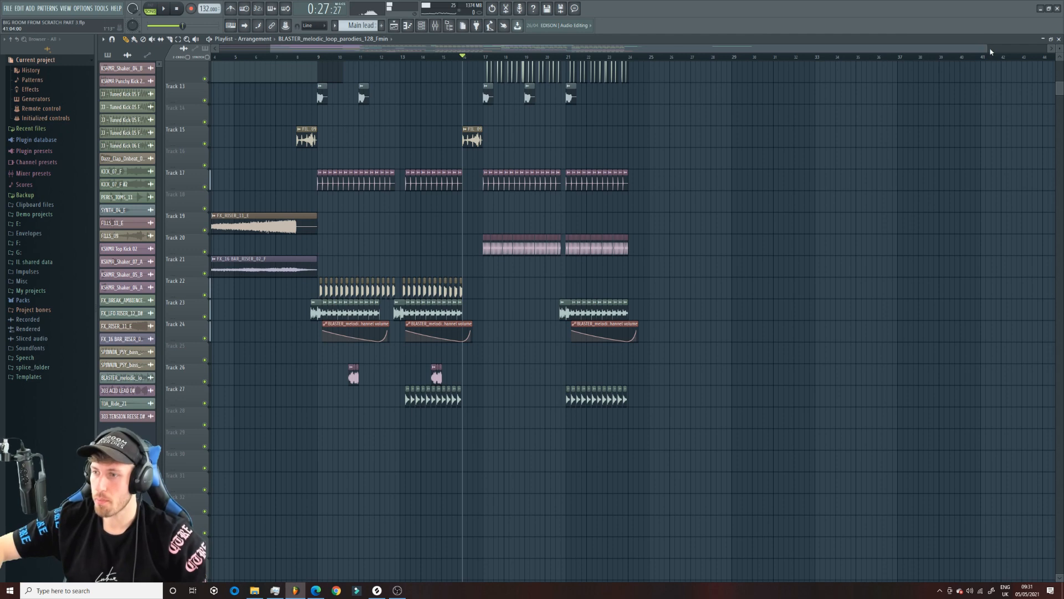
pyautogui.moveTo(987, 48); pyautogui.dragTo(1046, 50)
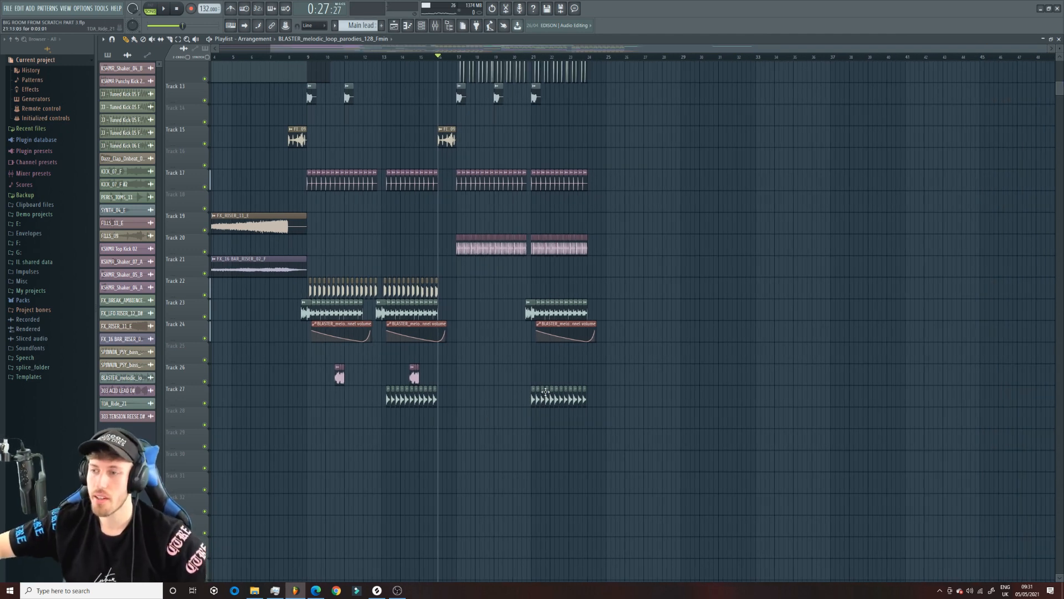
# Mark the empty section from about bar 24 to bar 32, then clear the time range and the clip selection.
pyautogui.scroll(10, 545, 392)
pyautogui.moveTo(583, 76); pyautogui.dragTo(744, 76)
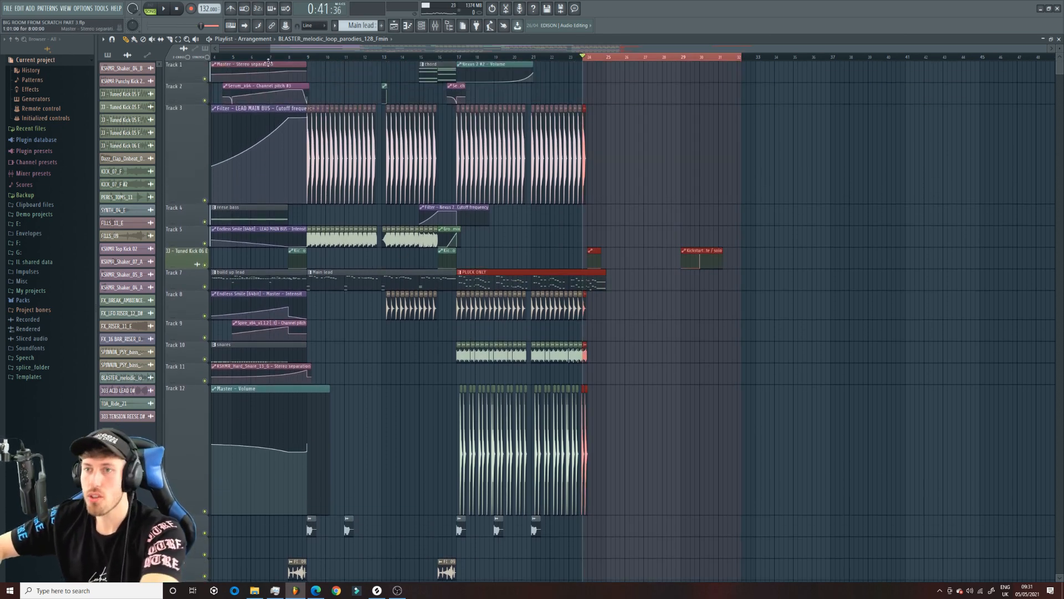
pyautogui.moveTo(271, 51); pyautogui.dragTo(222, 51)
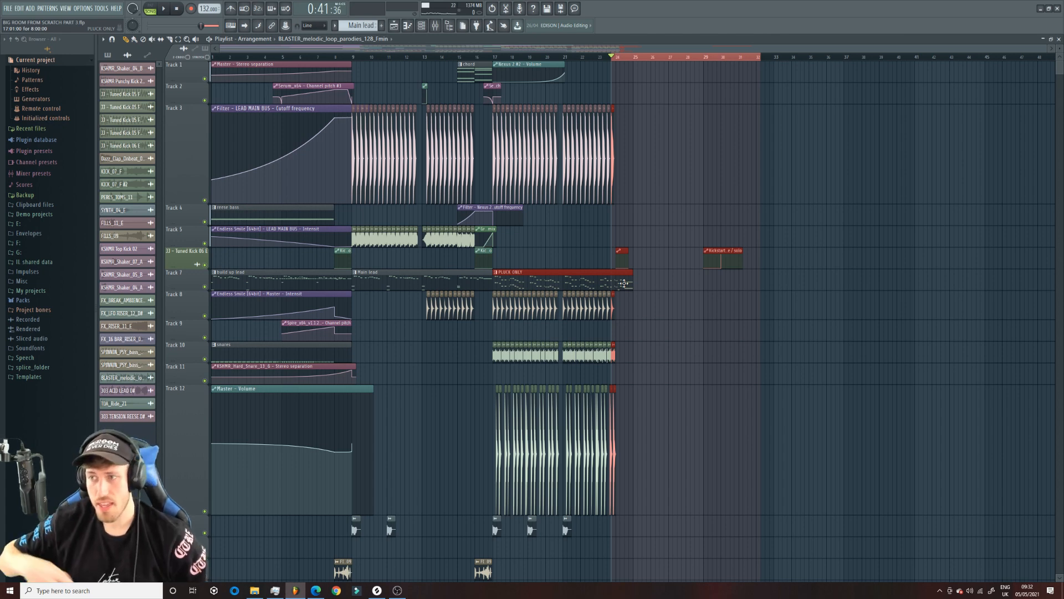
pyautogui.moveTo(628, 59); pyautogui.dragTo(762, 59)
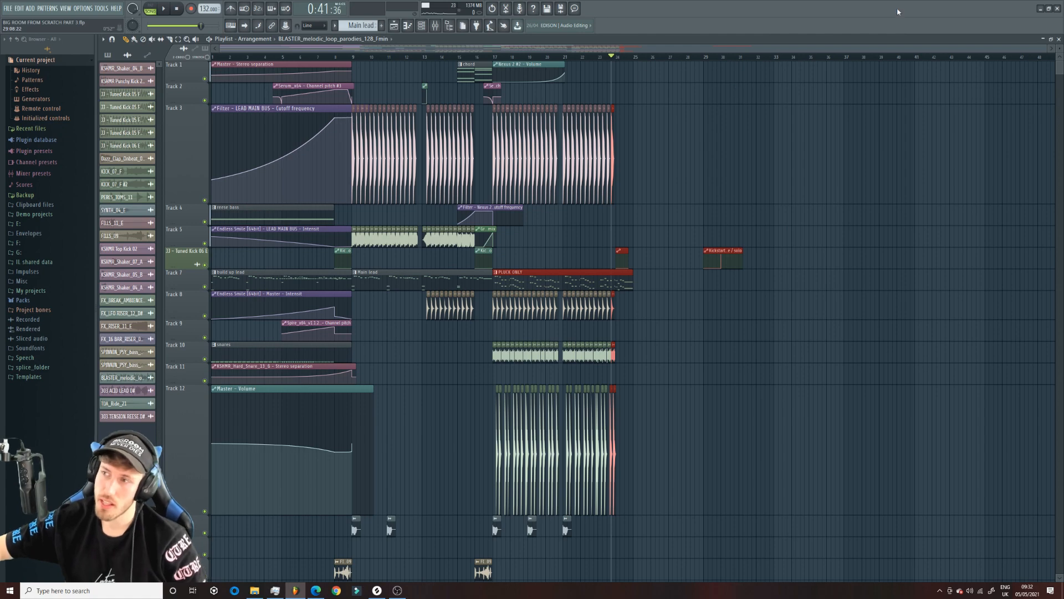
pyautogui.moveTo(1047, 51)
pyautogui.mouseDown()
pyautogui.moveTo(922, 69)
pyautogui.moveTo(1046, 72)
pyautogui.mouseUp()
pyautogui.click(880, 258)
pyautogui.rightClick(880, 259)
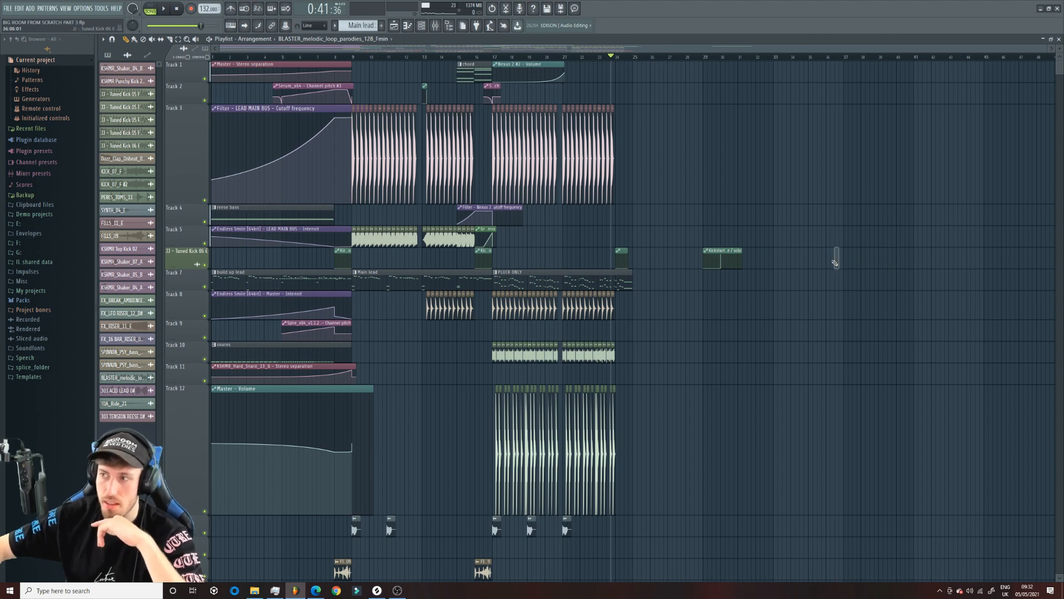
# Select the time range following the second drop, from bar 24 to about bar 38.
pyautogui.scroll(-6, 720, 255)
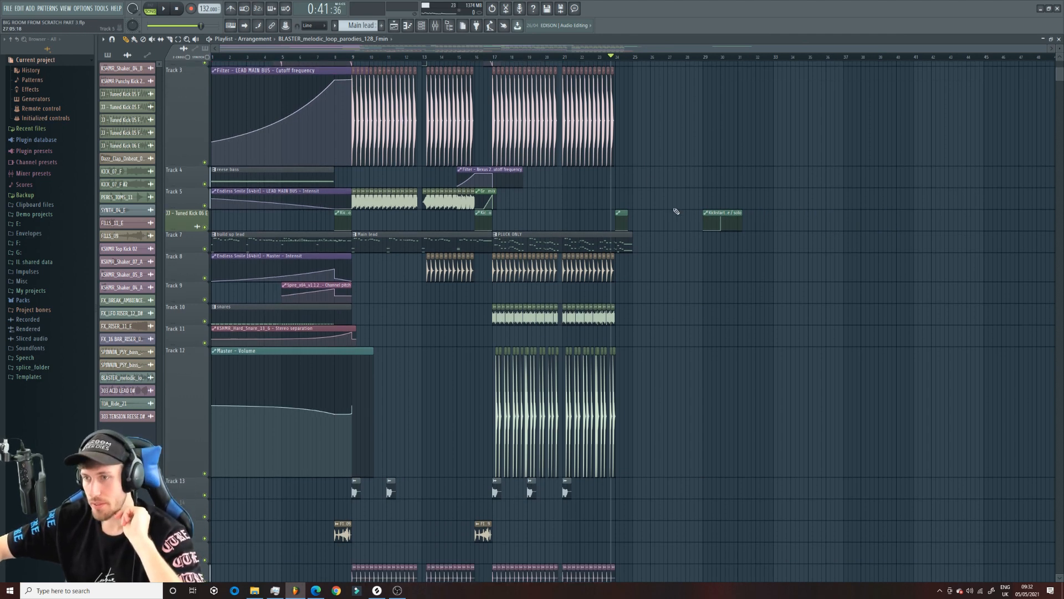
pyautogui.scroll(8, 685, 255)
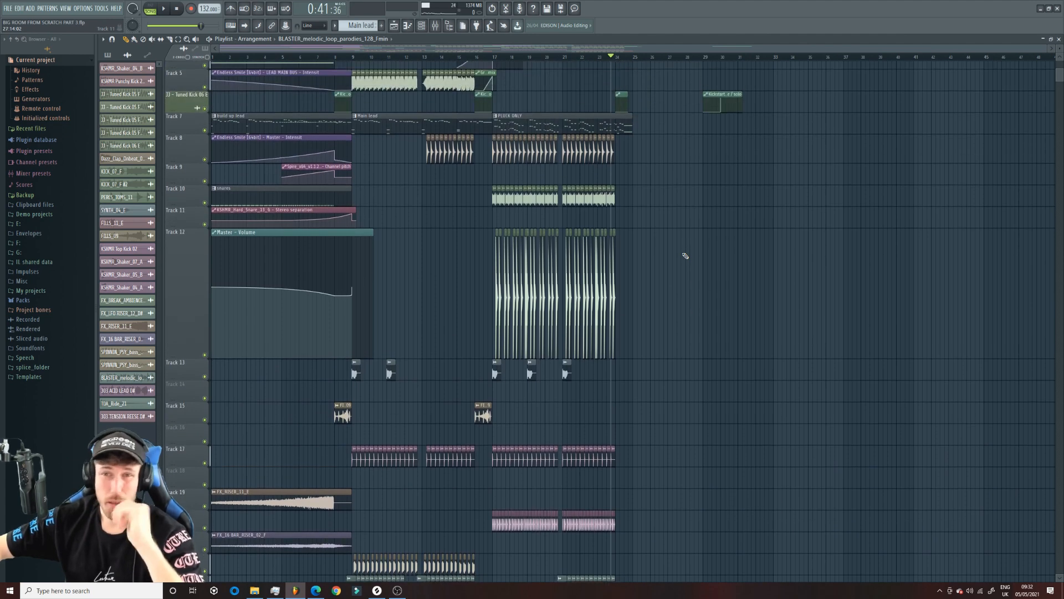
pyautogui.scroll(2, 492, 124)
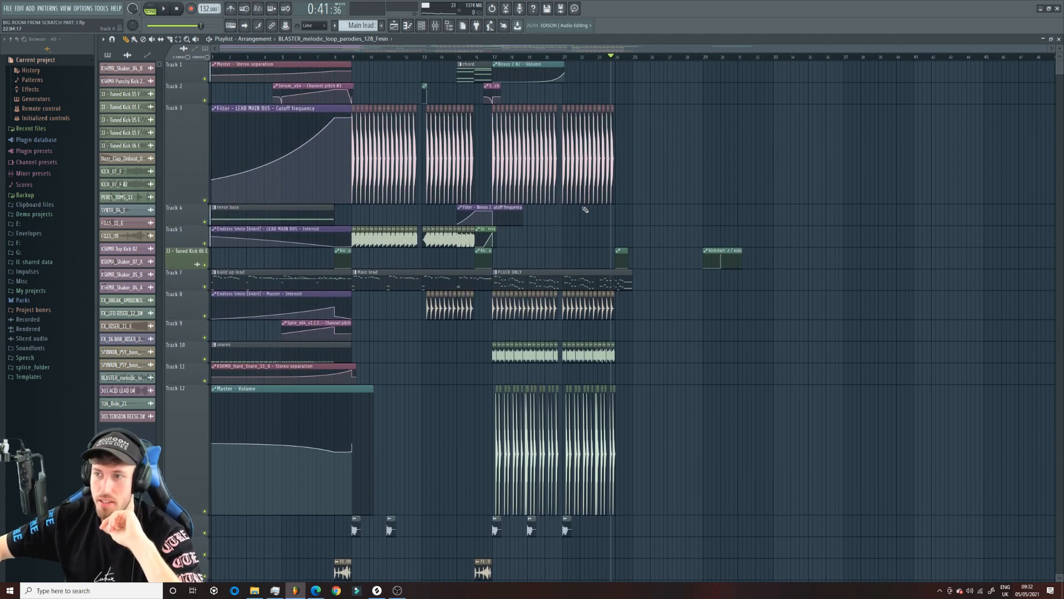
pyautogui.moveTo(551, 51); pyautogui.dragTo(816, 60)
pyautogui.moveTo(349, 57); pyautogui.dragTo(618, 102)
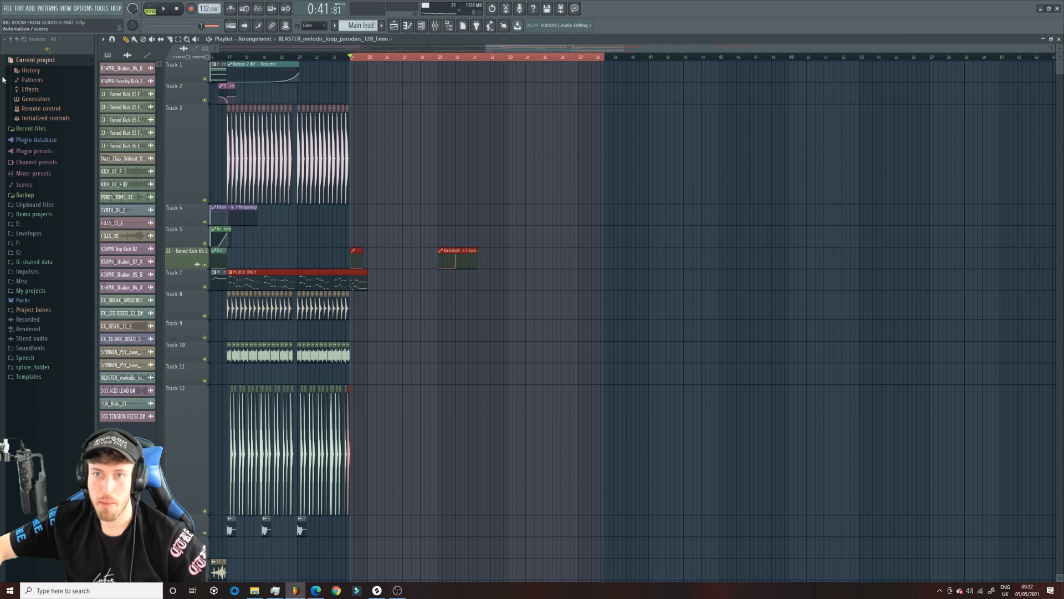
# Browse the sample packs as far as the K folders and play the end of the second drop from bar 23.
pyautogui.click(18, 223)
pyautogui.moveTo(5, 67); pyautogui.dragTo(2, 149)
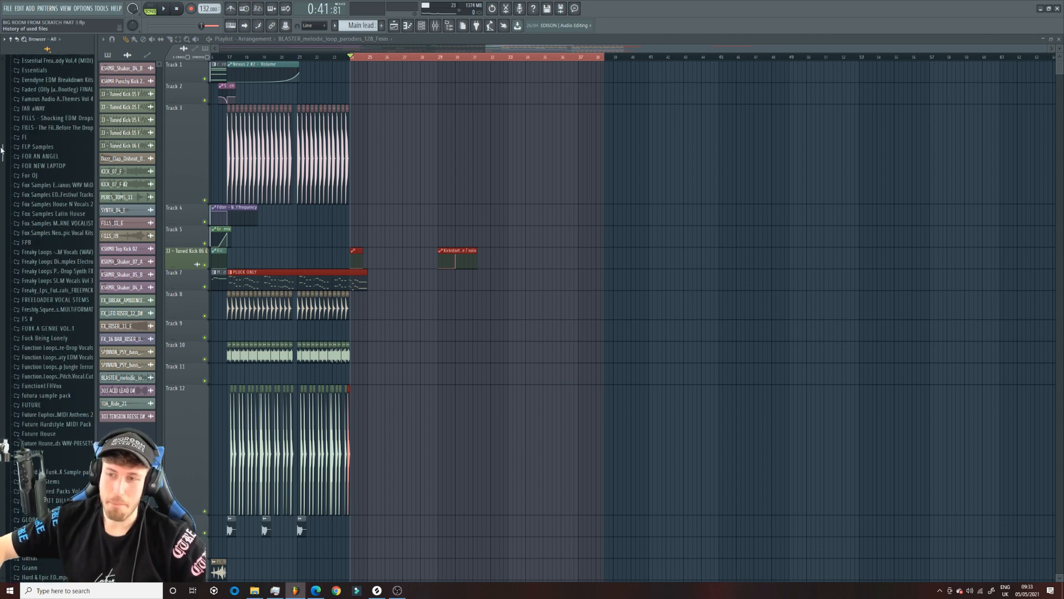
pyautogui.click(352, 276)
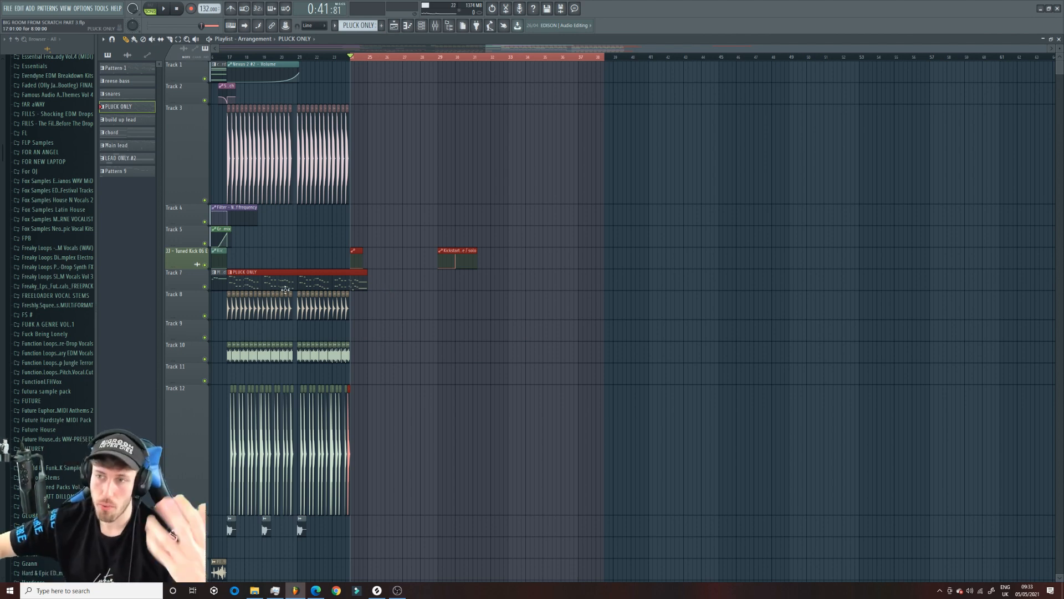
pyautogui.click(342, 58)
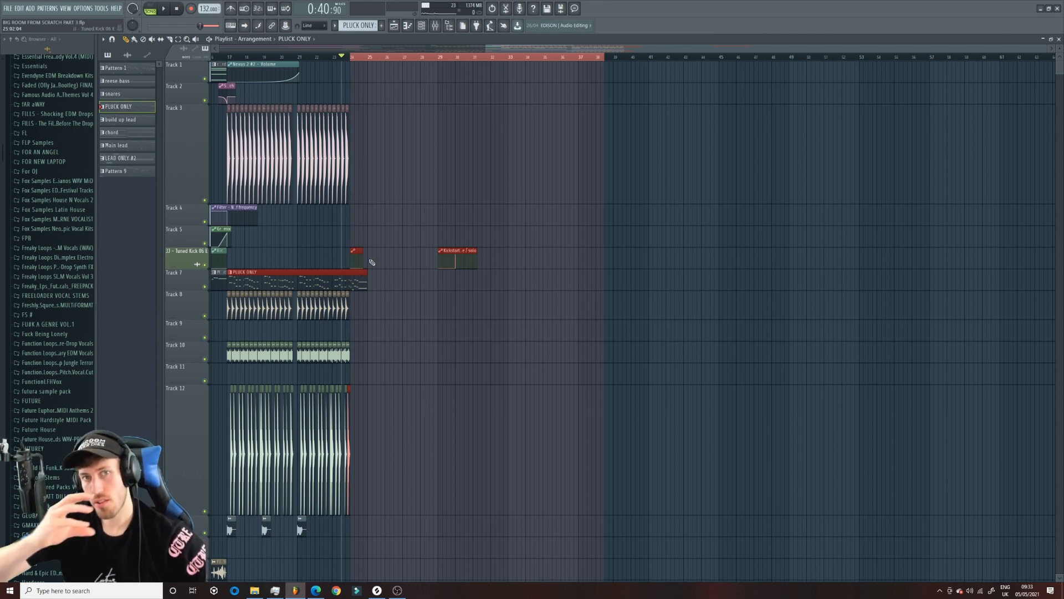
pyautogui.press('space')
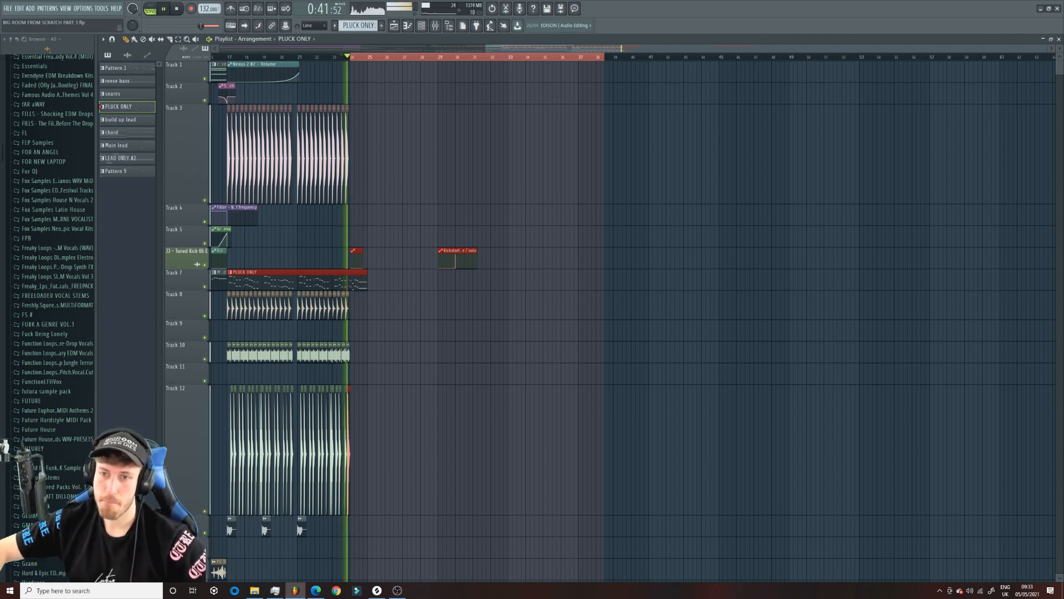
pyautogui.moveTo(3, 153); pyautogui.dragTo(3, 194)
pyautogui.press('space')
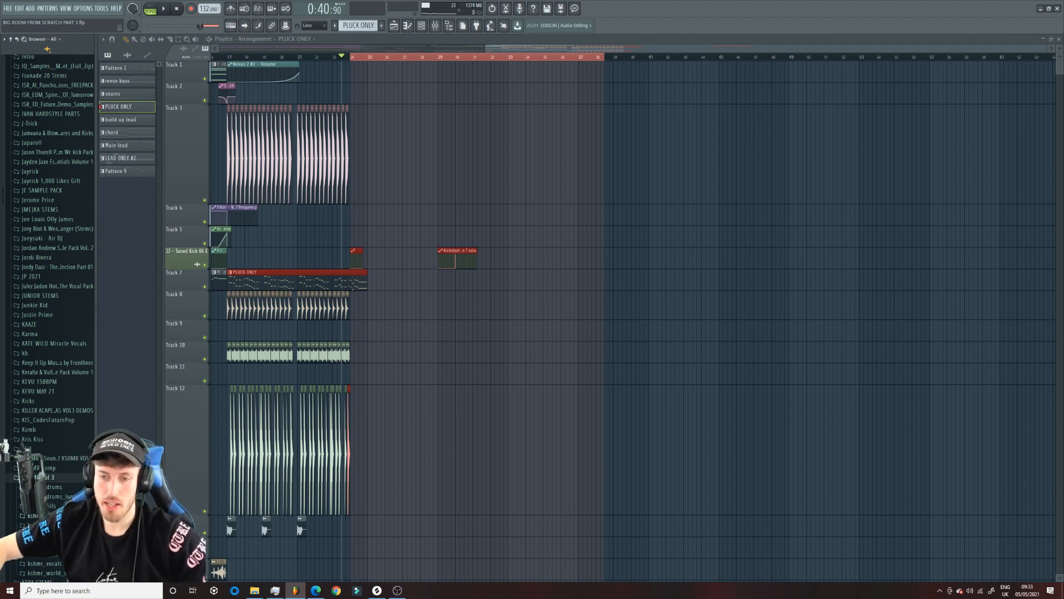
# Open the KSHMR_Sub_Drops folder inside kshmr_fx_elements of the KSHMR Vol 3 pack.
pyautogui.scroll(-2, 57, 475)
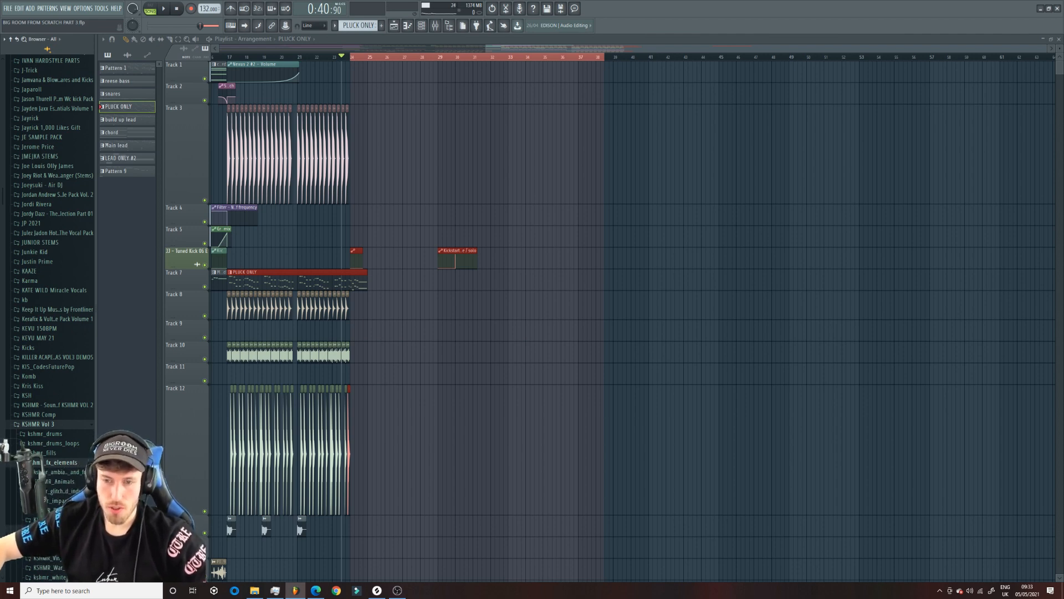
pyautogui.click(55, 529)
pyautogui.click(56, 533)
pyautogui.click(56, 525)
pyautogui.click(55, 516)
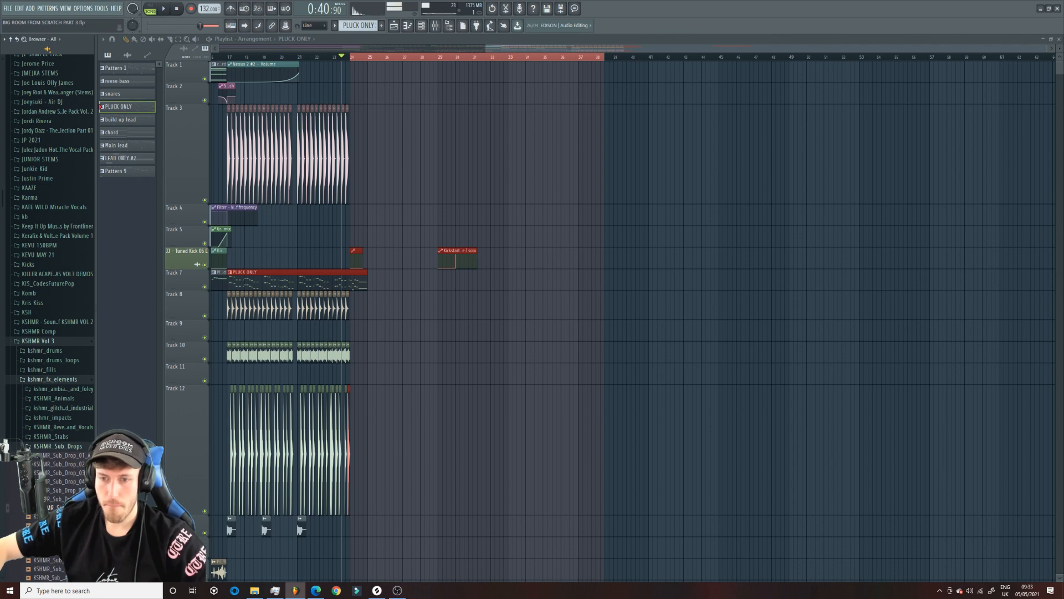
# Inspect the Track 10 kick sample's settings to check its key, and return to the arrangement.
pyautogui.doubleClick(308, 280)
pyautogui.click(394, 26)
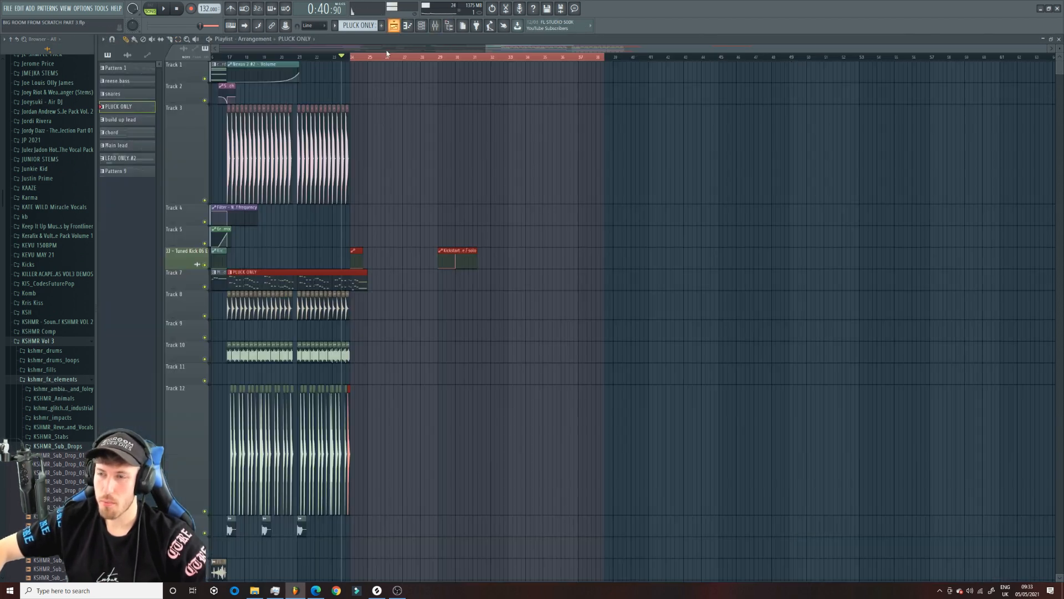
pyautogui.doubleClick(314, 356)
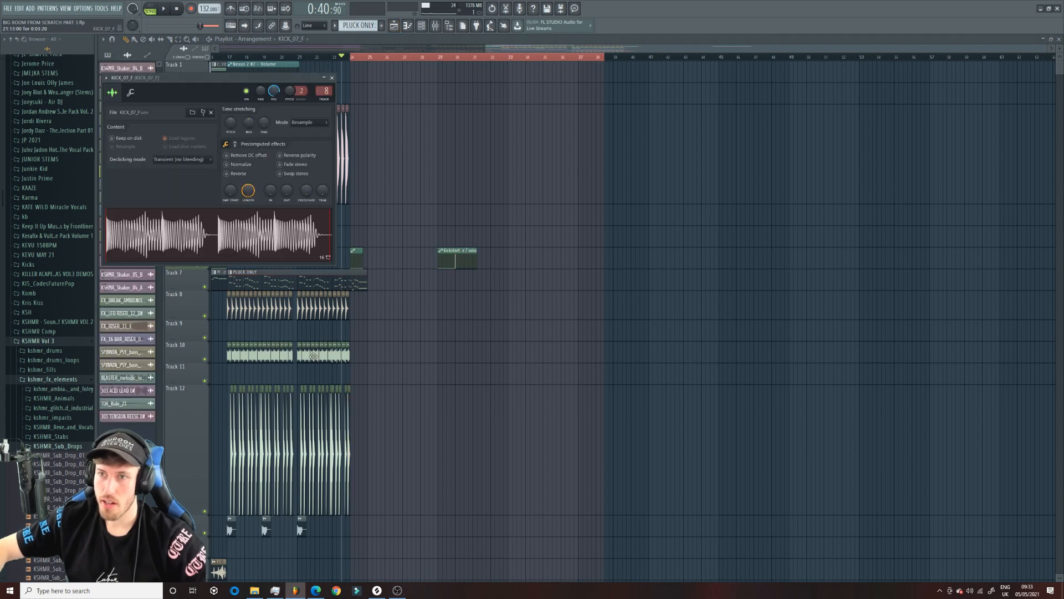
pyautogui.press('Escape')
# Place the KSHMR_Sub_Drop_07_F sample on Track 8 at bar 25 and lower its volume.
pyautogui.click(59, 508)
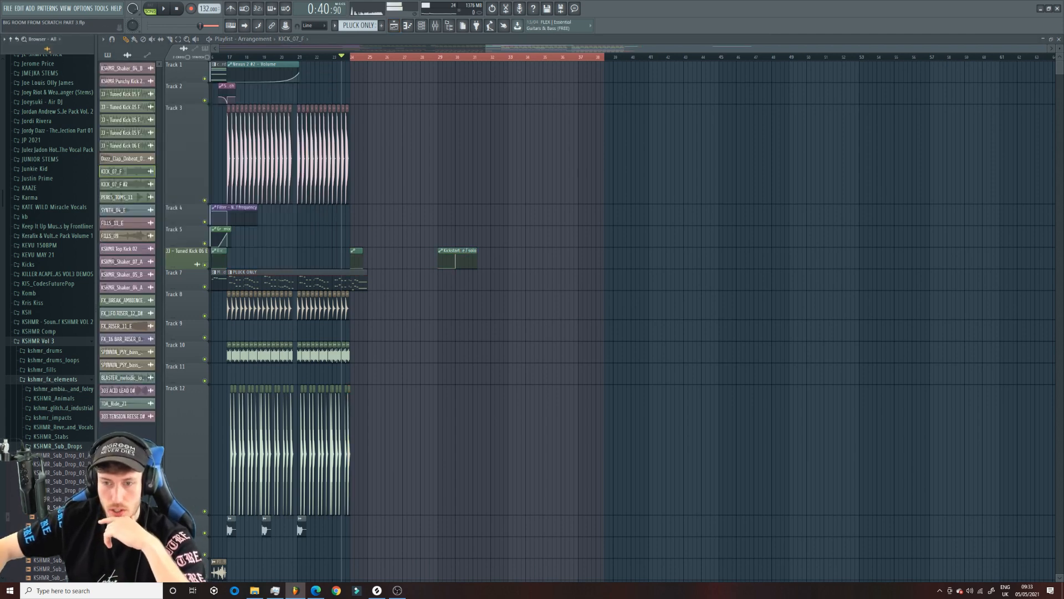
pyautogui.moveTo(60, 507); pyautogui.dragTo(367, 303)
pyautogui.press('space')
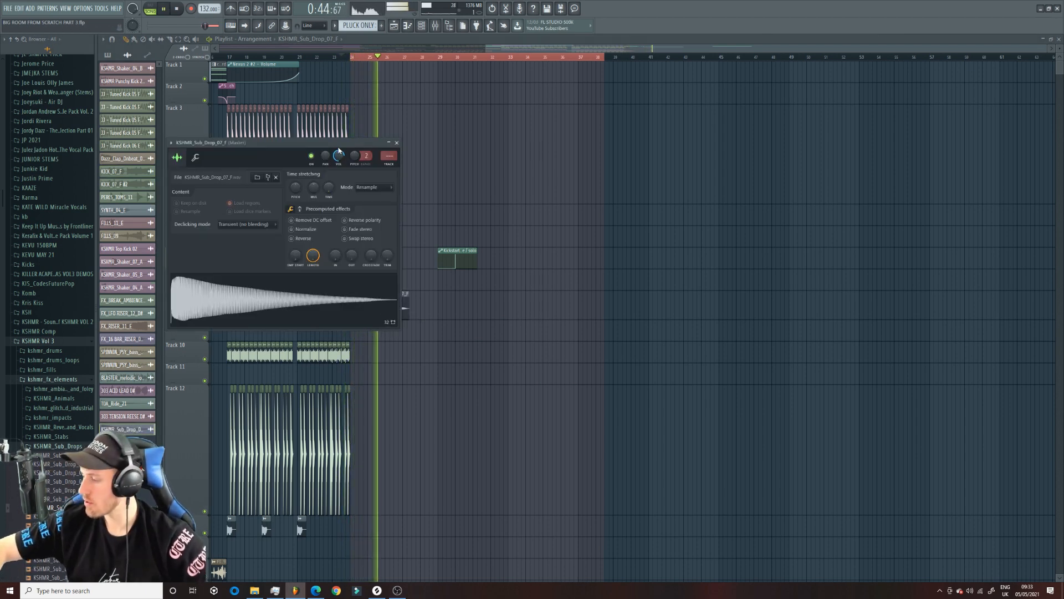
pyautogui.moveTo(338, 156); pyautogui.dragTo(339, 160)
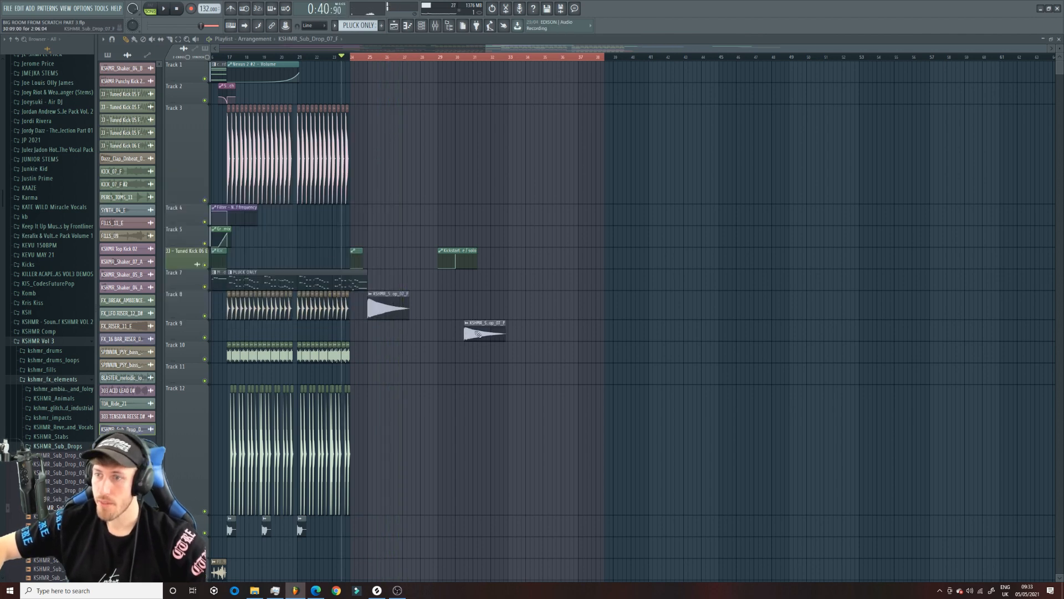
# Trim the Track 8 sub drop to two bars with a fade-out of about 20%, deleting the stray copy on Track 9.
pyautogui.rightClick(478, 334)
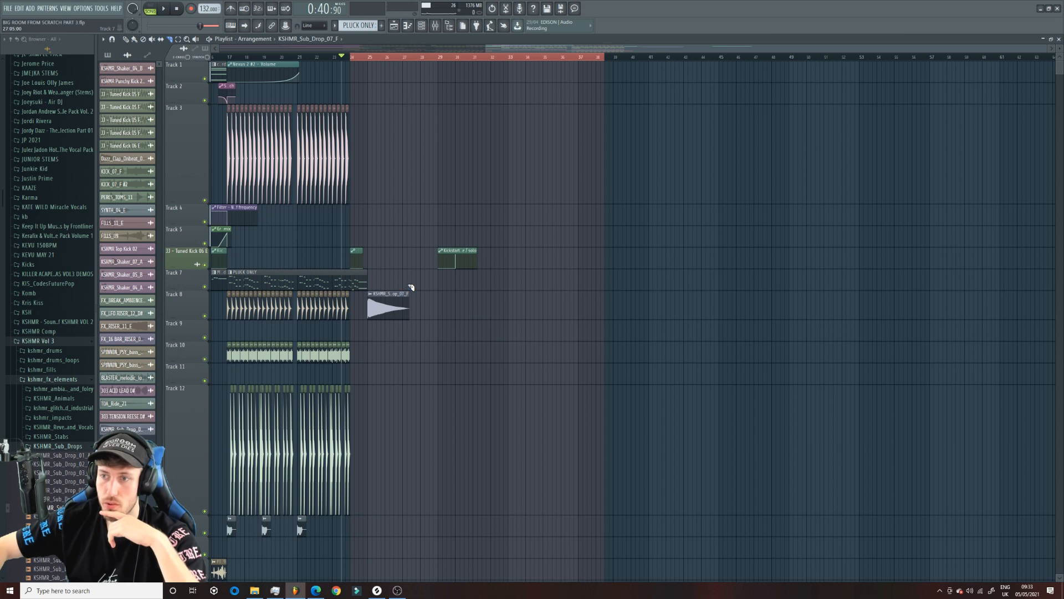
pyautogui.moveTo(403, 288); pyautogui.dragTo(401, 350)
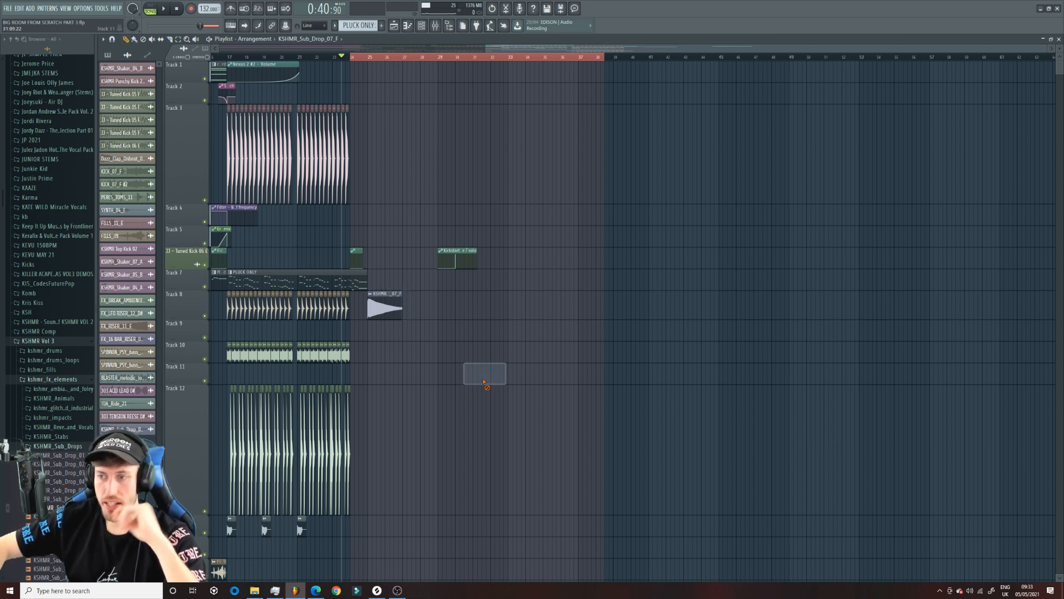
pyautogui.doubleClick(382, 303)
pyautogui.moveTo(351, 255); pyautogui.dragTo(351, 242)
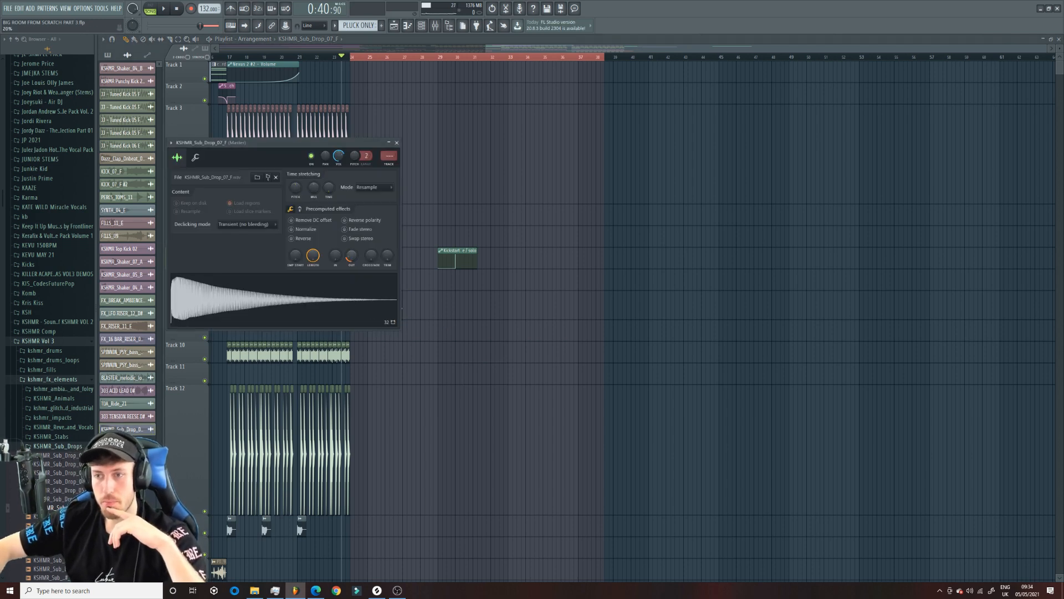
# Mark the empty section from about bar 35 to bar 44 and clear the time range.
pyautogui.moveTo(380, 57); pyautogui.dragTo(603, 56)
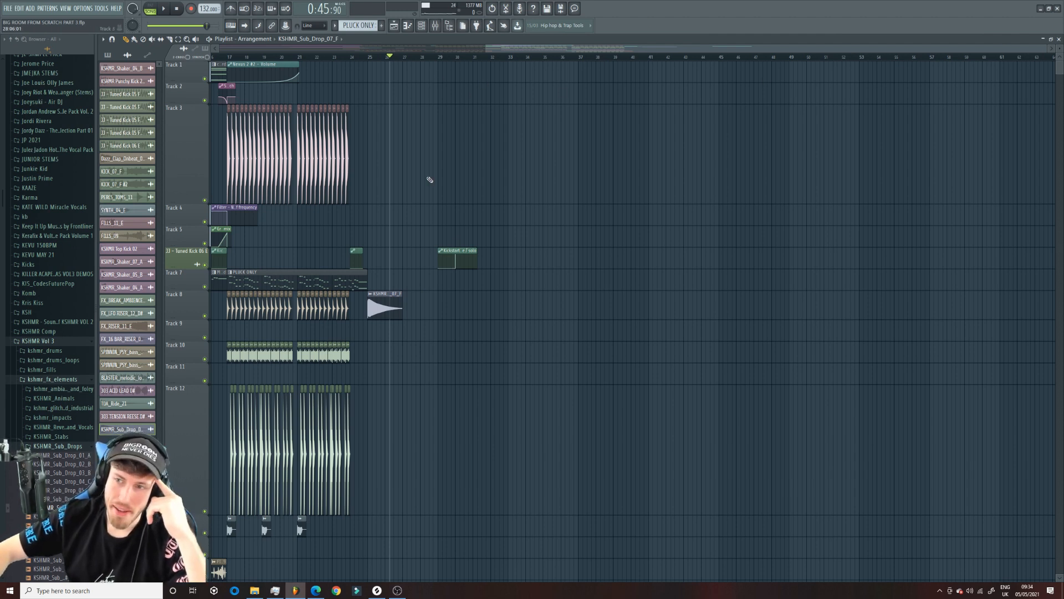
pyautogui.moveTo(404, 58); pyautogui.dragTo(715, 61)
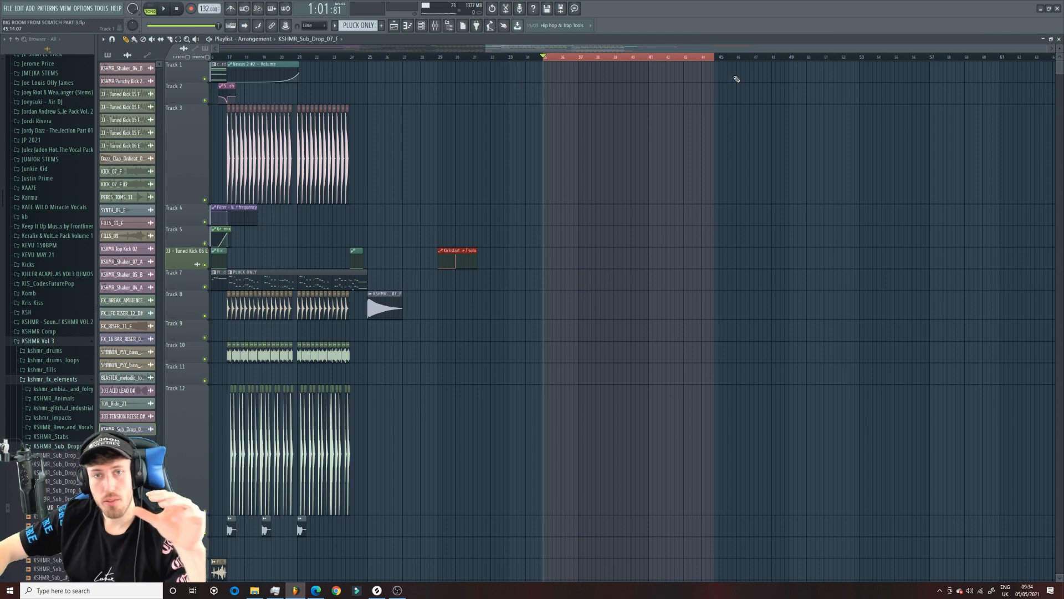
pyautogui.moveTo(563, 59); pyautogui.dragTo(717, 59)
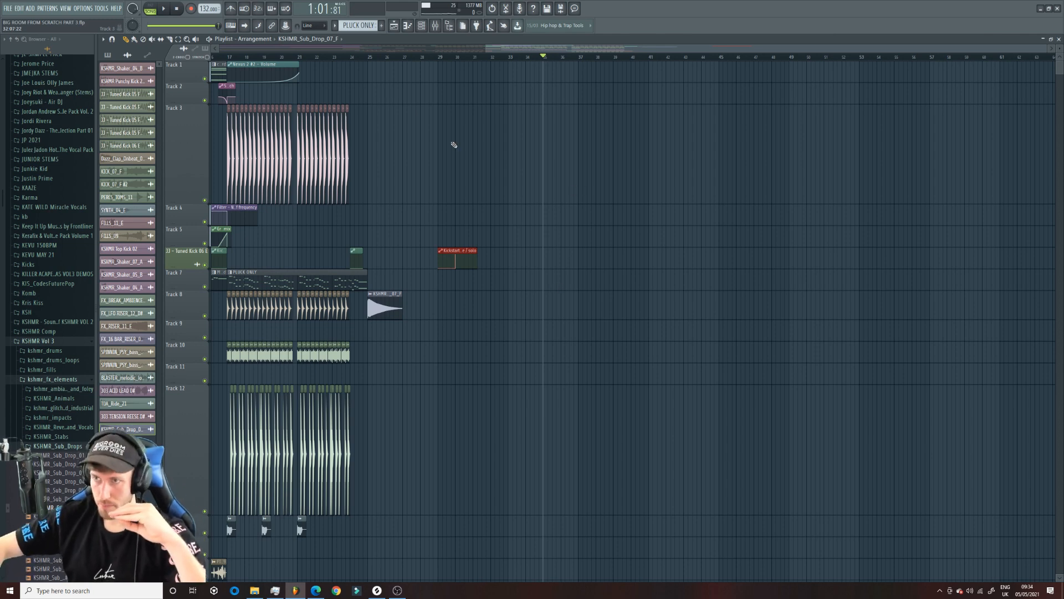
# Solo Track 7 with the pluck pattern and play the time range from bar 24 to about bar 27.
pyautogui.moveTo(488, 47); pyautogui.dragTo(460, 50)
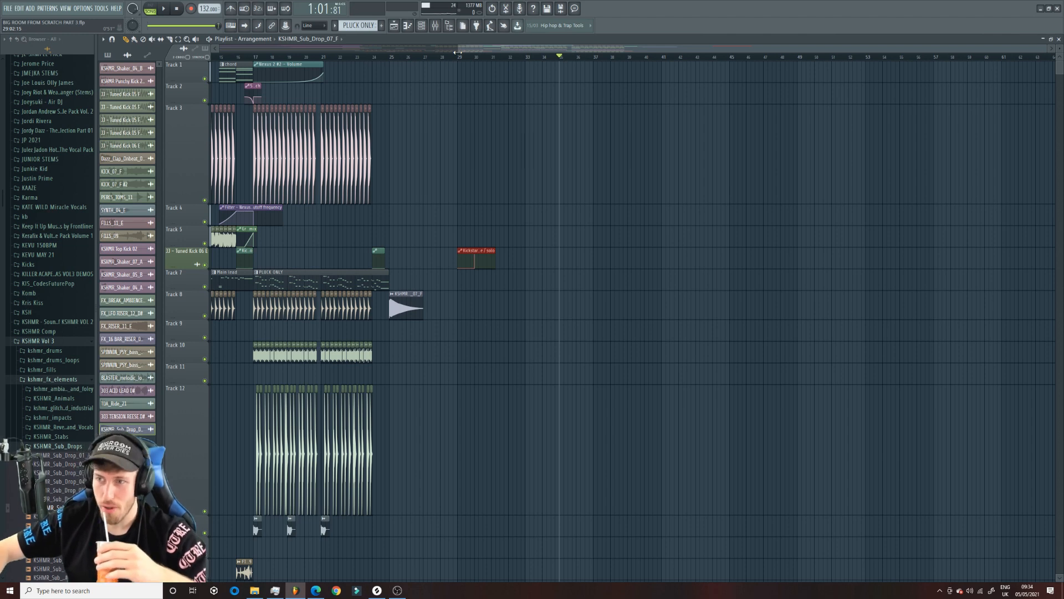
pyautogui.click(372, 57)
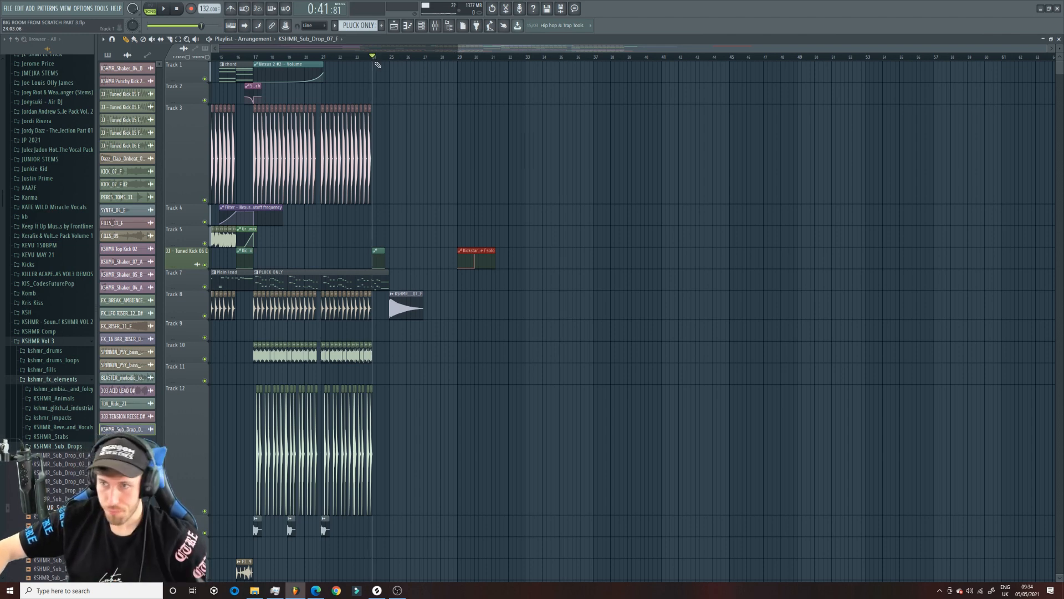
pyautogui.click(205, 315)
pyautogui.moveTo(371, 58); pyautogui.dragTo(430, 63)
pyautogui.rightClick(205, 286)
pyautogui.press('space')
pyautogui.press('space')
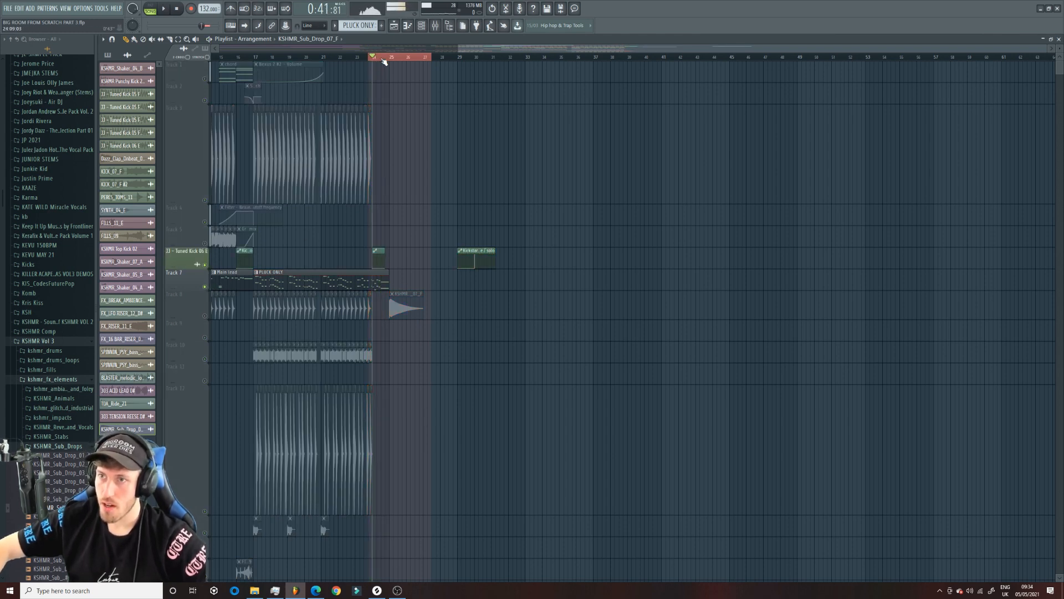
# Set the time range from the middle of bar 24 to about bar 29 and play it.
pyautogui.press('space')
pyautogui.moveTo(431, 57); pyautogui.dragTo(460, 58)
pyautogui.press('space')
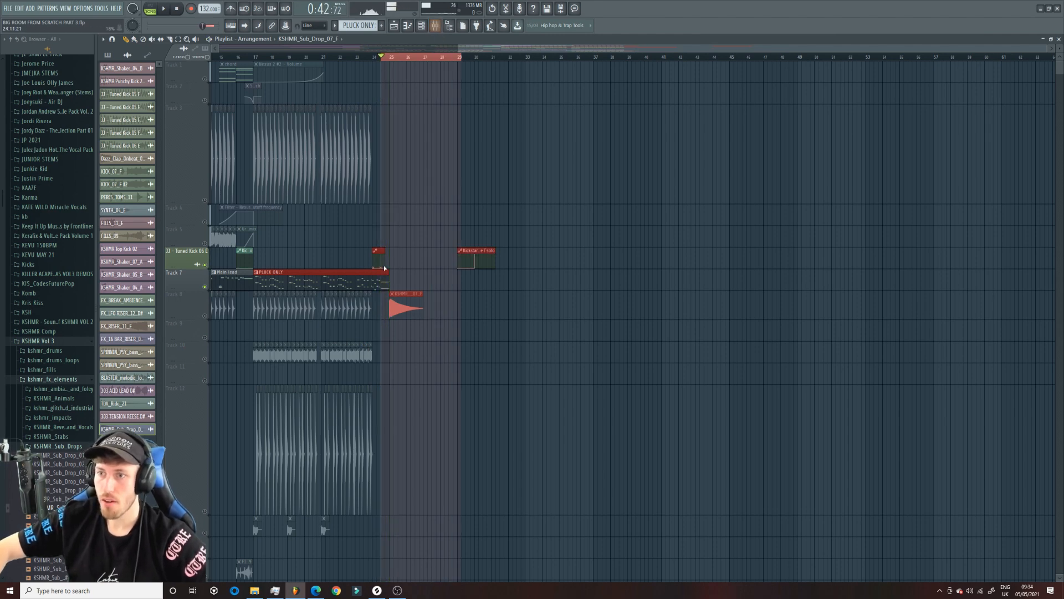
# Add ArtsAcoustic Reverb to the LEAD MAIN mixer insert used by the KSHMR Synth Shot 04 (A) channel.
pyautogui.press('F7')
pyautogui.click(422, 26)
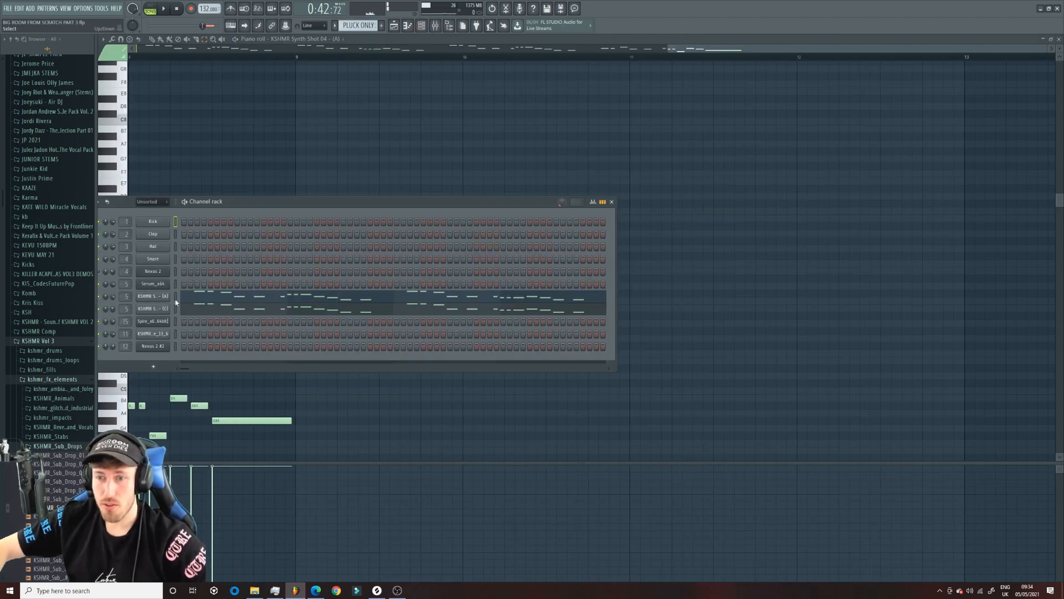
pyautogui.click(154, 297)
pyautogui.click(435, 26)
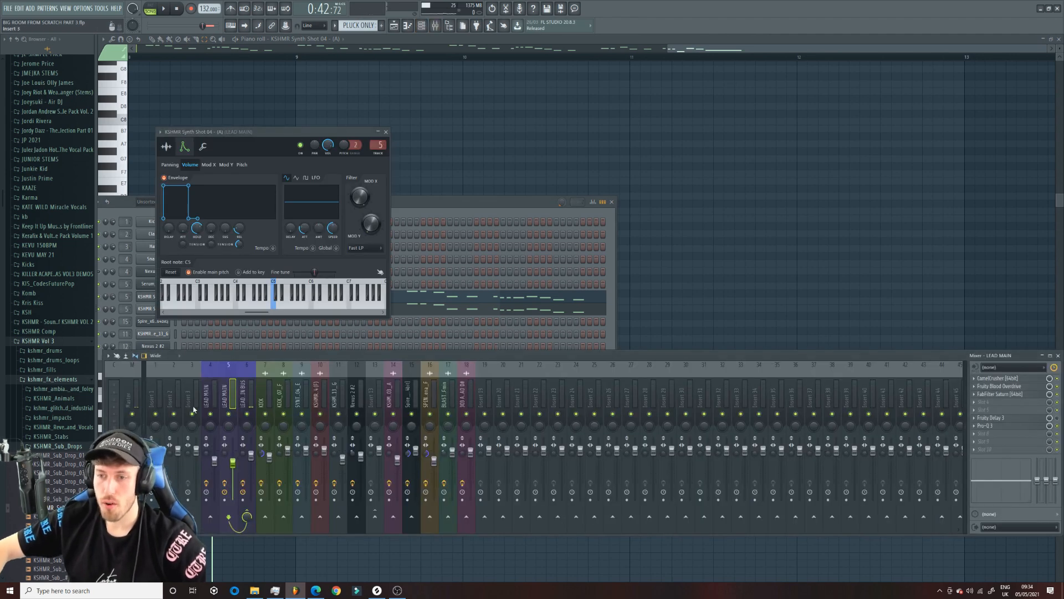
pyautogui.click(987, 449)
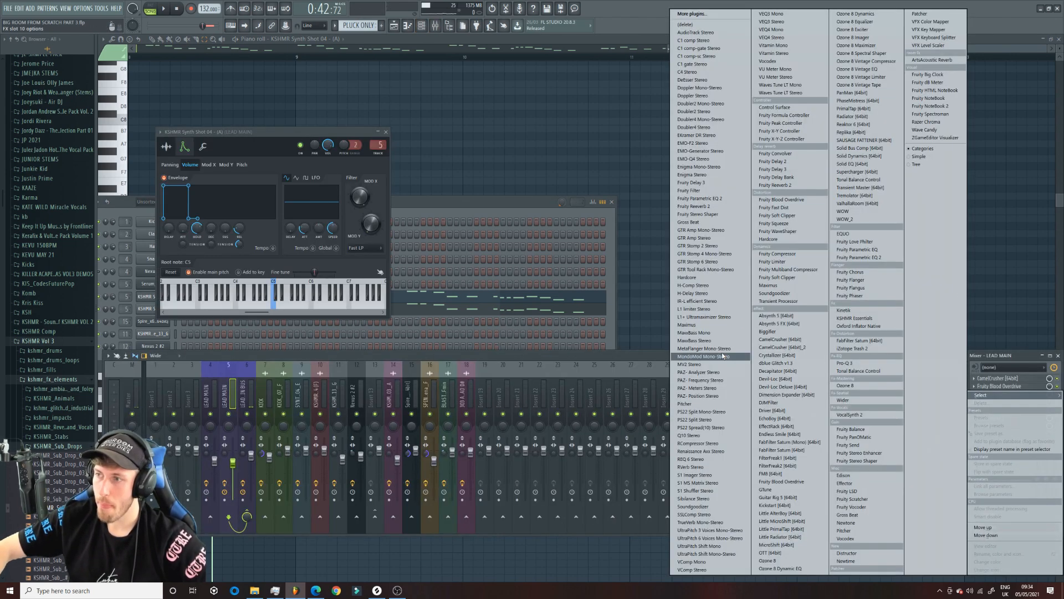
pyautogui.click(936, 59)
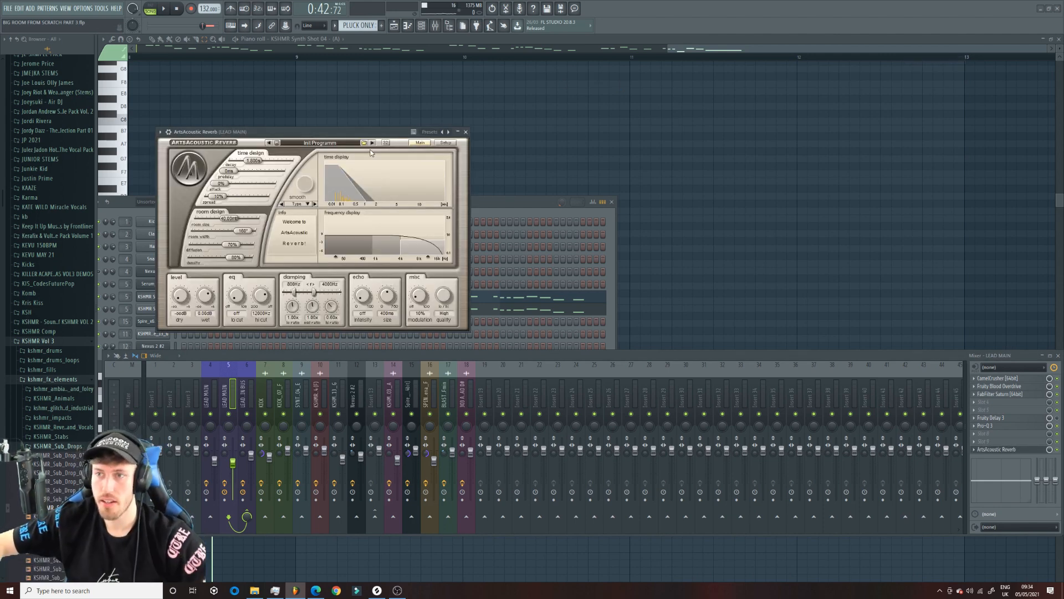
# Load the Vocal Delay preset in the reverb, raise its wet level to -0.50 dB, and play the pluck's tail in the arrangement.
pyautogui.click(363, 142)
pyautogui.click(391, 153)
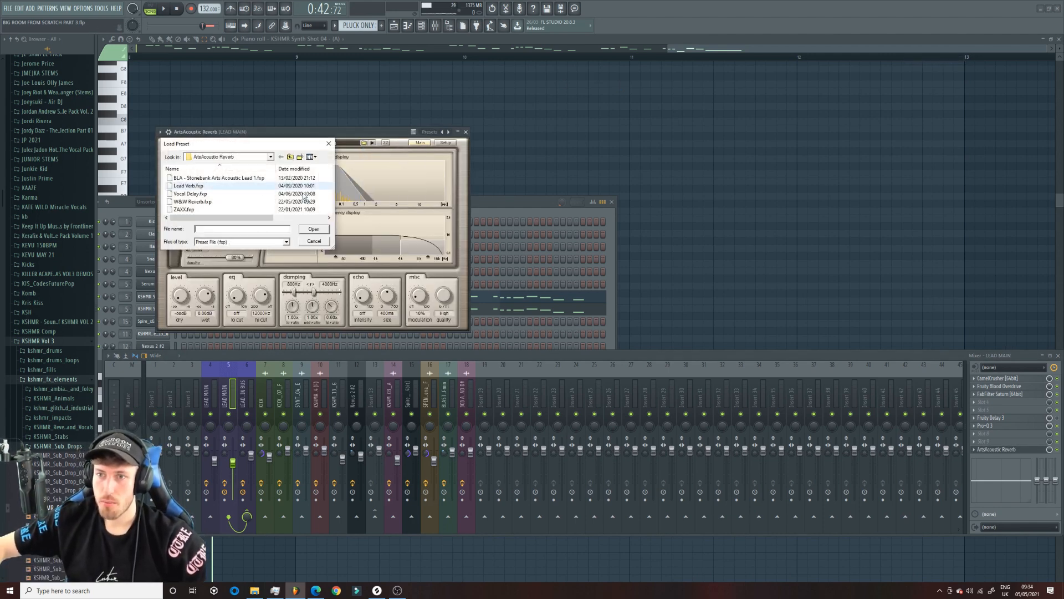
pyautogui.doubleClick(221, 194)
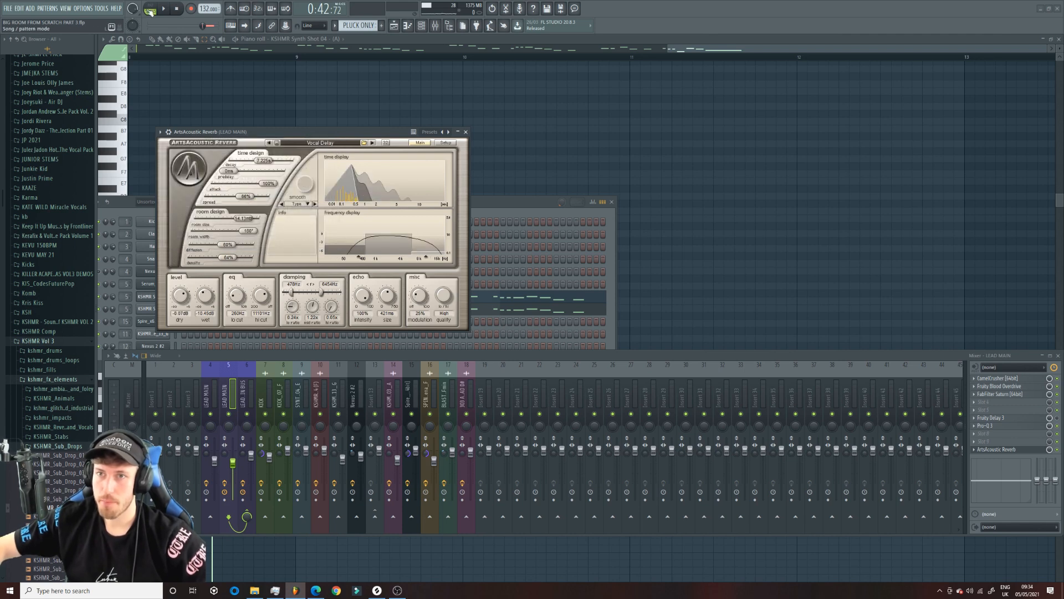
pyautogui.press('space')
pyautogui.moveTo(205, 295); pyautogui.dragTo(204, 277)
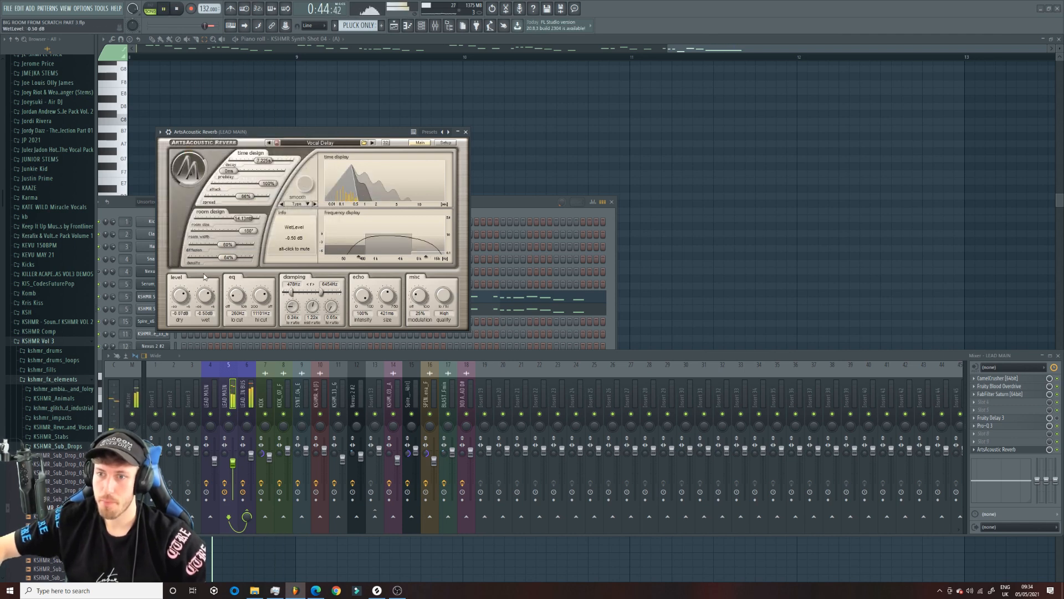
pyautogui.click(394, 26)
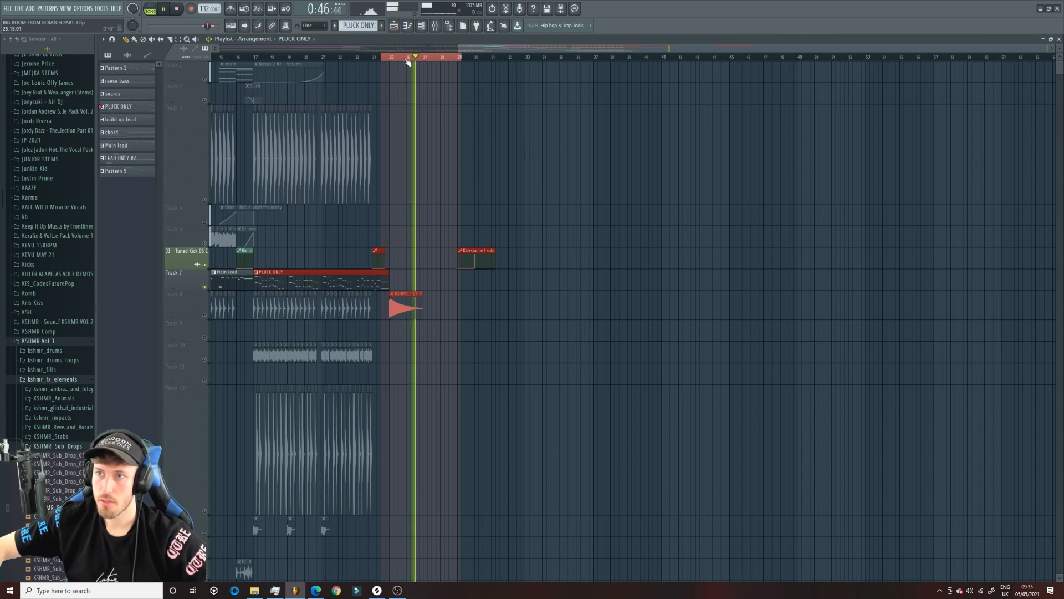
pyautogui.press('space')
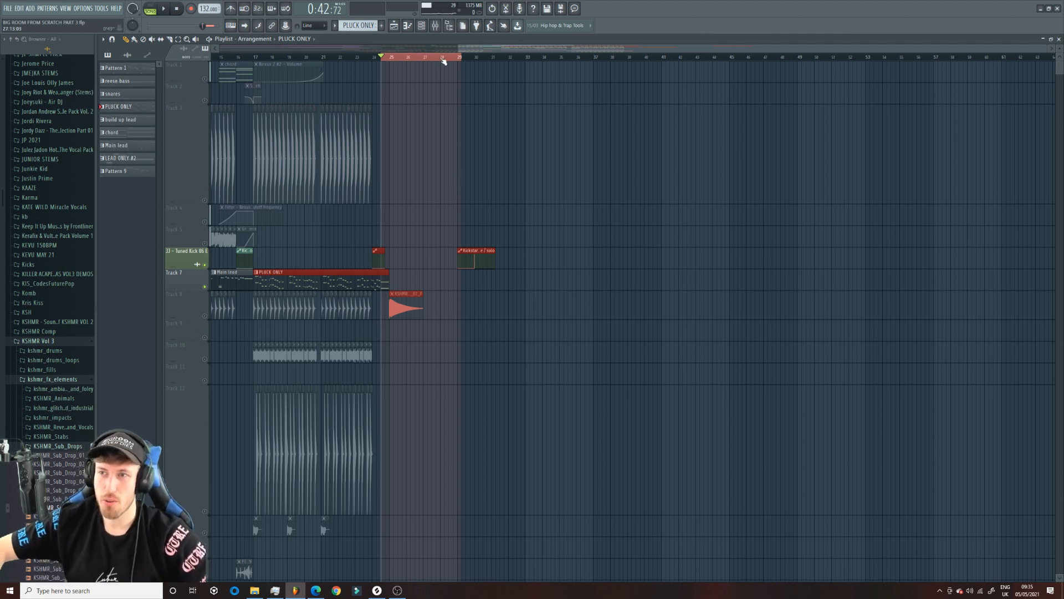
# End the time range at bar 29, place the rendered plucxk tail audio on Track 4 near bar 25, and clear the range.
pyautogui.moveTo(457, 61); pyautogui.dragTo(459, 62)
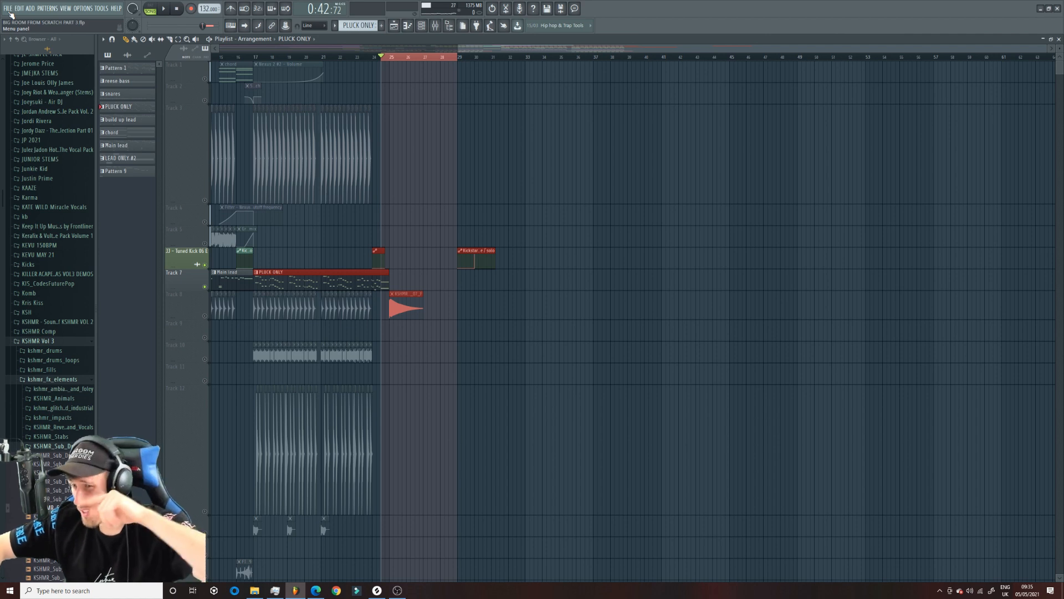
pyautogui.moveTo(484, 279); pyautogui.dragTo(468, 221)
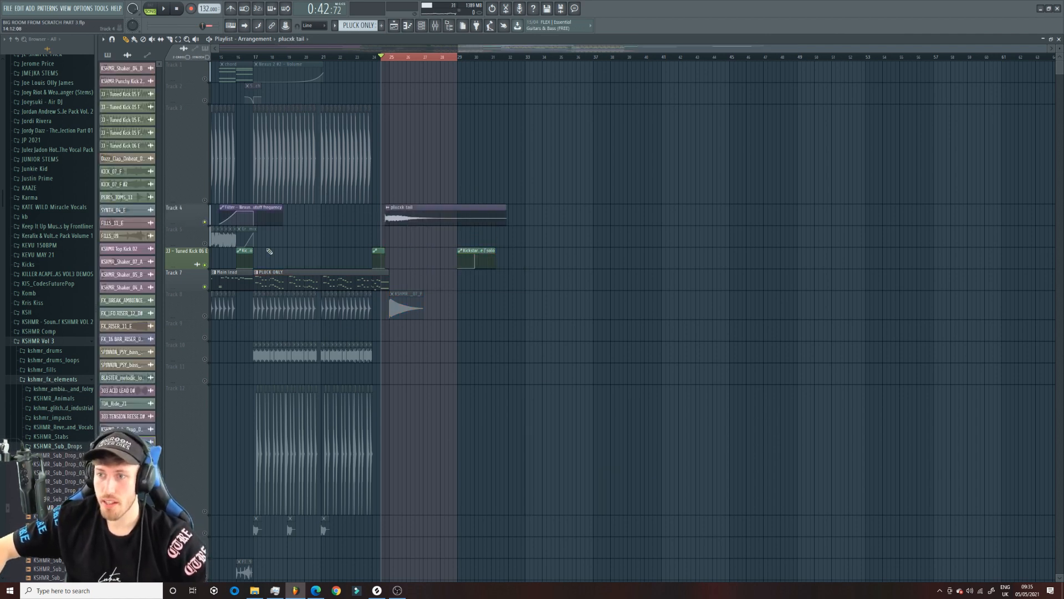
pyautogui.click(398, 60)
# Trim the PLUCK ONLY pattern to end in the middle of bar 24 and align the plucxk tail clip's start with that point.
pyautogui.moveTo(1047, 50); pyautogui.dragTo(757, 88)
pyautogui.moveTo(462, 51); pyautogui.dragTo(563, 68)
pyautogui.moveTo(545, 214)
pyautogui.mouseDown()
pyautogui.moveTo(595, 213)
pyautogui.moveTo(561, 211)
pyautogui.mouseUp()
pyautogui.moveTo(535, 289); pyautogui.dragTo(495, 286)
pyautogui.moveTo(553, 224); pyautogui.dragTo(514, 224)
# Play the transition from the pluck pattern into its tail from just before bar 24, and open the plucxk tail clip's sample settings.
pyautogui.click(450, 57)
pyautogui.press('space')
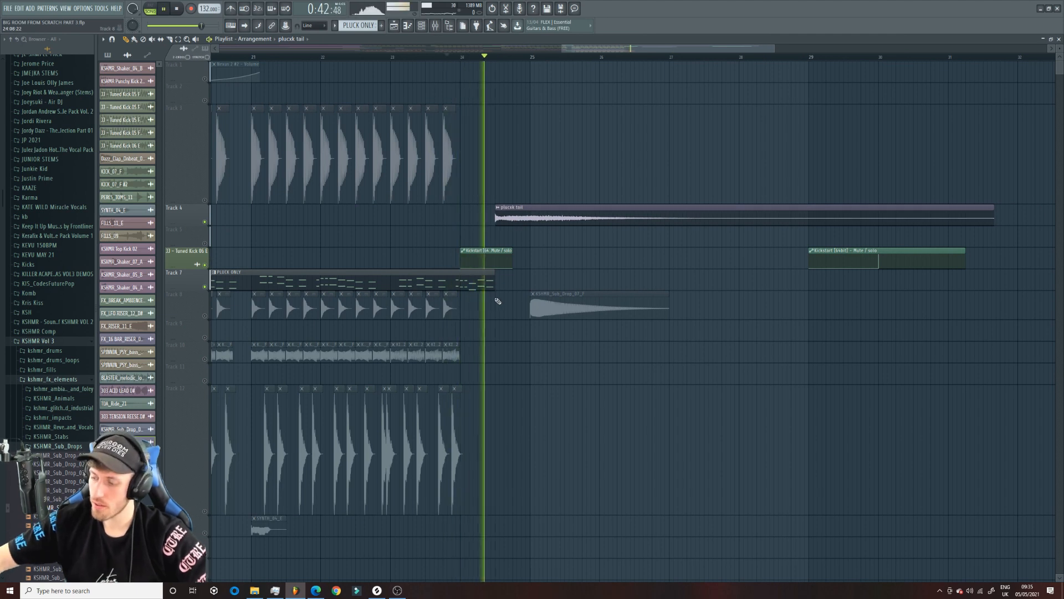
pyautogui.press('space')
pyautogui.doubleClick(564, 217)
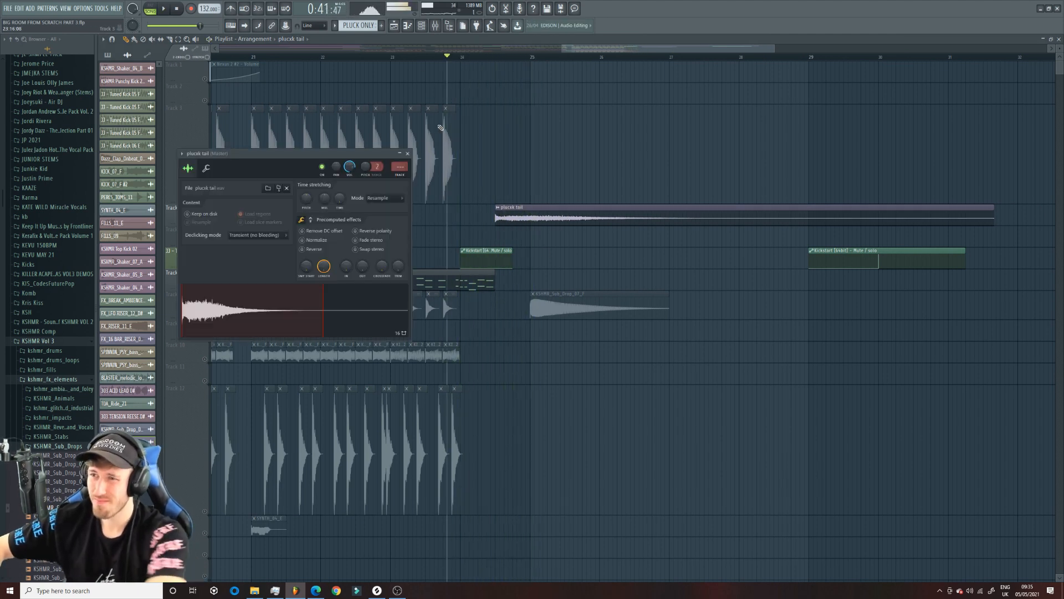
# Select the LEAD MAIN mixer track and use the options of its ArtsAcoustic Reverb slot.
pyautogui.click(435, 26)
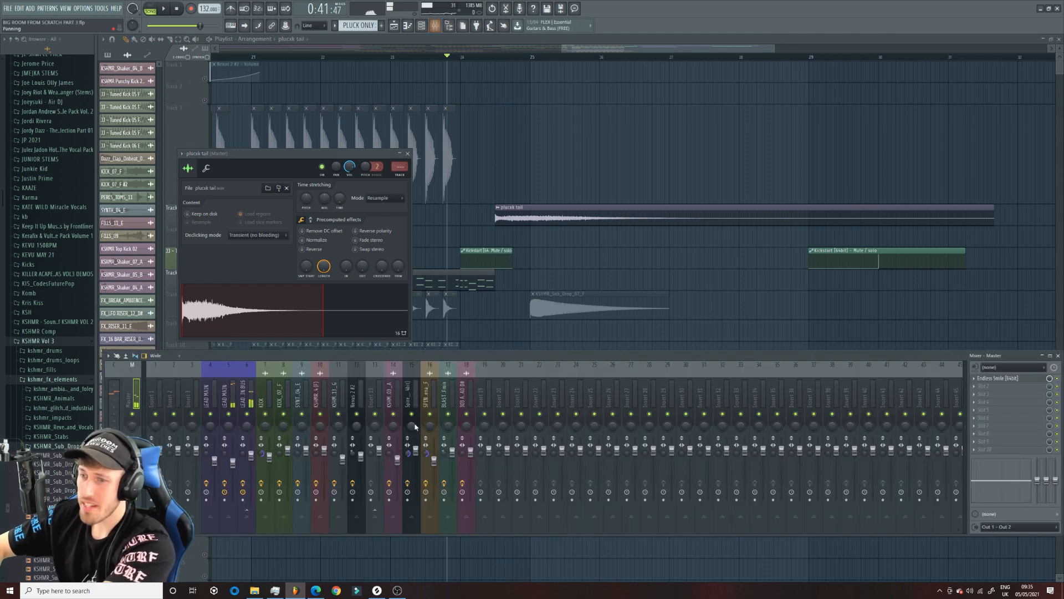
pyautogui.click(228, 396)
pyautogui.click(971, 452)
pyautogui.click(990, 402)
pyautogui.click(572, 322)
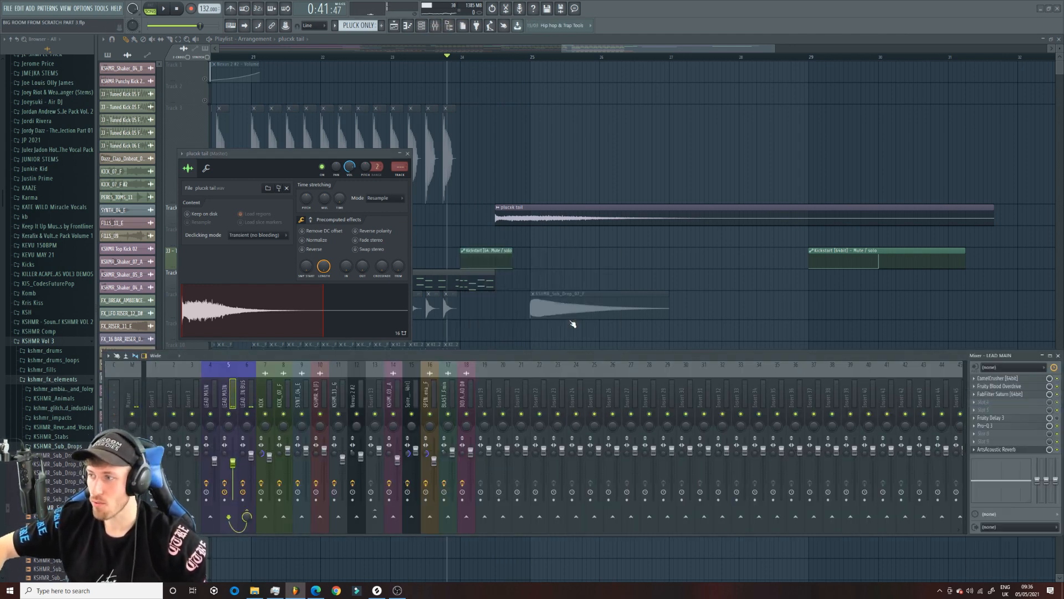
# Play the plucxk tail and mark a time range from the middle of bar 24 to the middle of bar 28.
pyautogui.press('space')
pyautogui.press('F9')
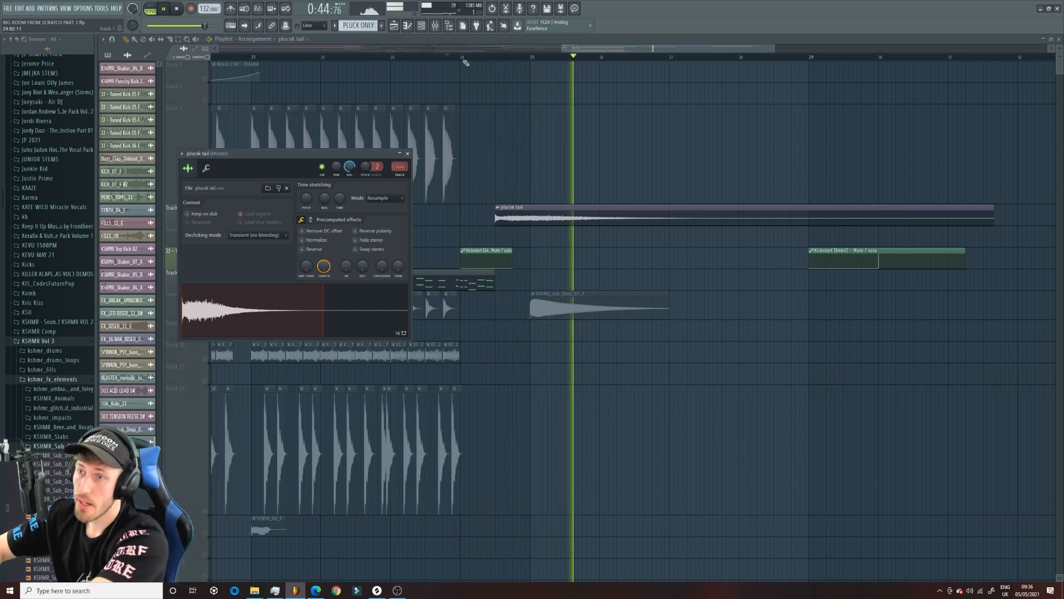
pyautogui.moveTo(623, 49); pyautogui.dragTo(651, 51)
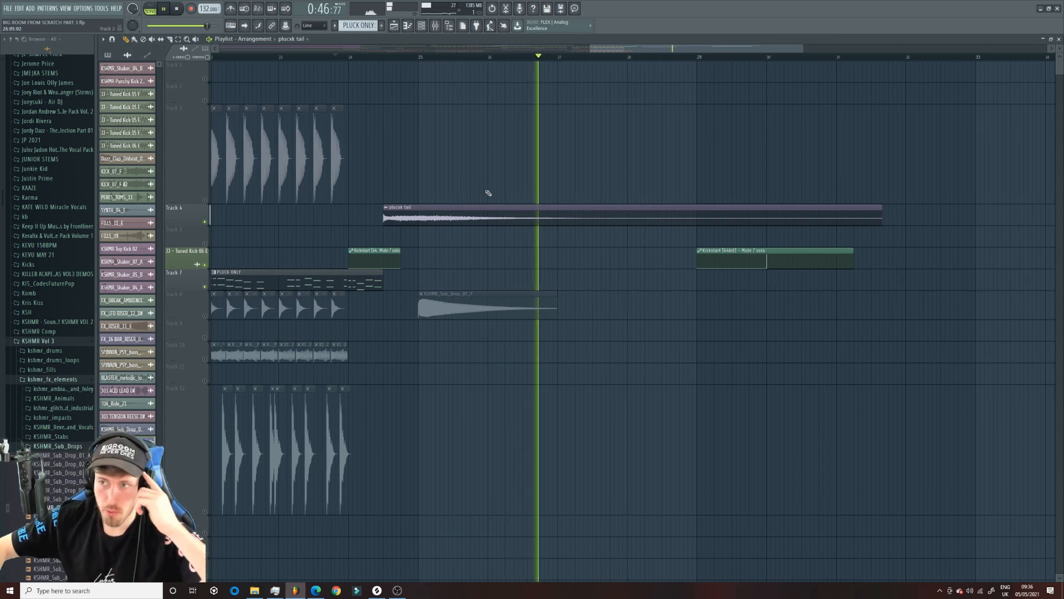
pyautogui.moveTo(388, 59); pyautogui.dragTo(624, 92)
pyautogui.press('space')
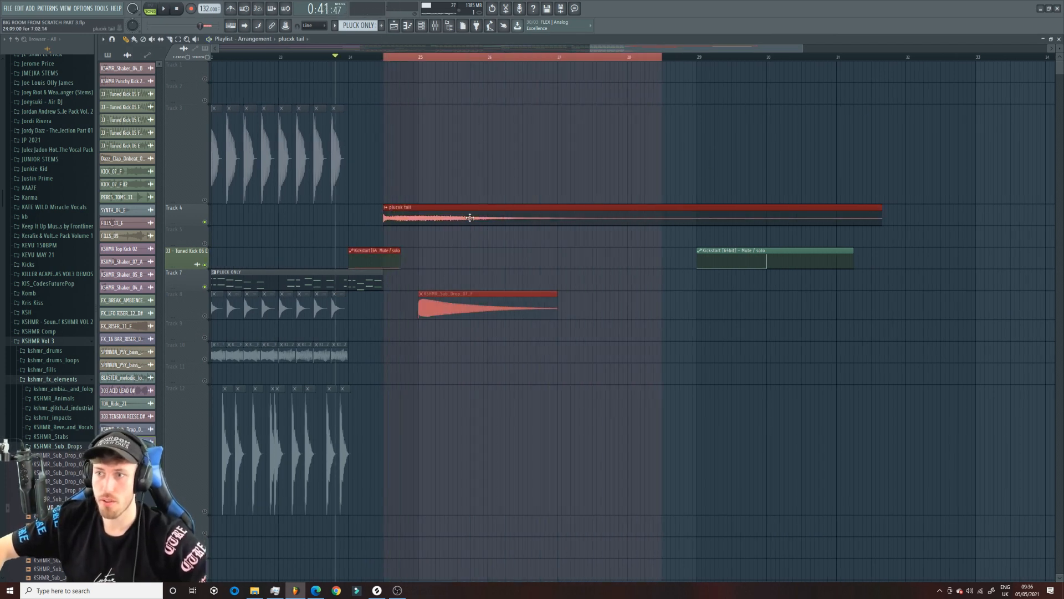
# Create an automation clip for the plucxk tail's channel panning and place it on Track 5 starting at bar 25.
pyautogui.doubleClick(399, 209)
pyautogui.rightClick(335, 171)
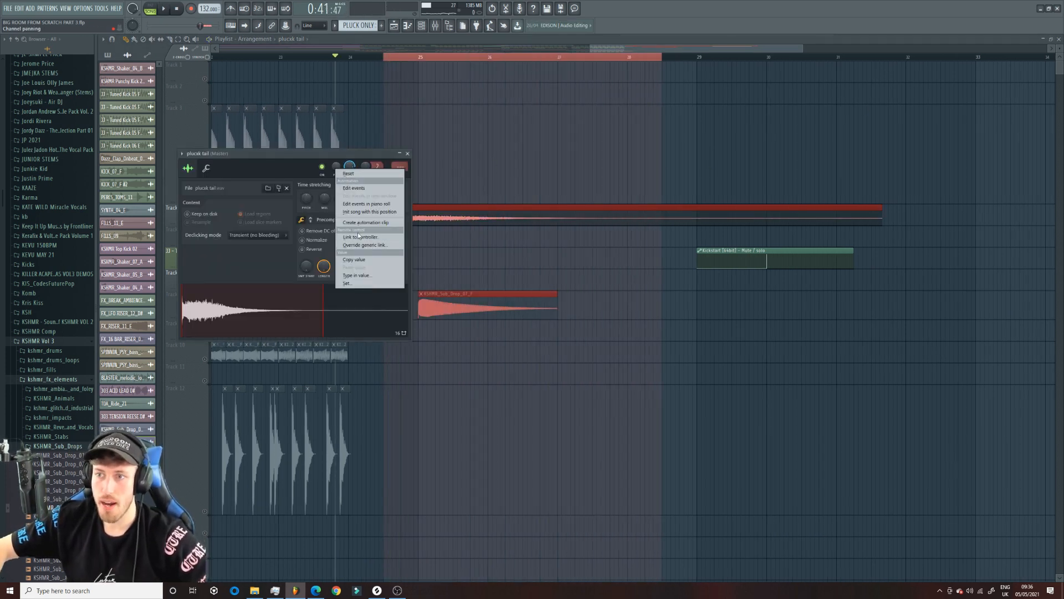
pyautogui.click(368, 223)
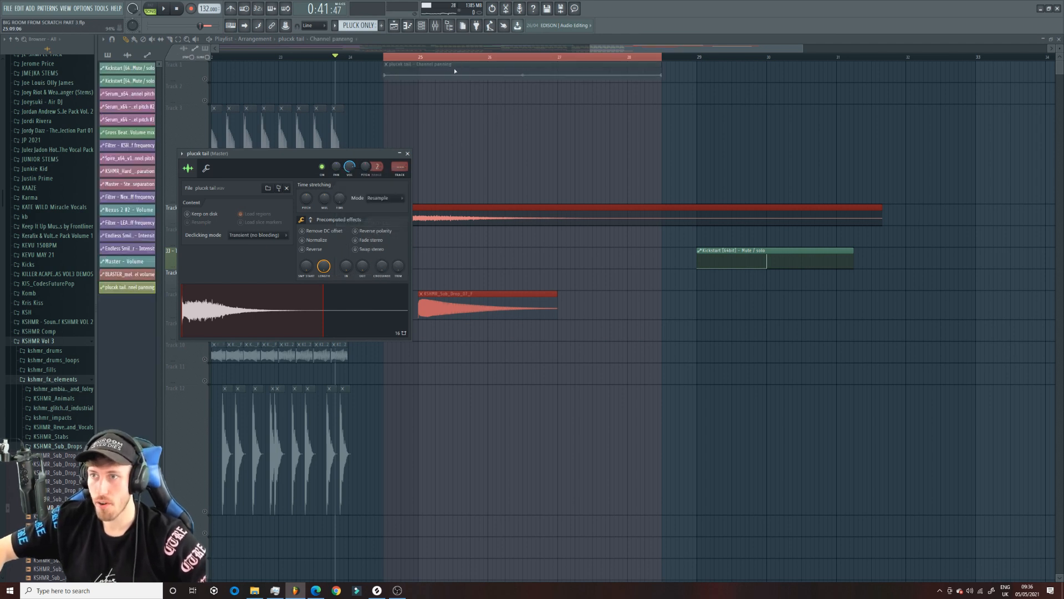
pyautogui.moveTo(453, 64); pyautogui.dragTo(490, 233)
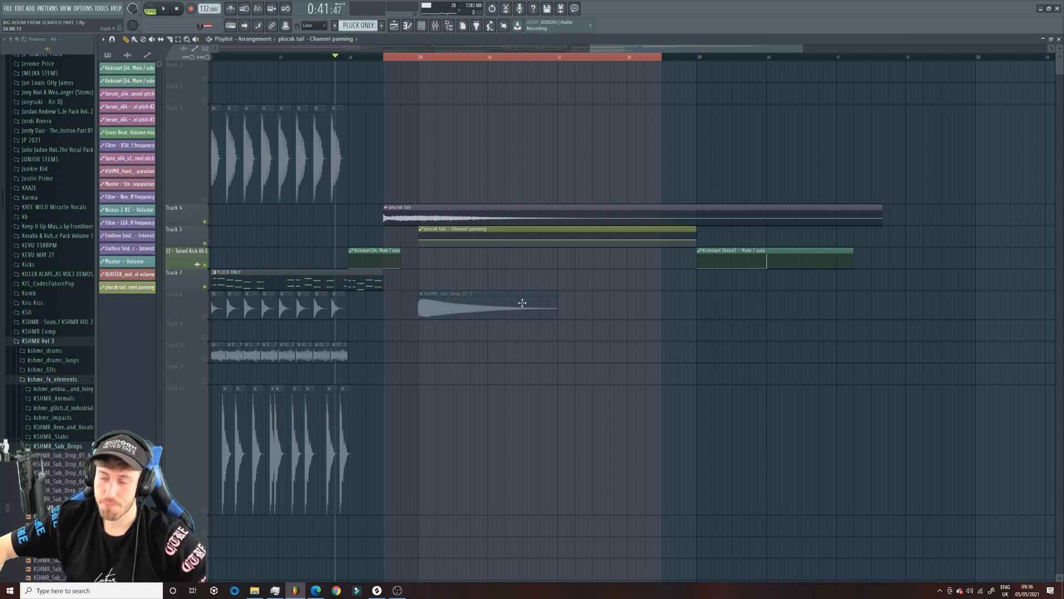
# Raise the panning clip's start point, add a low point at bar 26 with a wave curve, and reduce it to a few slow cycles.
pyautogui.moveTo(593, 49); pyautogui.dragTo(629, 49)
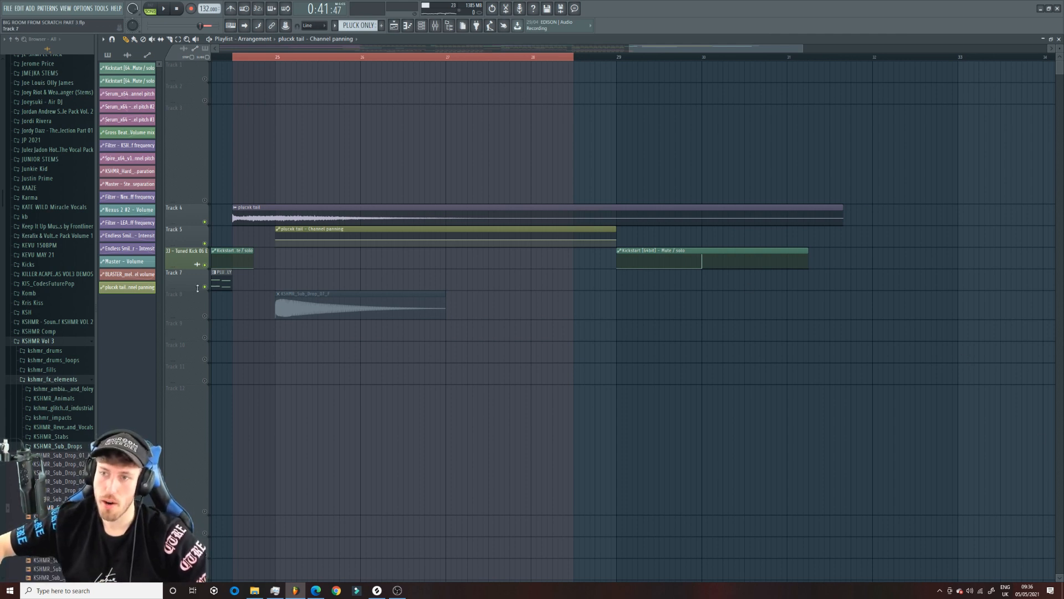
pyautogui.moveTo(278, 239); pyautogui.dragTo(277, 232)
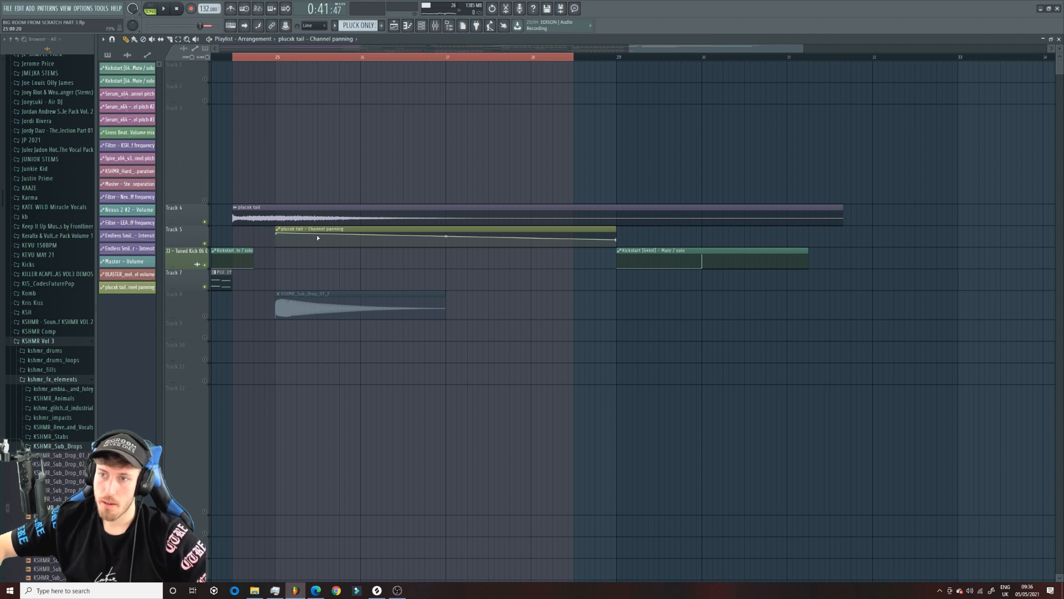
pyautogui.click(360, 245)
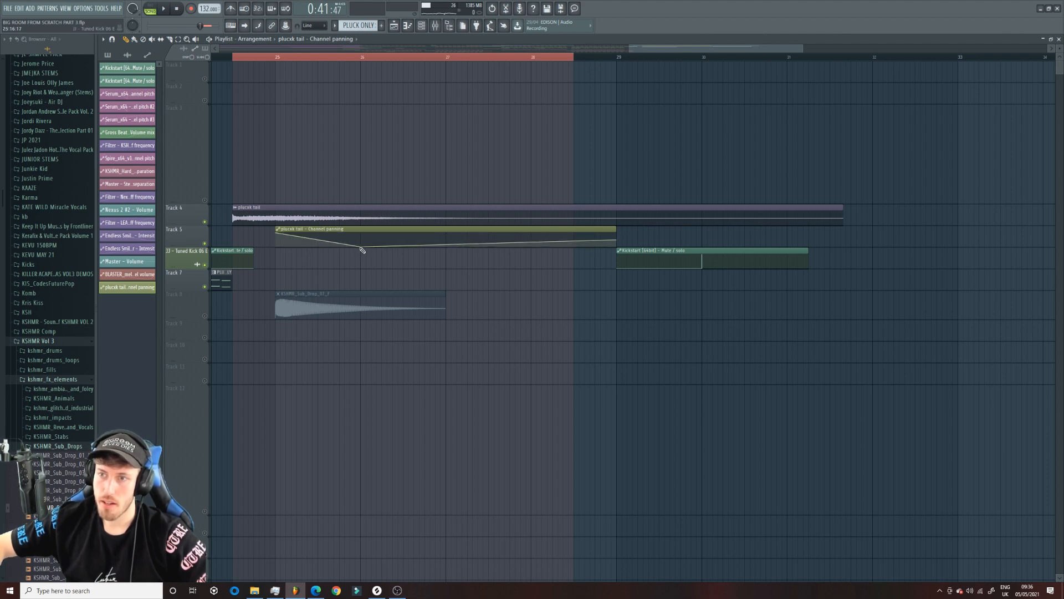
pyautogui.rightClick(361, 247)
pyautogui.click(380, 369)
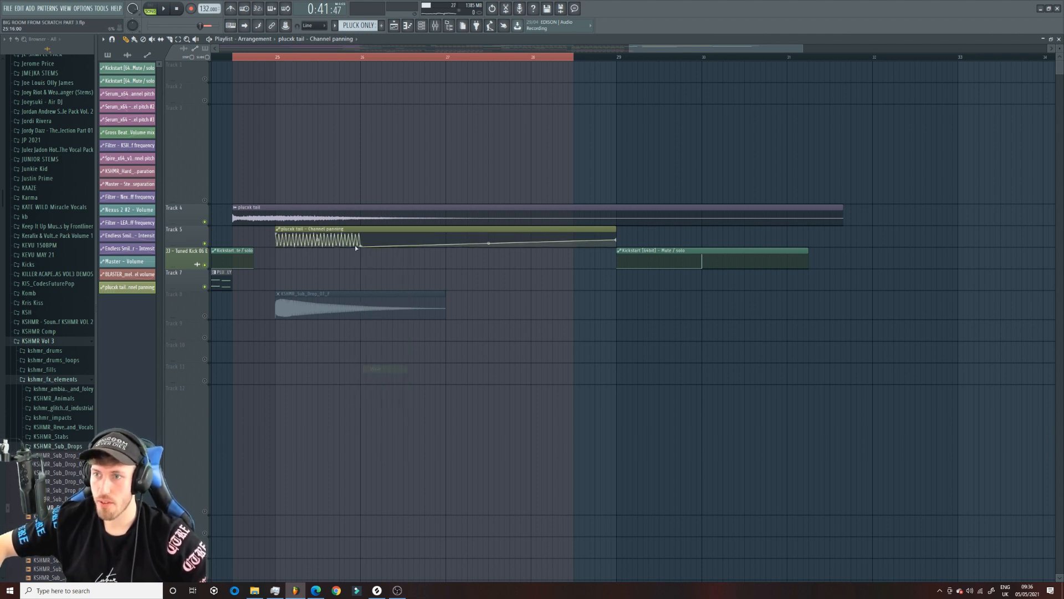
pyautogui.press('space')
pyautogui.moveTo(317, 239); pyautogui.dragTo(318, 241)
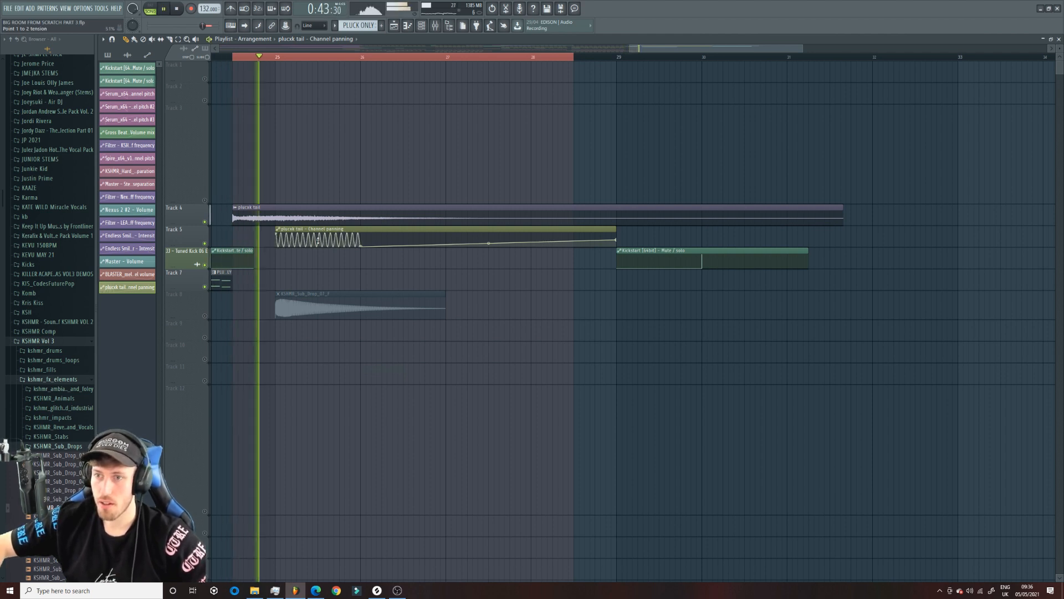
pyautogui.press('space')
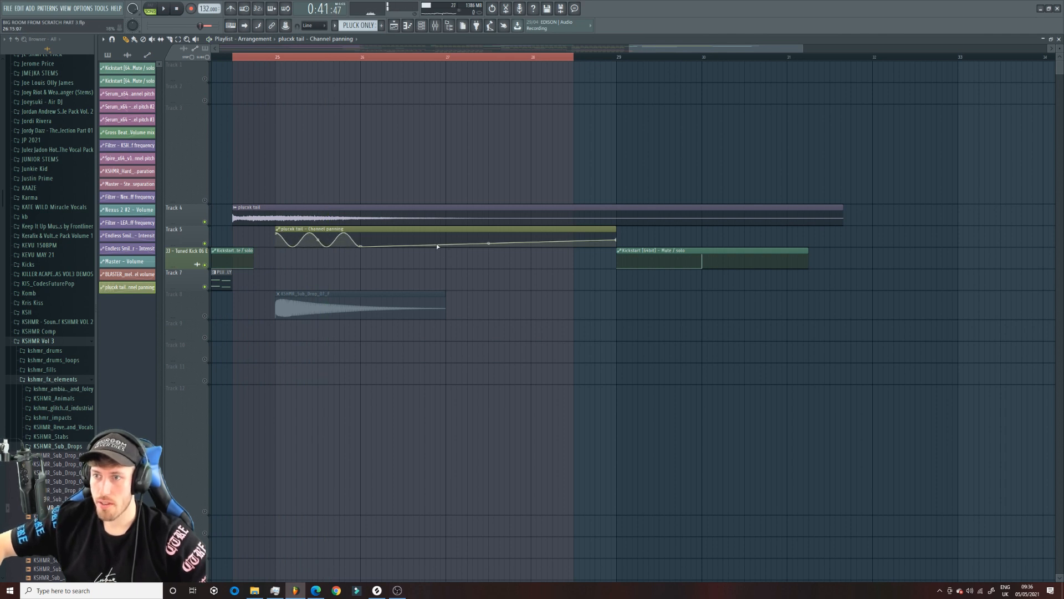
# Continue the panning wave through bars 27 and 28 to bar 29 with progressively faster cycles, and extend the time range to bar 29 for playback.
pyautogui.moveTo(446, 242); pyautogui.dragTo(443, 240)
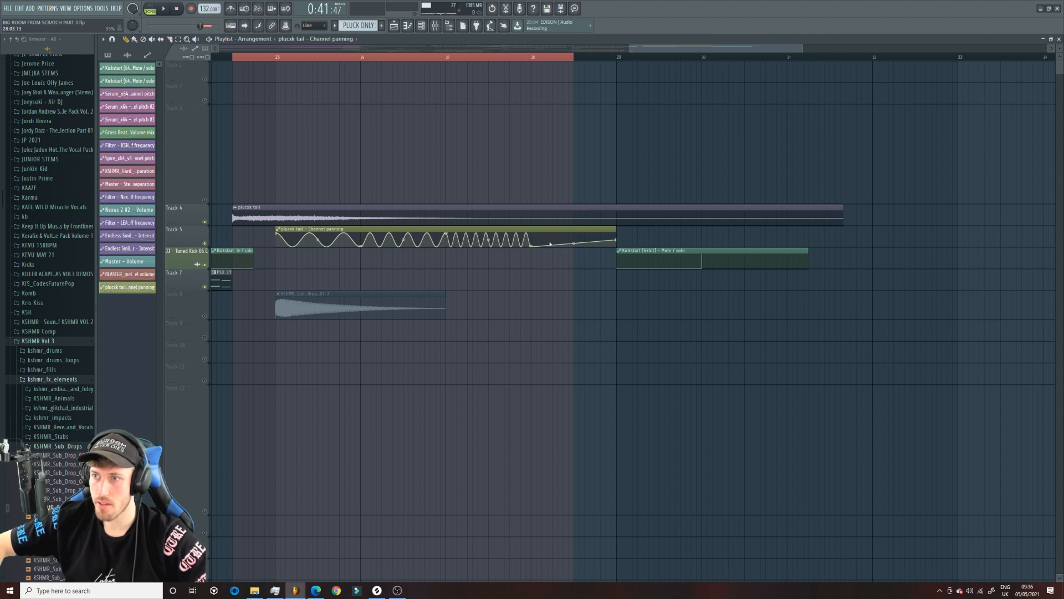
pyautogui.rightClick(616, 240)
pyautogui.click(617, 240)
pyautogui.rightClick(618, 240)
pyautogui.click(637, 363)
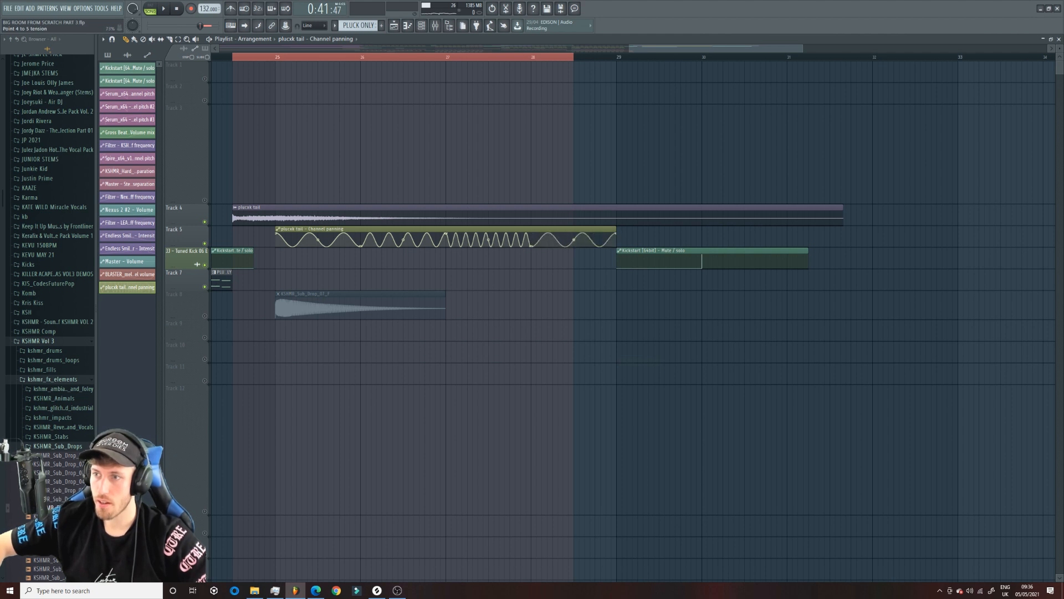
pyautogui.rightClick(616, 57)
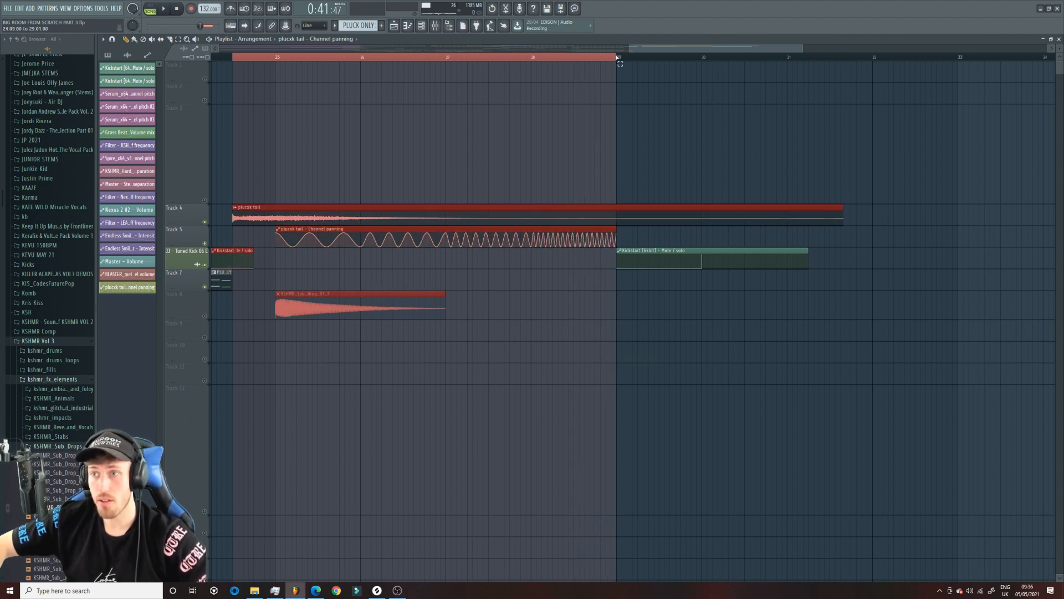
pyautogui.press('space')
pyautogui.click(563, 396)
pyautogui.rightClick(590, 411)
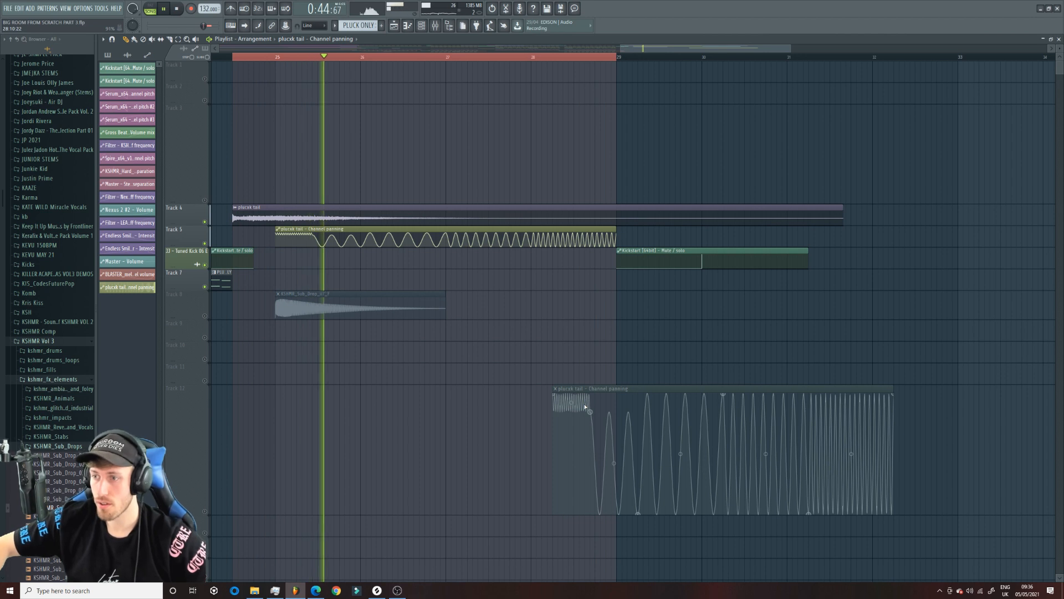
pyautogui.hotkey('ctrl', 'z')
pyautogui.rightClick(595, 388)
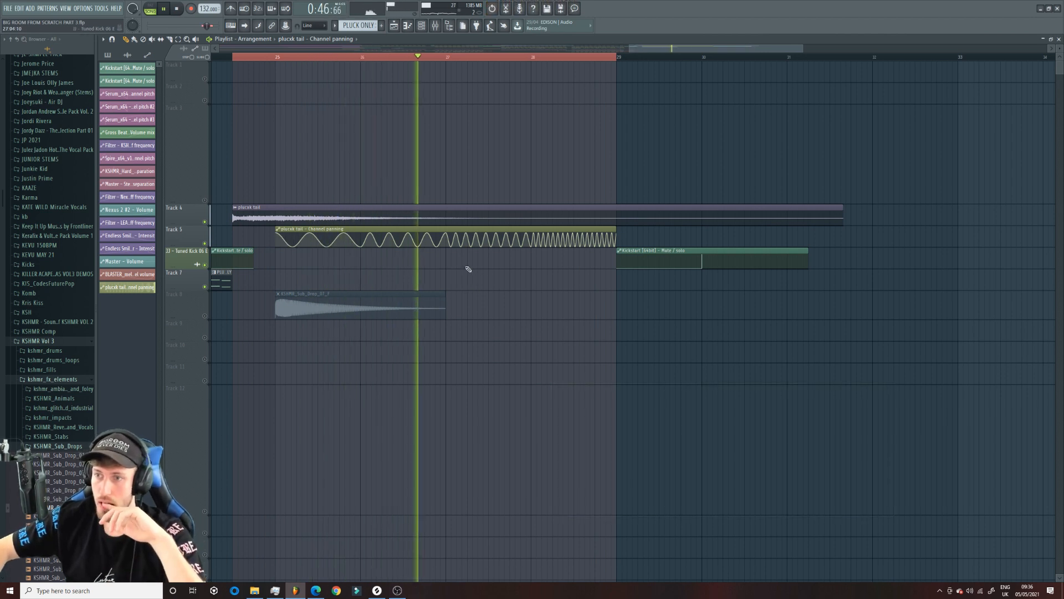
# Compress the panning automation by moving its points to mid-bar 25, bar 26, mid-bar 26 and bar 27.
pyautogui.press('space')
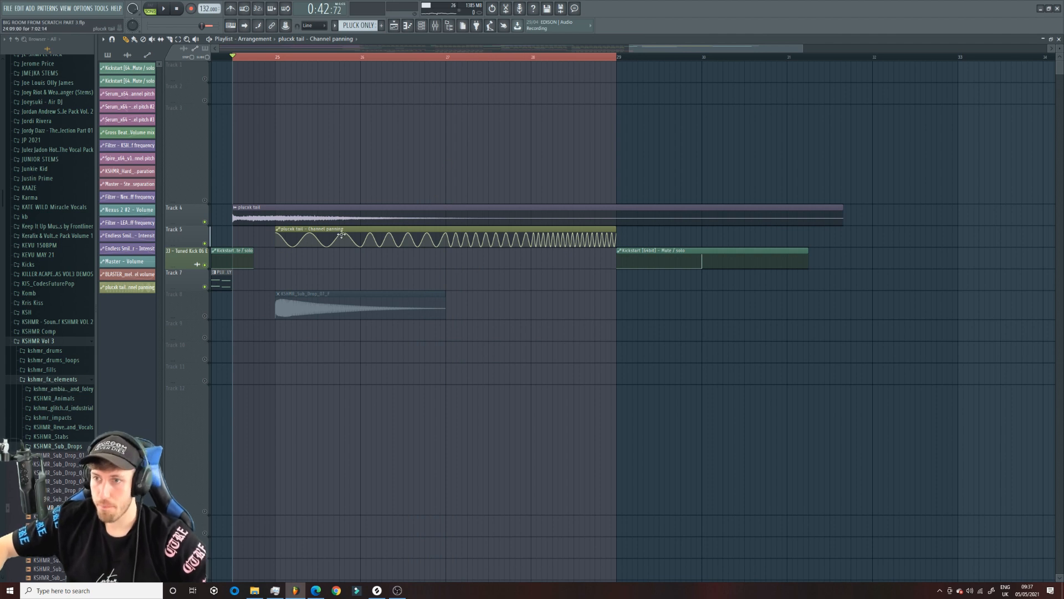
pyautogui.moveTo(361, 244); pyautogui.dragTo(322, 250)
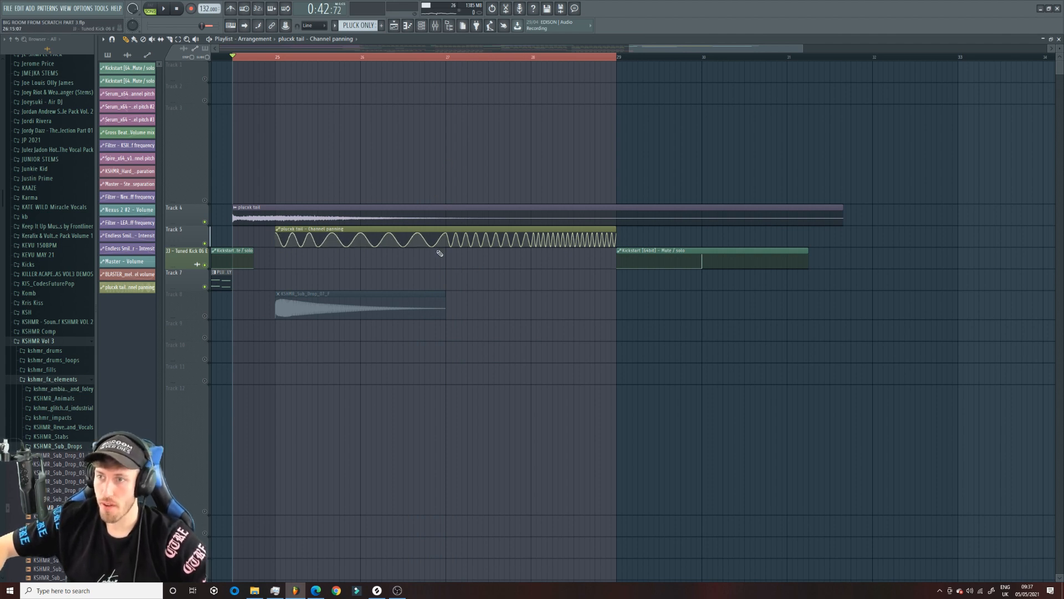
pyautogui.moveTo(450, 235); pyautogui.dragTo(361, 223)
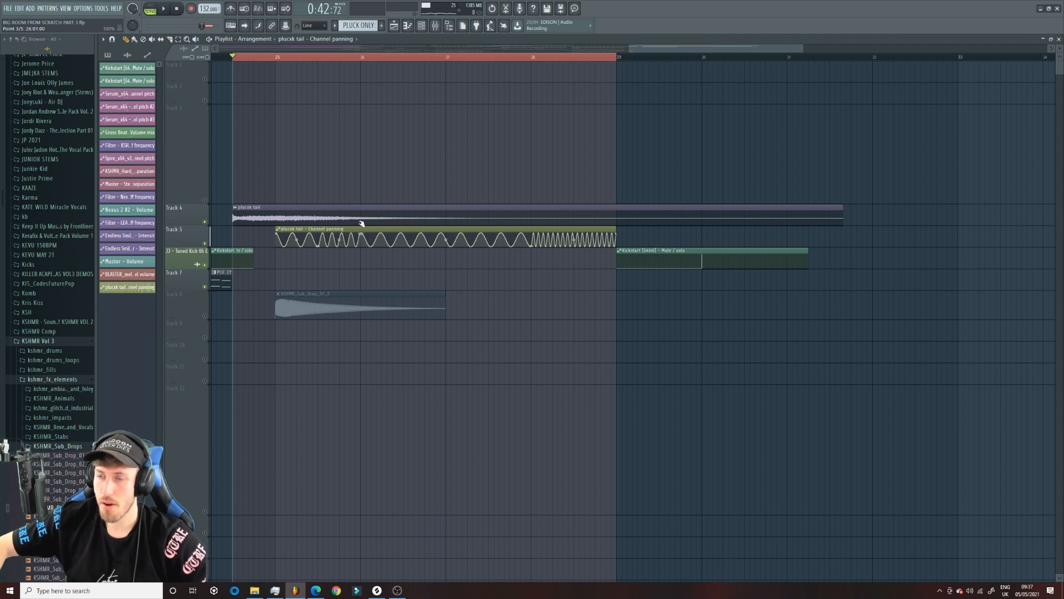
pyautogui.moveTo(448, 239); pyautogui.dragTo(445, 240)
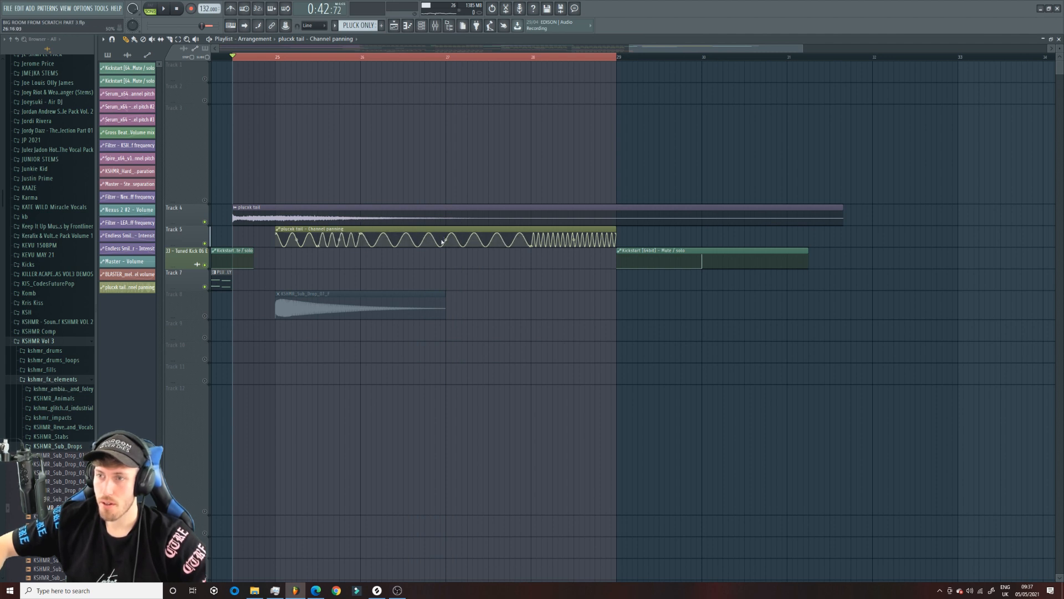
pyautogui.moveTo(524, 247); pyautogui.dragTo(405, 252)
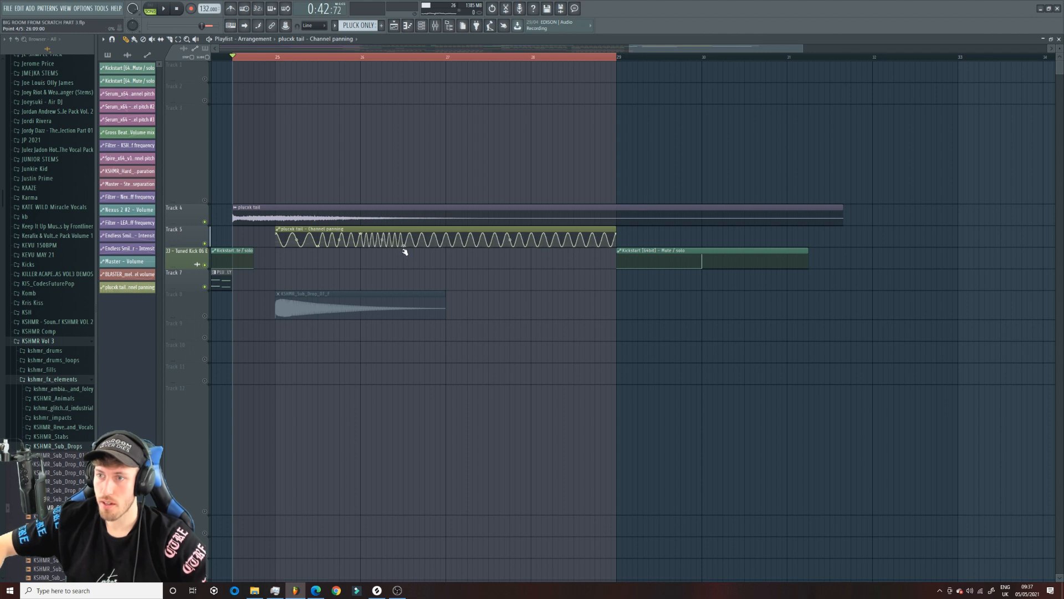
pyautogui.moveTo(617, 239); pyautogui.dragTo(450, 217)
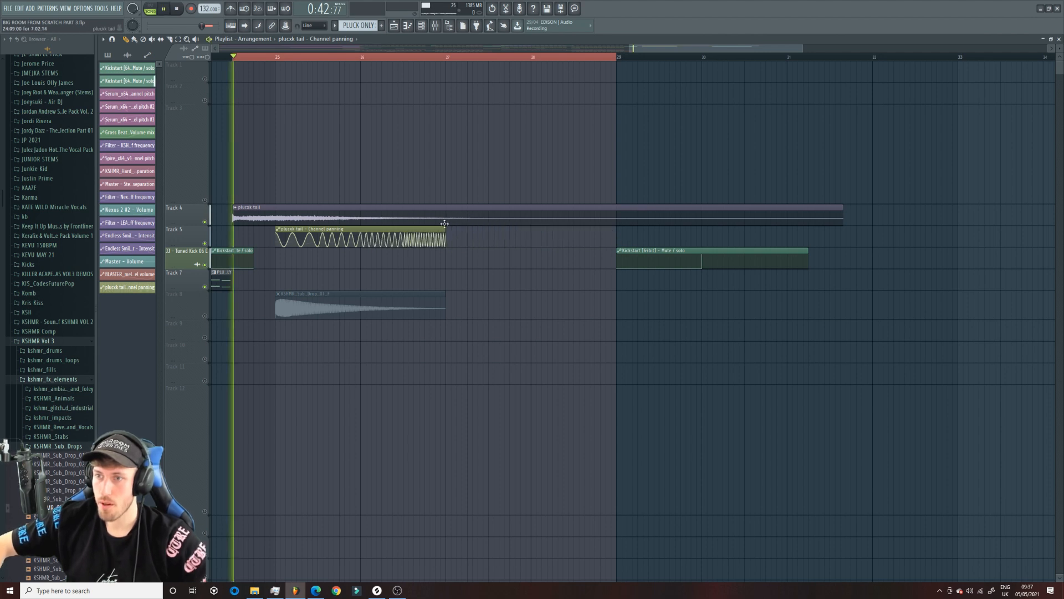
# Play the plucxk tail with the shortened panning automation to check the movement between bars 25 and 27.
pyautogui.press('space')
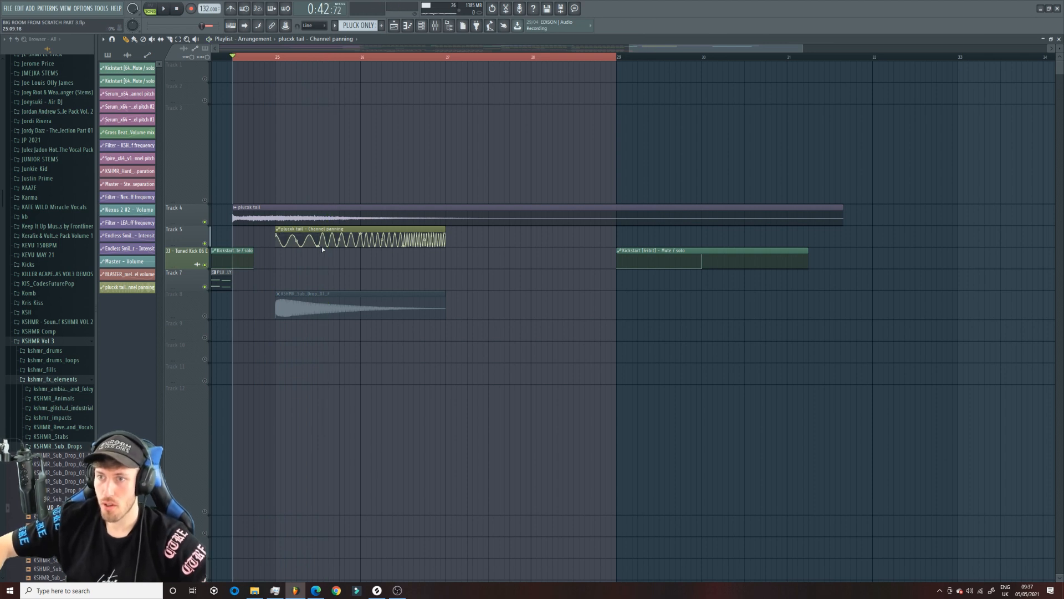
pyautogui.press('space')
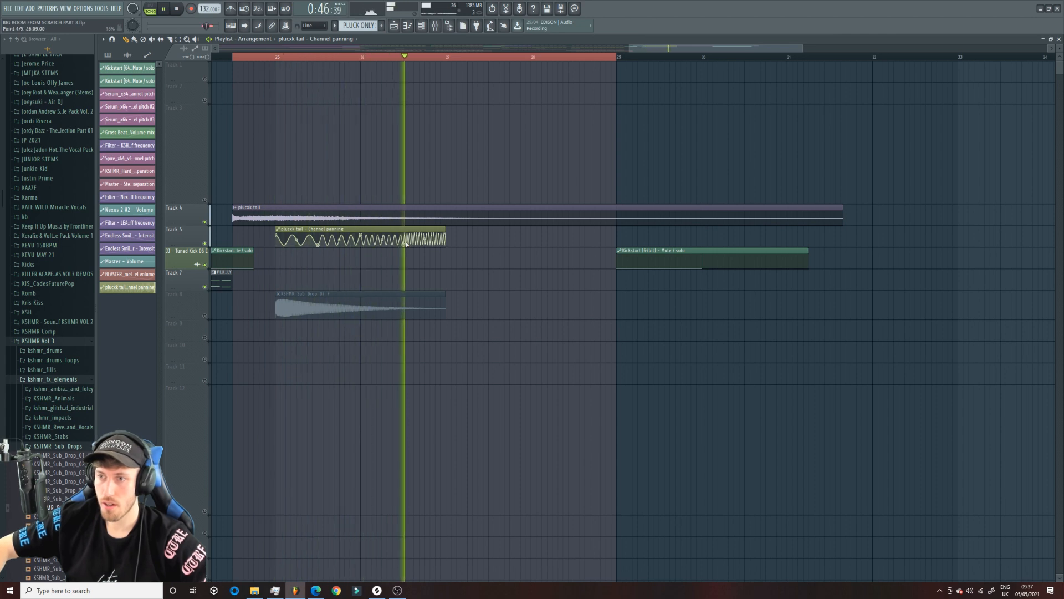
pyautogui.press('space')
pyautogui.moveTo(805, 52); pyautogui.dragTo(700, 50)
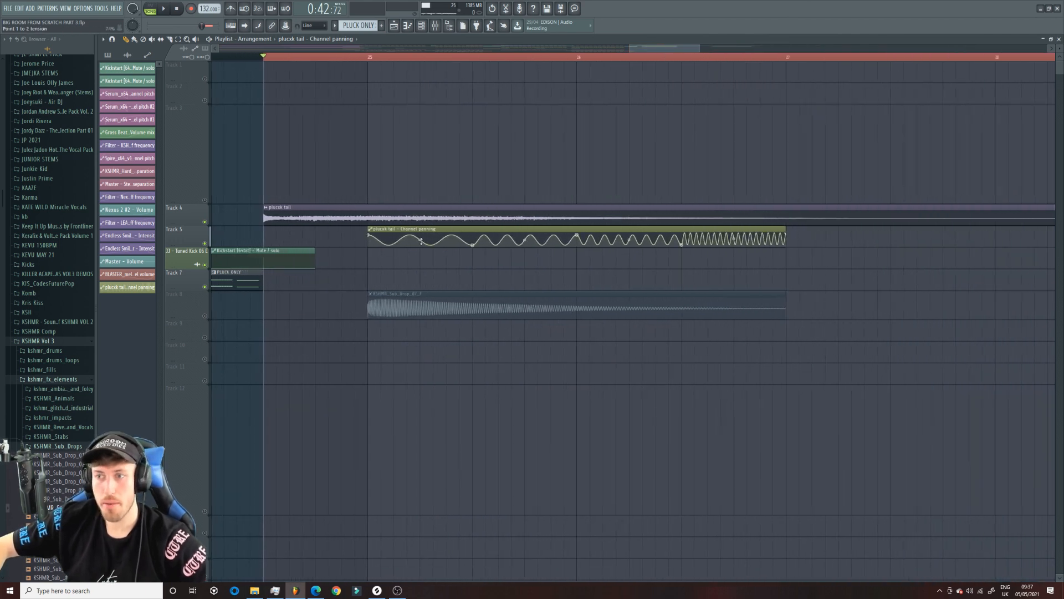
pyautogui.press('space')
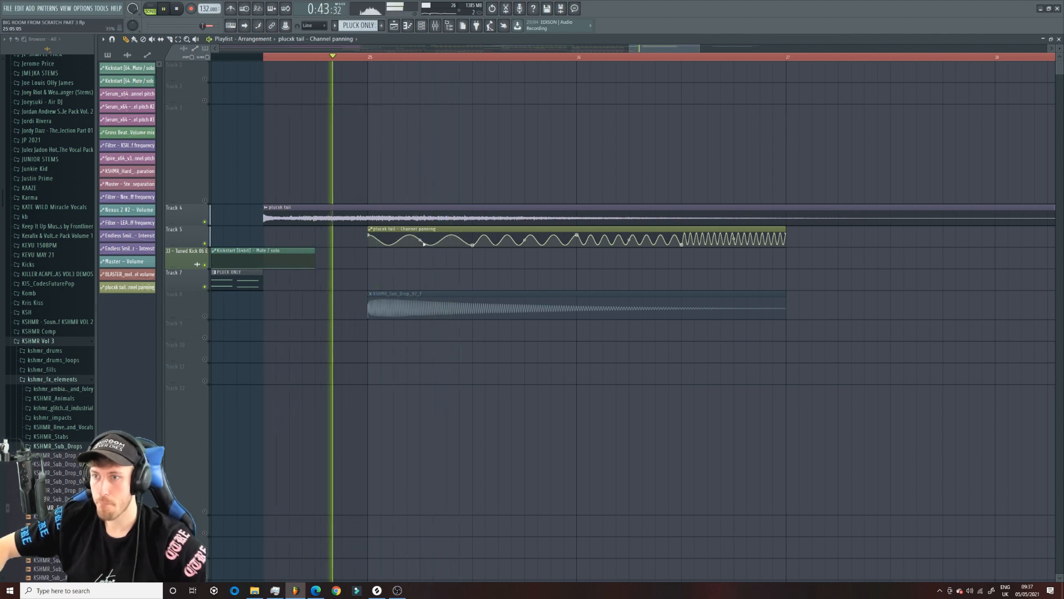
# Undo the last panning edit and increase the wave cycles in both halves of bar 26.
pyautogui.hotkey('ctrl', 'z')
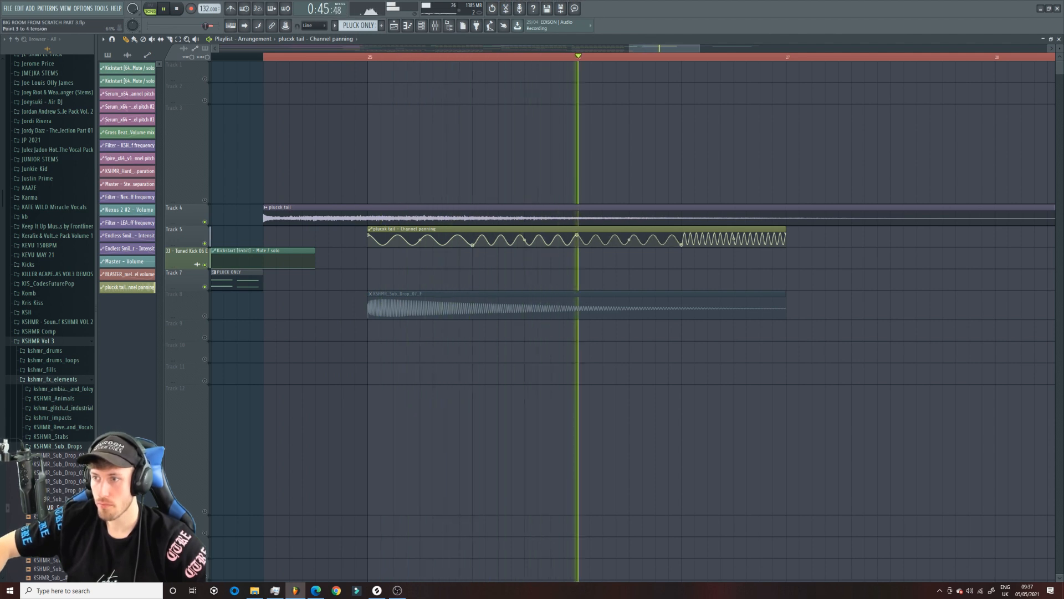
pyautogui.moveTo(629, 240); pyautogui.dragTo(629, 246)
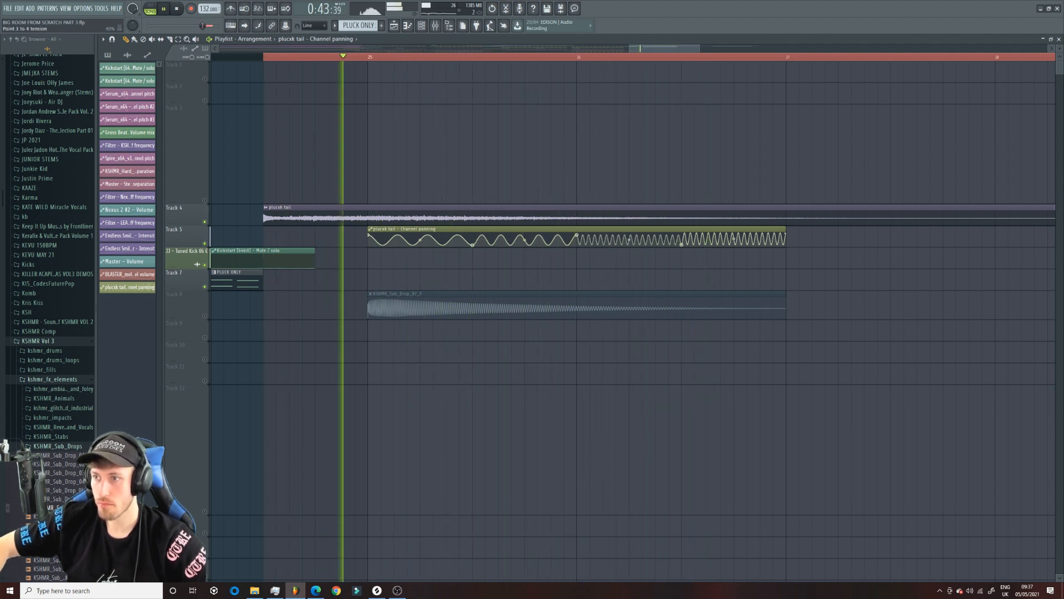
pyautogui.moveTo(734, 239); pyautogui.dragTo(733, 246)
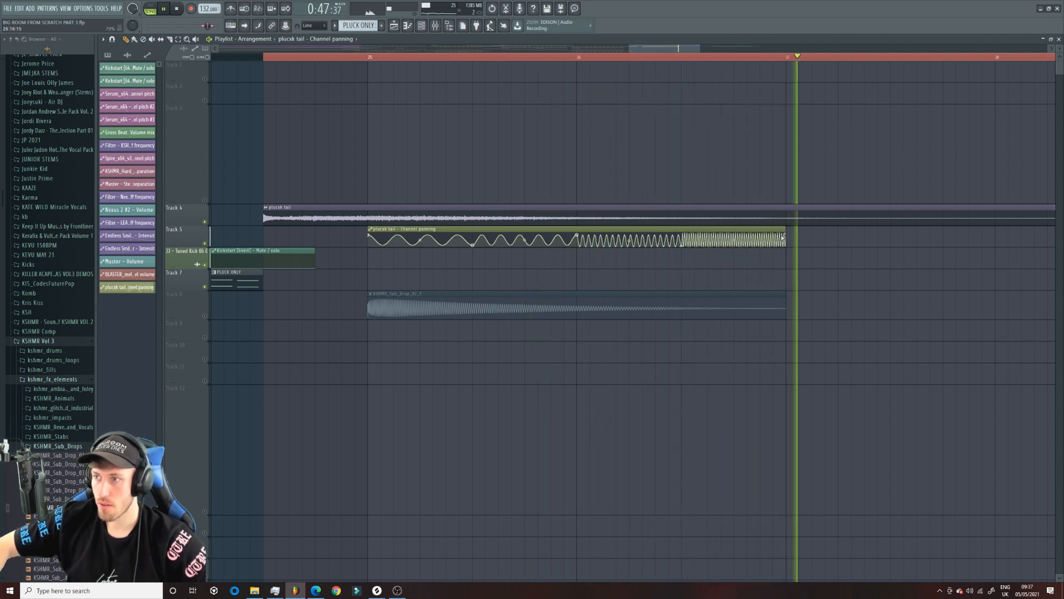
# Fine-tune the wave speed of the last panning segment before bar 27 while replaying from just before the middle of bar 26.
pyautogui.click(653, 55)
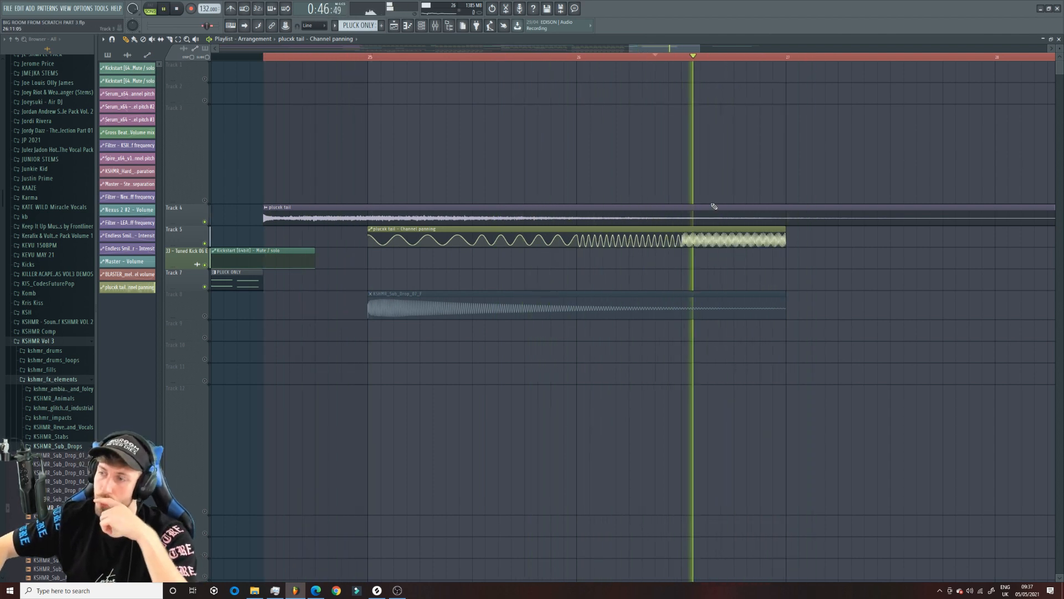
pyautogui.press('space')
pyautogui.moveTo(734, 240); pyautogui.dragTo(734, 243)
pyautogui.press('space')
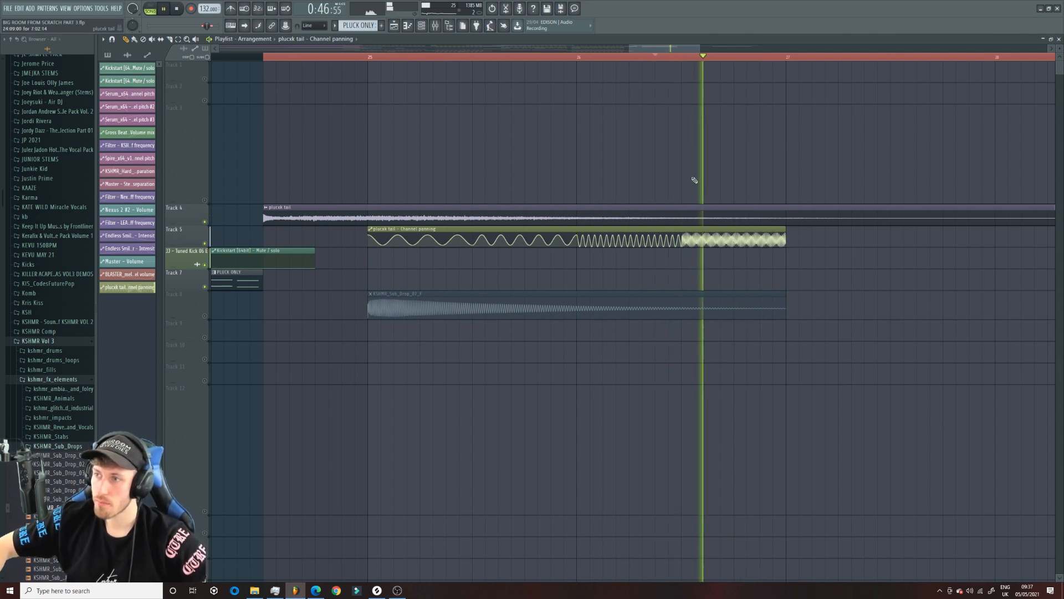
pyautogui.press('space')
pyautogui.moveTo(630, 49); pyautogui.dragTo(653, 49)
pyautogui.press('space')
pyautogui.press('space')
pyautogui.moveTo(571, 242); pyautogui.dragTo(571, 244)
pyautogui.press('space')
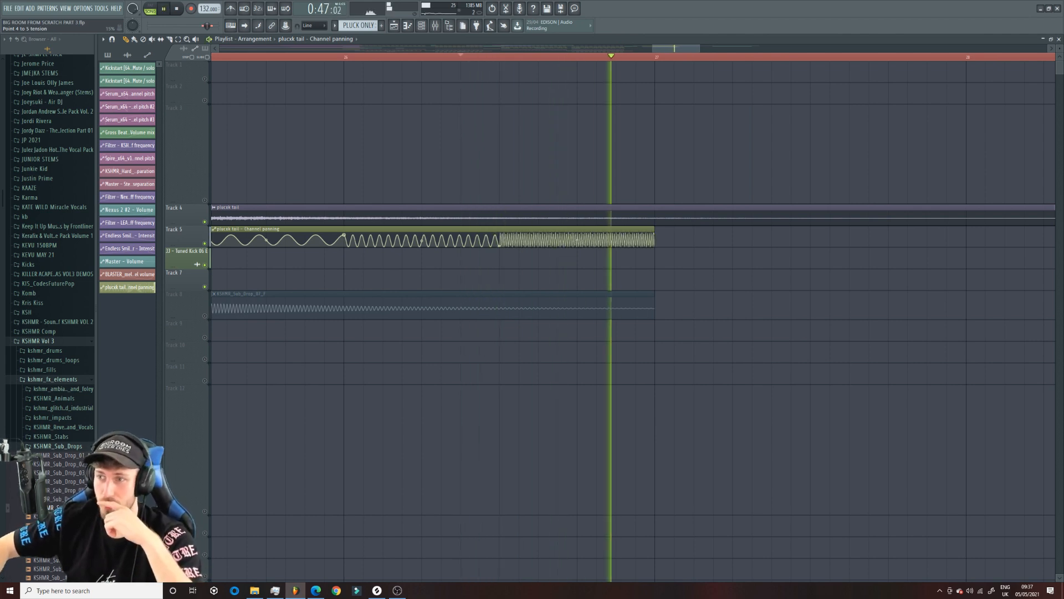
# Slow the wave in the last panning segment before bar 27 and restart playback from just before bar 24.
pyautogui.press('space')
pyautogui.press('space')
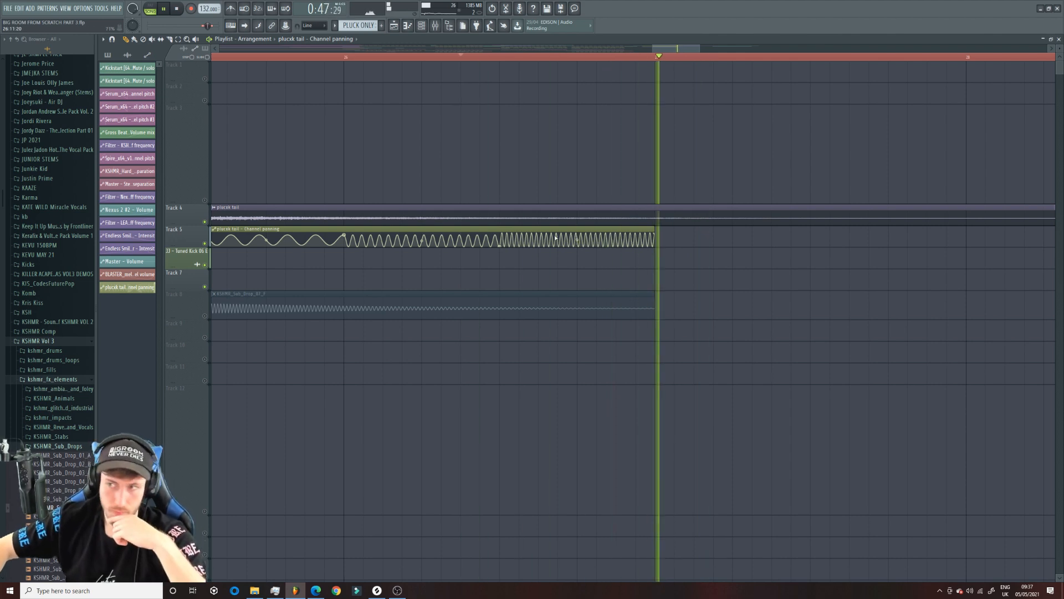
pyautogui.moveTo(653, 48); pyautogui.dragTo(618, 46)
pyautogui.click(243, 57)
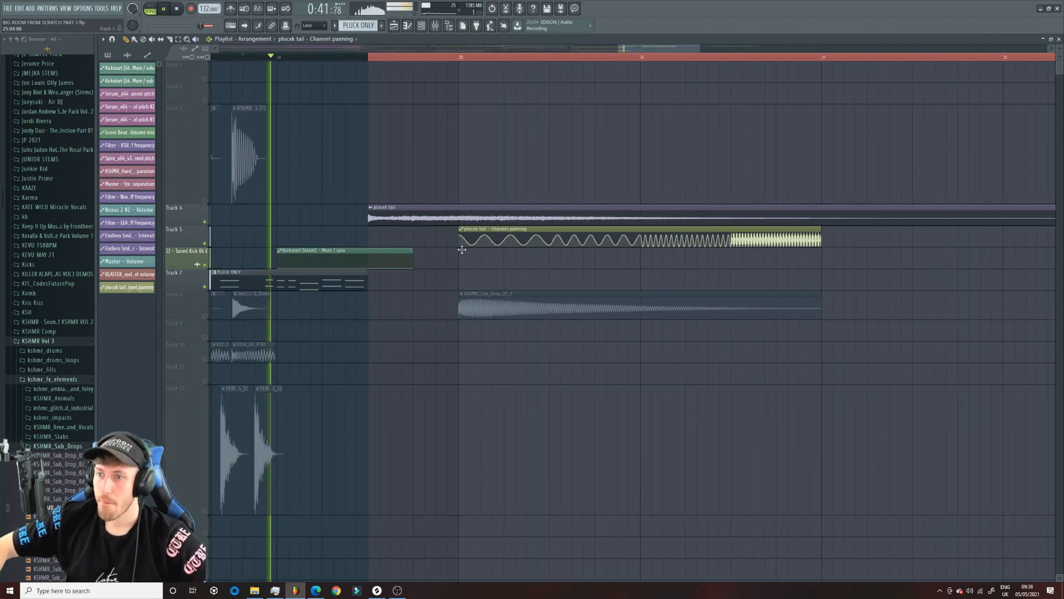
# Unmute the KSHMR sub drop on Track 8 and lower its channel volume slightly during playback.
pyautogui.click(205, 315)
pyautogui.doubleClick(548, 315)
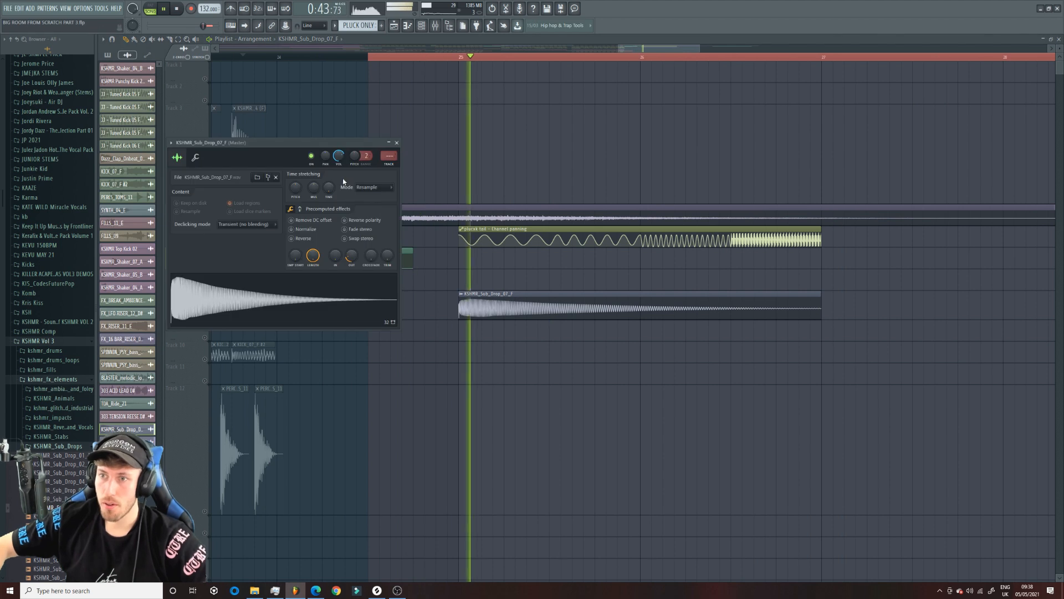
pyautogui.moveTo(338, 156); pyautogui.dragTo(339, 165)
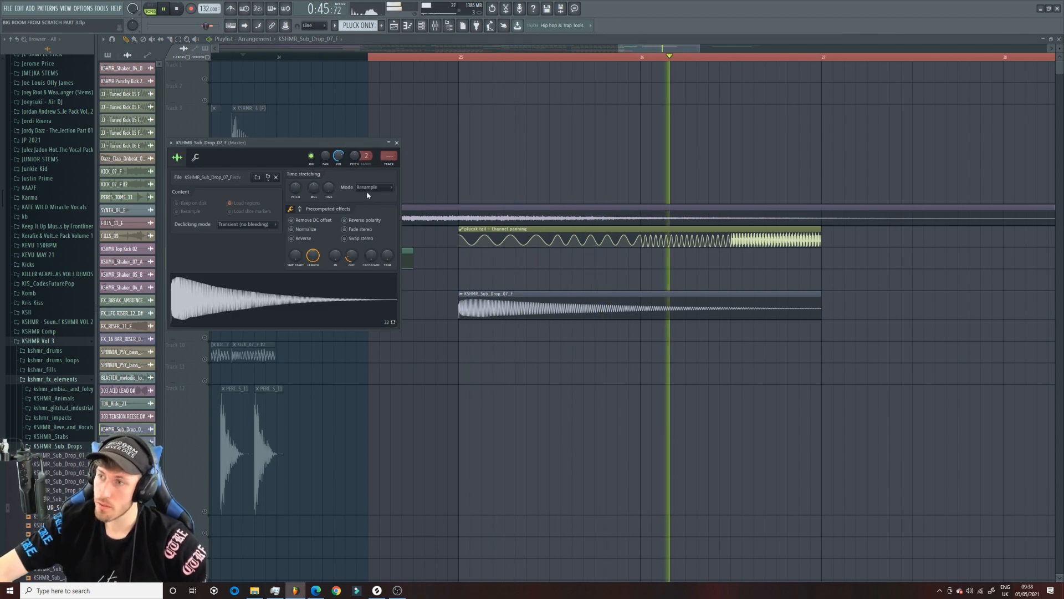
pyautogui.press('space')
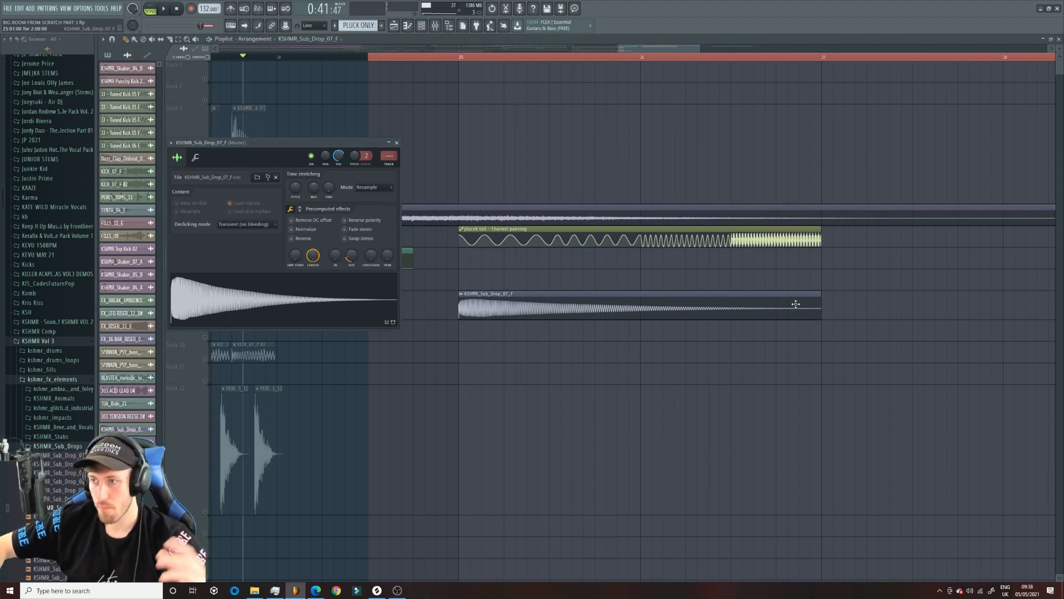
# Create a channel volume automation clip for the plucxk tail and place it on an unmuted Track 3 starting at bar 25.
pyautogui.moveTo(699, 50); pyautogui.dragTo(773, 51)
pyautogui.doubleClick(373, 217)
pyautogui.rightClick(350, 168)
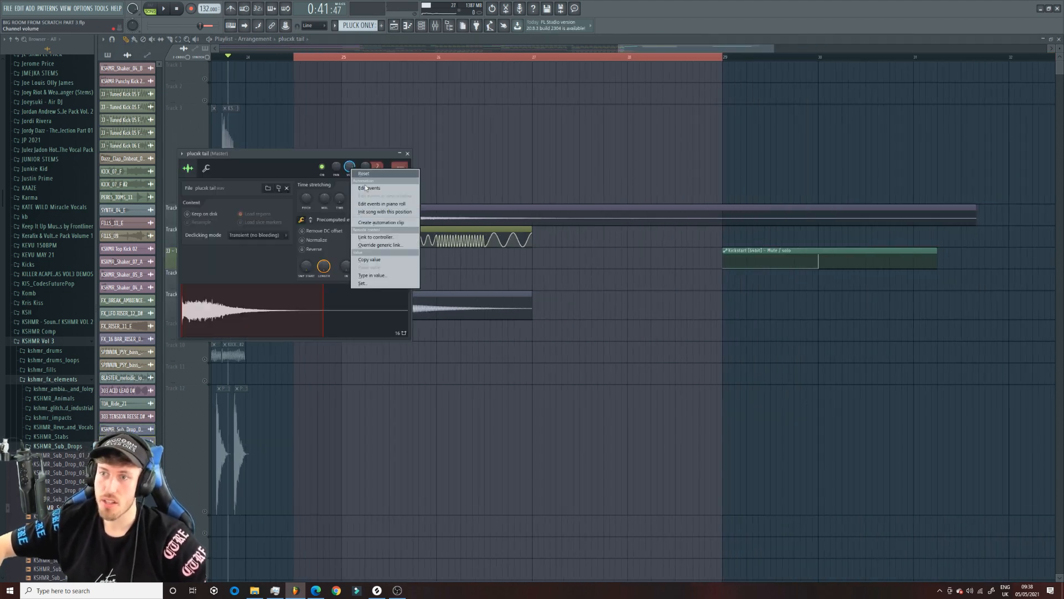
pyautogui.click(399, 223)
pyautogui.click(407, 153)
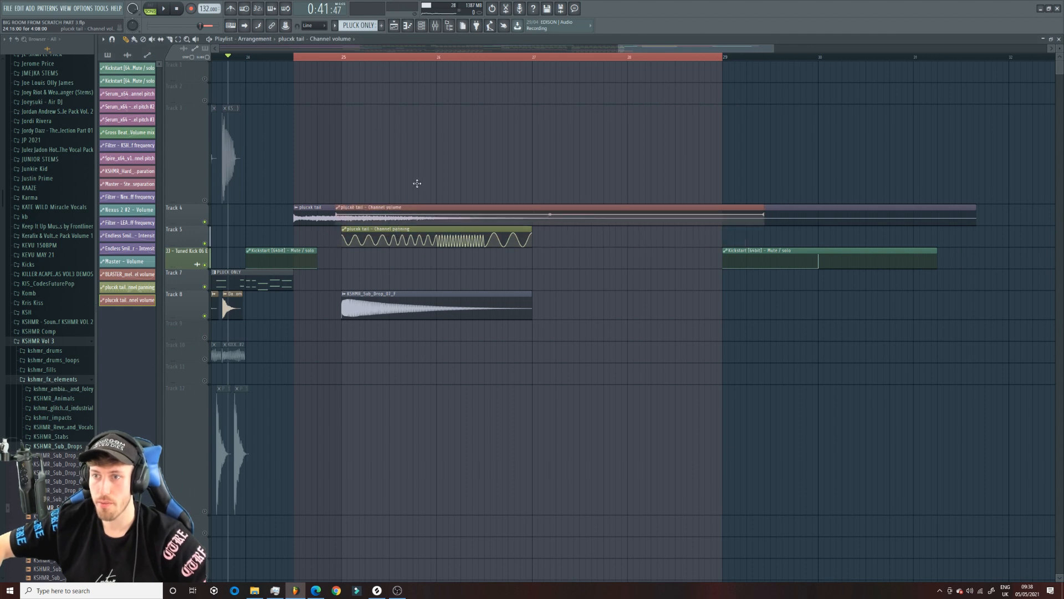
pyautogui.moveTo(421, 159); pyautogui.dragTo(429, 116)
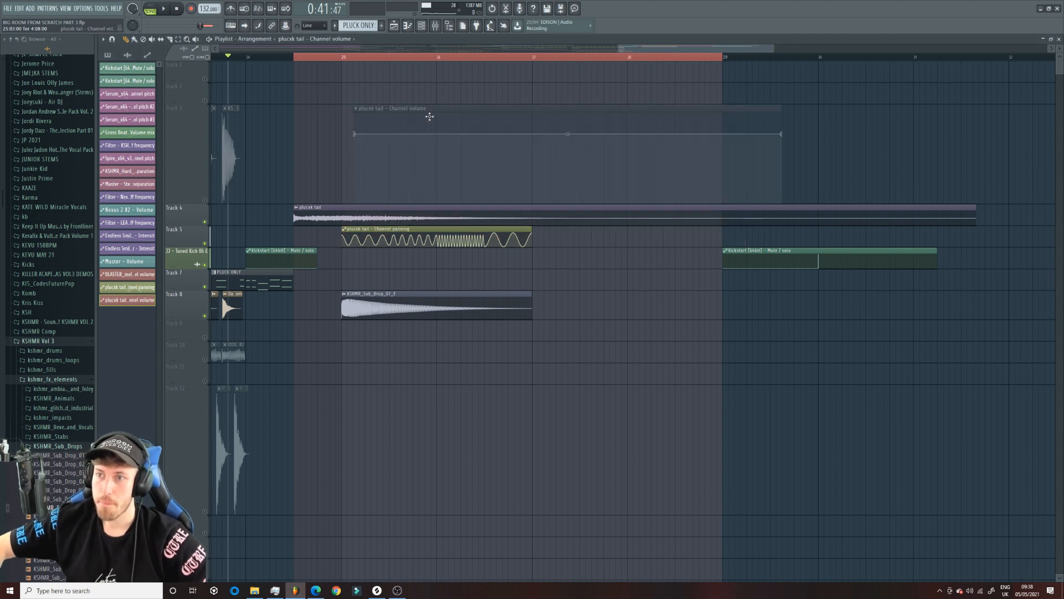
pyautogui.click(204, 200)
# Shape the volume automation into a Single curve fade reaching zero at bar 27, bowing it slightly upward during playback.
pyautogui.moveTo(534, 137); pyautogui.dragTo(533, 205)
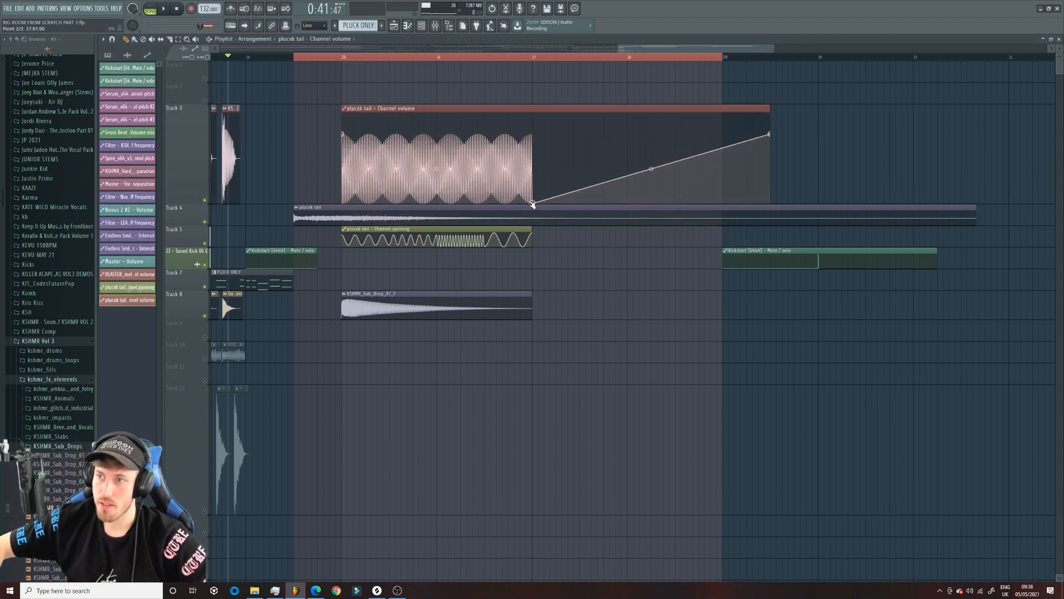
pyautogui.rightClick(534, 203)
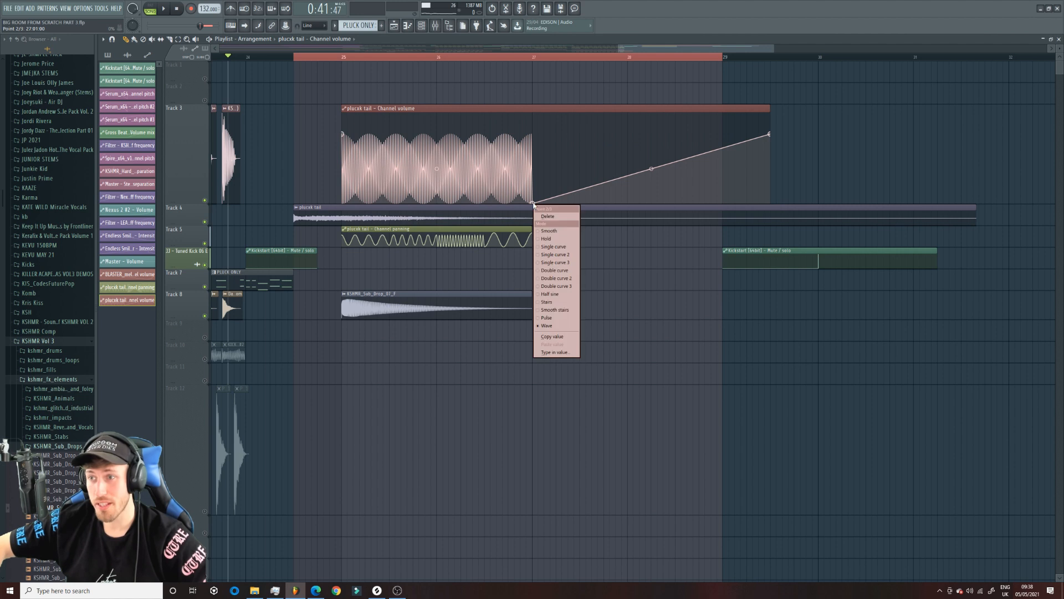
pyautogui.click(555, 248)
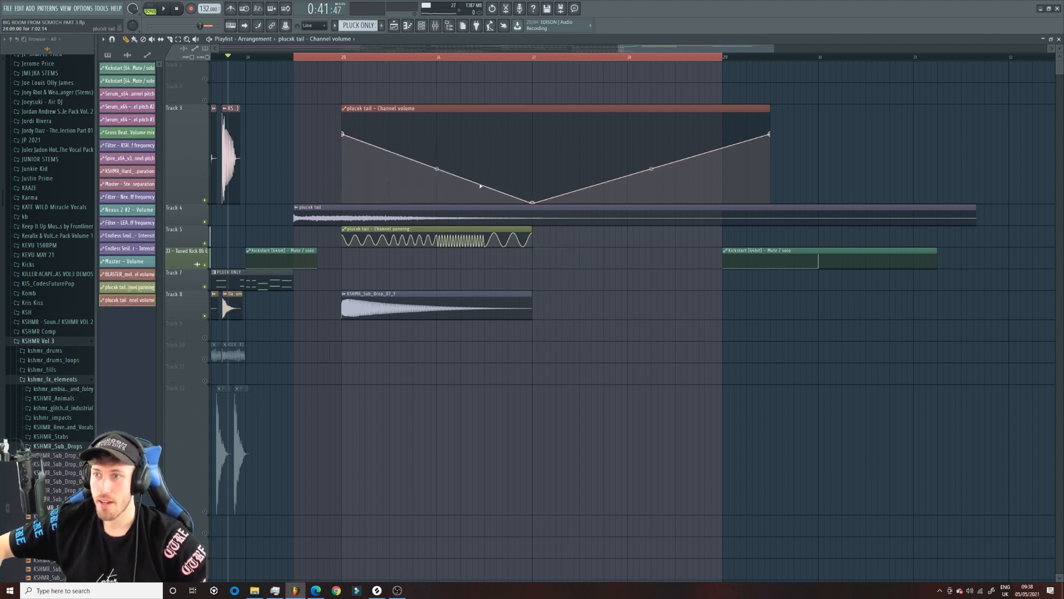
pyautogui.click(334, 65)
pyautogui.press('space')
pyautogui.moveTo(437, 169); pyautogui.dragTo(437, 158)
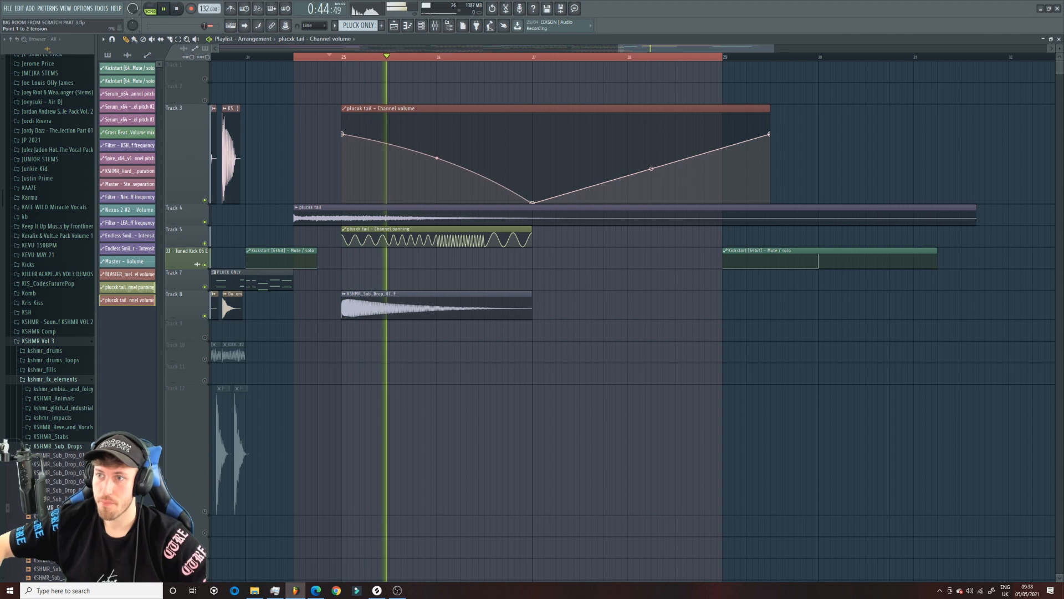
# Readjust the panning wave speeds in both halves of bar 26 while replaying the tail with its volume fade.
pyautogui.press('space')
pyautogui.press('space')
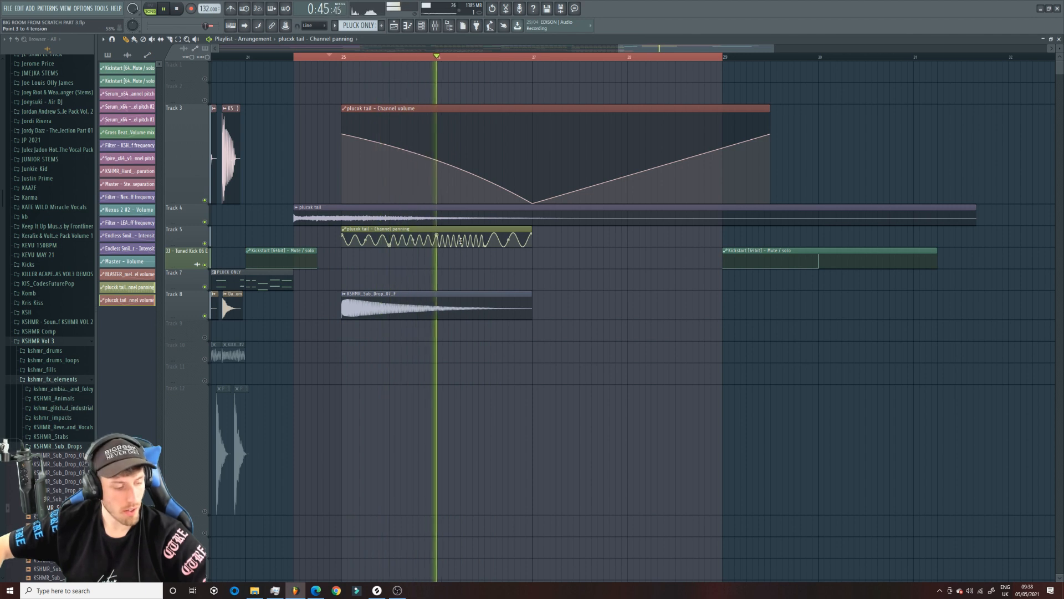
pyautogui.press('space')
pyautogui.press('space')
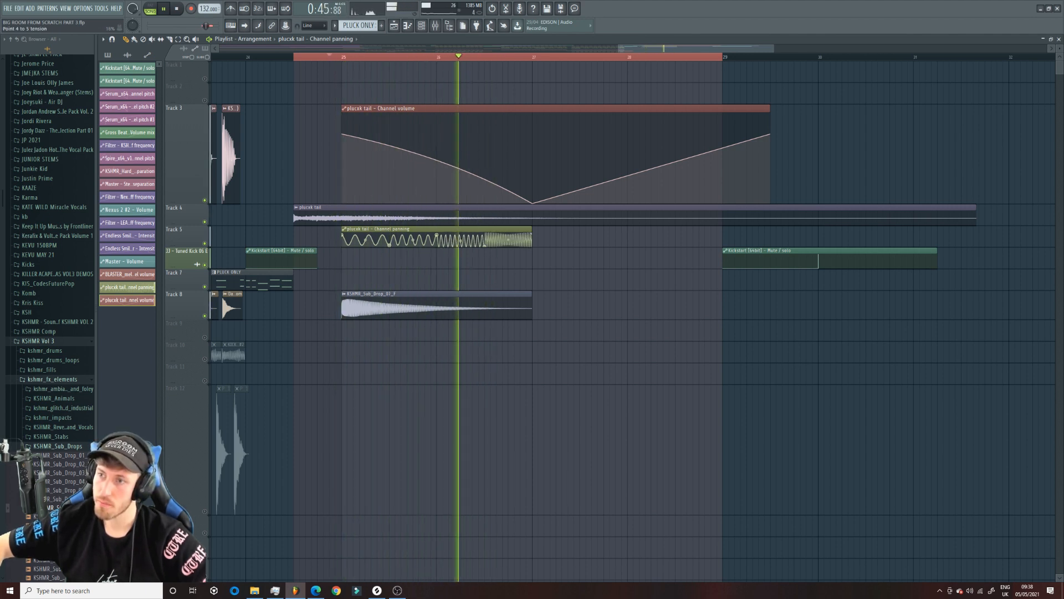
pyautogui.press('space')
pyautogui.moveTo(772, 50); pyautogui.dragTo(696, 57)
pyautogui.moveTo(618, 51); pyautogui.dragTo(655, 55)
pyautogui.moveTo(561, 239); pyautogui.dragTo(561, 260)
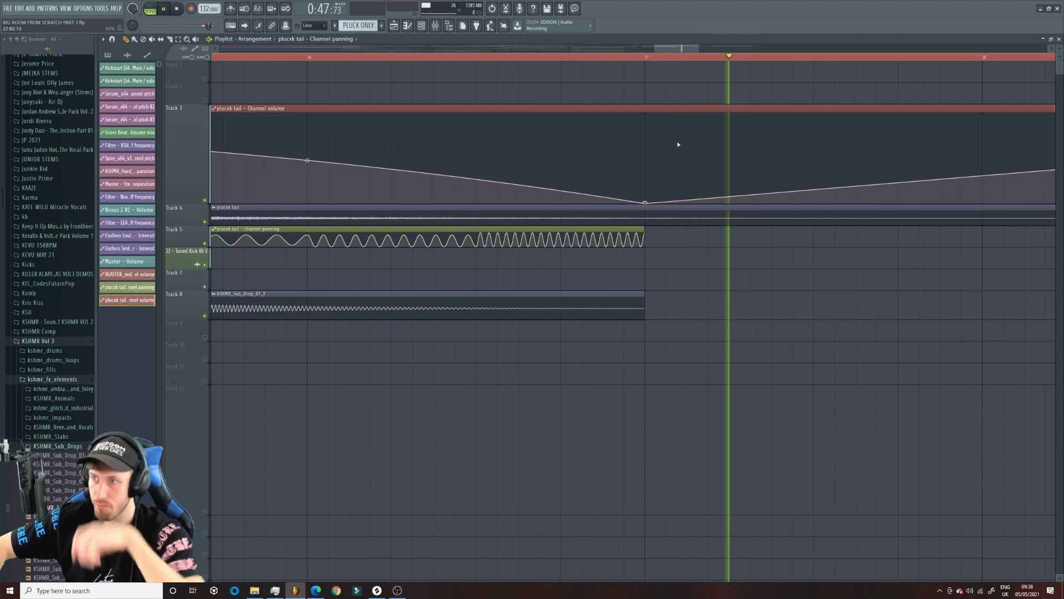
pyautogui.press('space')
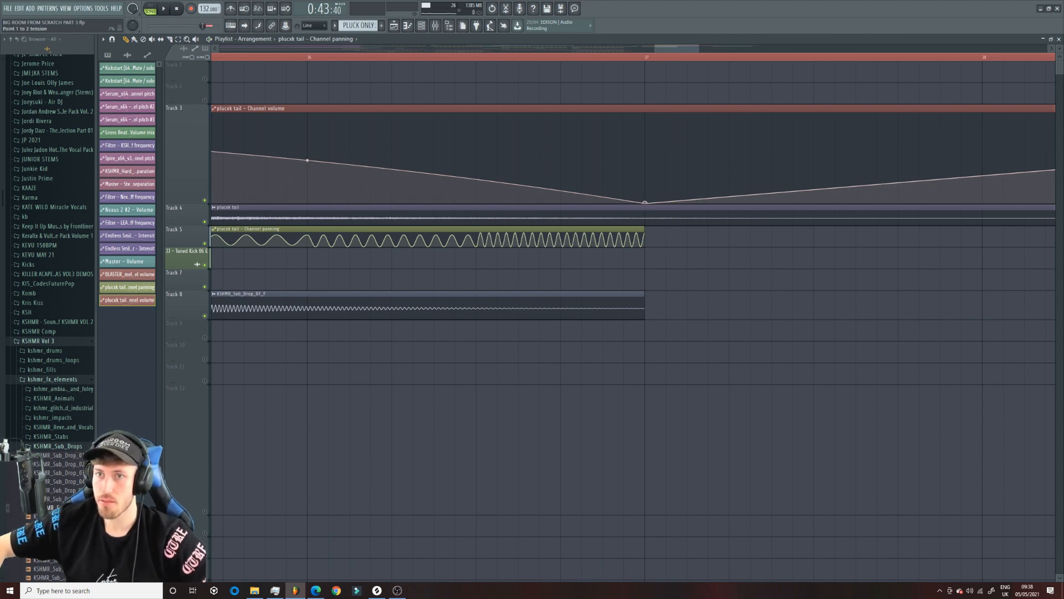
# Slice the volume automation at bar 27, deleting everything after it, and clear the playlist time selection.
pyautogui.moveTo(655, 50); pyautogui.dragTo(974, 50)
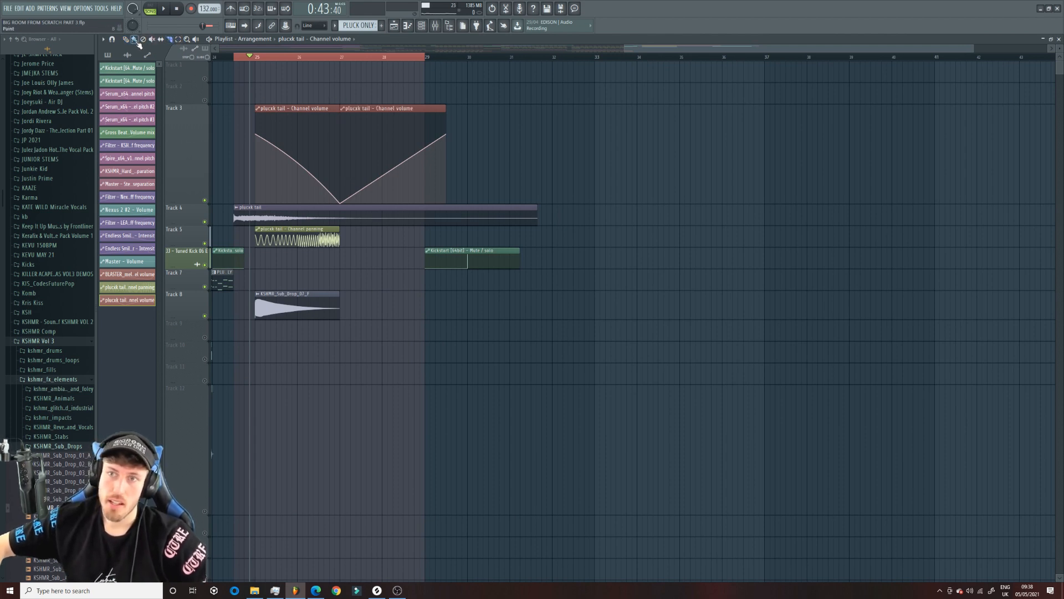
pyautogui.rightClick(422, 109)
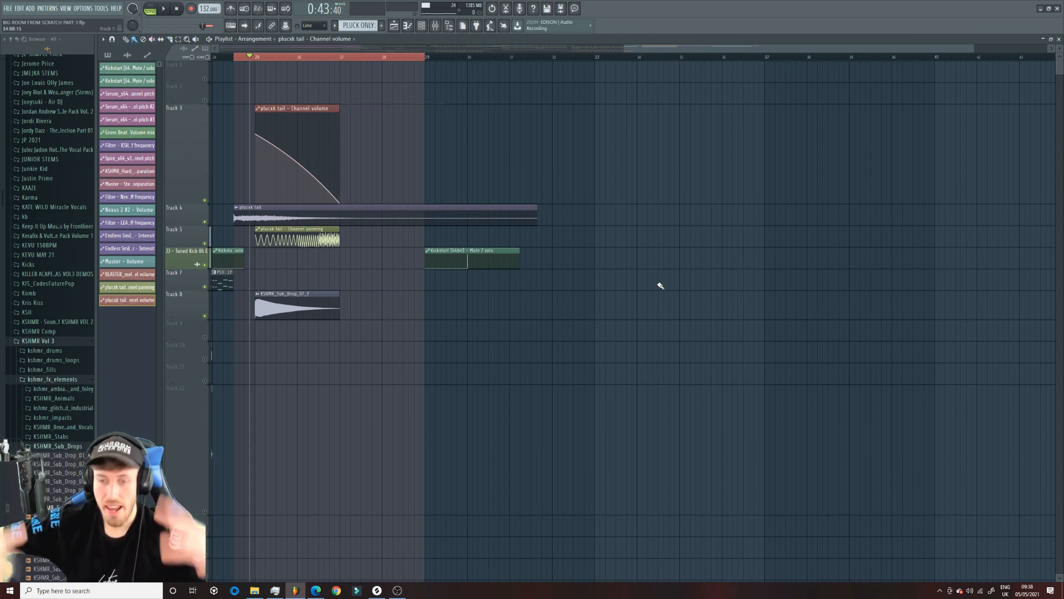
pyautogui.moveTo(234, 60); pyautogui.dragTo(430, 62)
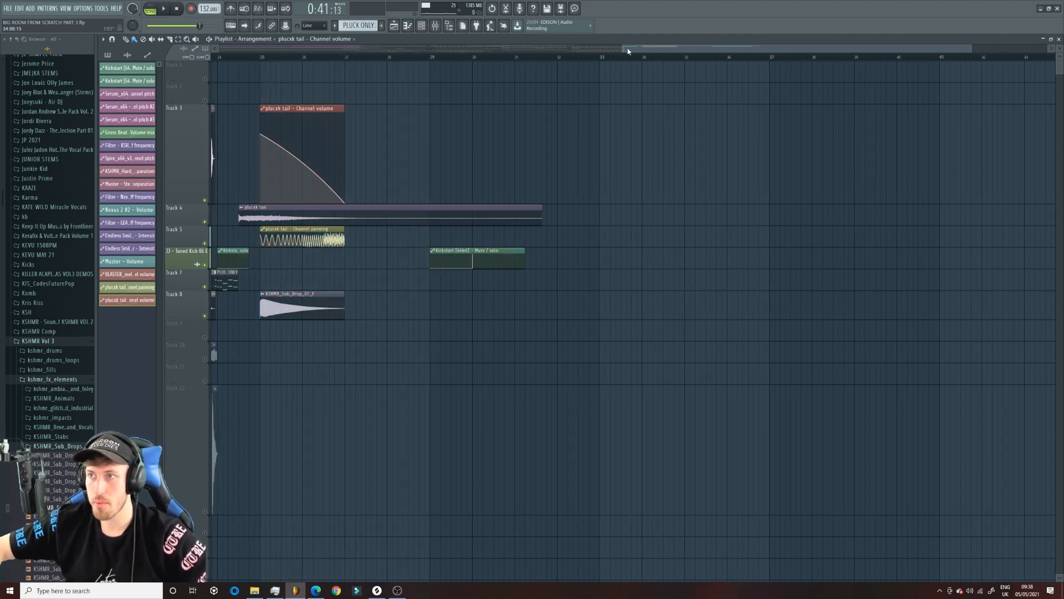
# Unmute all playlist tracks and play the transition from the end of the second drop into the tail.
pyautogui.moveTo(623, 49); pyautogui.dragTo(591, 49)
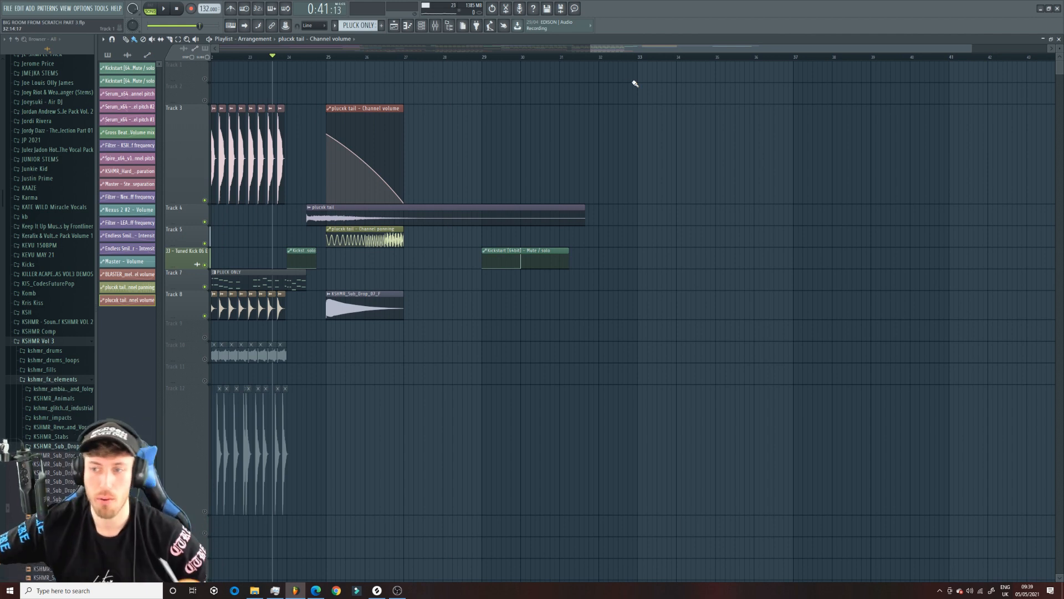
pyautogui.rightClick(206, 201)
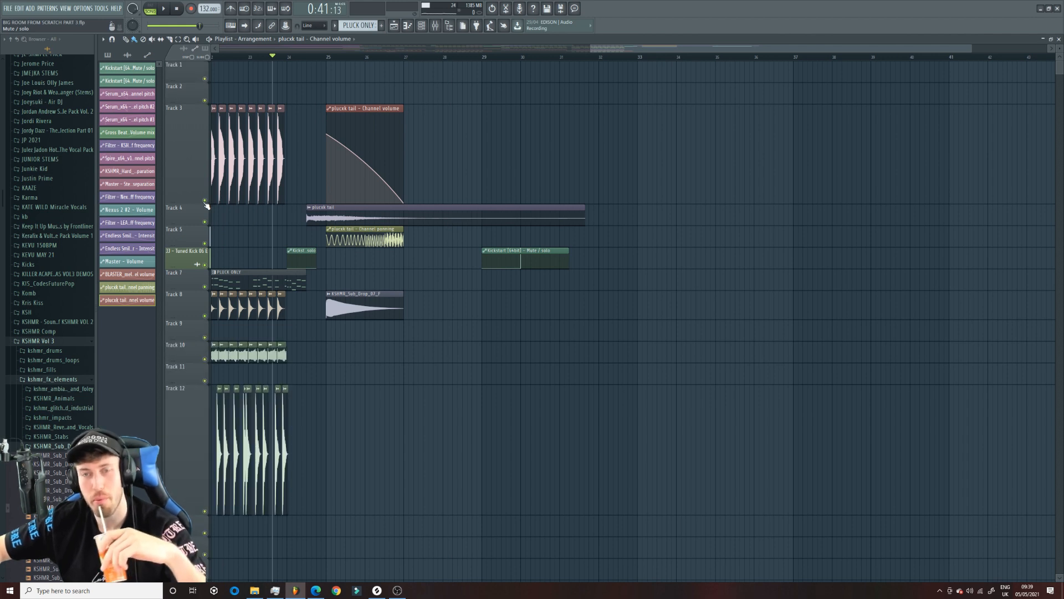
pyautogui.press('space')
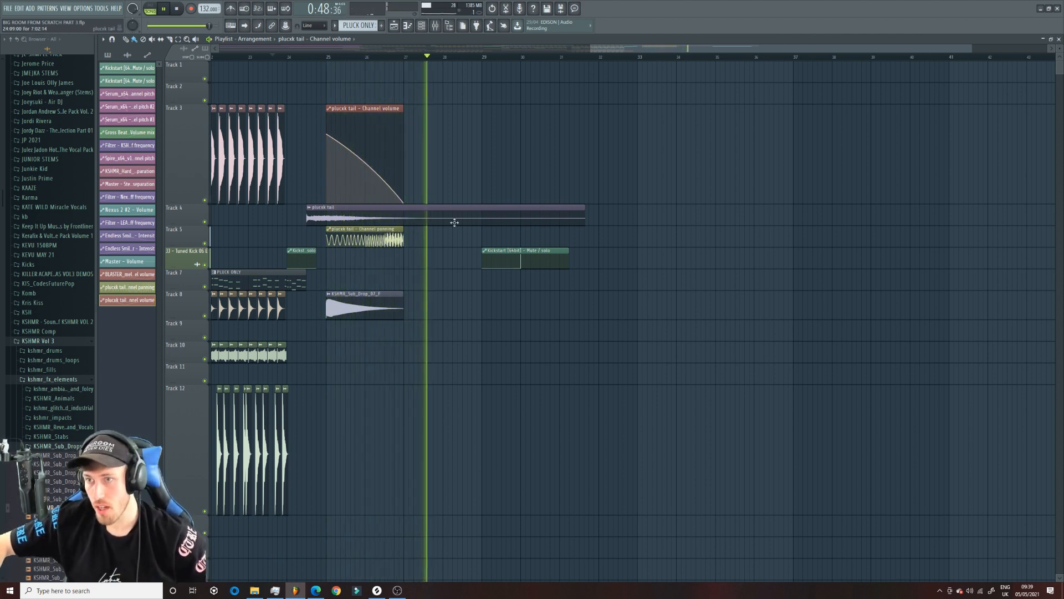
# Trim the plucxk tail clip on Track 4 to end at bar 27 and stop playback.
pyautogui.moveTo(591, 221); pyautogui.dragTo(400, 220)
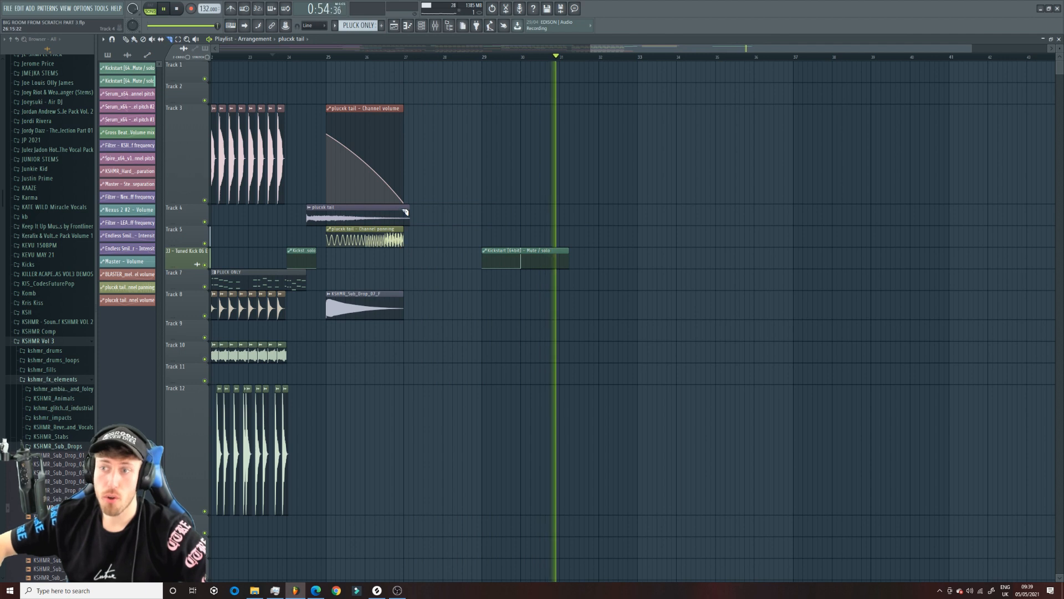
pyautogui.press('space')
pyautogui.press('b')
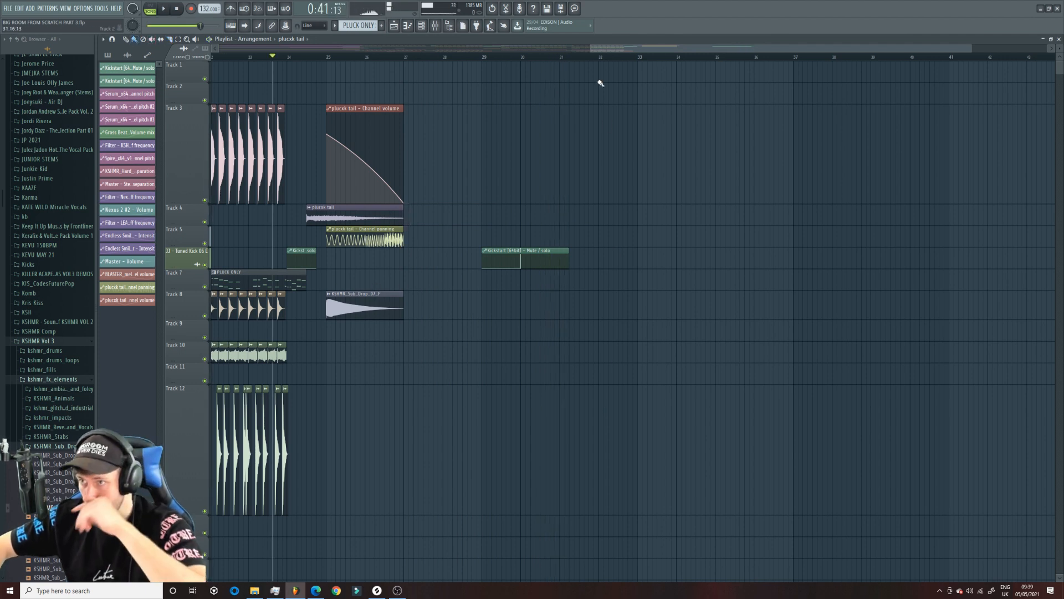
pyautogui.moveTo(593, 51); pyautogui.dragTo(424, 49)
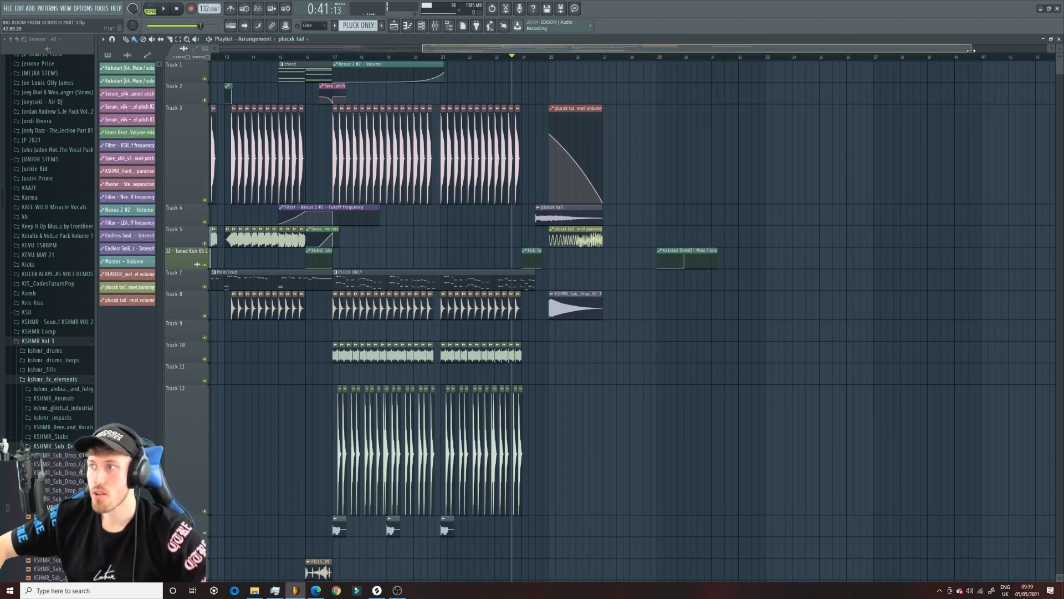
pyautogui.moveTo(971, 50); pyautogui.dragTo(1052, 50)
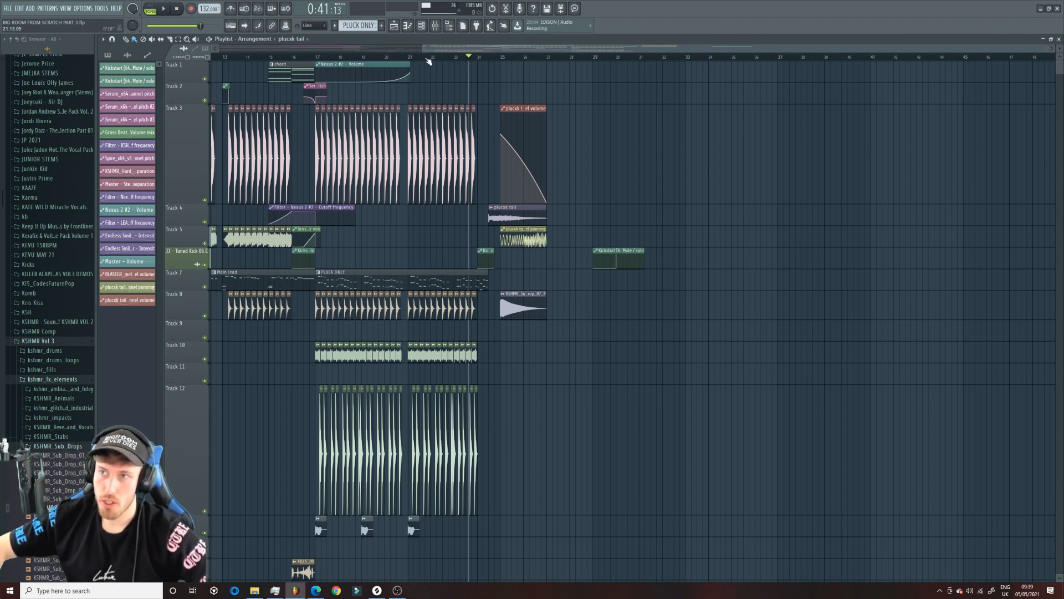
pyautogui.moveTo(426, 52); pyautogui.dragTo(709, 49)
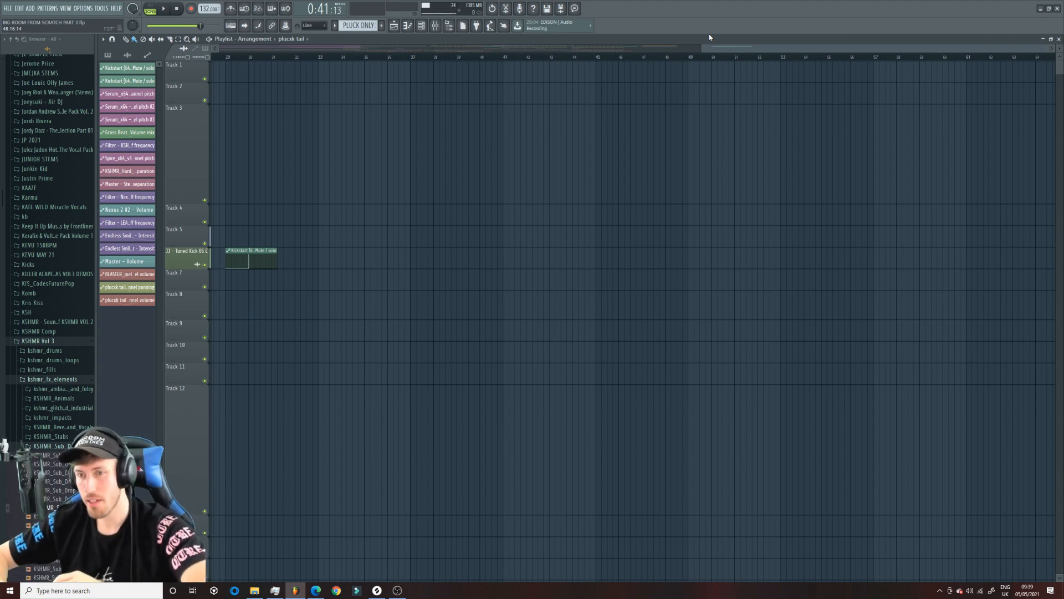
pyautogui.moveTo(701, 48); pyautogui.dragTo(586, 49)
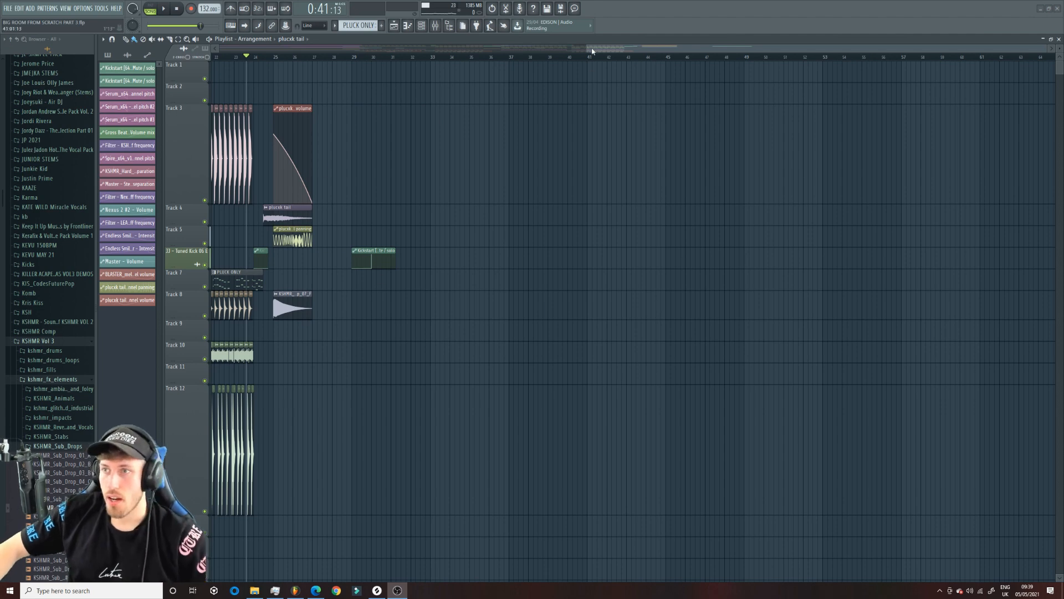
pyautogui.moveTo(586, 47); pyautogui.dragTo(654, 47)
# Switch to the "pluck" pattern and add a new Spire_x64_v1.1.2 [64bit] instrument.
pyautogui.rightClick(360, 25)
pyautogui.click(443, 105)
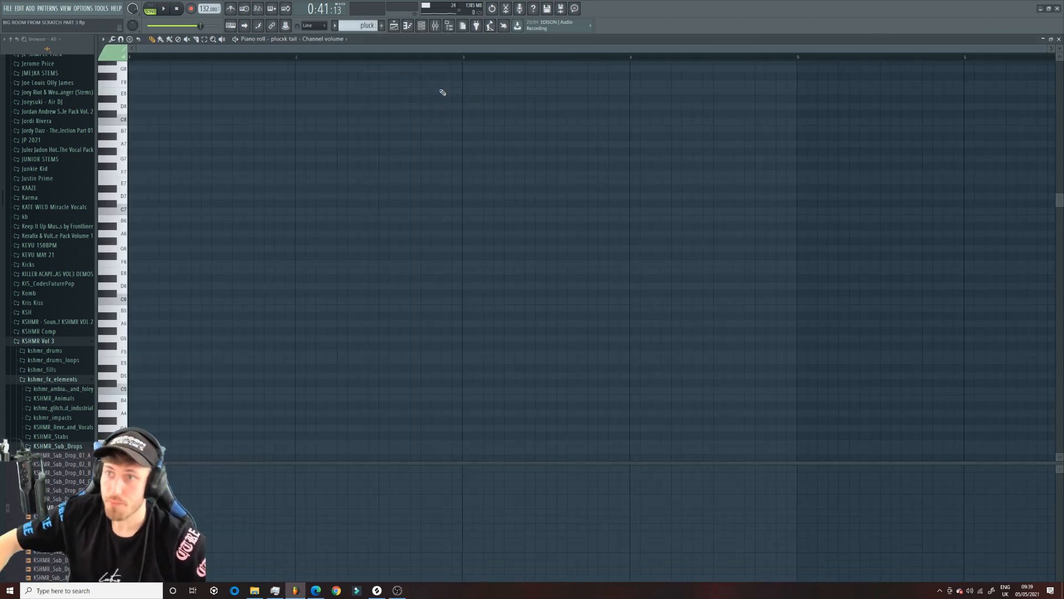
pyautogui.click(31, 8)
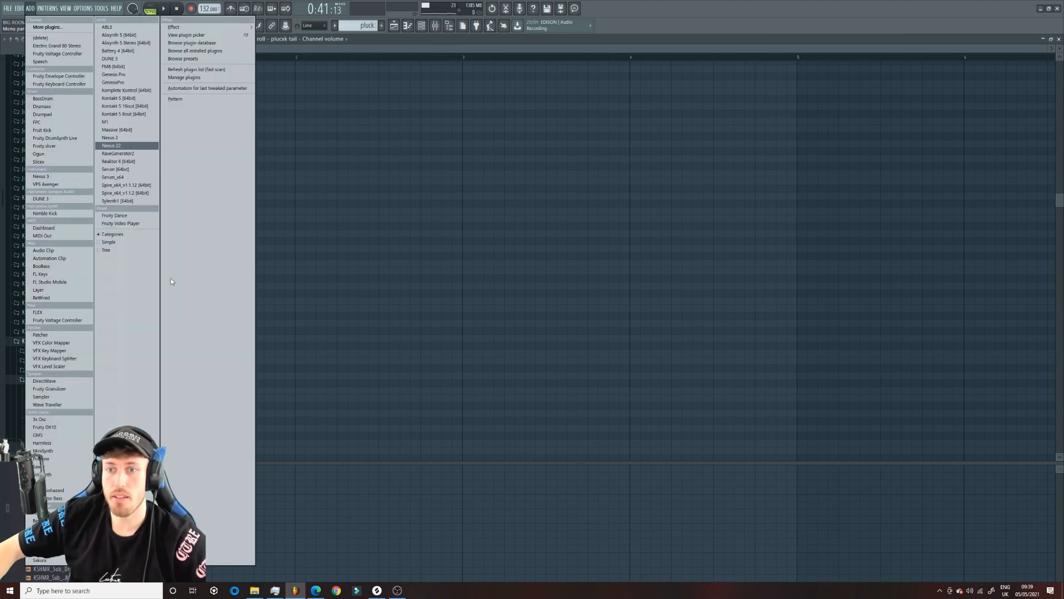
pyautogui.click(132, 194)
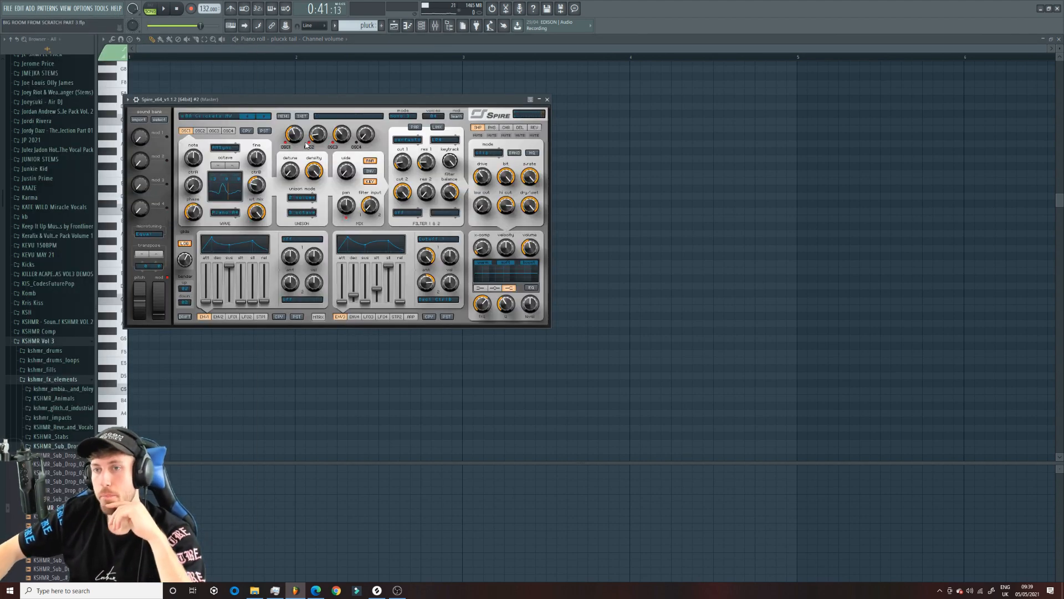
# Load the bank "Freshly Squeezed Samples - Max Braiman Spire Essentials Volume 4.sbf" into Spire from D:, Presets, New as of 11.12.
pyautogui.click(283, 117)
pyautogui.click(304, 161)
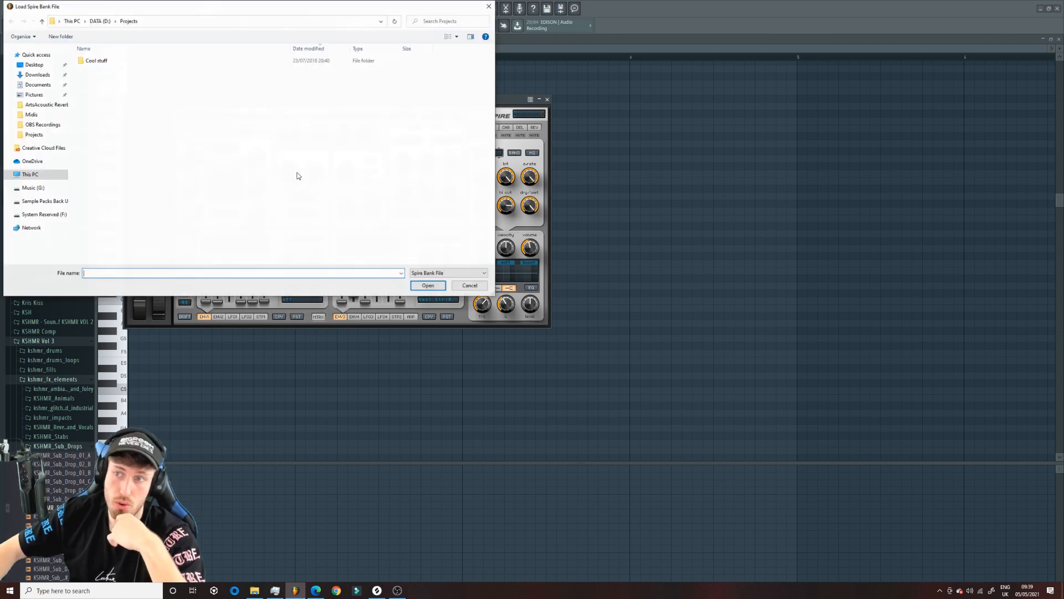
pyautogui.click(100, 21)
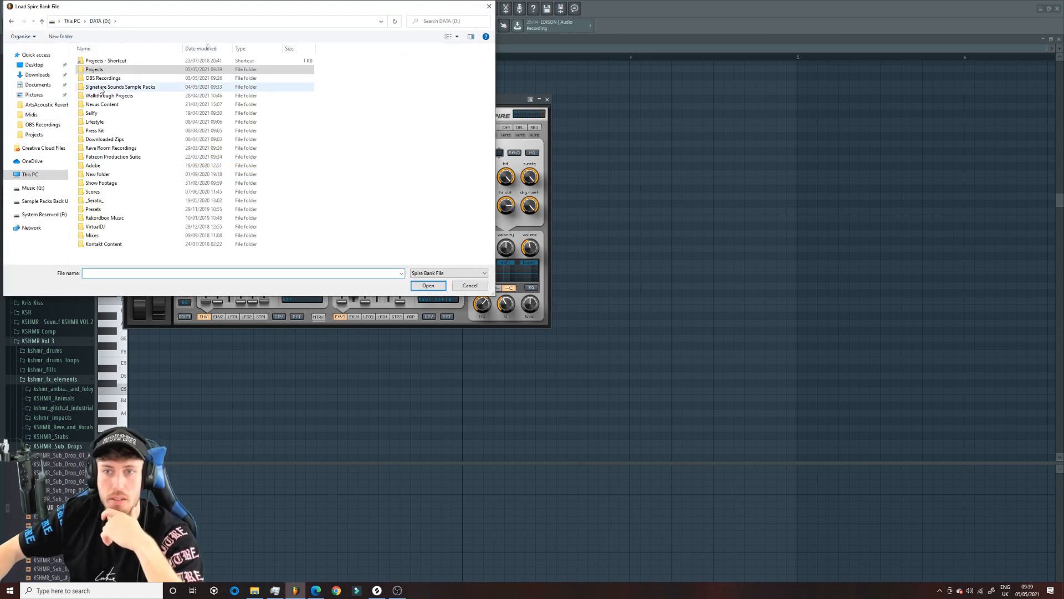
pyautogui.doubleClick(103, 209)
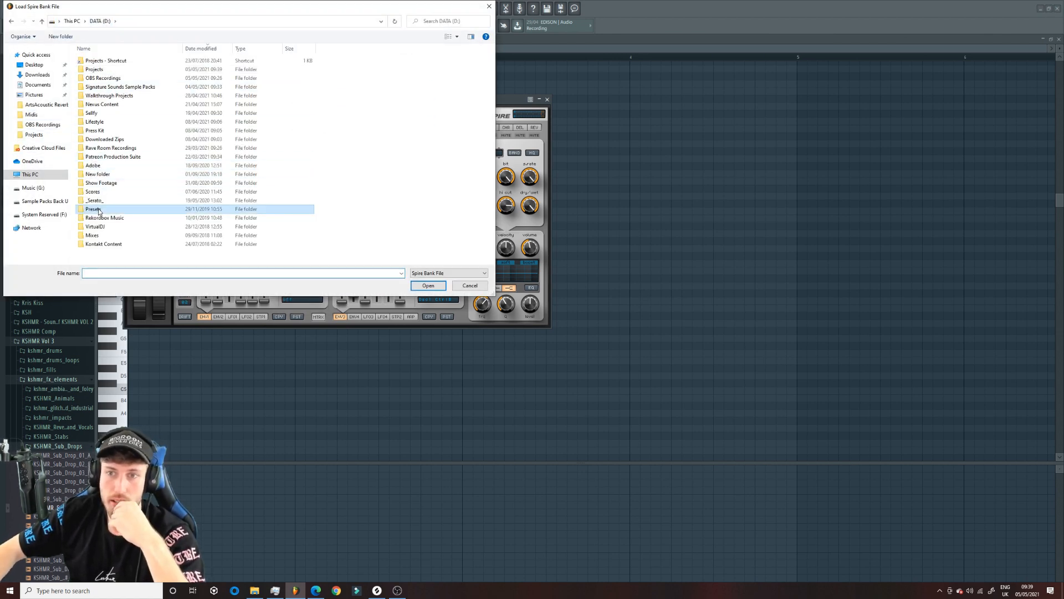
pyautogui.doubleClick(113, 130)
pyautogui.doubleClick(167, 111)
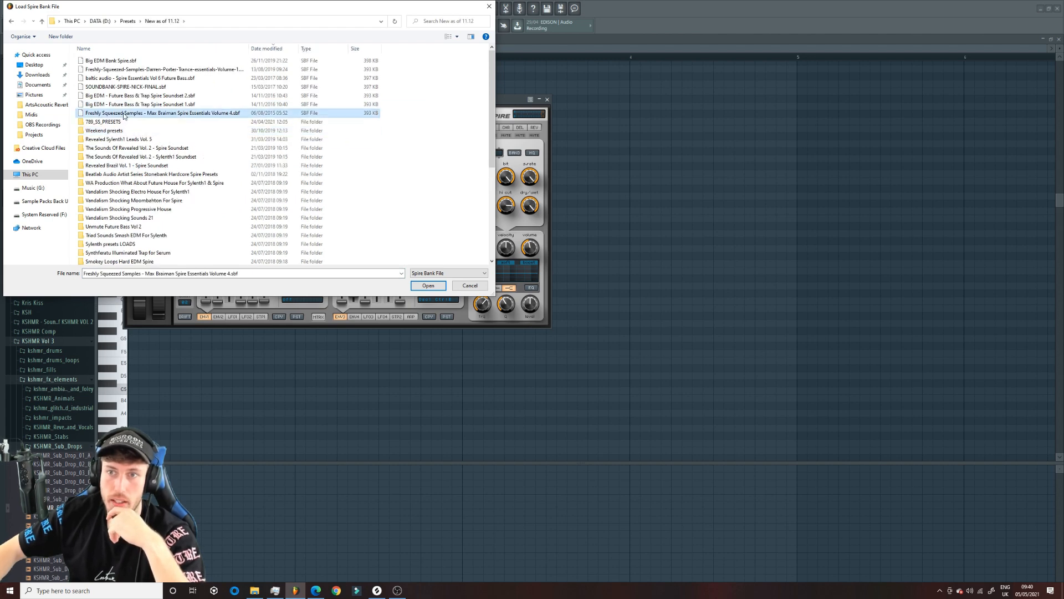
# Load the ARP - Dreamer preset in Spire.
pyautogui.click(225, 120)
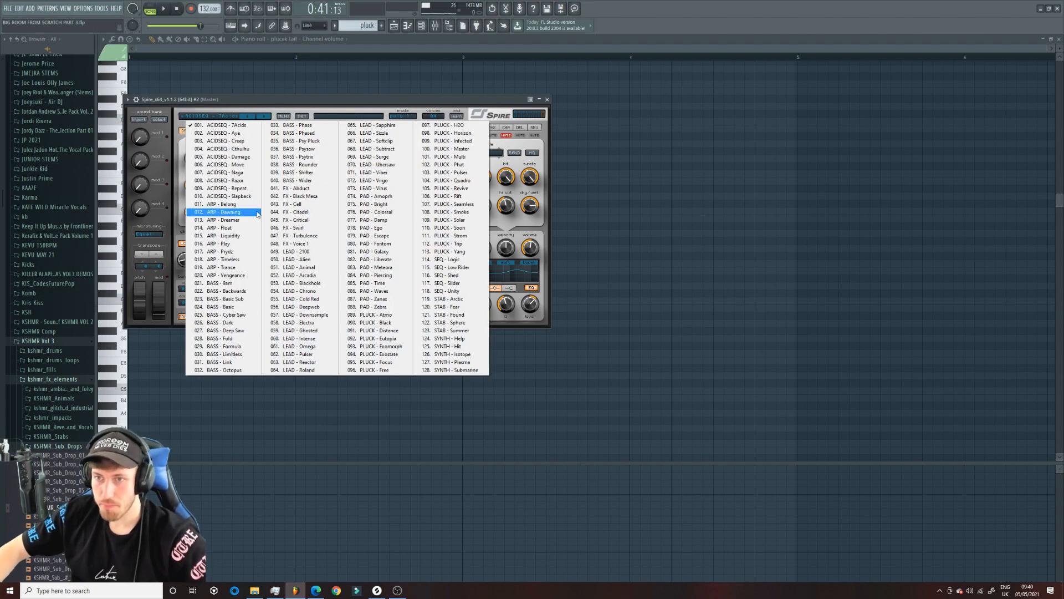
pyautogui.click(224, 220)
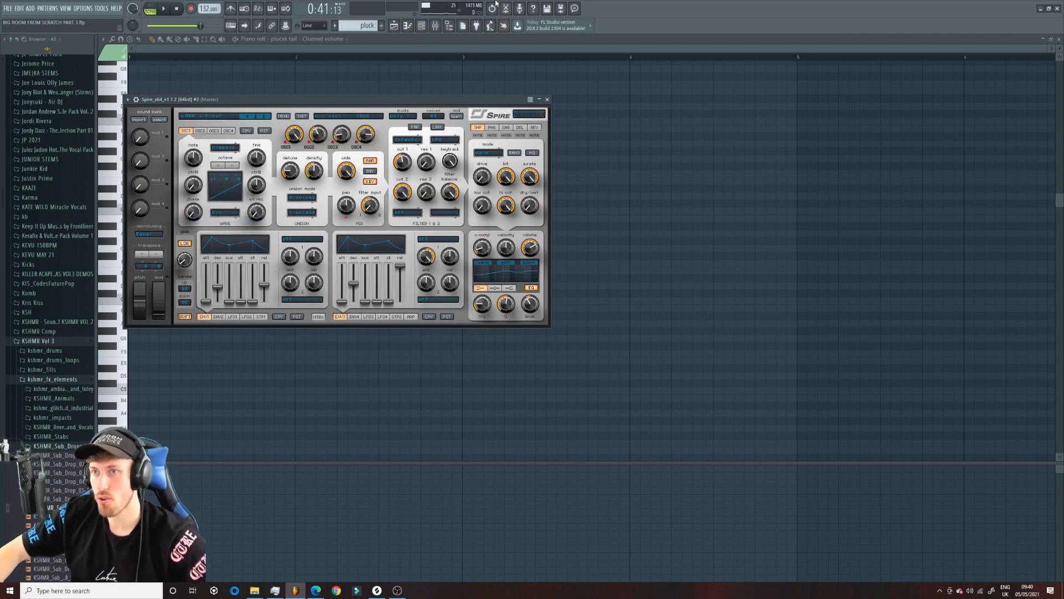
# Find the Midis folder of Olly James Signature Sounds vol.35 303 and load BREAK MIDI 1 onto the second Spire channel.
pyautogui.click(426, 28)
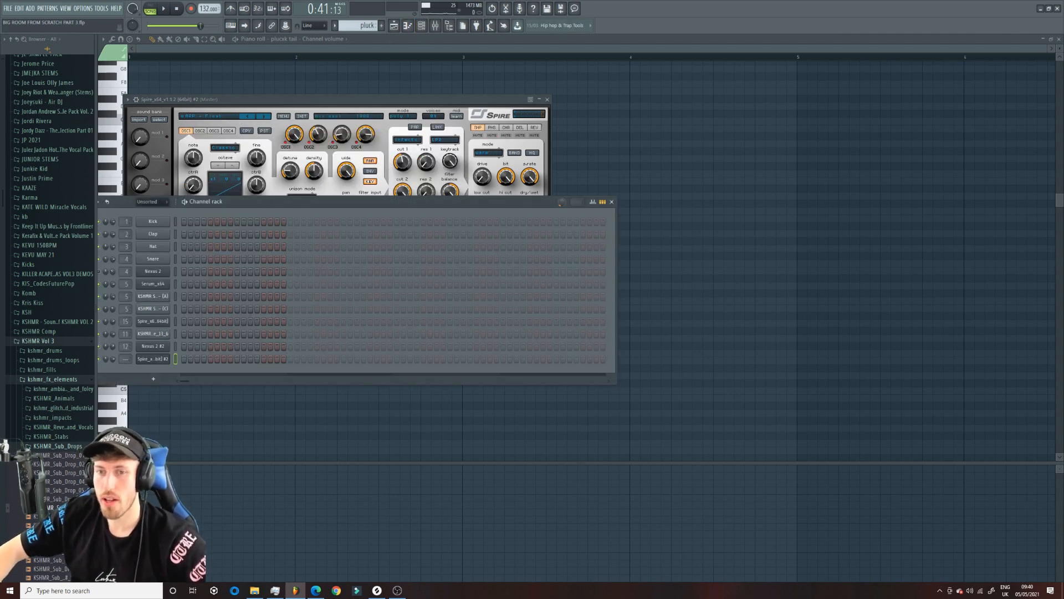
pyautogui.moveTo(3, 196); pyautogui.dragTo(5, 256)
pyautogui.scroll(-15, 8, 220)
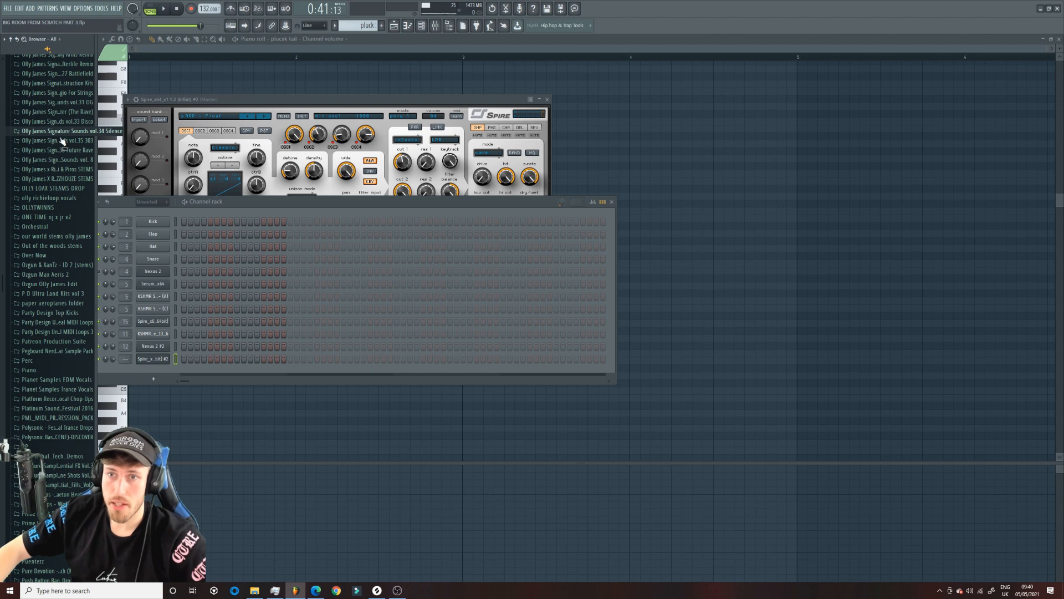
pyautogui.click(61, 141)
pyautogui.click(47, 179)
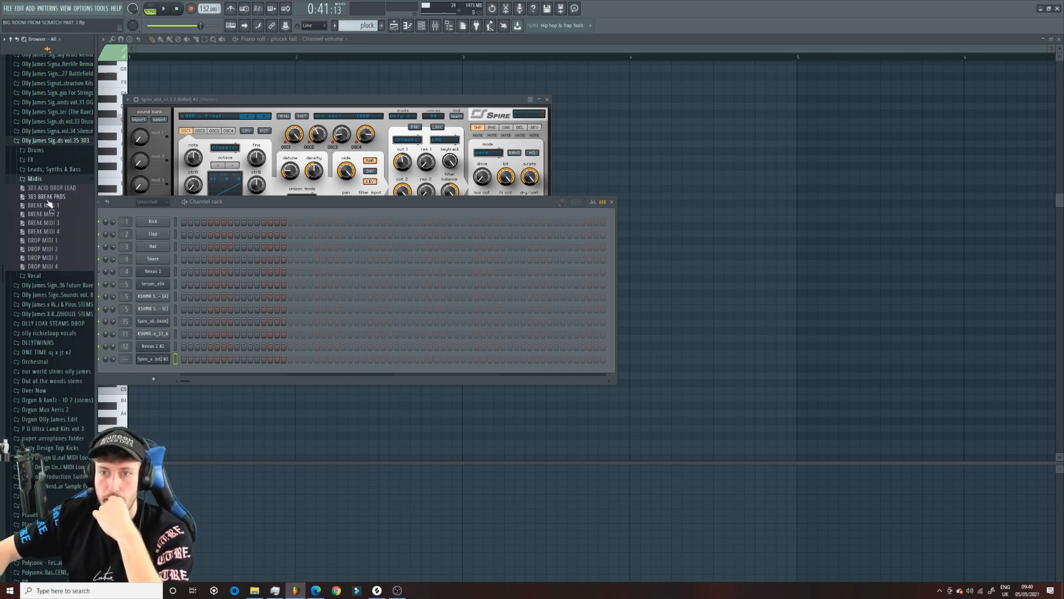
pyautogui.moveTo(154, 362); pyautogui.dragTo(156, 360)
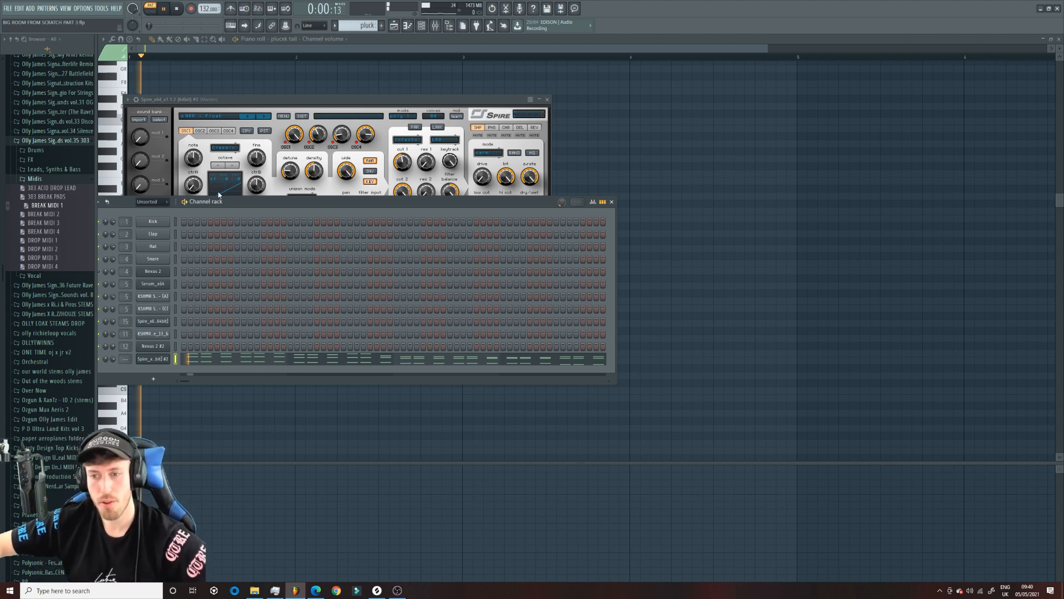
# Advance through the following ARP presets in Spire during playback and switch off the arpeggiator.
pyautogui.click(262, 117)
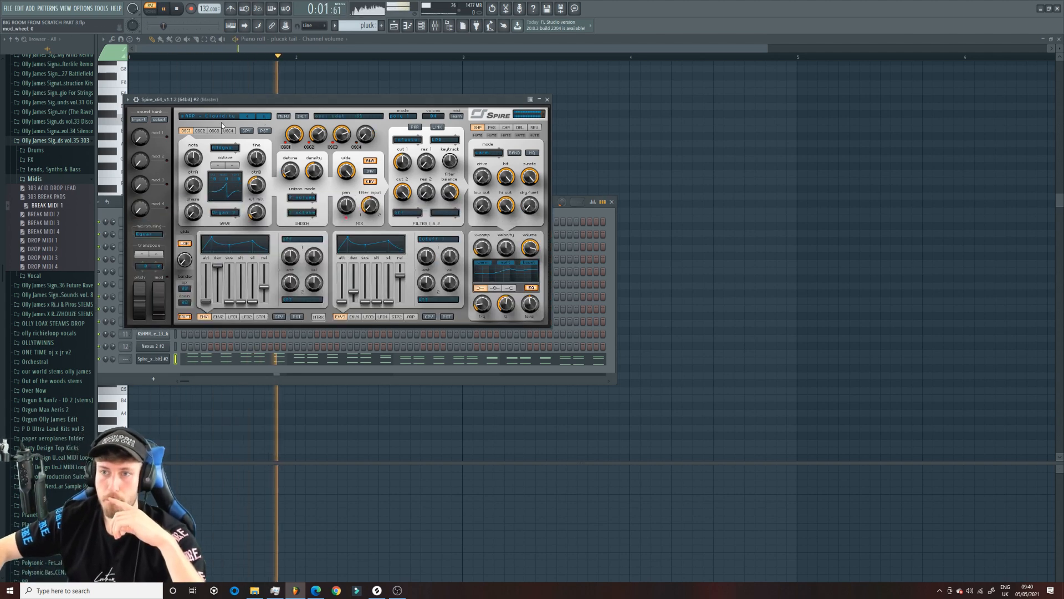
pyautogui.click(264, 118)
pyautogui.click(411, 317)
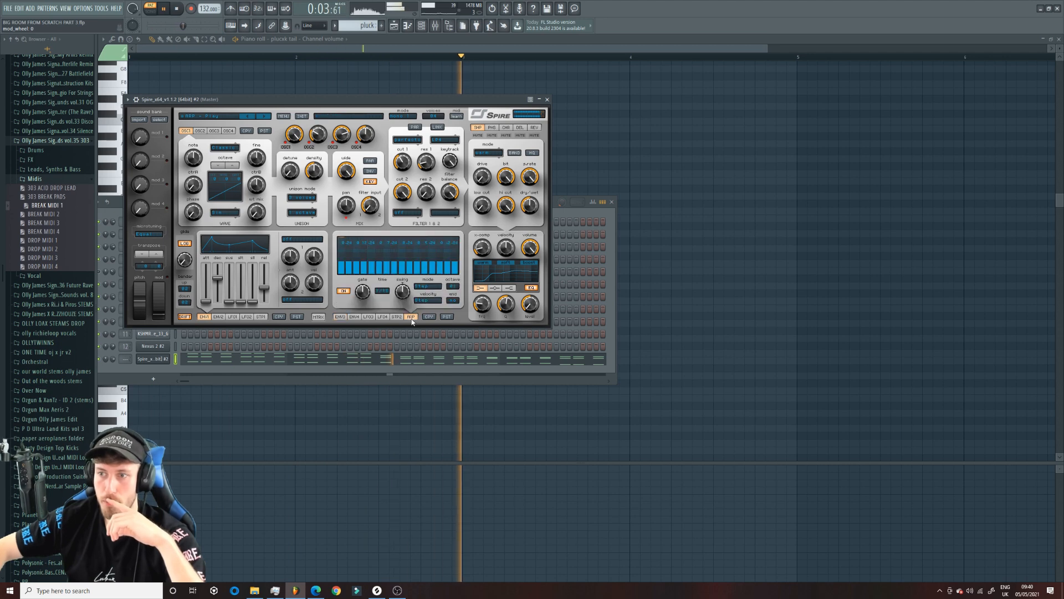
pyautogui.click(345, 291)
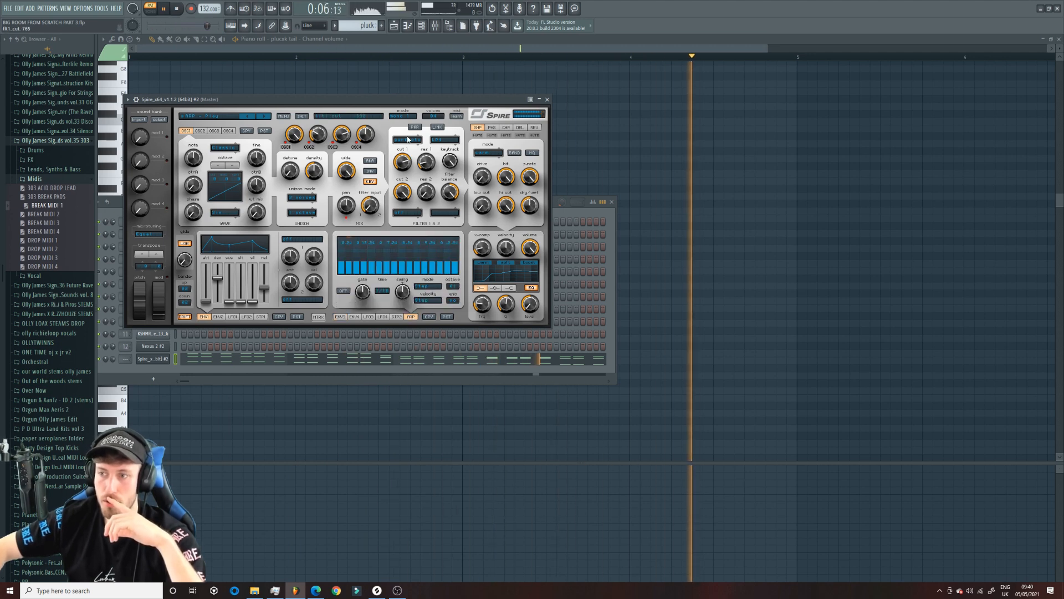
# Open the second Spire's piano roll and replace its notes with BREAK MIDI 2.
pyautogui.rightClick(168, 355)
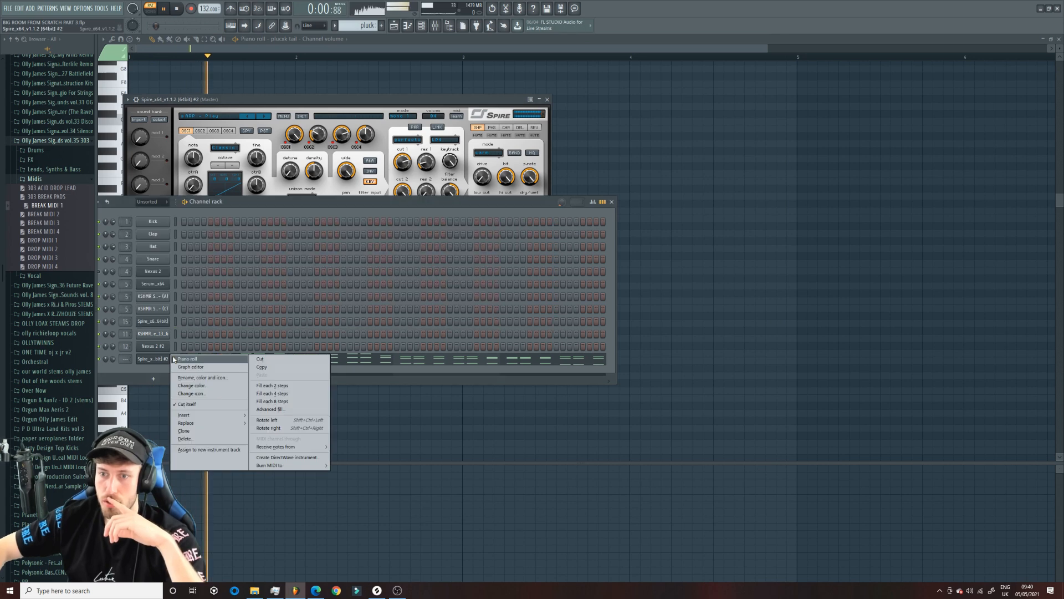
pyautogui.click(193, 359)
pyautogui.scroll(-3, 399, 304)
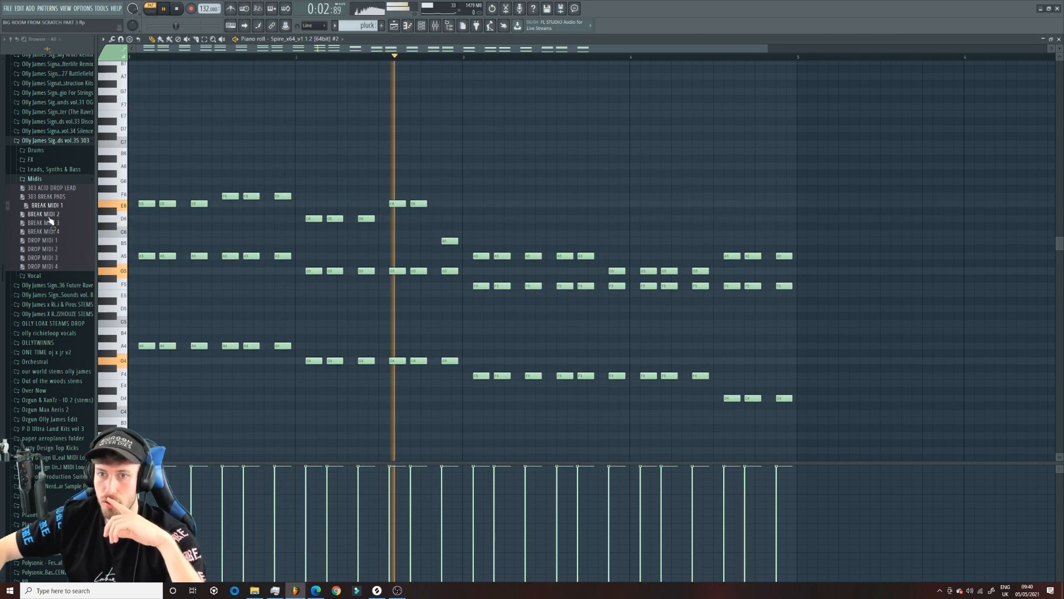
pyautogui.moveTo(48, 215); pyautogui.dragTo(285, 145)
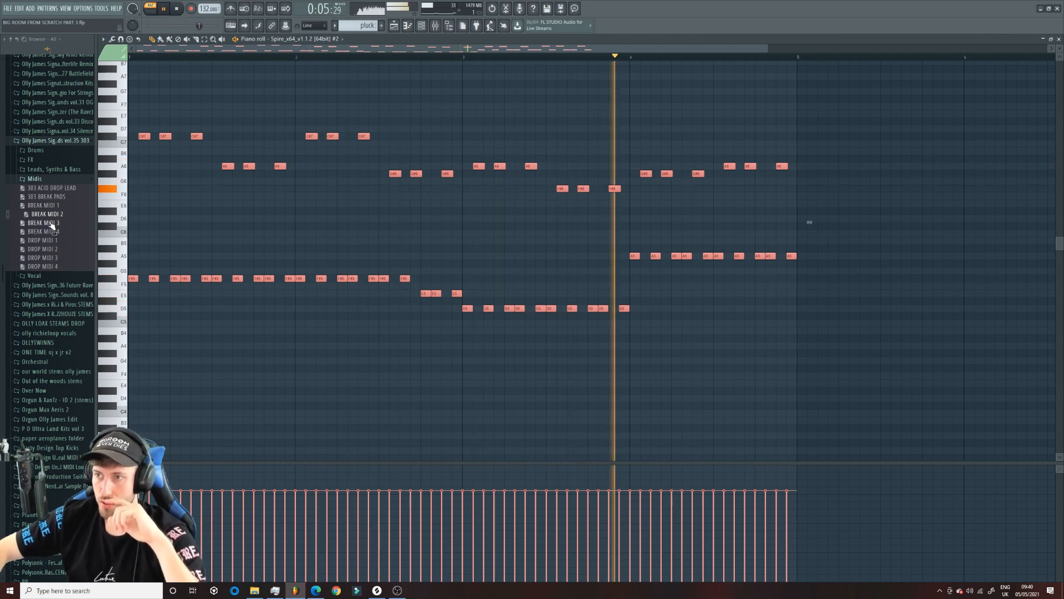
# Transpose all BREAK MIDI 2 notes down by a semitone and an octave, and play the pattern.
pyautogui.press('space')
pyautogui.press('Down')
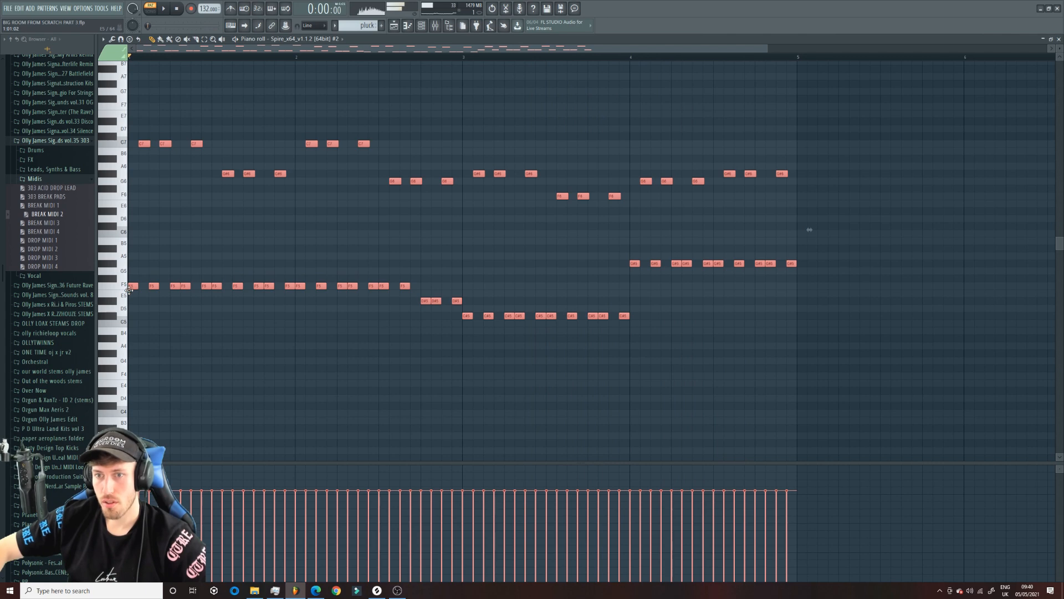
pyautogui.hotkey('ctrl', 'Down')
pyautogui.press('space')
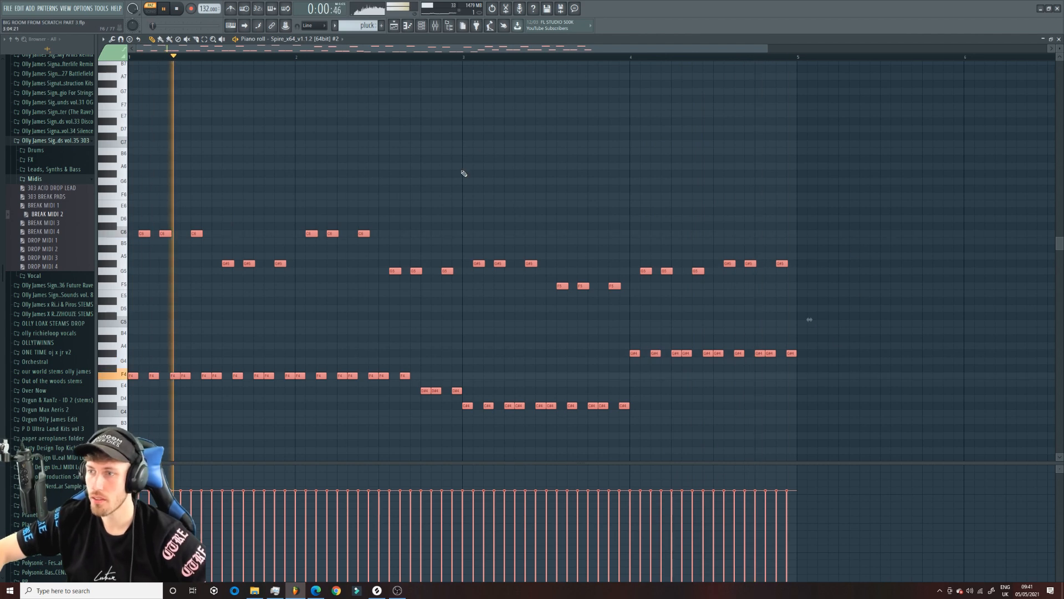
# Raise the three G5 notes at the end of bar 2 to D#6, leave snap on Line and play the pattern.
pyautogui.click(311, 26)
pyautogui.click(313, 30)
pyautogui.press('space')
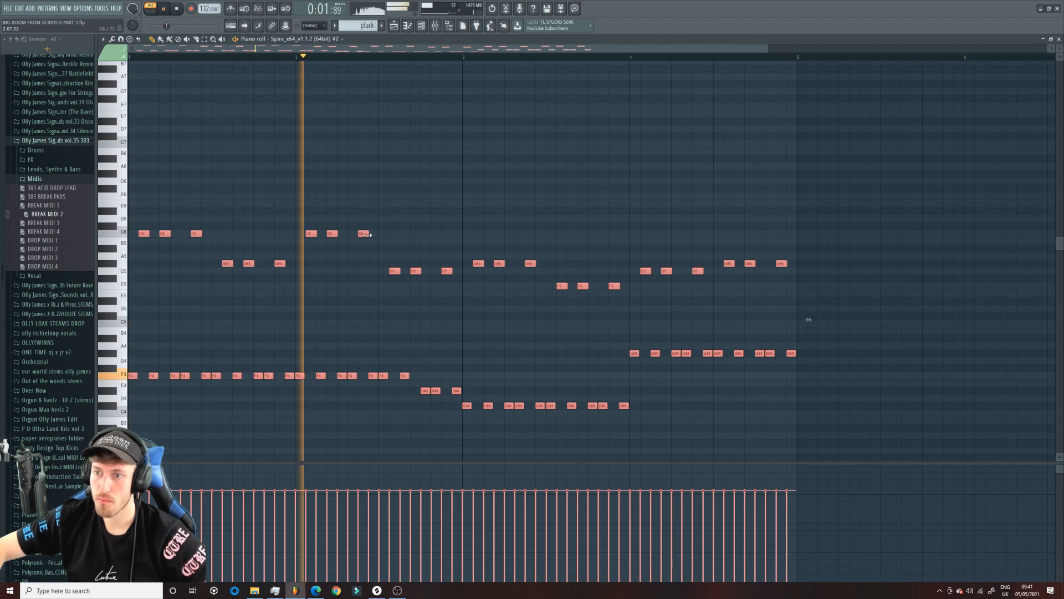
pyautogui.click(204, 40)
pyautogui.press('space')
pyautogui.press('space')
pyautogui.moveTo(467, 306); pyautogui.dragTo(366, 248)
pyautogui.click(312, 26)
pyautogui.click(313, 35)
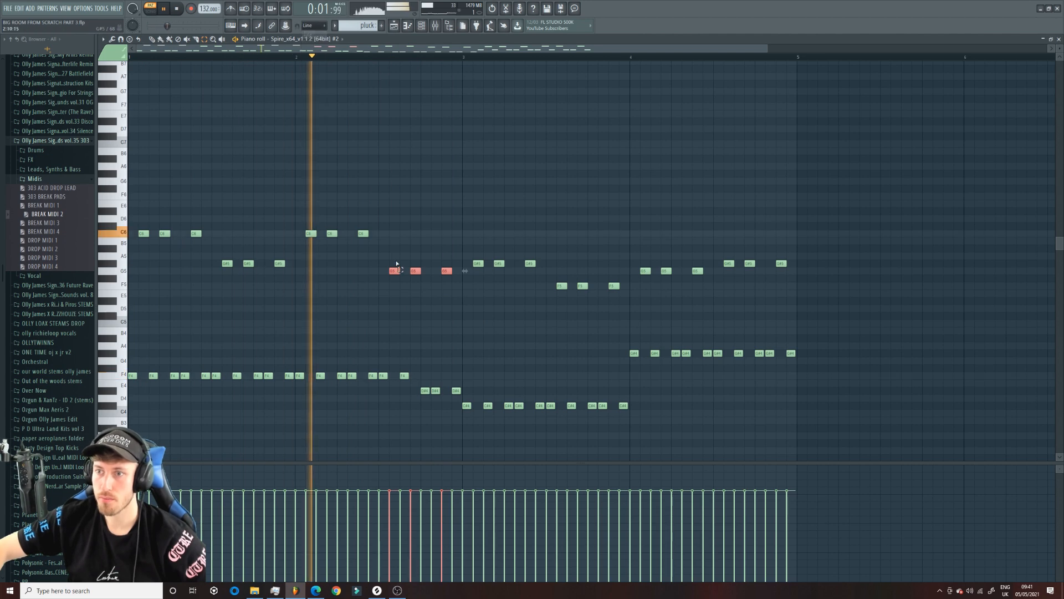
pyautogui.press('Up')
pyautogui.press('Up')
pyautogui.press('Up')
pyautogui.press('Up')
pyautogui.press('Up')
pyautogui.press('Up')
pyautogui.press('Up')
pyautogui.press('Up')
pyautogui.press('Up')
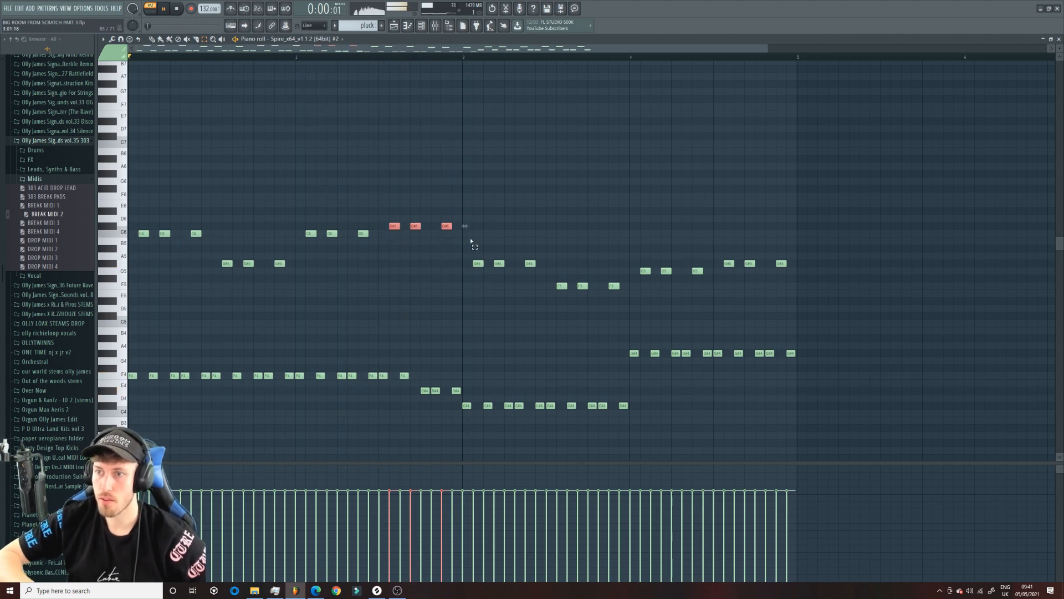
pyautogui.press('space')
pyautogui.press('space')
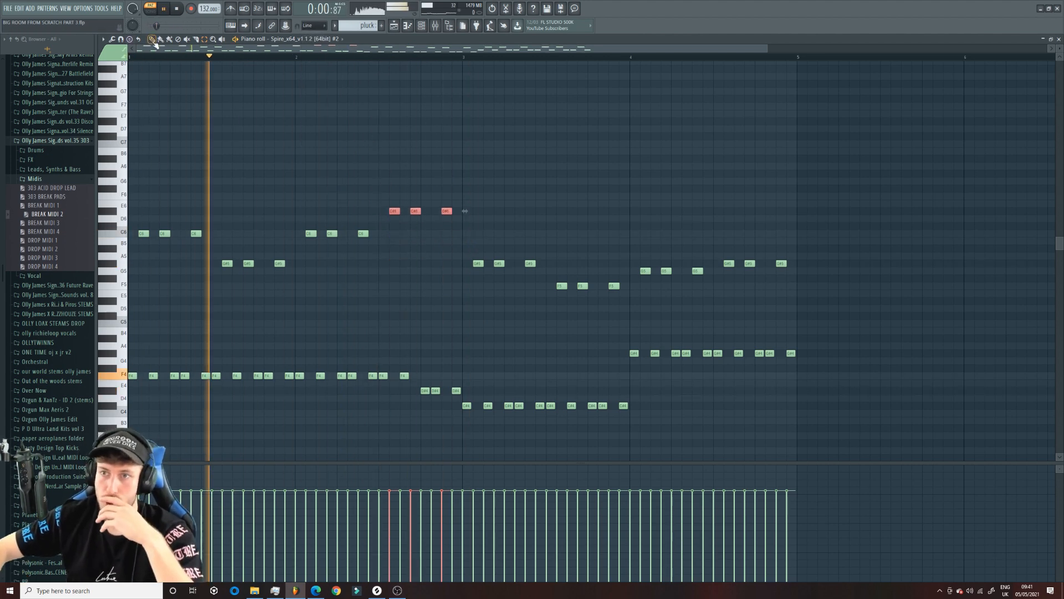
# Try the three raised notes at the end of bar 2 on D6 and F6, and move them back to D#6.
pyautogui.press('Down')
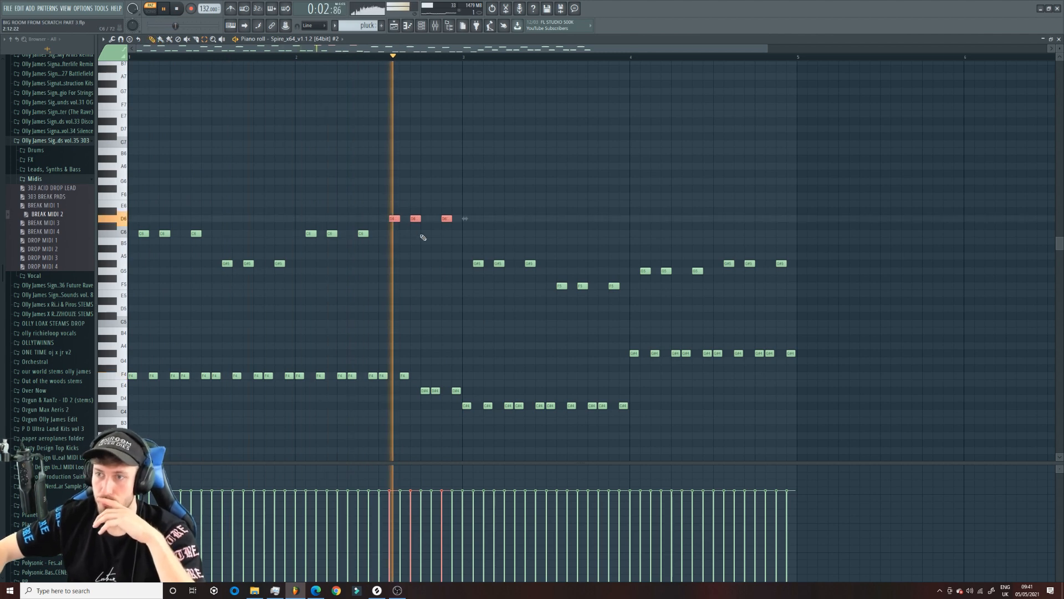
pyautogui.press('Up')
pyautogui.press('Up')
pyautogui.press('Up')
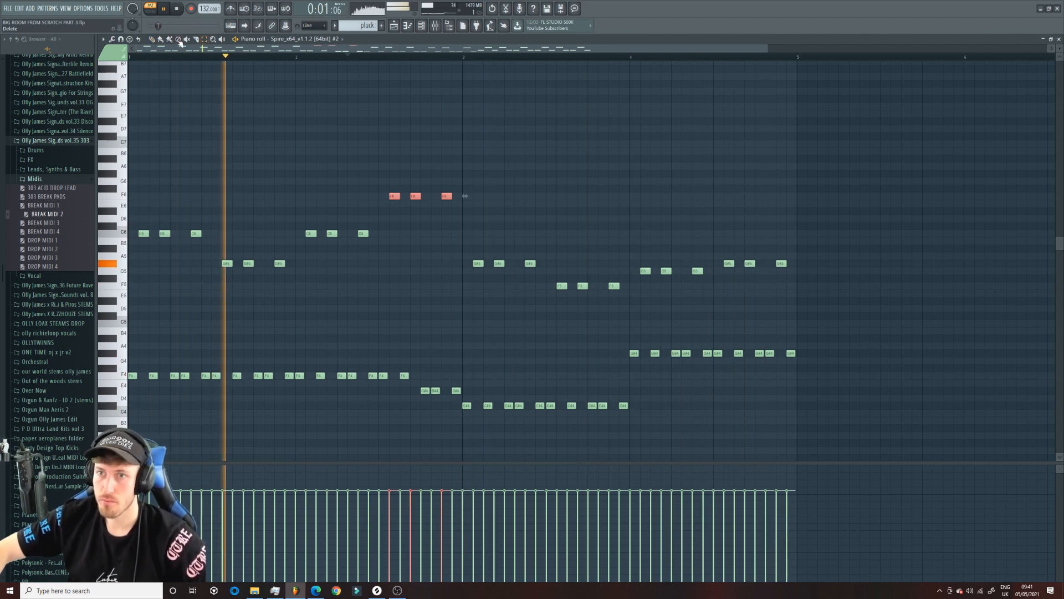
pyautogui.press('space')
pyautogui.press('space')
pyautogui.moveTo(394, 197); pyautogui.dragTo(391, 211)
pyautogui.press('space')
pyautogui.press('space')
pyautogui.press('space')
pyautogui.press('space')
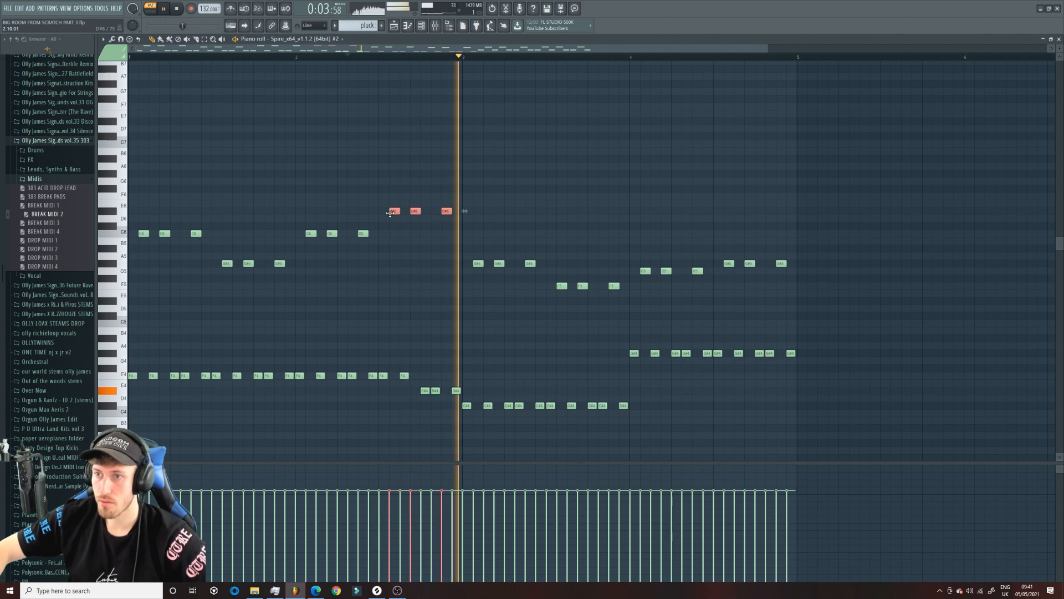
pyautogui.press('space')
pyautogui.press('space')
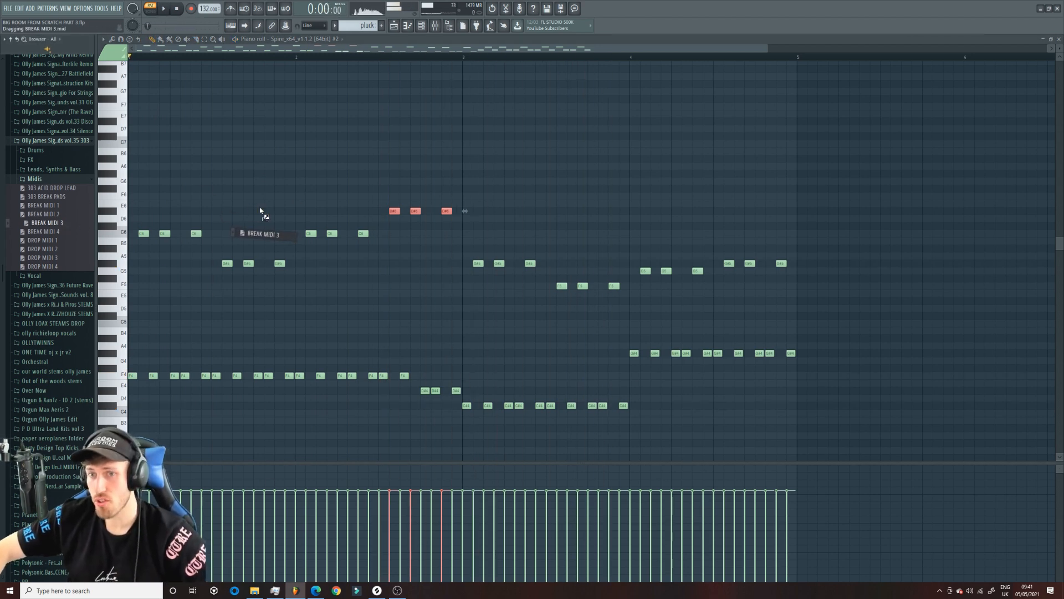
# Compare BREAK MIDI 3 and BREAK MIDI 4 in the Spire piano roll, reload BREAK MIDI 3 and stop playback.
pyautogui.moveTo(281, 263); pyautogui.dragTo(288, 251)
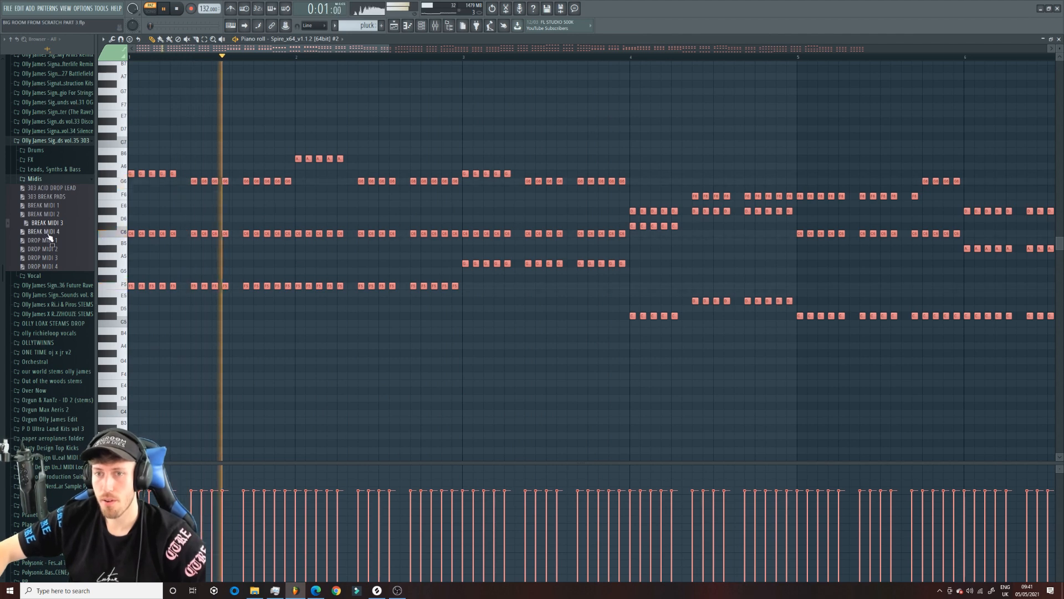
pyautogui.moveTo(44, 231); pyautogui.dragTo(419, 221)
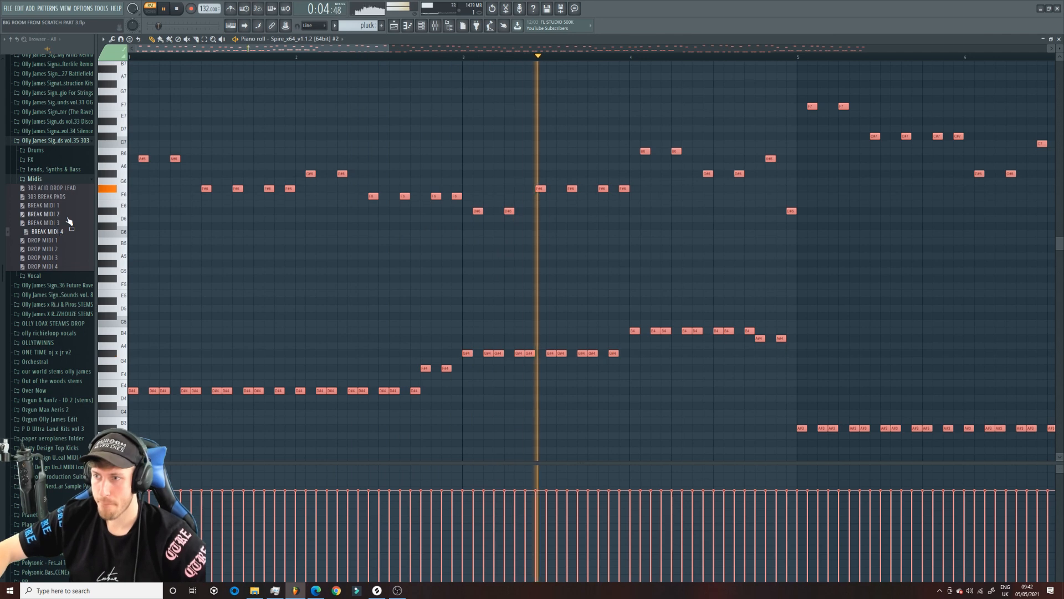
pyautogui.moveTo(56, 225); pyautogui.dragTo(464, 228)
pyautogui.press('space')
# Choose a PLUCK preset in the second Spire and audition neighbouring presets while the pattern plays.
pyautogui.click(423, 27)
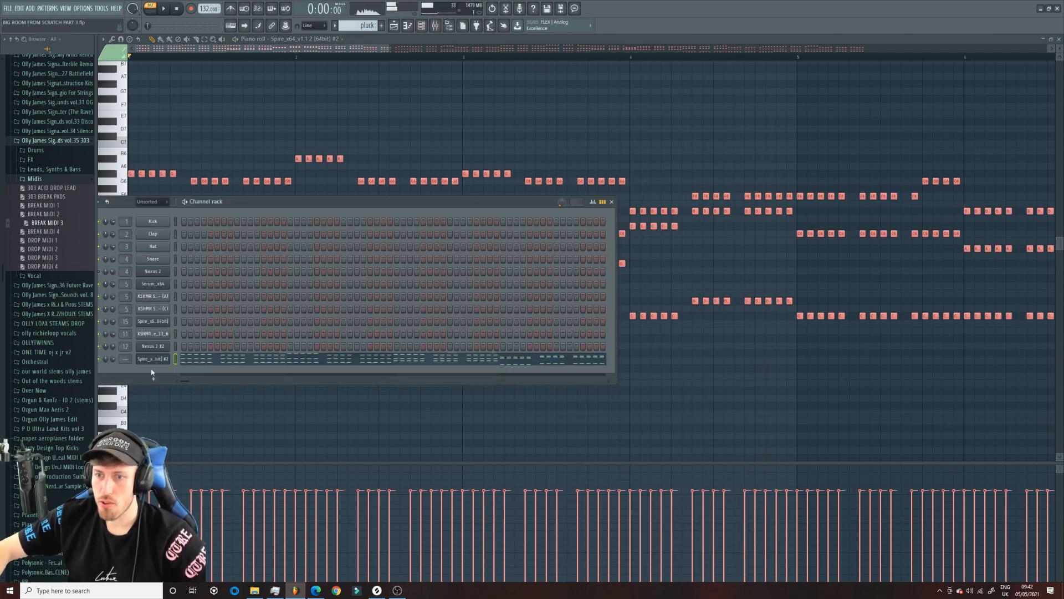
pyautogui.click(151, 359)
pyautogui.click(211, 116)
pyautogui.click(464, 198)
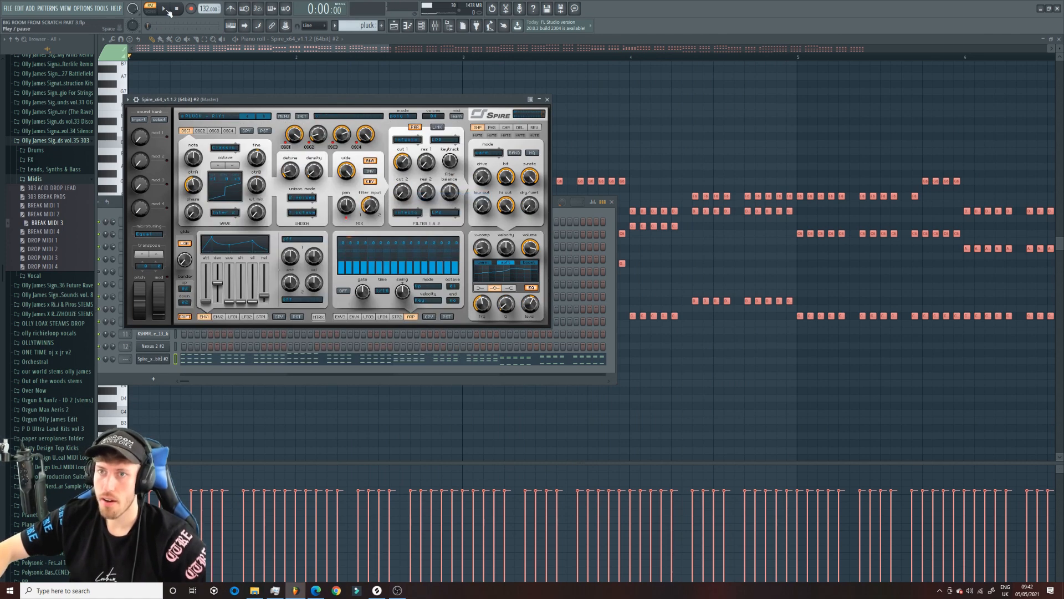
pyautogui.click(247, 117)
pyautogui.click(265, 117)
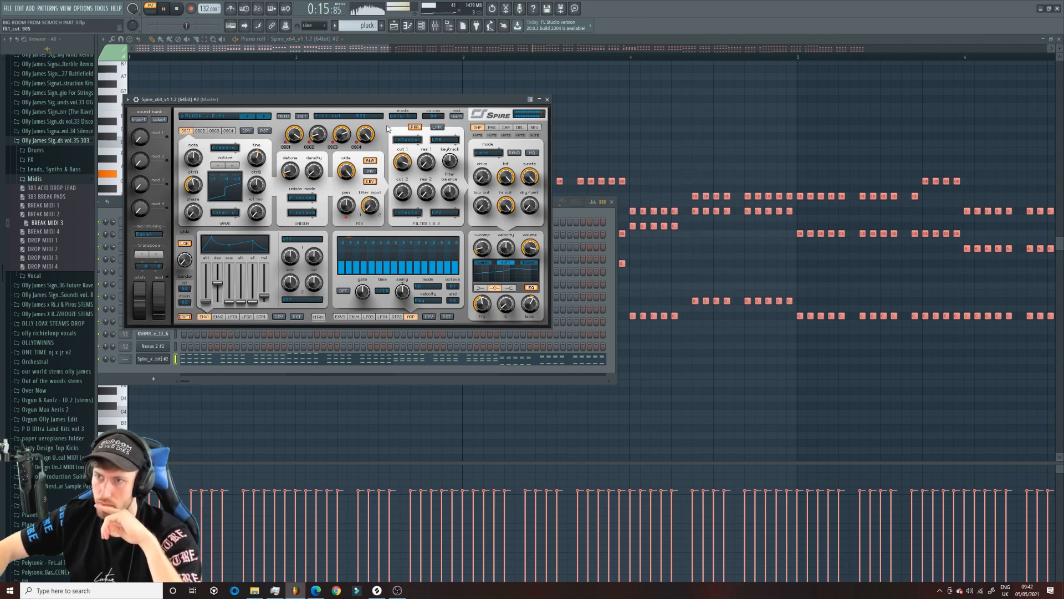
pyautogui.click(249, 118)
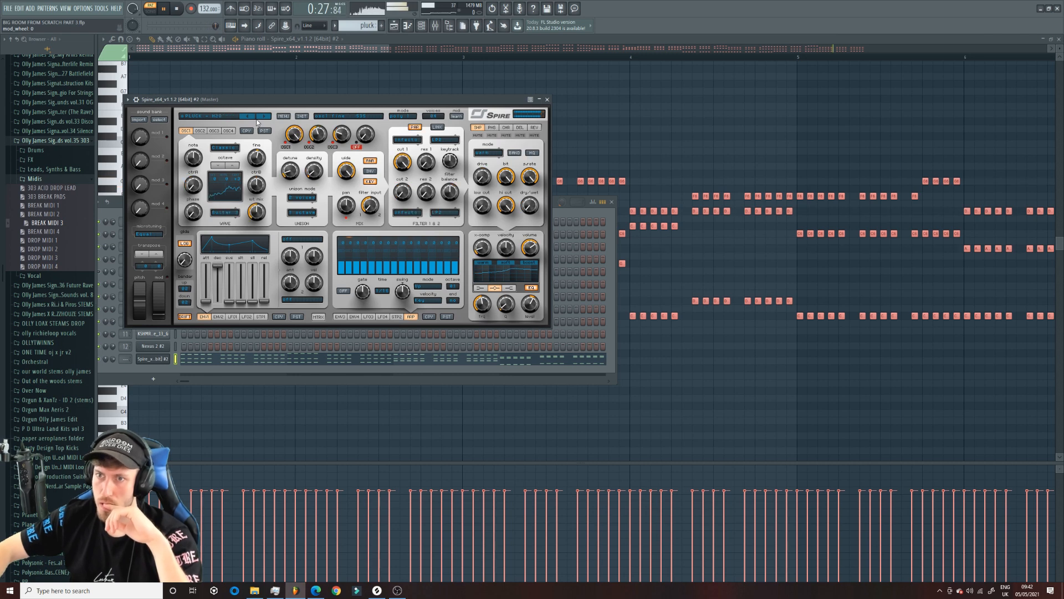
pyautogui.click(249, 117)
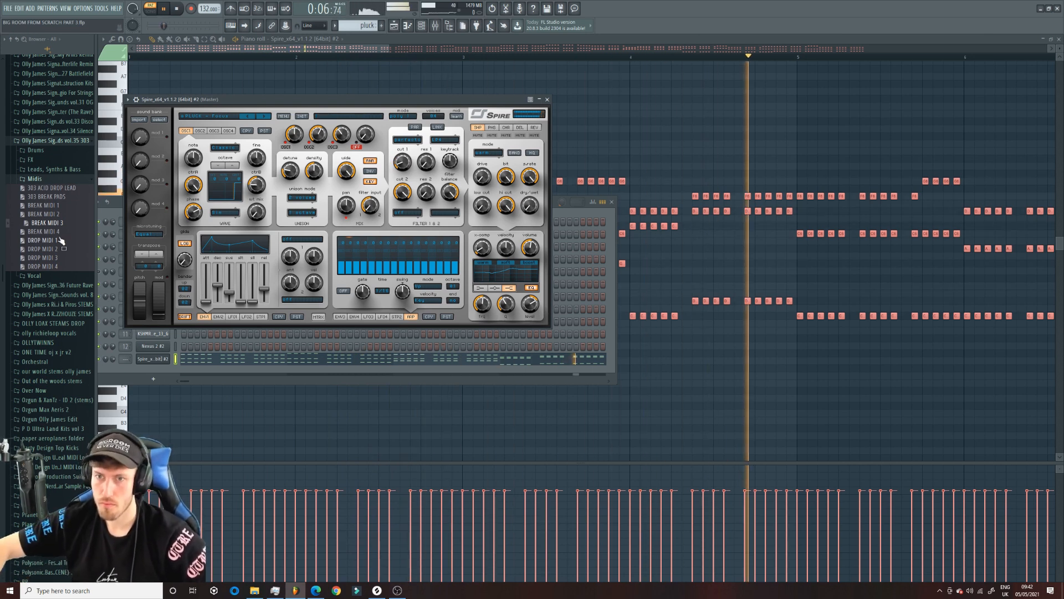
# Try BREAK MIDI 2 in the Spire piano roll, replace it with BREAK MIDI 1, deselect the notes and play the pattern.
pyautogui.moveTo(48, 214); pyautogui.dragTo(810, 222)
pyautogui.moveTo(44, 205); pyautogui.dragTo(803, 296)
pyautogui.moveTo(61, 226)
pyautogui.mouseDown()
pyautogui.moveTo(729, 335)
pyautogui.moveTo(172, 299)
pyautogui.moveTo(91, 245)
pyautogui.moveTo(86, 227)
pyautogui.moveTo(58, 225)
pyautogui.mouseUp()
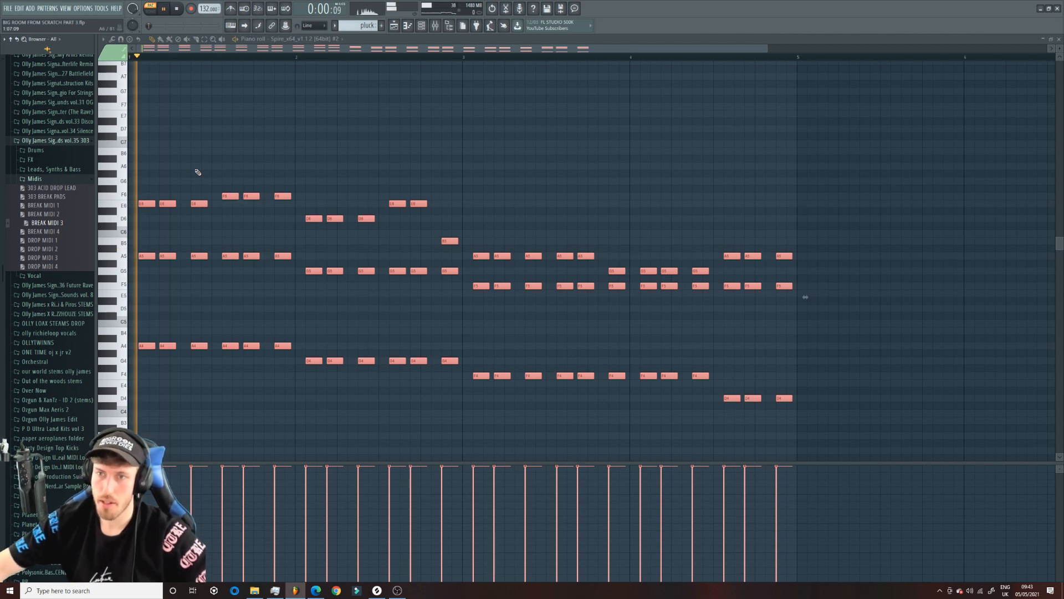
pyautogui.press('space')
pyautogui.click(166, 166)
pyautogui.press('space')
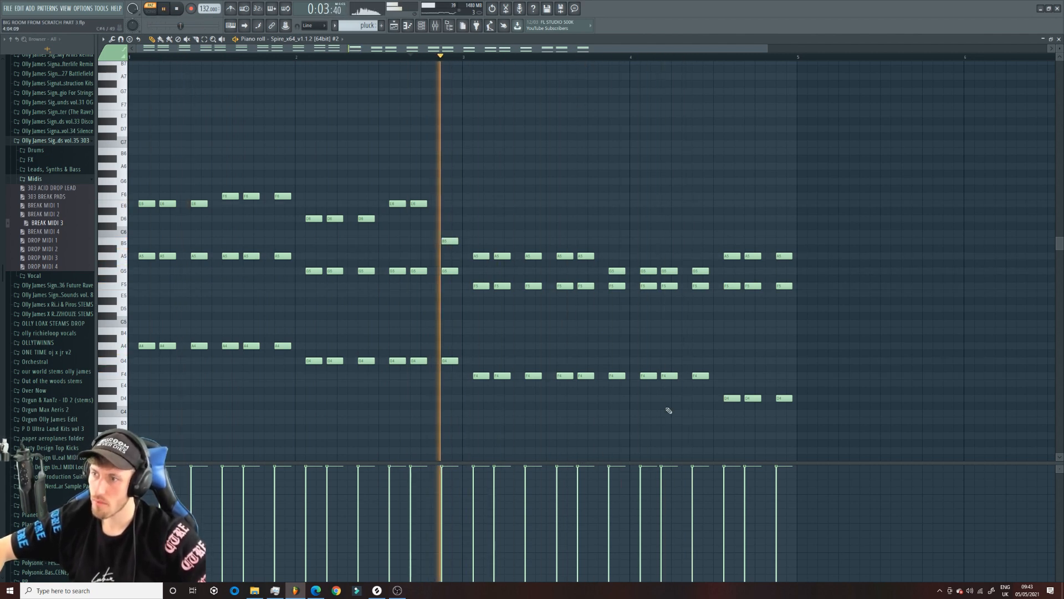
# Move the first three F4 bass notes of bar 4 down to D4.
pyautogui.click(204, 40)
pyautogui.press('space')
pyautogui.moveTo(641, 368); pyautogui.dragTo(726, 401)
pyautogui.press('space')
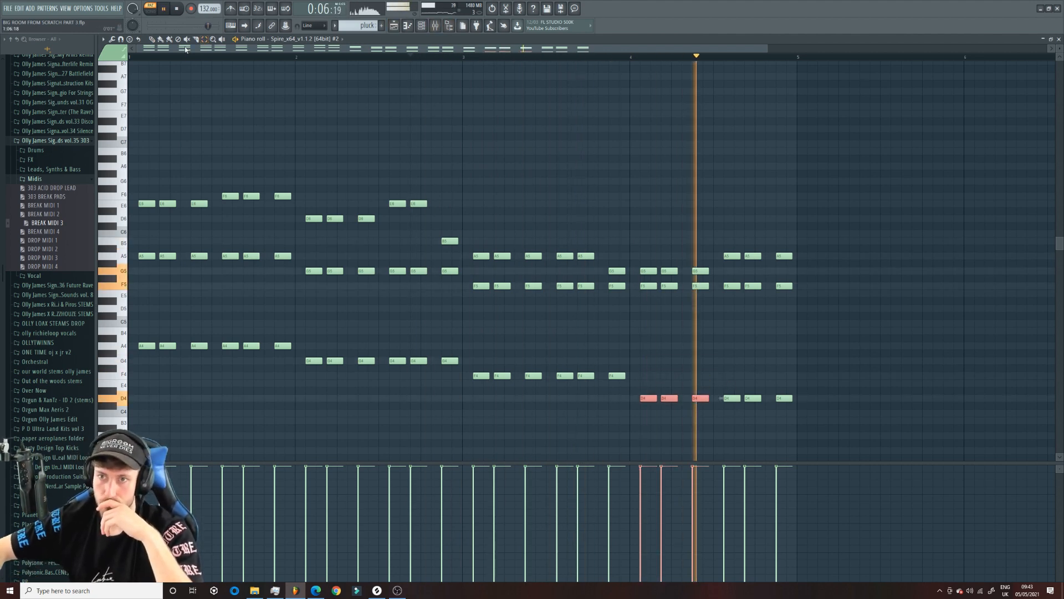
# Lower the first F5 note of bar 4 to D5 and play the passage from late in bar 3.
pyautogui.click(596, 57)
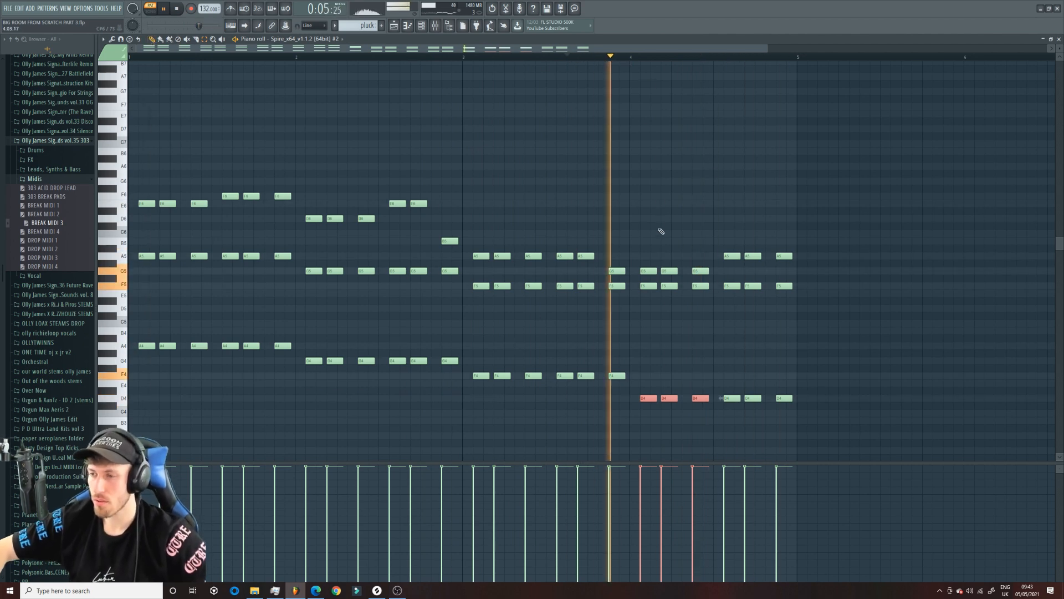
pyautogui.press('space')
pyautogui.moveTo(646, 286); pyautogui.dragTo(647, 308)
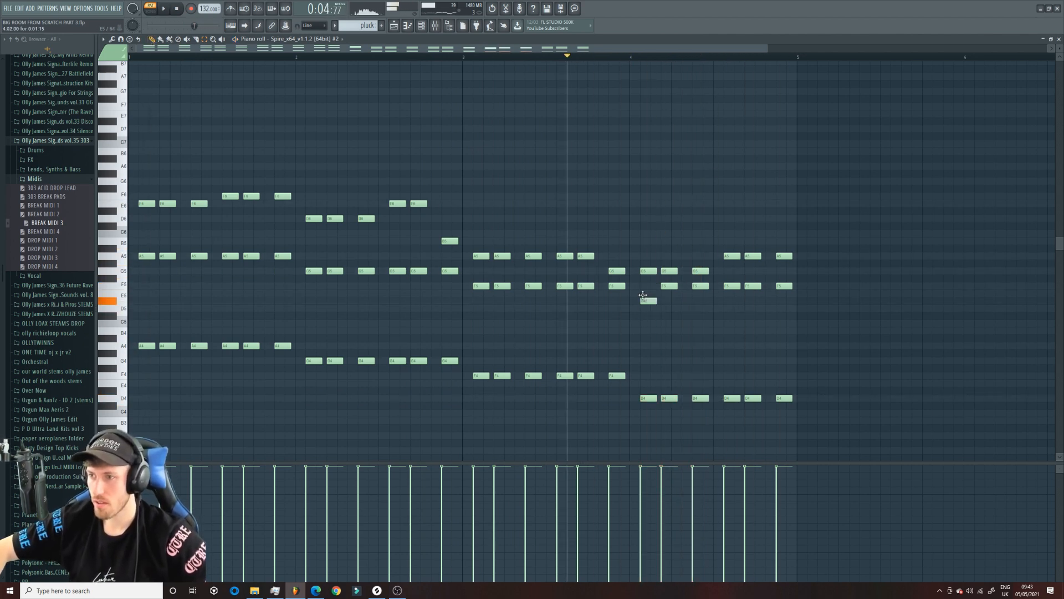
pyautogui.press('space')
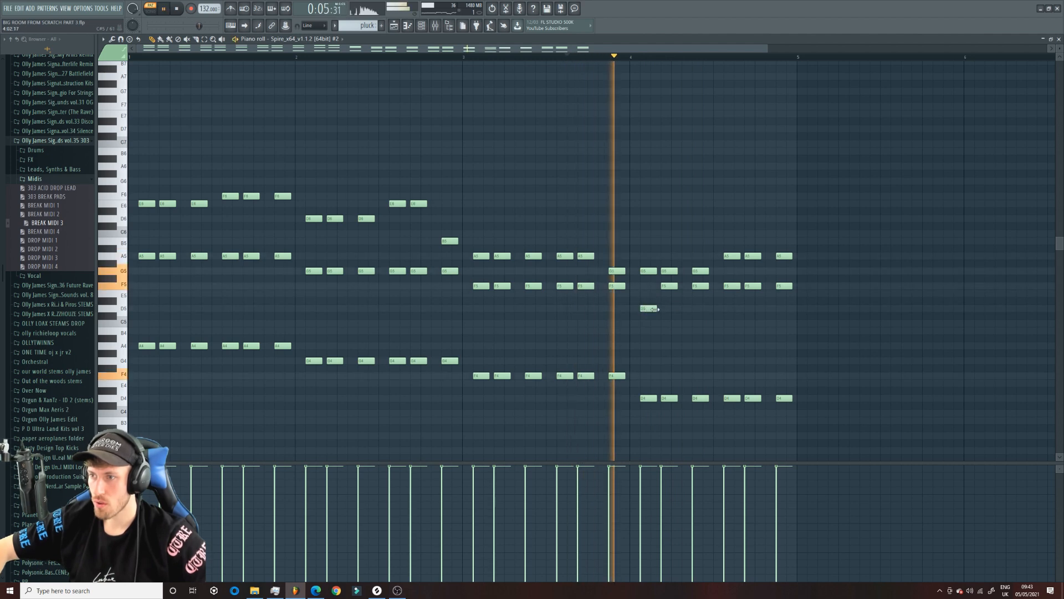
# Move the lowered D5 note of bar 4 back up to F5 and replay the pattern.
pyautogui.moveTo(669, 286); pyautogui.dragTo(701, 288)
pyautogui.press('space')
pyautogui.press('space')
pyautogui.press('space')
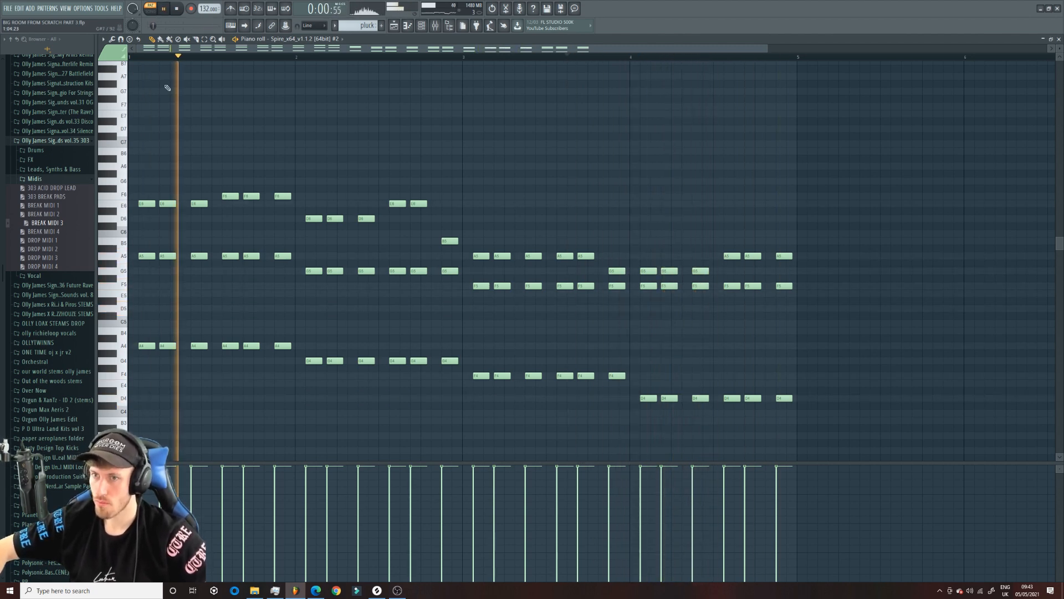
pyautogui.press('space')
# Duplicate the middle row of A5, G5 and F5 notes across all four bars down to E5, D5 and C5, and play from the start.
pyautogui.moveTo(146, 294); pyautogui.dragTo(892, 297)
pyautogui.keyDown('ctrl'); pyautogui.click(480, 257); pyautogui.keyUp('ctrl')
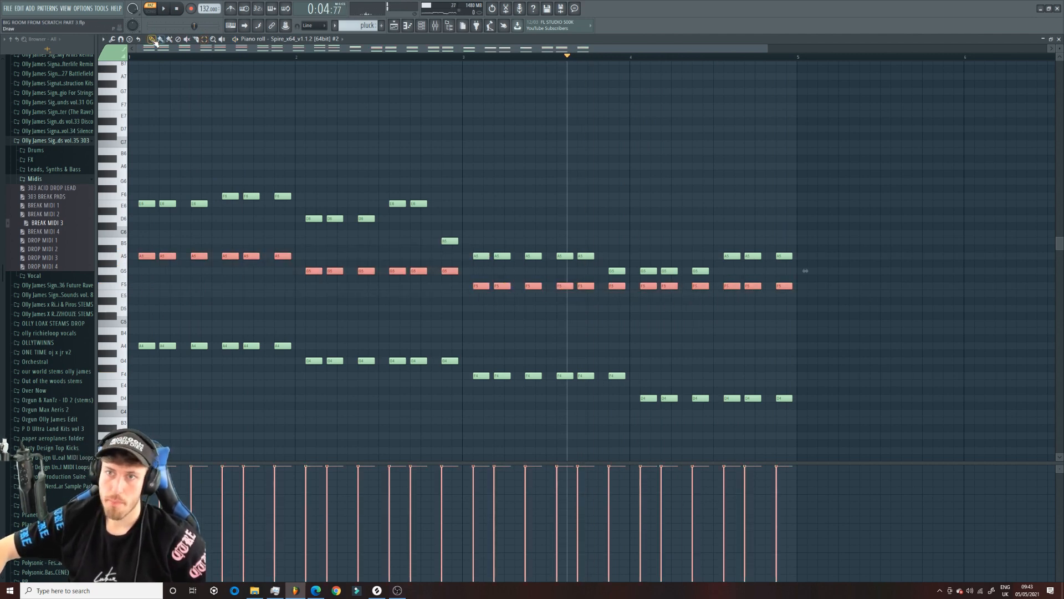
pyautogui.moveTo(145, 257); pyautogui.dragTo(144, 292)
pyautogui.press('space')
pyautogui.click(132, 57)
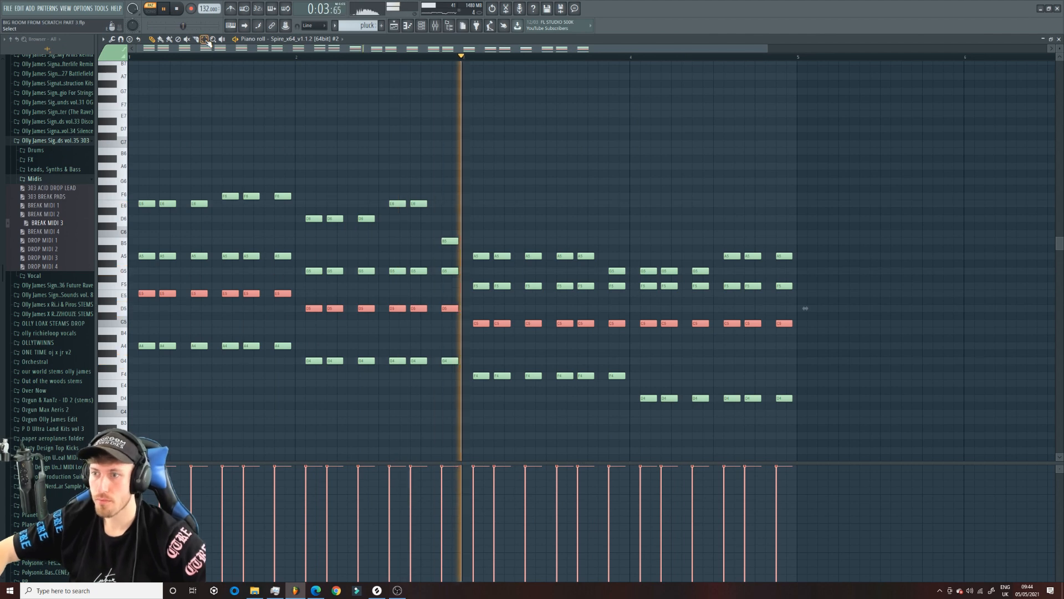
# Lower the six C5 notes of bar 4 by three semitones to A4 and restart playback.
pyautogui.click(207, 43)
pyautogui.moveTo(634, 309); pyautogui.dragTo(902, 364)
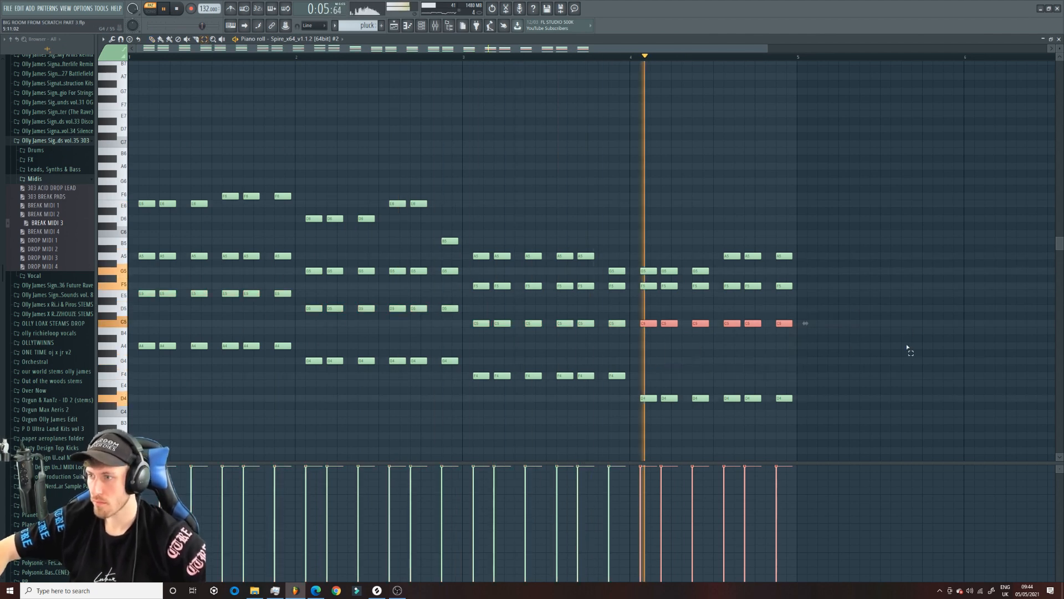
pyautogui.press('Down')
pyautogui.press('Down')
pyautogui.press('Down')
pyautogui.press('space')
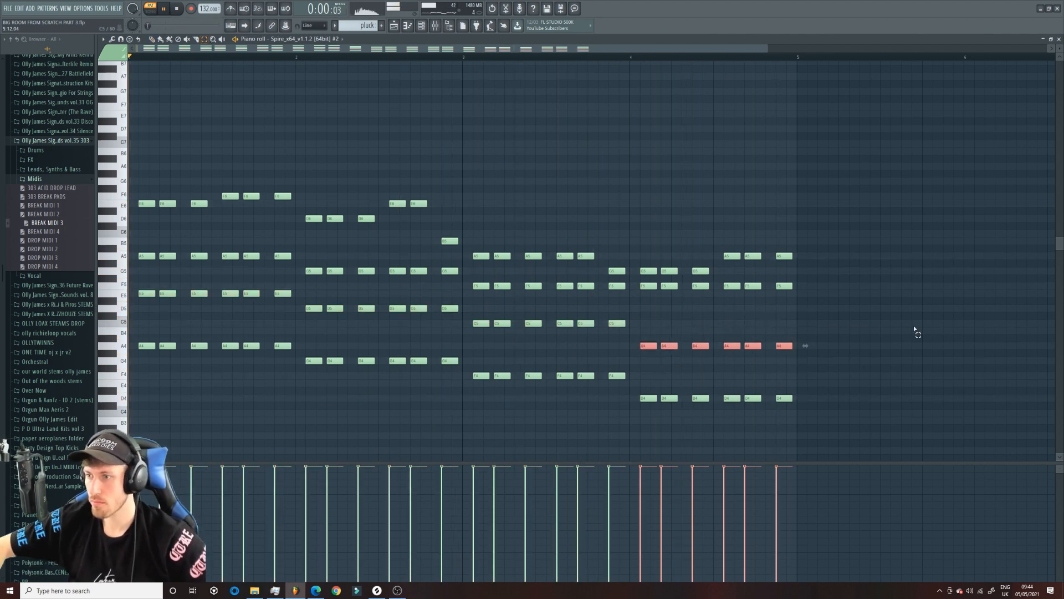
# Try the whole pattern one octave higher and undo the transposition.
pyautogui.click(515, 142)
pyautogui.hotkey('ctrl', 'Up')
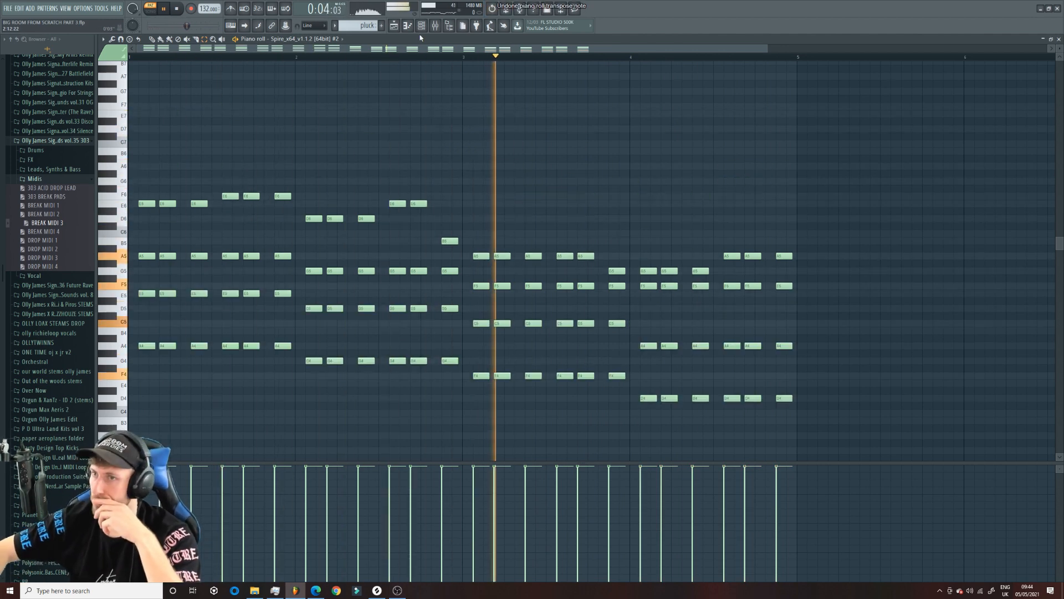
pyautogui.hotkey('ctrl', 'z')
# Open the second Spire and audition its preceding presets while the pattern plays, sweeping the filter 1 cutoff.
pyautogui.press('F6')
pyautogui.press('F6')
pyautogui.moveTo(637, 337); pyautogui.dragTo(804, 355)
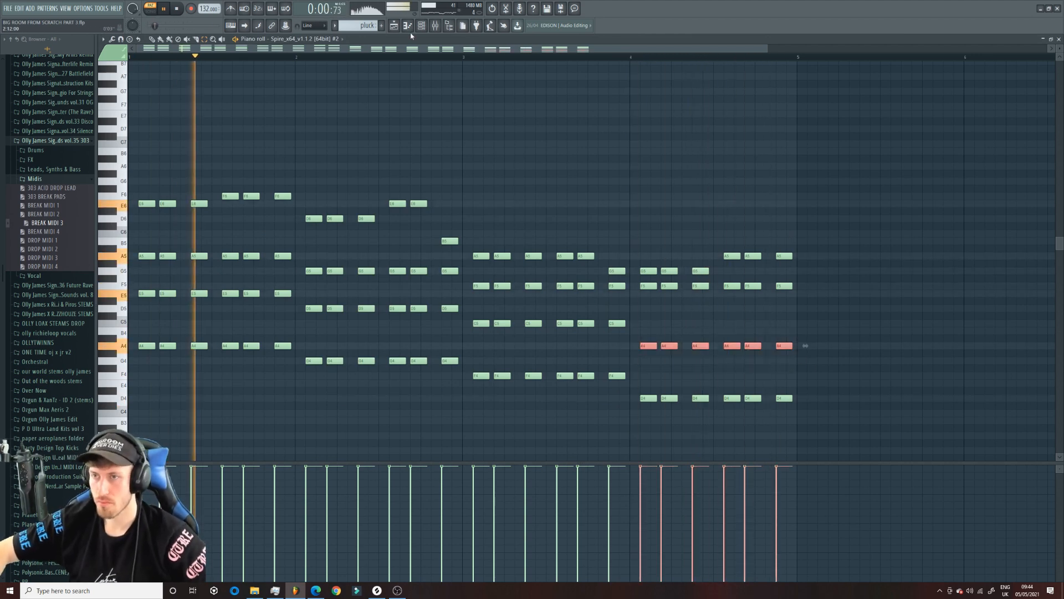
pyautogui.press('F6')
pyautogui.click(152, 358)
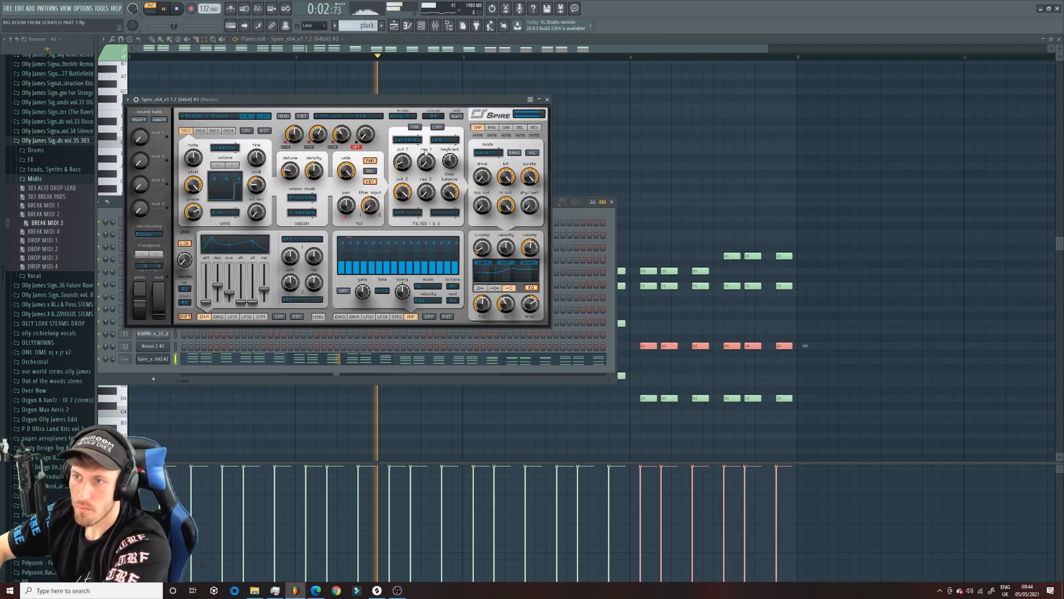
pyautogui.click(251, 117)
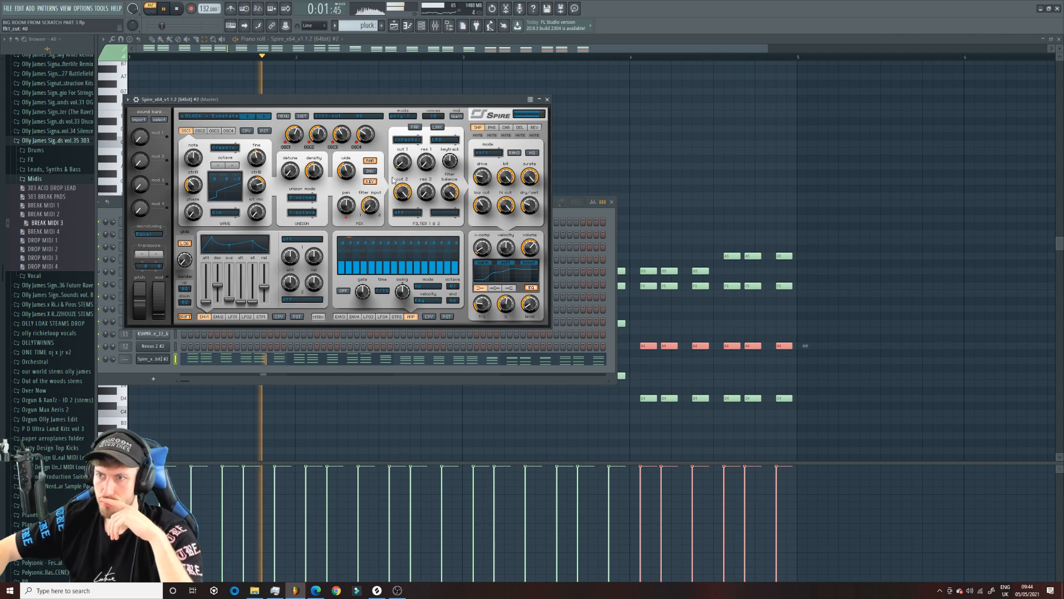
pyautogui.click(244, 117)
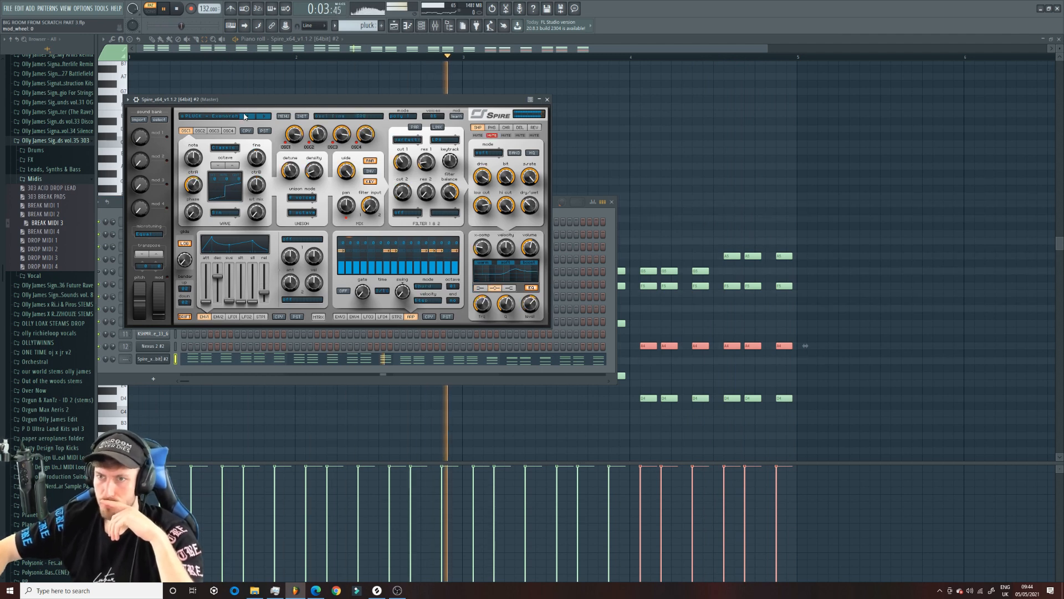
pyautogui.click(245, 118)
pyautogui.click(245, 117)
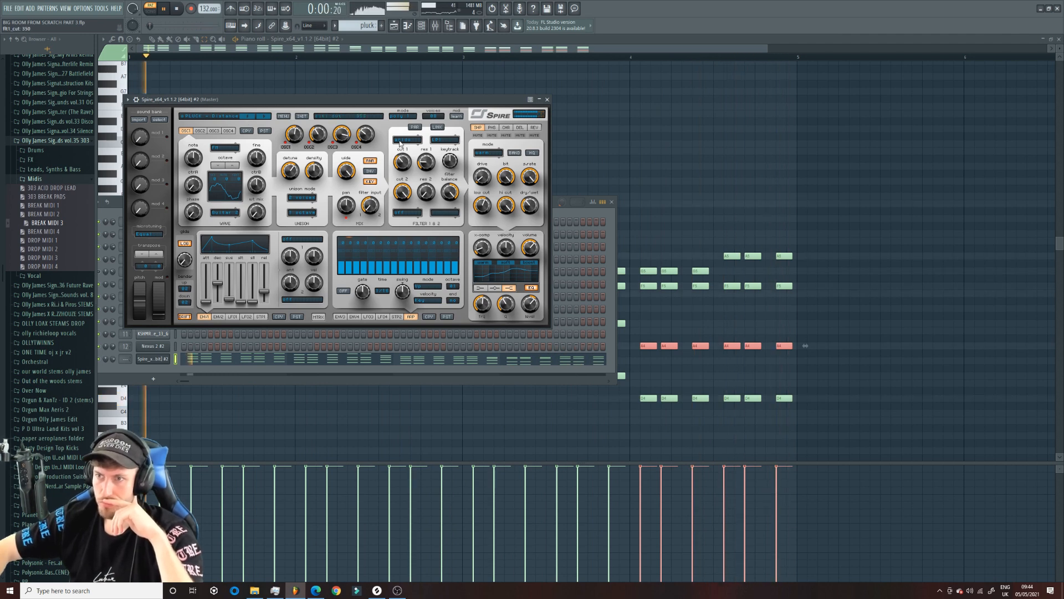
pyautogui.click(254, 120)
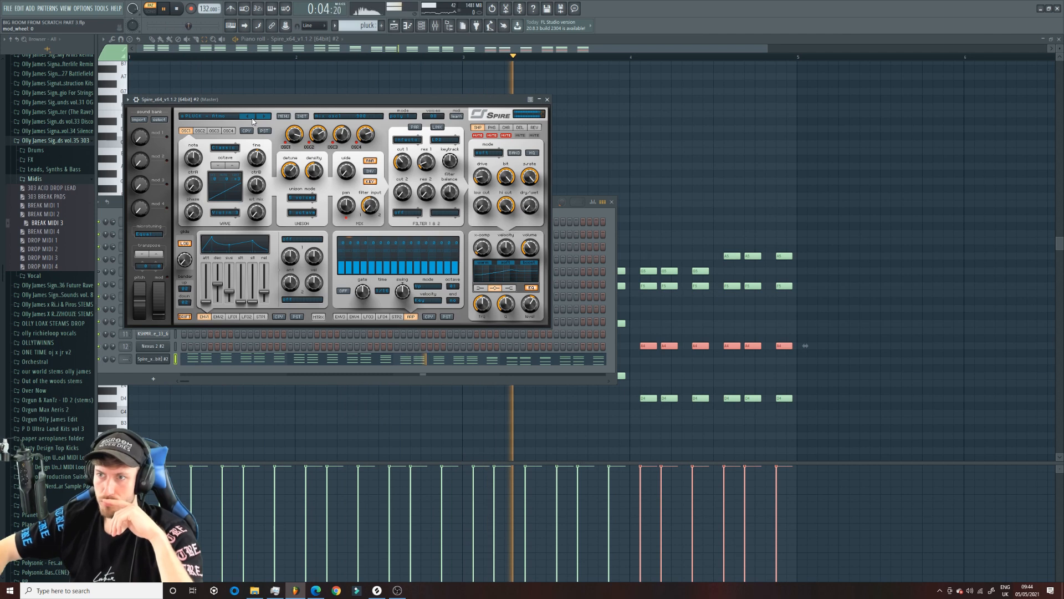
pyautogui.click(252, 121)
# Move forward through the second Spire's presets, choose a pluck and adjust its filter 1 cutoff.
pyautogui.click(264, 121)
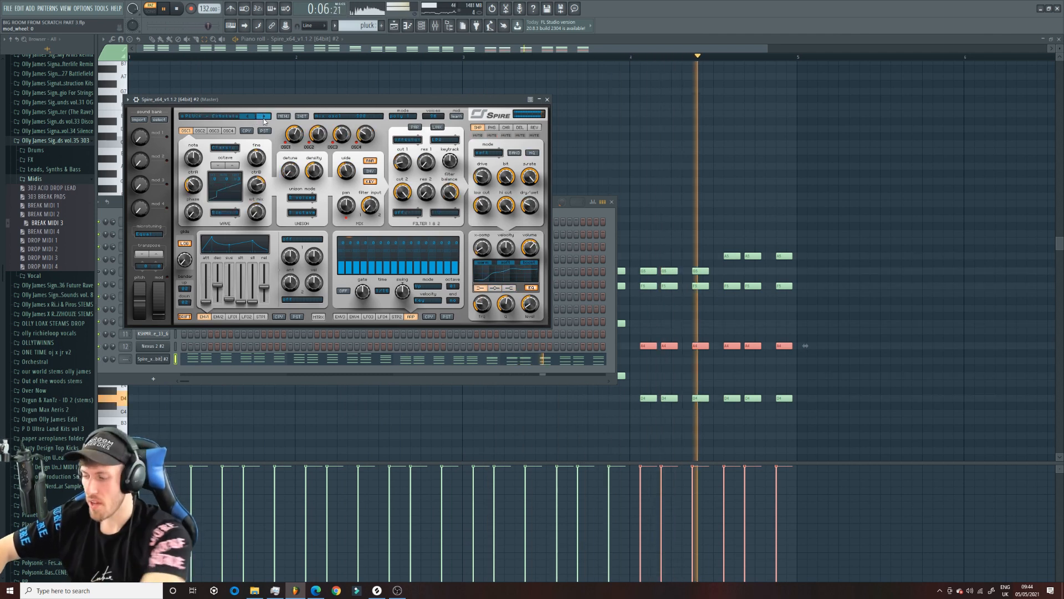
pyautogui.click(265, 121)
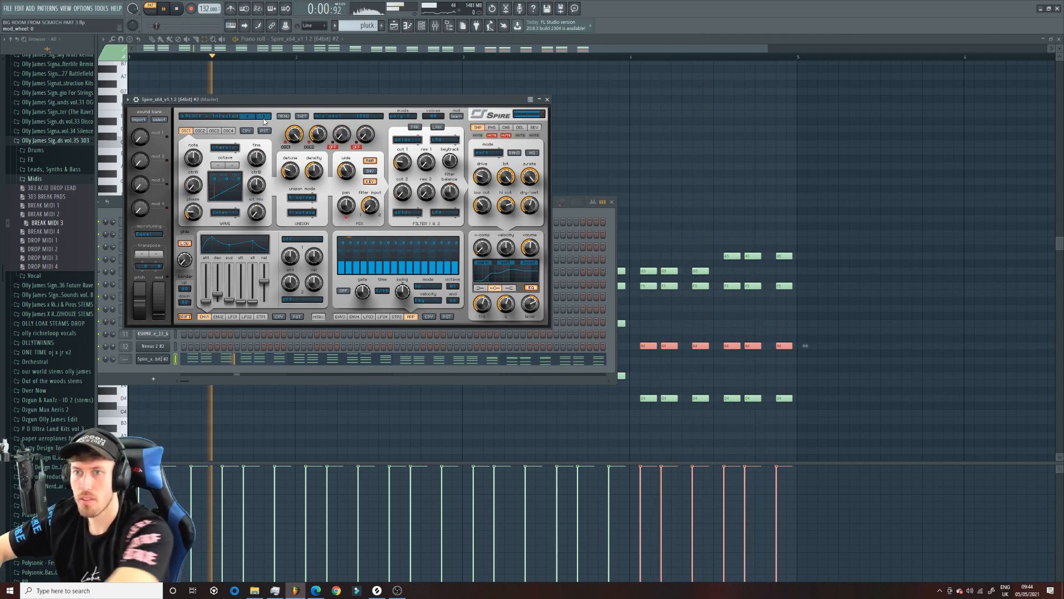
pyautogui.click(263, 118)
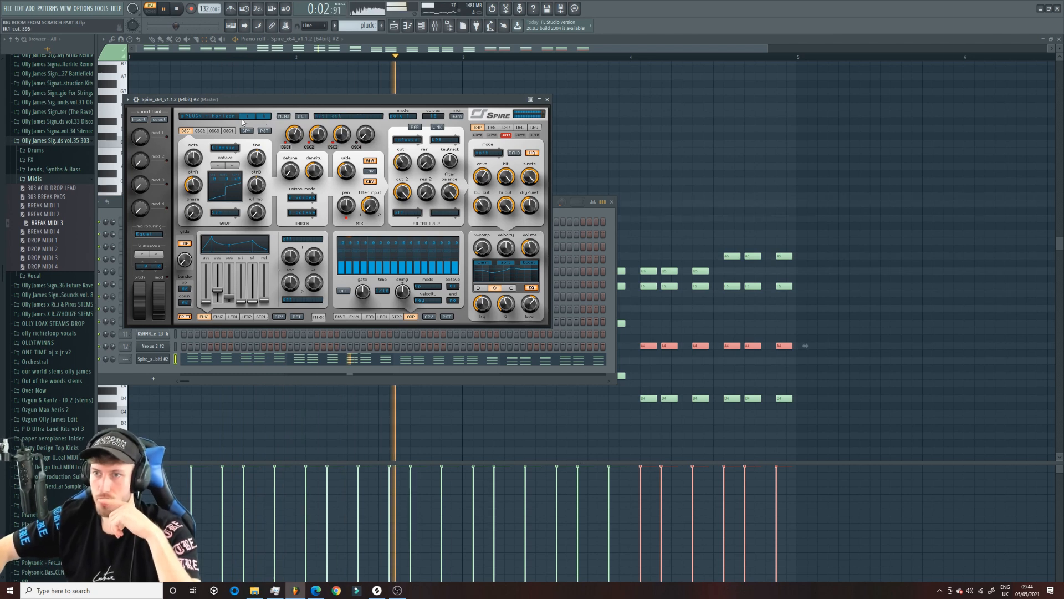
pyautogui.click(265, 119)
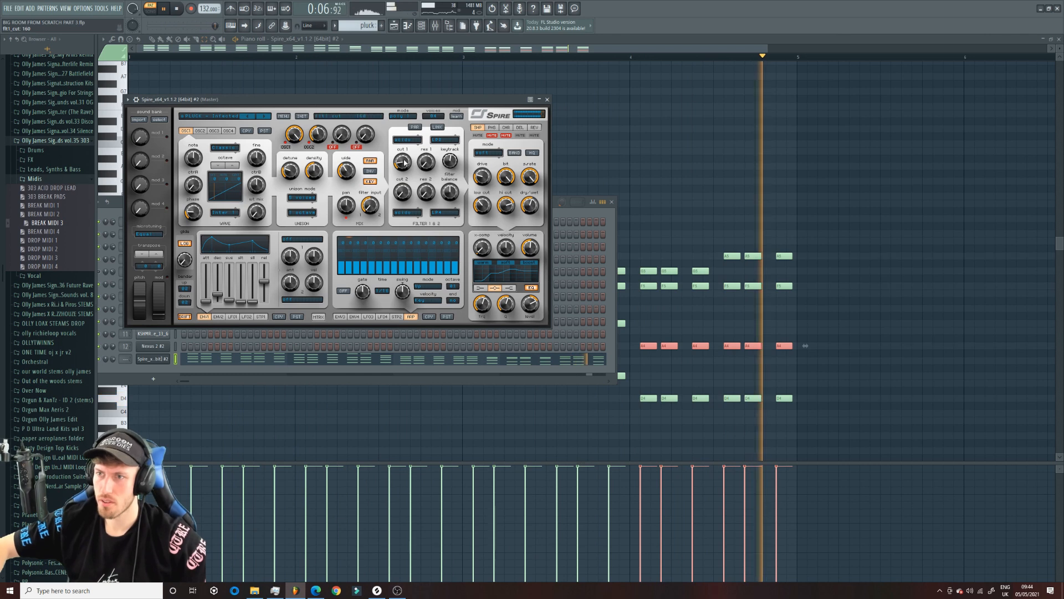
# Transpose the entire pluck pattern up one octave while it plays.
pyautogui.click(808, 223)
pyautogui.scroll(-2, 830, 320)
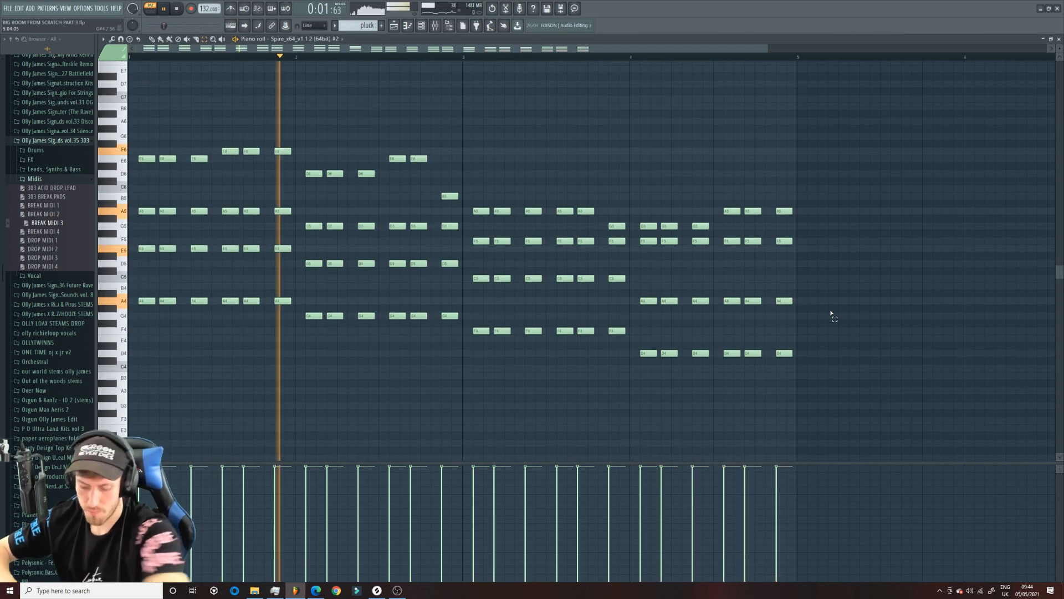
pyautogui.hotkey('ctrl', 'Up')
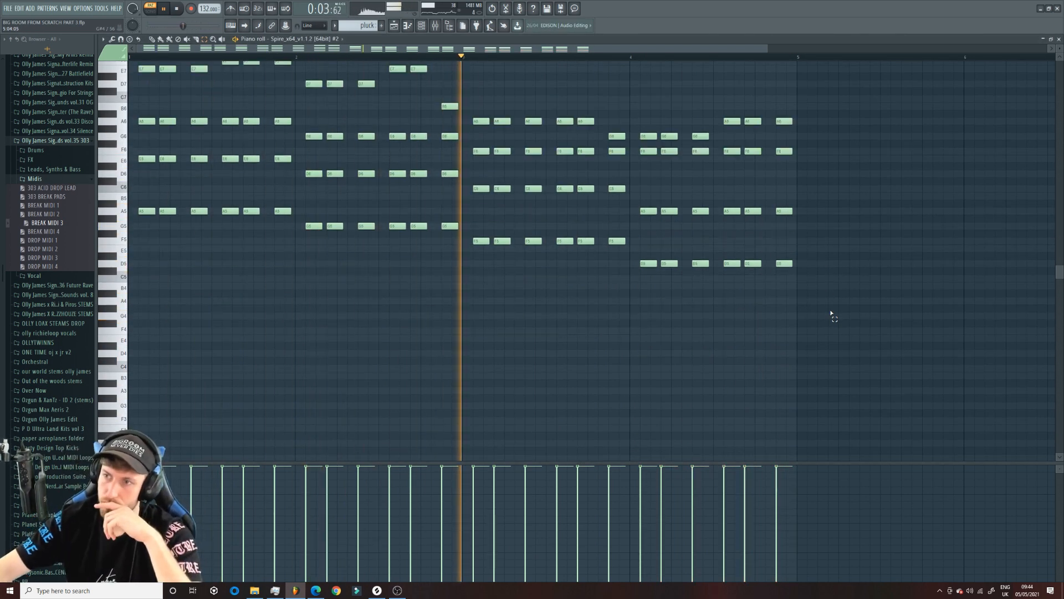
pyautogui.scroll(2, 809, 301)
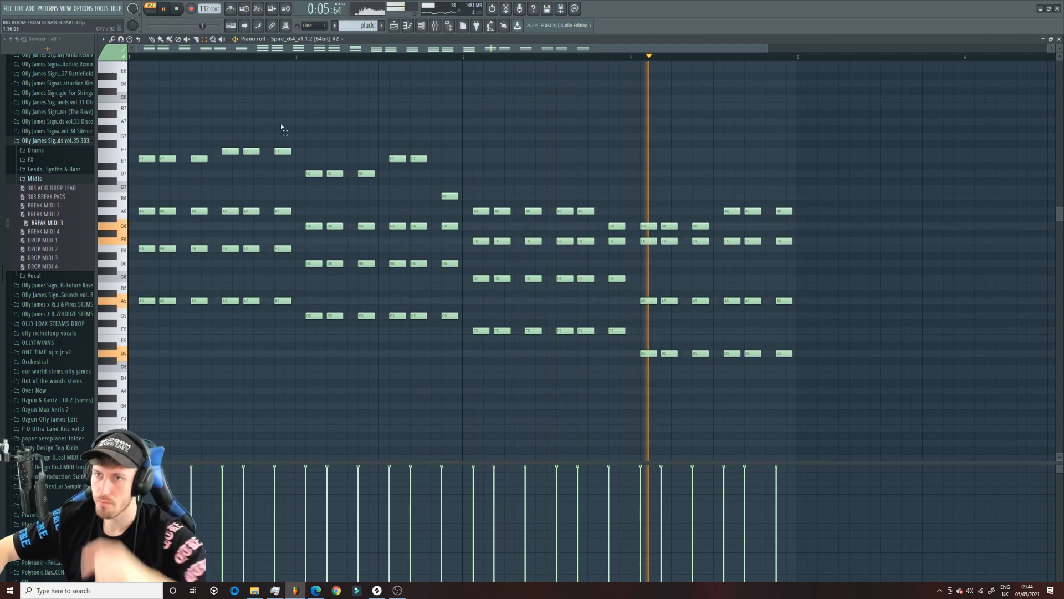
# Try three added D6 notes in the second half of bar 4, replaying from late in bar 3, and remove them.
pyautogui.moveTo(620, 57); pyautogui.dragTo(557, 58)
pyautogui.click(732, 263)
pyautogui.click(752, 264)
pyautogui.click(770, 264)
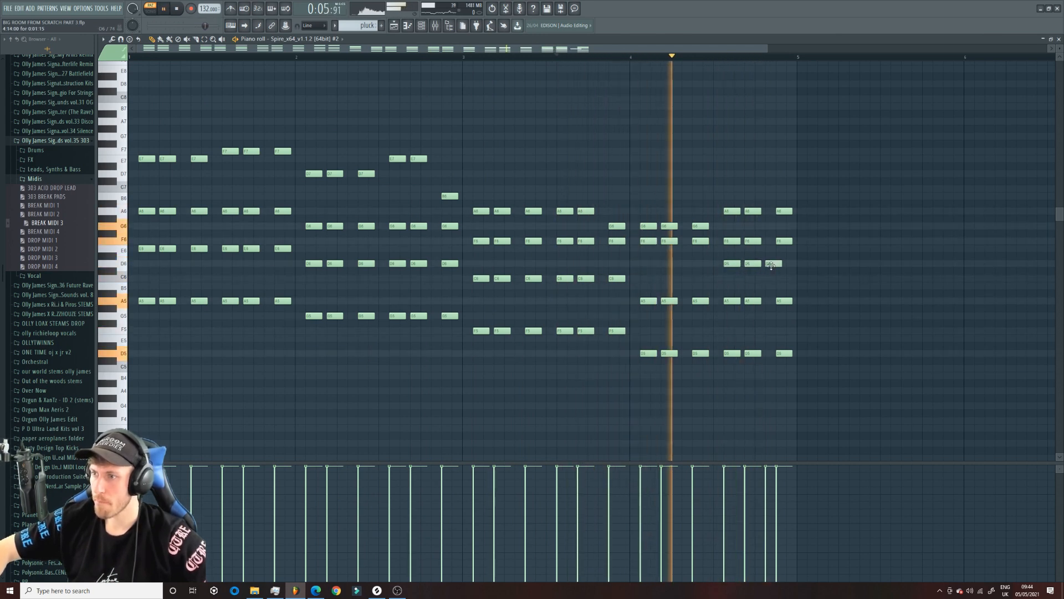
pyautogui.rightClick(774, 264)
pyautogui.rightClick(752, 264)
pyautogui.rightClick(732, 264)
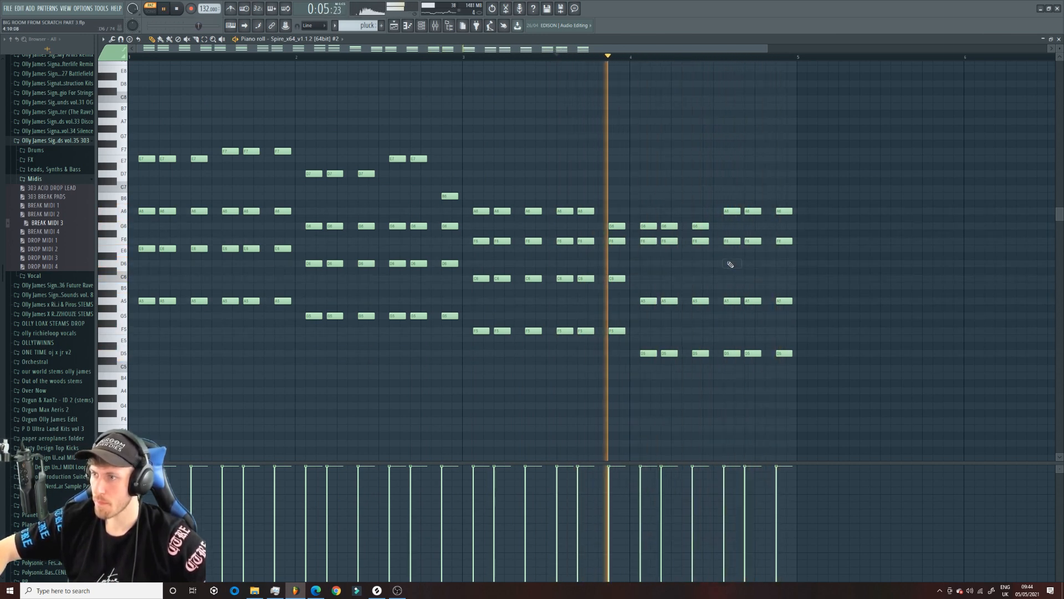
# Try two added D7 notes in bar 4, remove them and transpose the whole pattern down one octave.
pyautogui.click(731, 173)
pyautogui.click(752, 173)
pyautogui.rightClick(752, 174)
pyautogui.rightClick(732, 174)
pyautogui.hotkey('ctrl', 'Down')
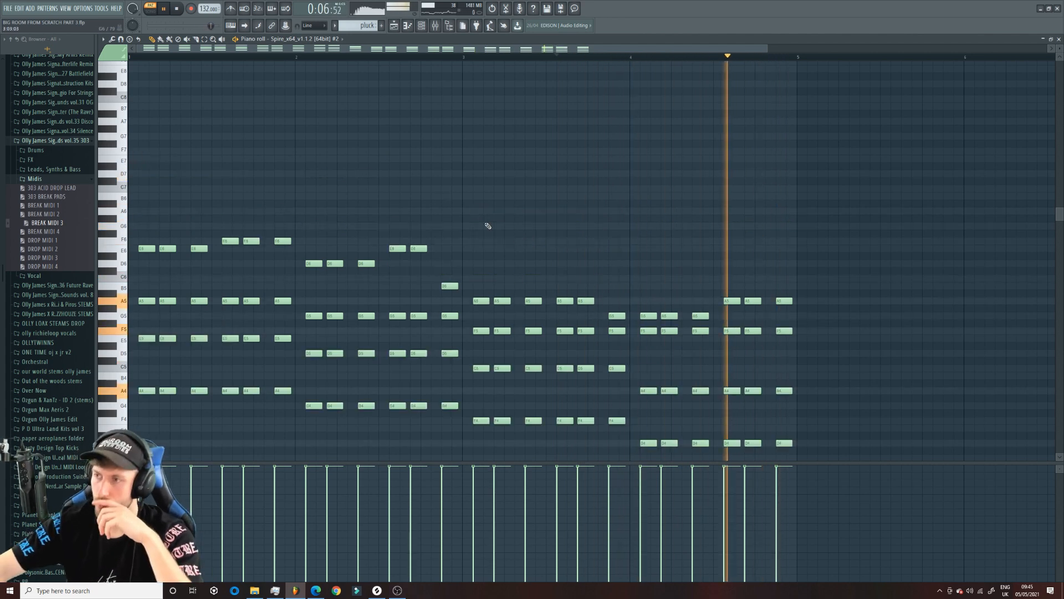
# Place two back-to-back pluck pattern clips on Track 3 of the playlist, starting at bars 27 and 31.
pyautogui.click(393, 28)
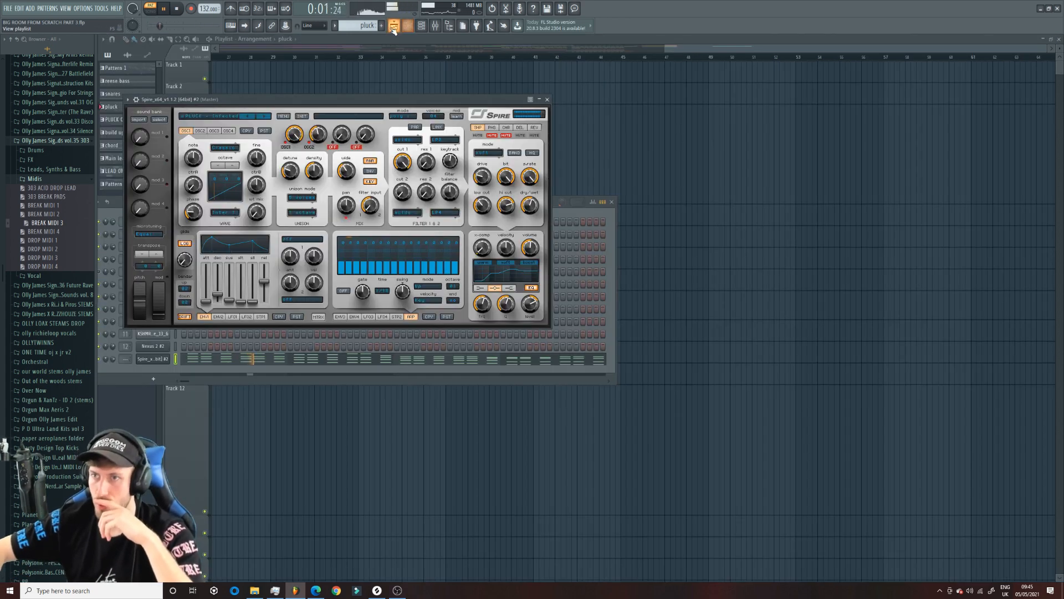
pyautogui.moveTo(677, 48); pyautogui.dragTo(609, 48)
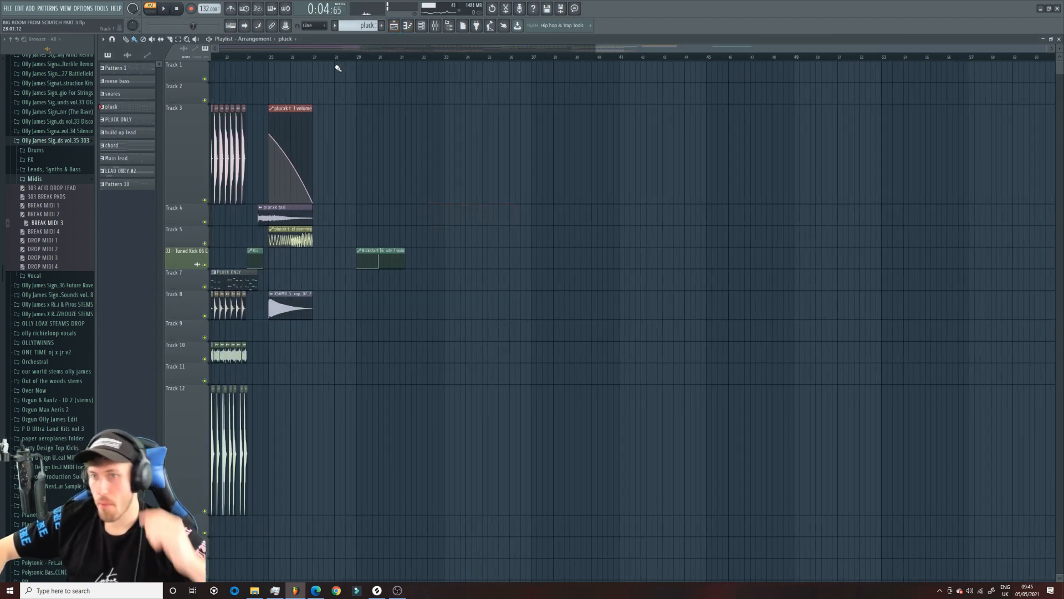
pyautogui.moveTo(316, 57); pyautogui.dragTo(444, 57)
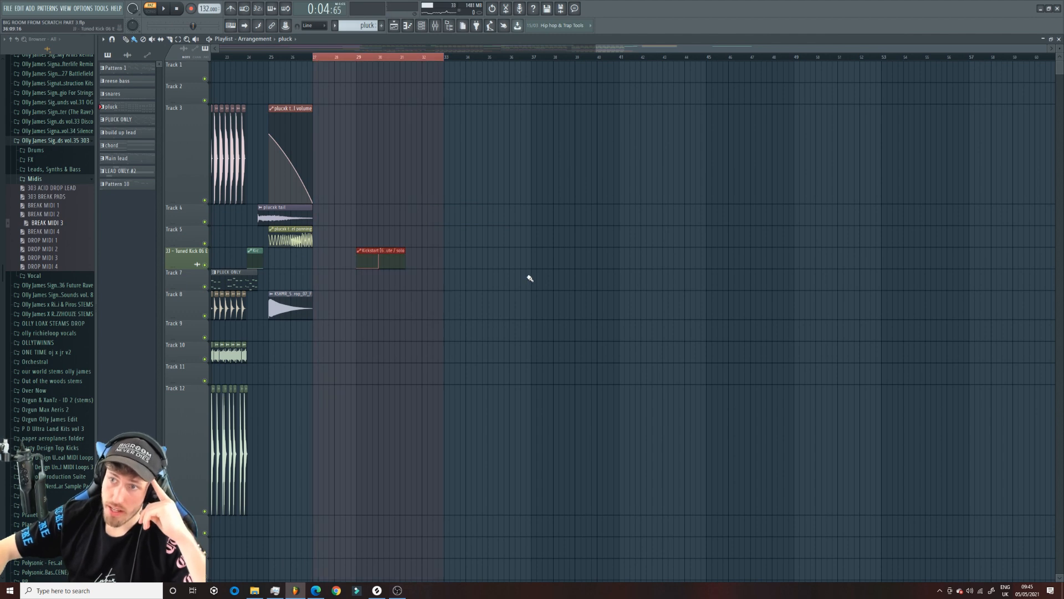
pyautogui.click(475, 189)
pyautogui.moveTo(520, 183); pyautogui.dragTo(379, 173)
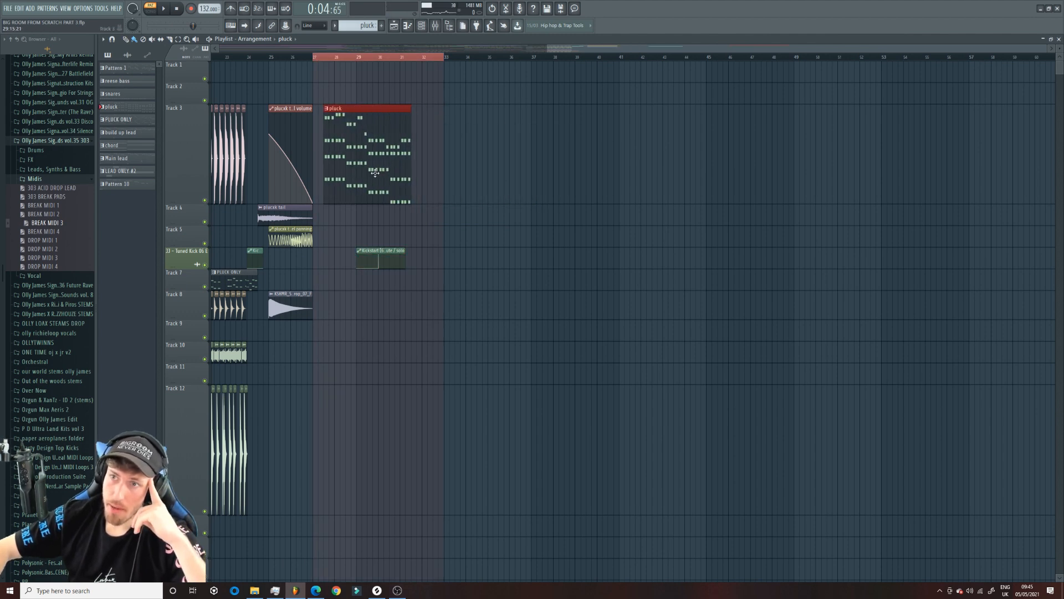
pyautogui.click(407, 147)
pyautogui.rightClick(409, 147)
pyautogui.click(419, 147)
pyautogui.moveTo(443, 148); pyautogui.dragTo(429, 148)
pyautogui.moveTo(337, 57); pyautogui.dragTo(444, 58)
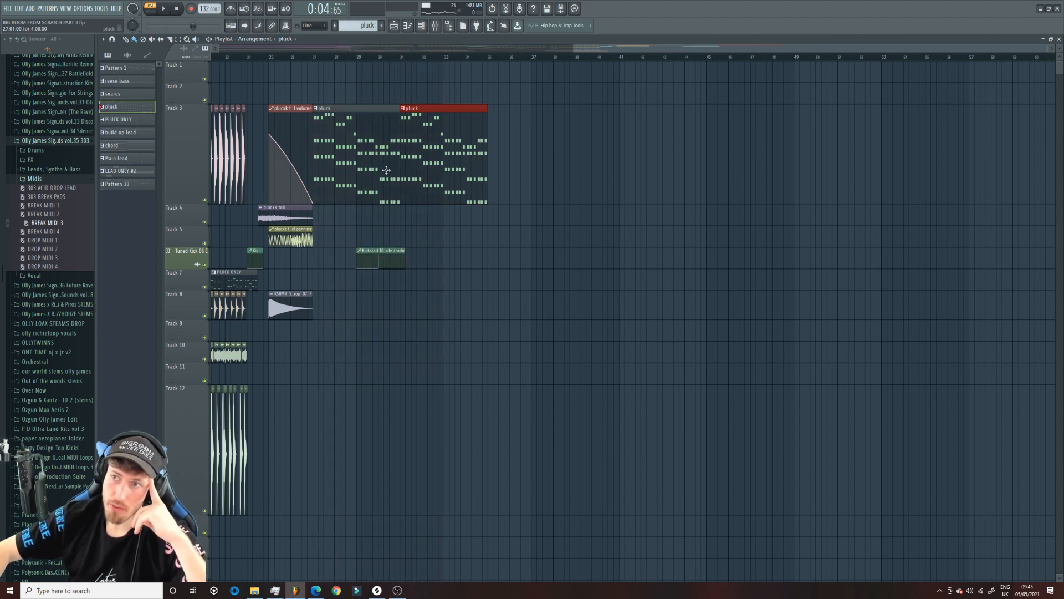
# Move both pluck clips to start at bar 35 and set the time selection across their full length.
pyautogui.moveTo(417, 155); pyautogui.dragTo(502, 157)
pyautogui.moveTo(380, 153); pyautogui.dragTo(624, 155)
pyautogui.moveTo(489, 57); pyautogui.dragTo(663, 65)
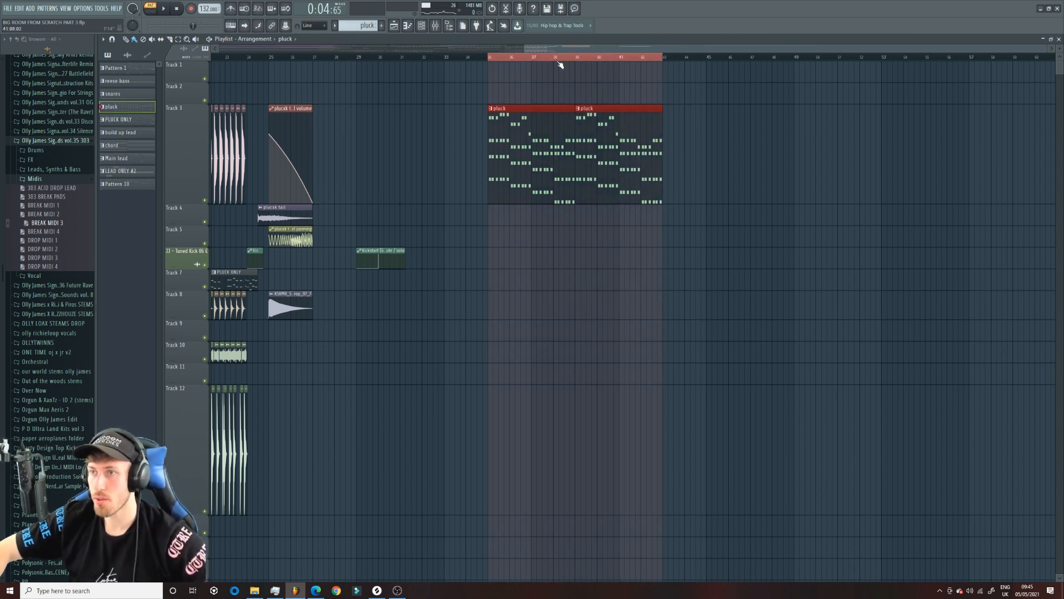
# Create an automation clip for the second Spire's last tweaked parameter, the filter 1 cutoff, over the selected bars.
pyautogui.click(421, 25)
pyautogui.click(160, 359)
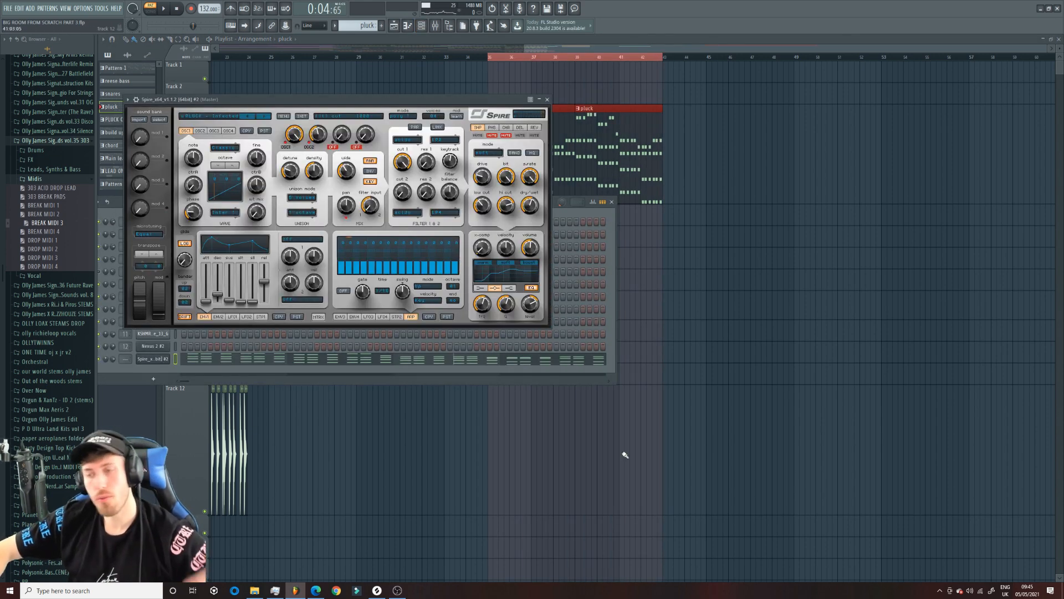
pyautogui.click(104, 9)
pyautogui.moveTo(157, 116)
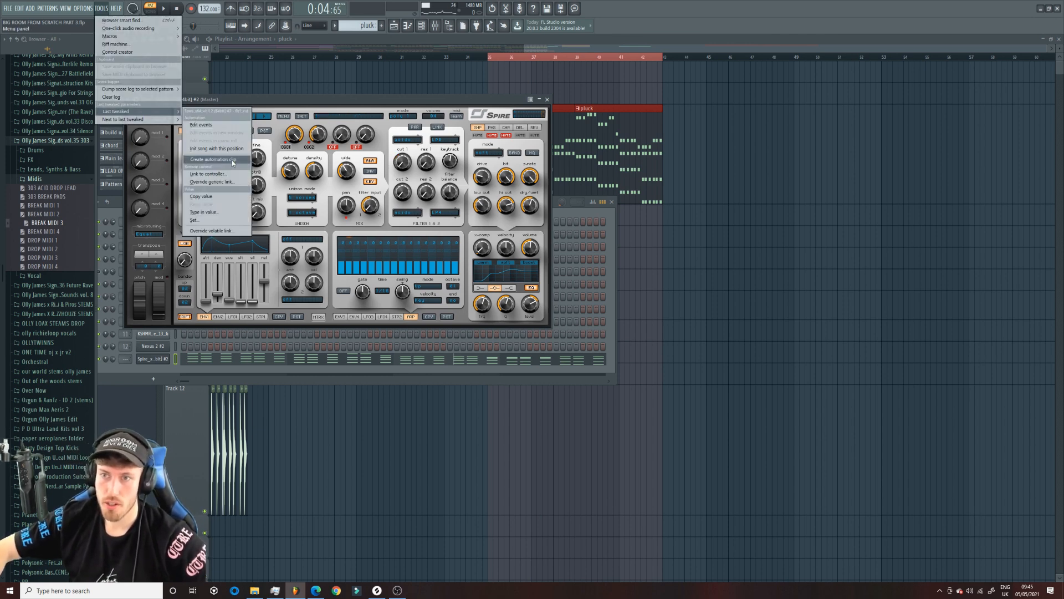
pyautogui.click(212, 160)
# Raise the end point of the filter cutoff automation so it climbs across the clip, and play it in song mode.
pyautogui.click(663, 83)
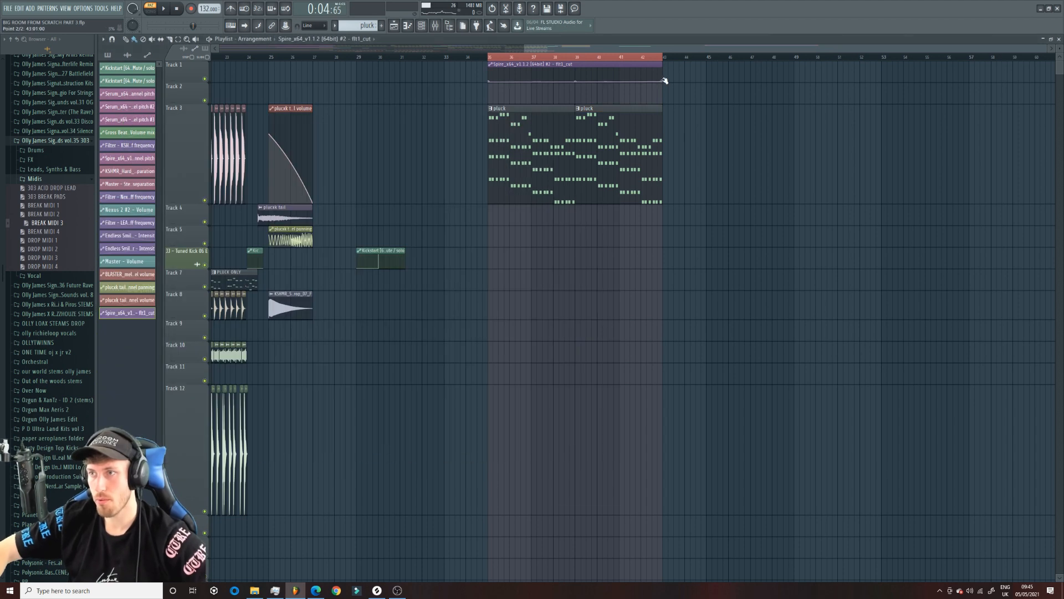
pyautogui.press('l')
pyautogui.press('space')
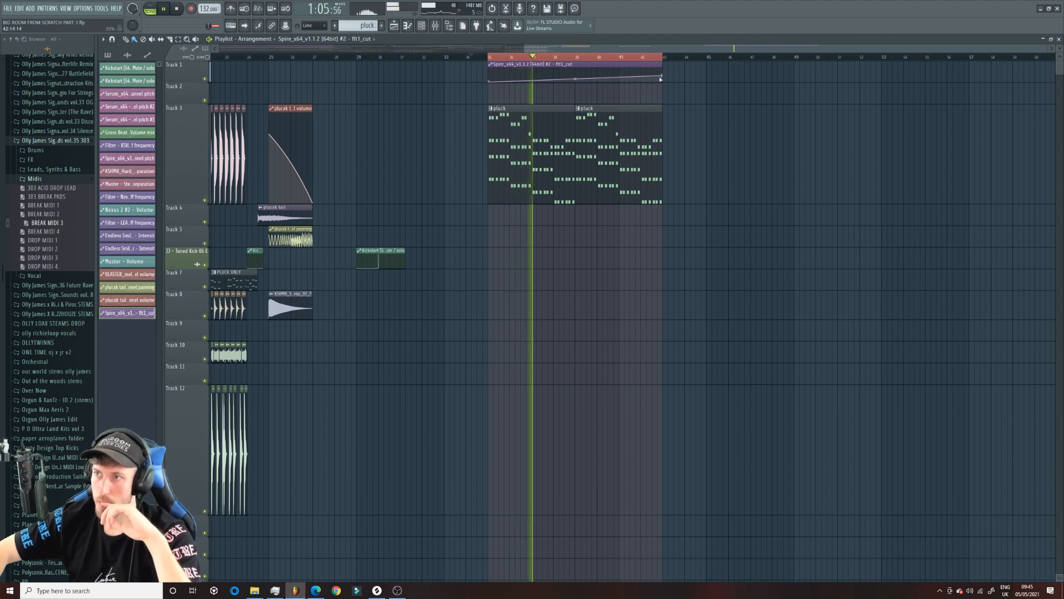
# Open the pluck's second Spire synth, set its delay color to 725 and turn off the reverb mute.
pyautogui.click(424, 30)
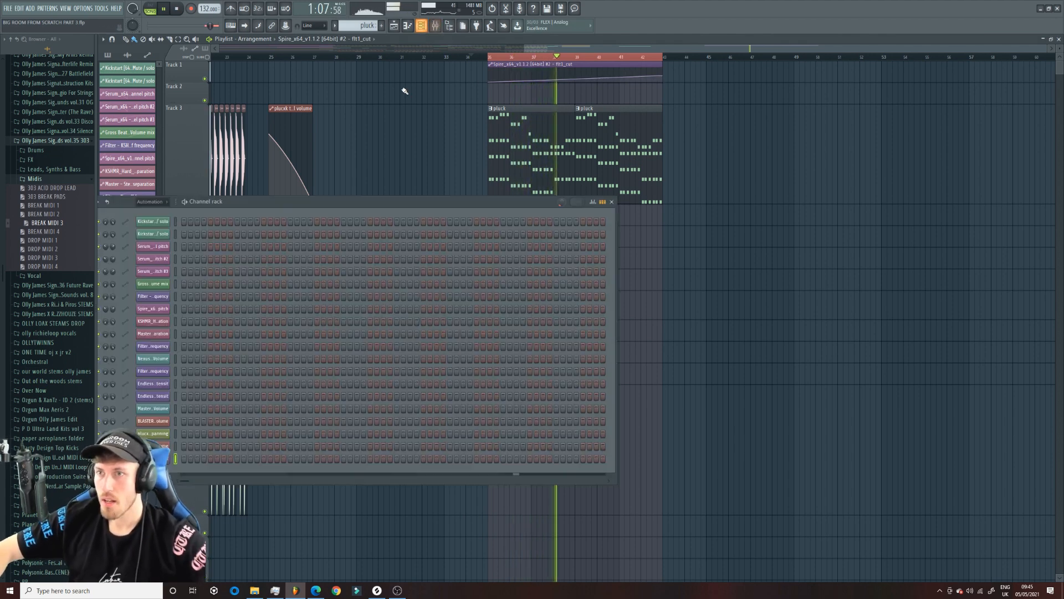
pyautogui.doubleClick(600, 173)
pyautogui.click(422, 27)
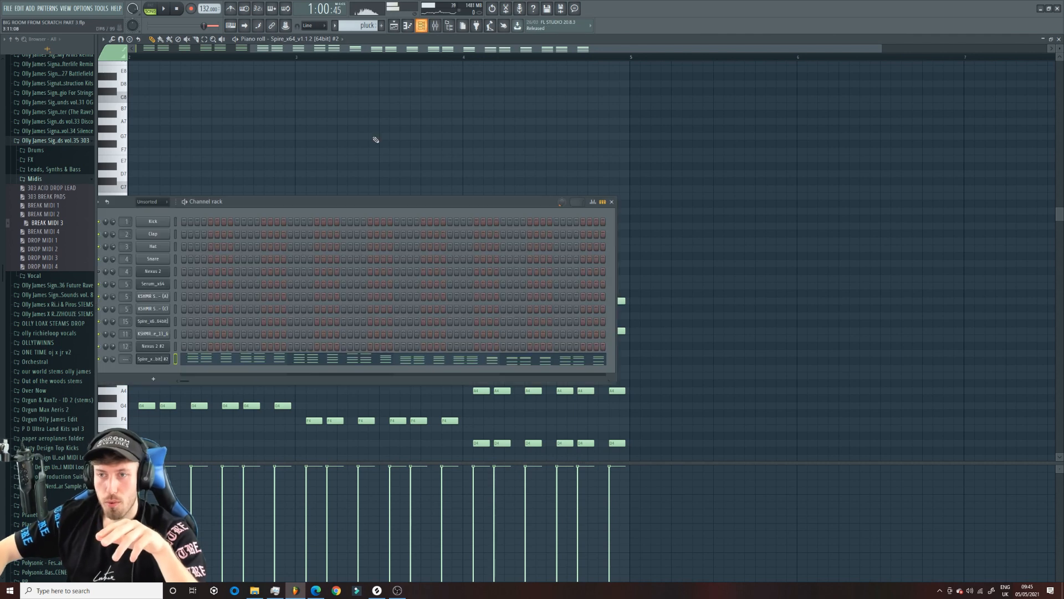
pyautogui.click(153, 358)
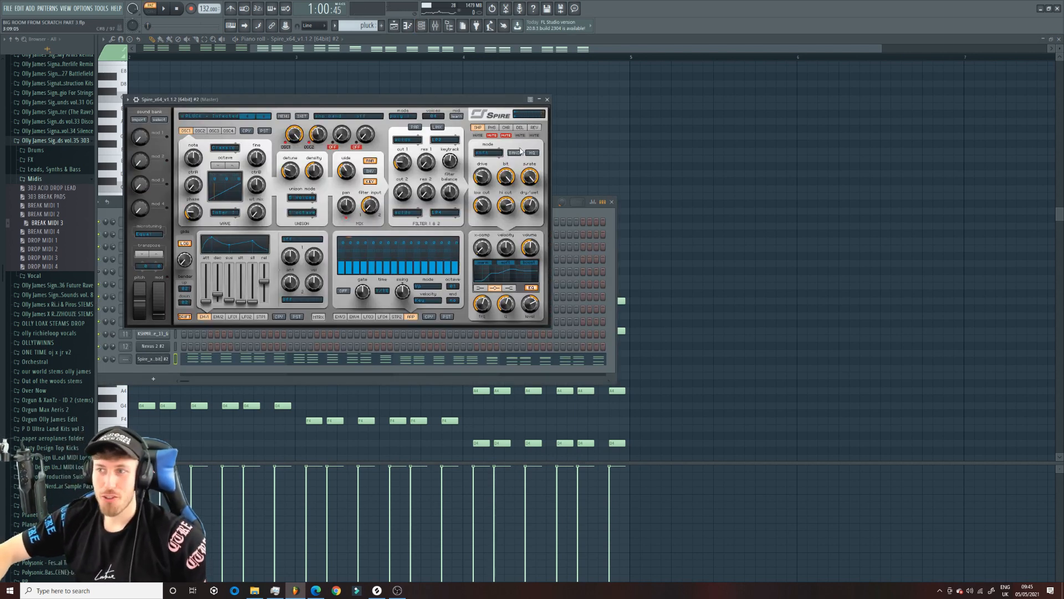
pyautogui.click(535, 127)
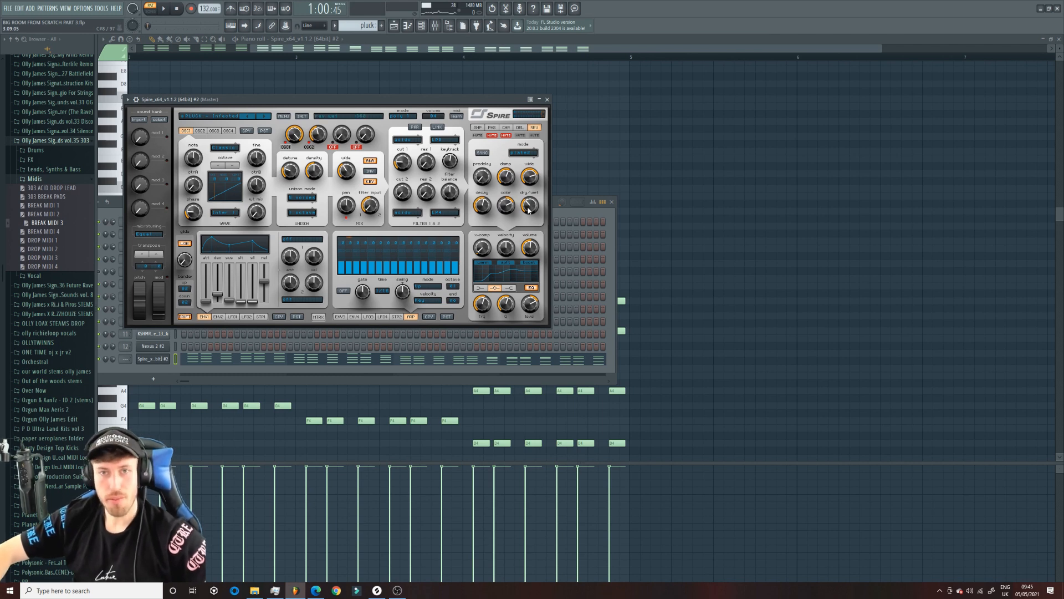
pyautogui.click(518, 128)
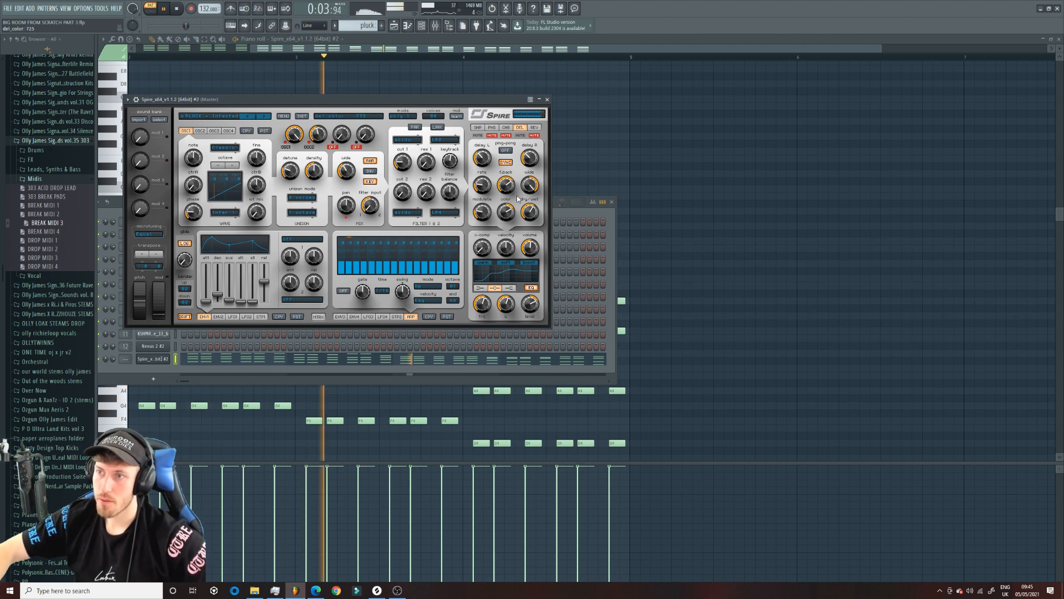
pyautogui.click(534, 136)
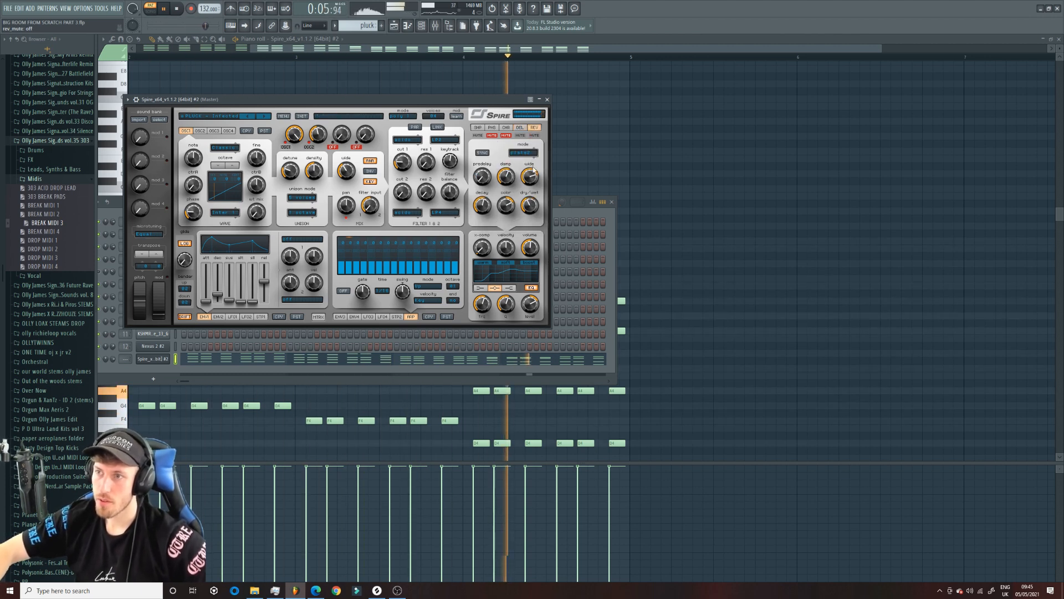
# Return to the playlist and play the pluck section from bar 35 in song mode.
pyautogui.click(396, 26)
pyautogui.press('l')
pyautogui.click(486, 58)
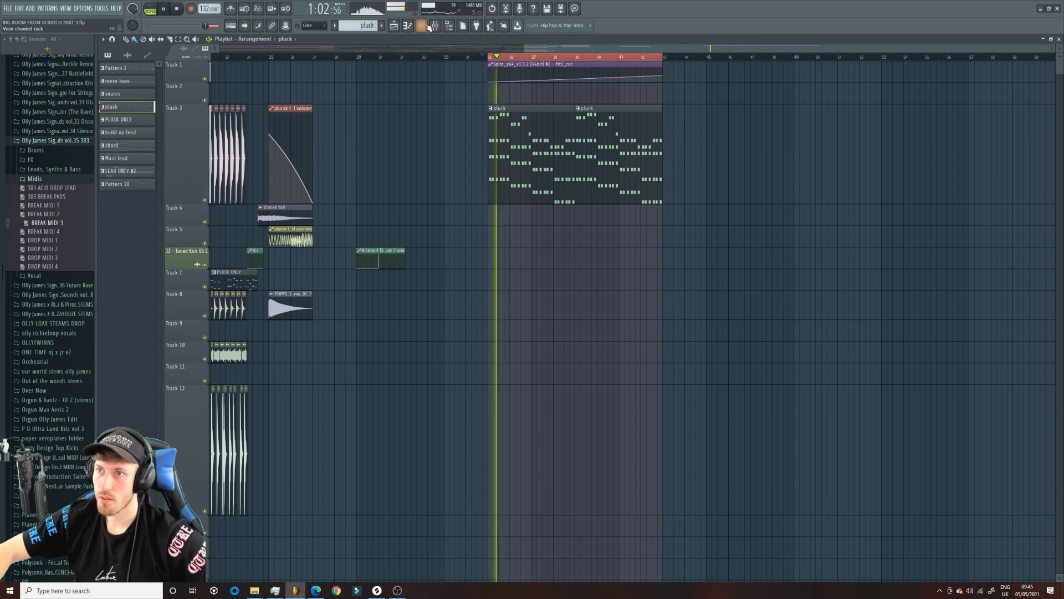
# Route the second Spire channel to mixer track 19 and rename that track "trance plucks".
pyautogui.click(420, 26)
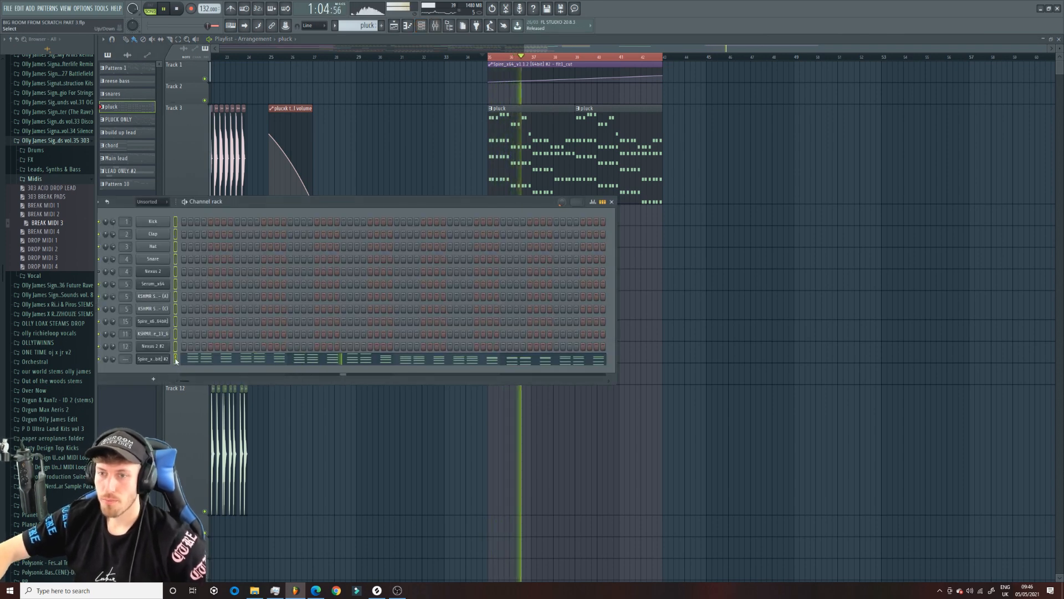
pyautogui.hotkey('ctrl', 'l')
pyautogui.rightClick(493, 400)
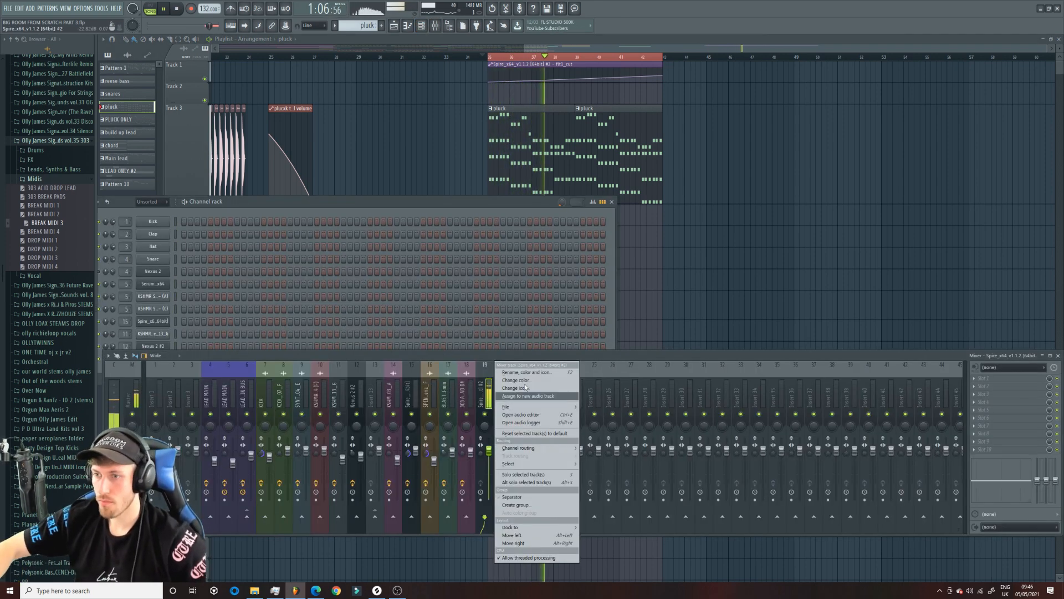
pyautogui.click(553, 373)
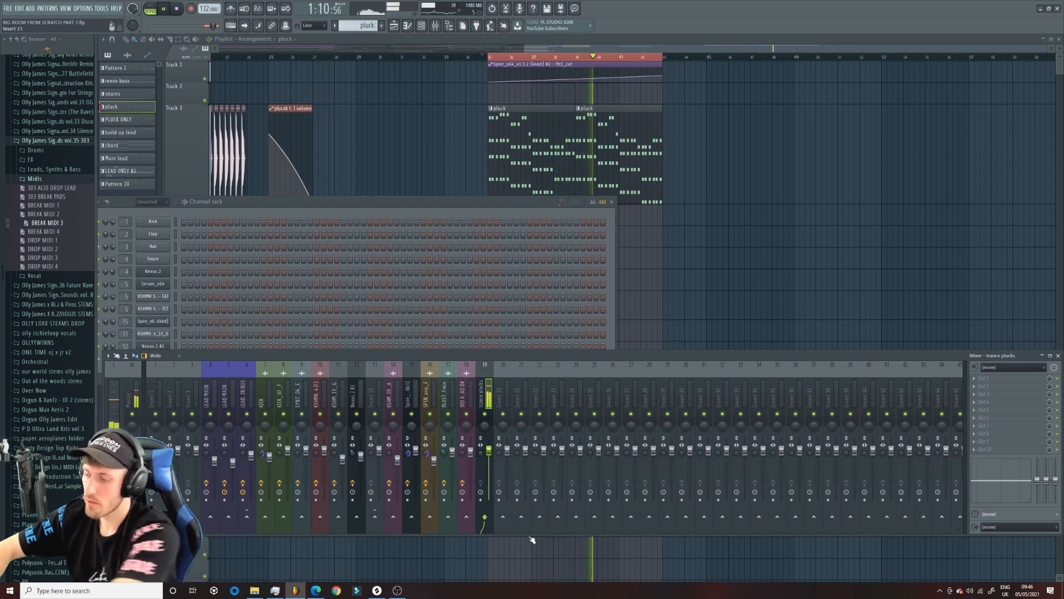
pyautogui.doubleClick(565, 124)
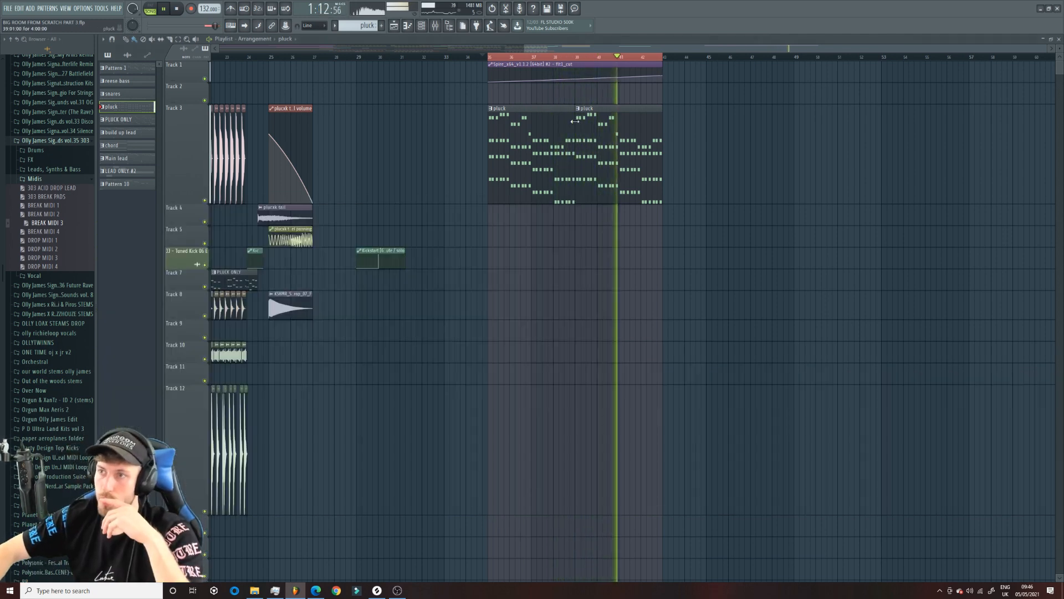
# Open the pluck's Spire synth during playback and adjust its delay modulation, reverb wet level and reverb predelay.
pyautogui.click(422, 26)
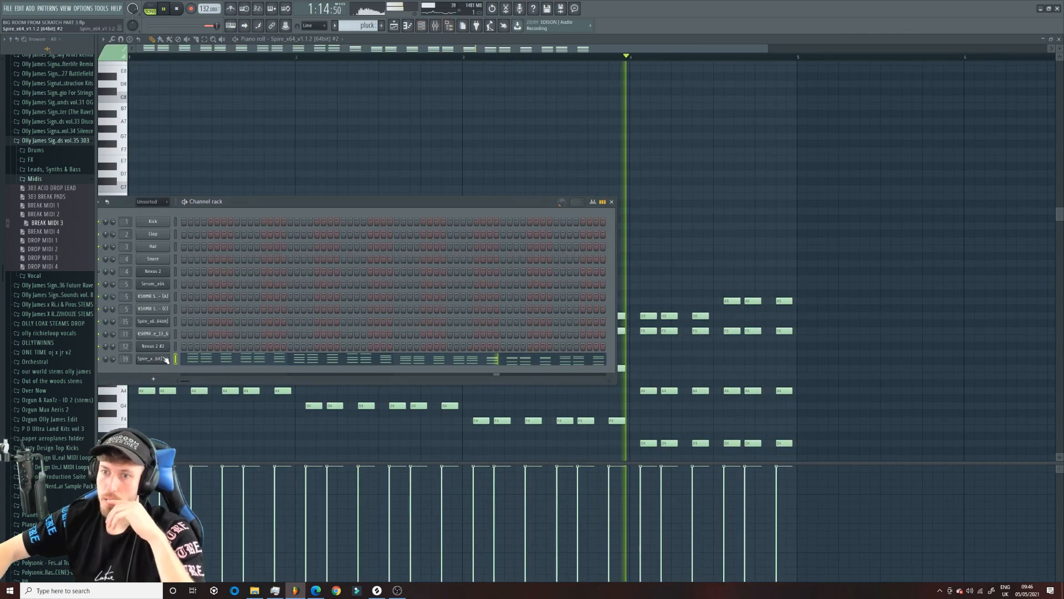
pyautogui.click(153, 358)
pyautogui.moveTo(530, 216); pyautogui.dragTo(528, 219)
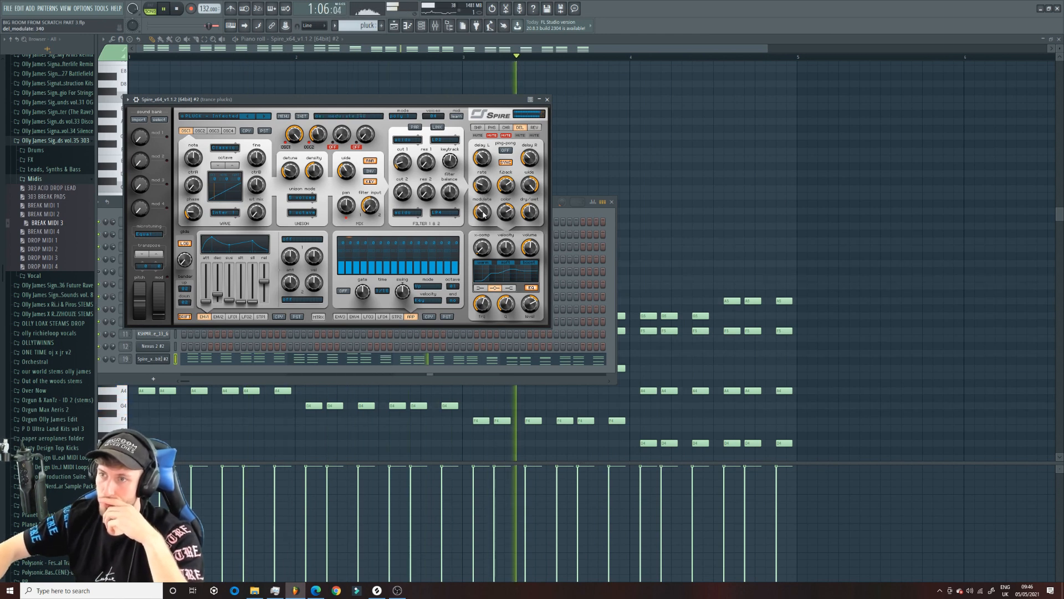
pyautogui.click(534, 127)
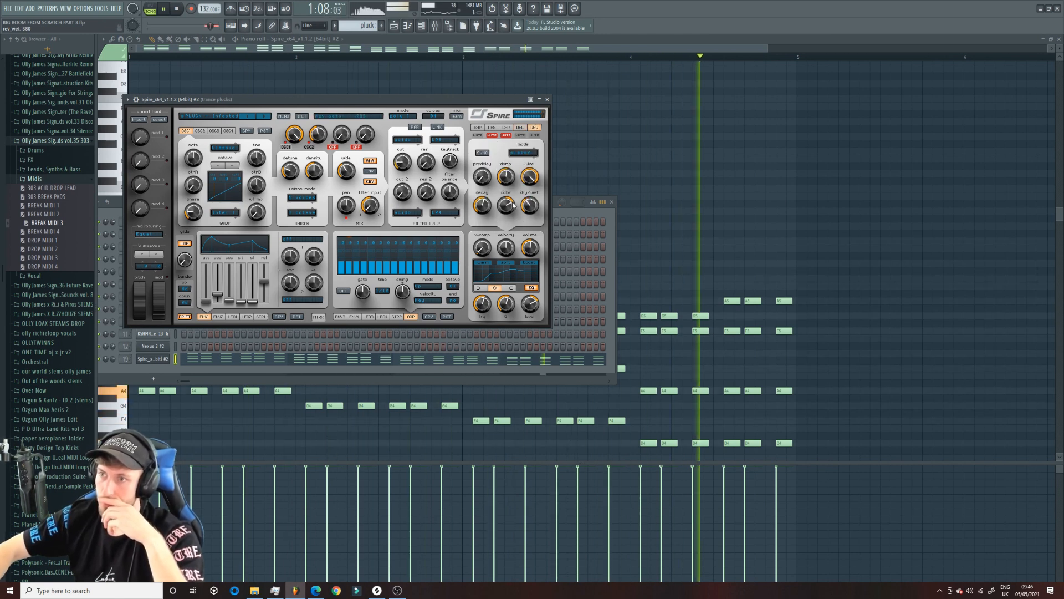
pyautogui.moveTo(508, 245); pyautogui.dragTo(504, 215)
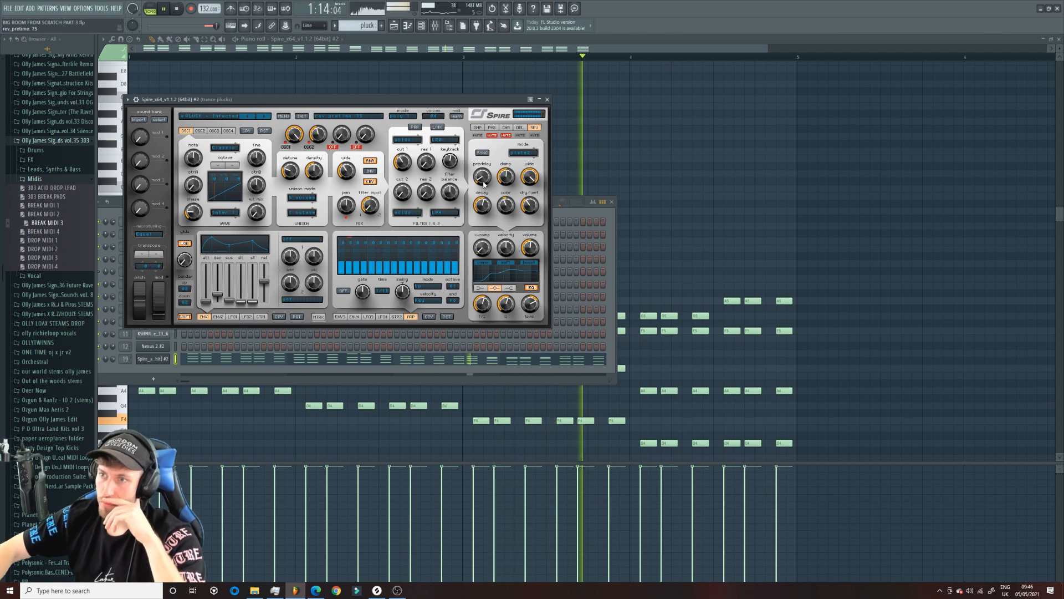
pyautogui.moveTo(508, 180); pyautogui.dragTo(504, 178)
pyautogui.press('space')
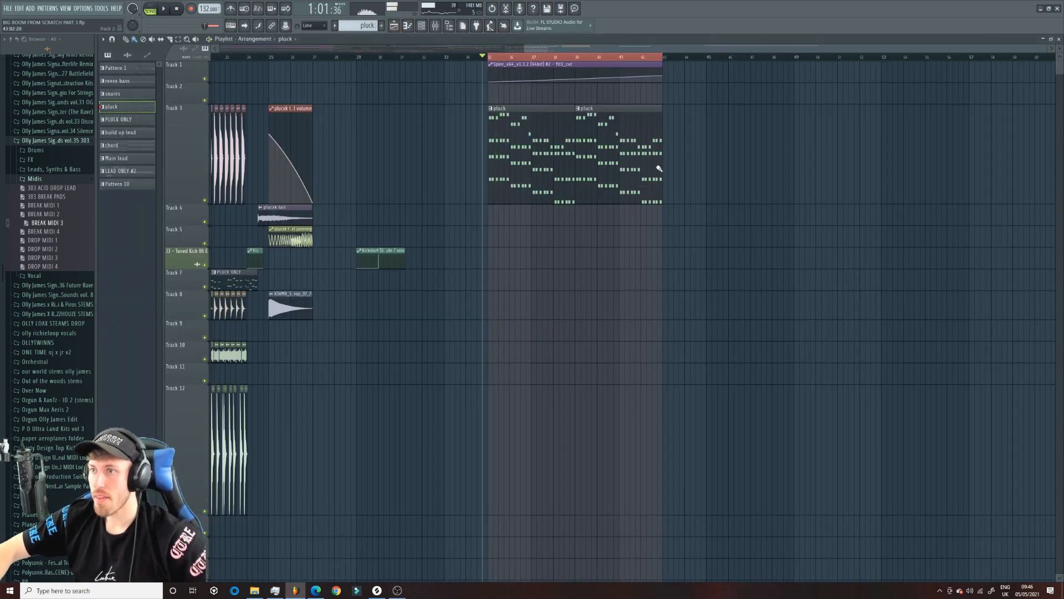
# Clear the playlist time selection and extend the pluck on track 3 to four consecutive clips.
pyautogui.moveTo(685, 142); pyautogui.dragTo(680, 136)
pyautogui.moveTo(492, 58); pyautogui.dragTo(663, 58)
pyautogui.hscroll(2, 739, 57)
pyautogui.click(713, 216)
pyautogui.rightClick(713, 216)
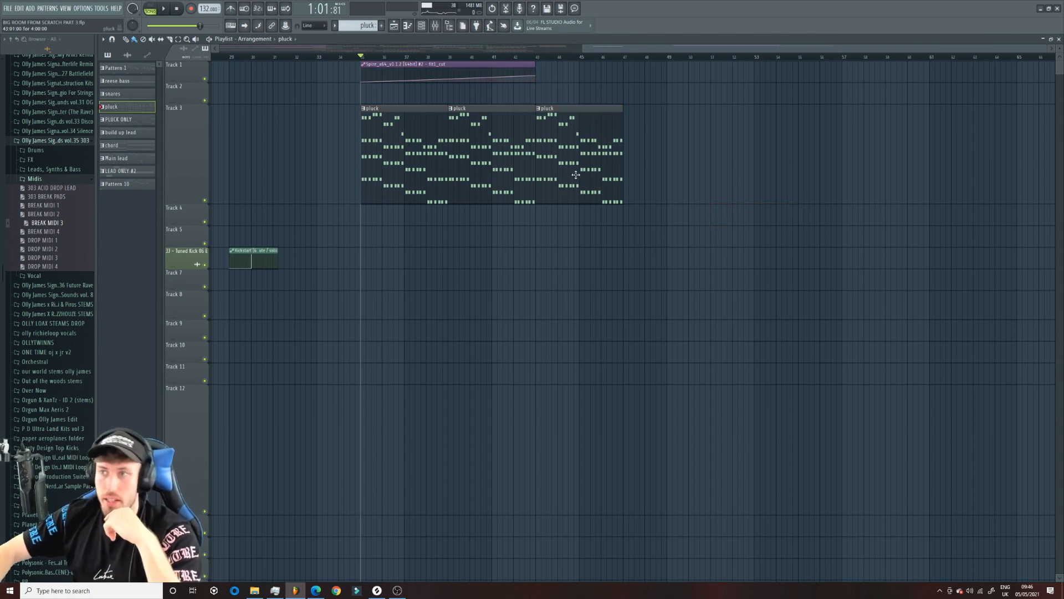
pyautogui.moveTo(584, 48); pyautogui.dragTo(217, 51)
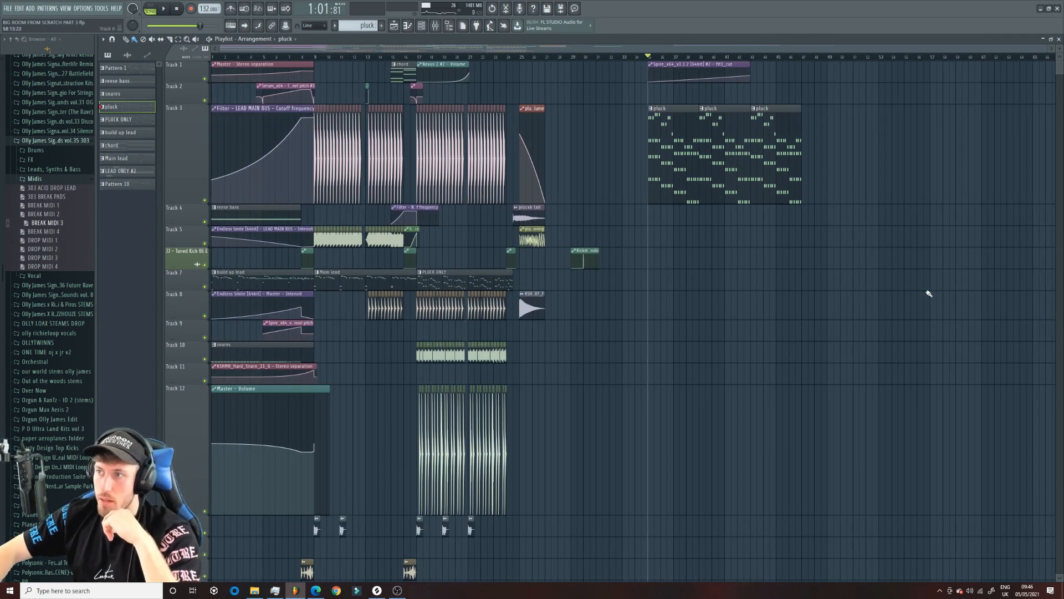
pyautogui.click(807, 137)
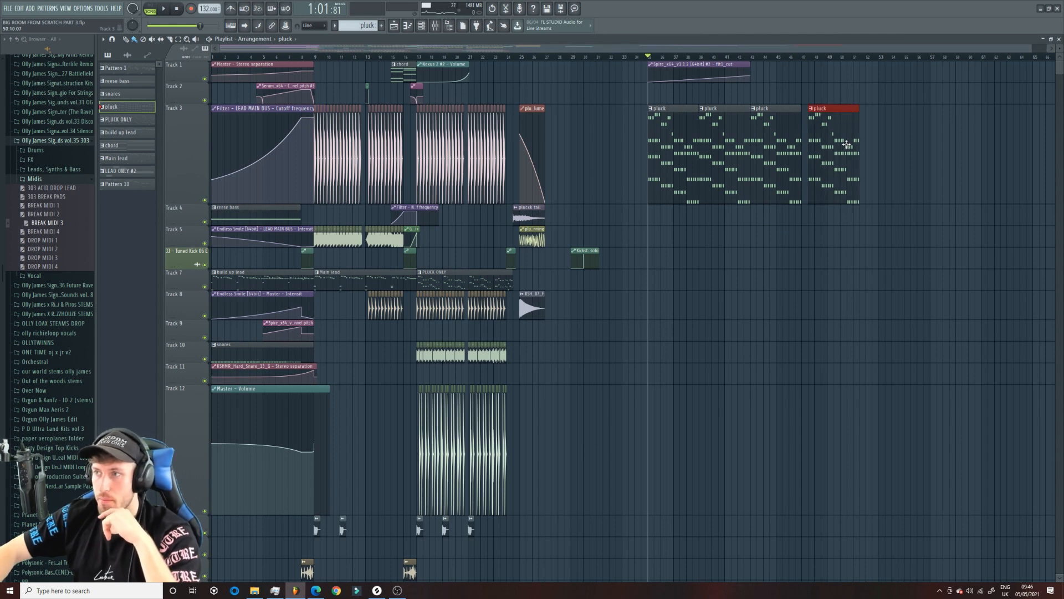
# Duplicate every clip of the first build-up and drop section directly after the last pluck clip, starting at bar 51.
pyautogui.click(180, 40)
pyautogui.scroll(-7, 646, 400)
pyautogui.moveTo(655, 497); pyautogui.dragTo(3, 3)
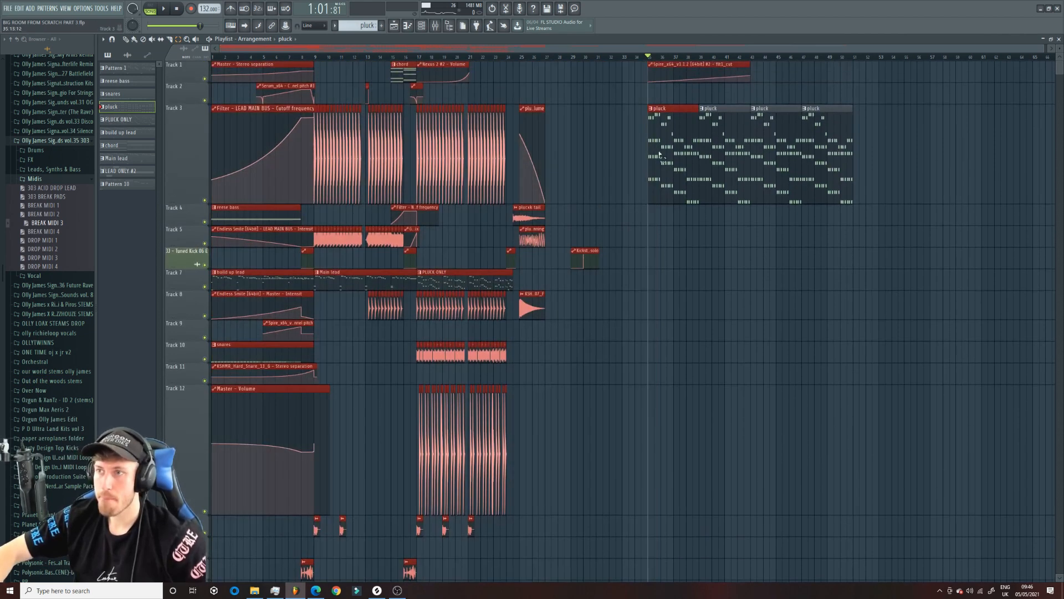
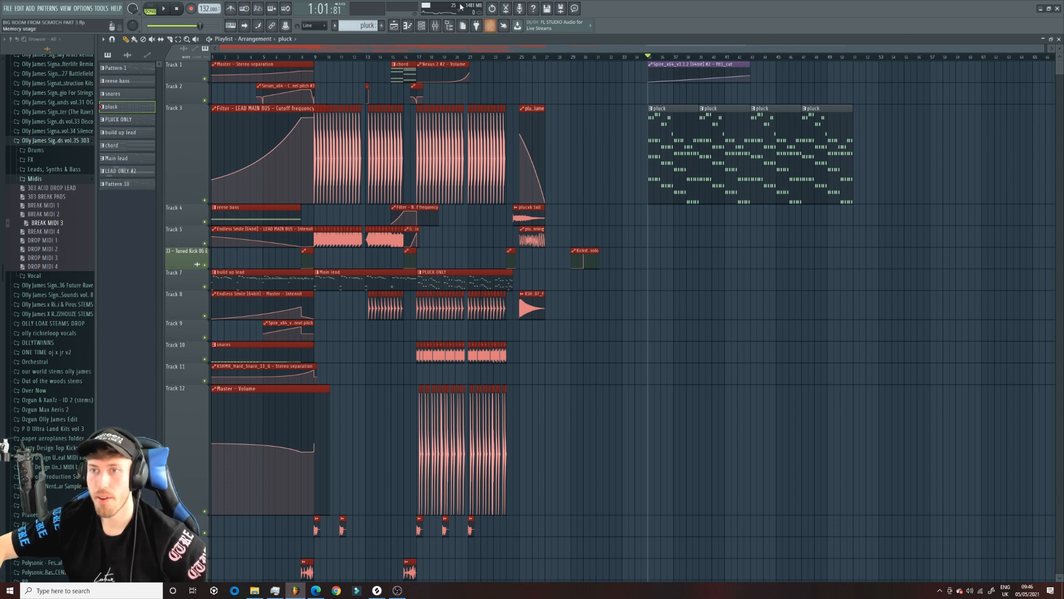
pyautogui.moveTo(260, 108); pyautogui.dragTo(884, 39)
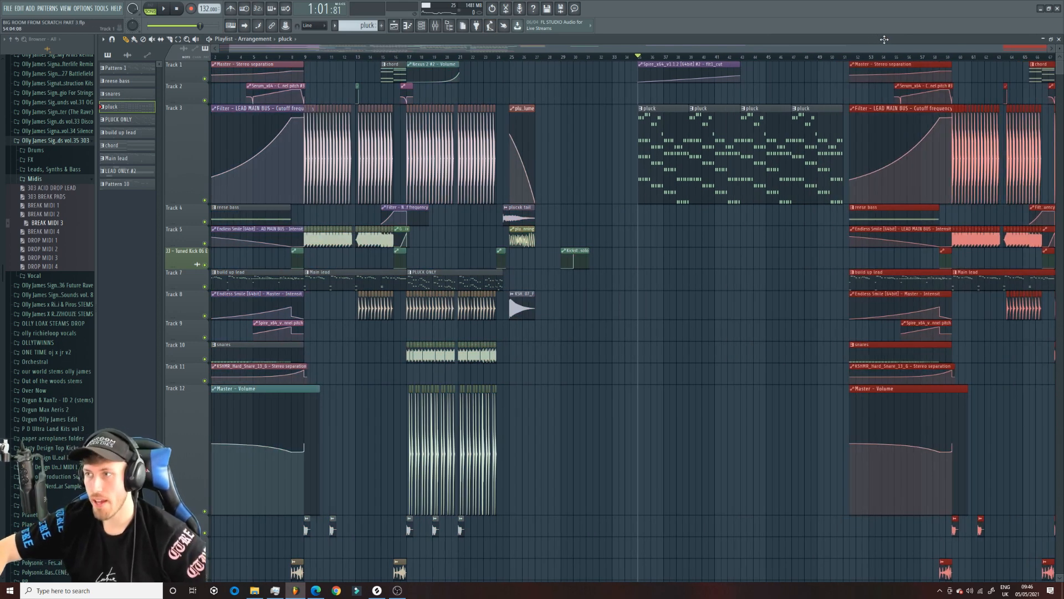
pyautogui.scroll(-8, 634, 339)
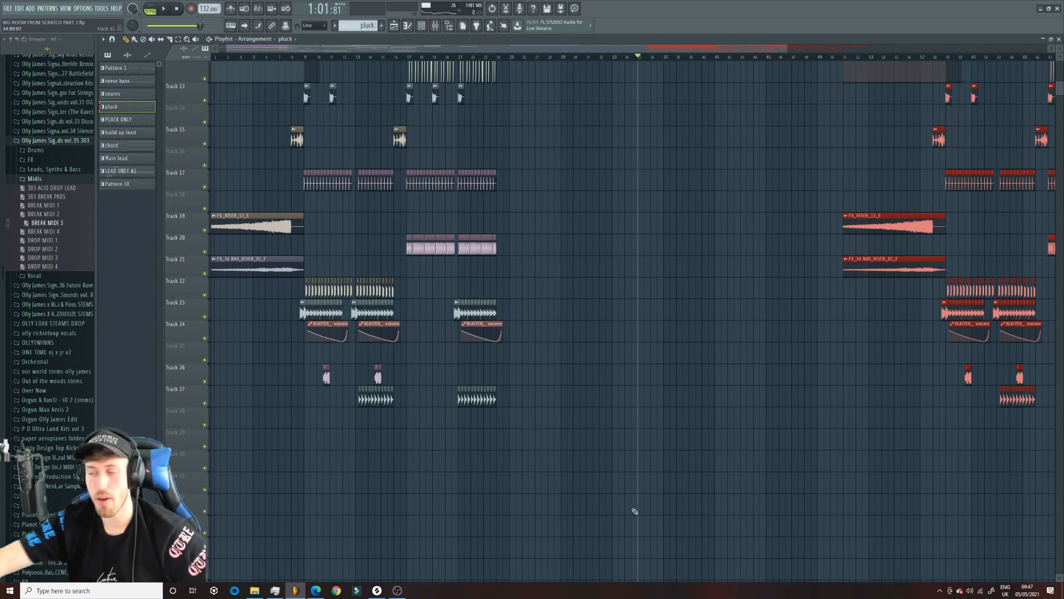
pyautogui.scroll(8, 634, 510)
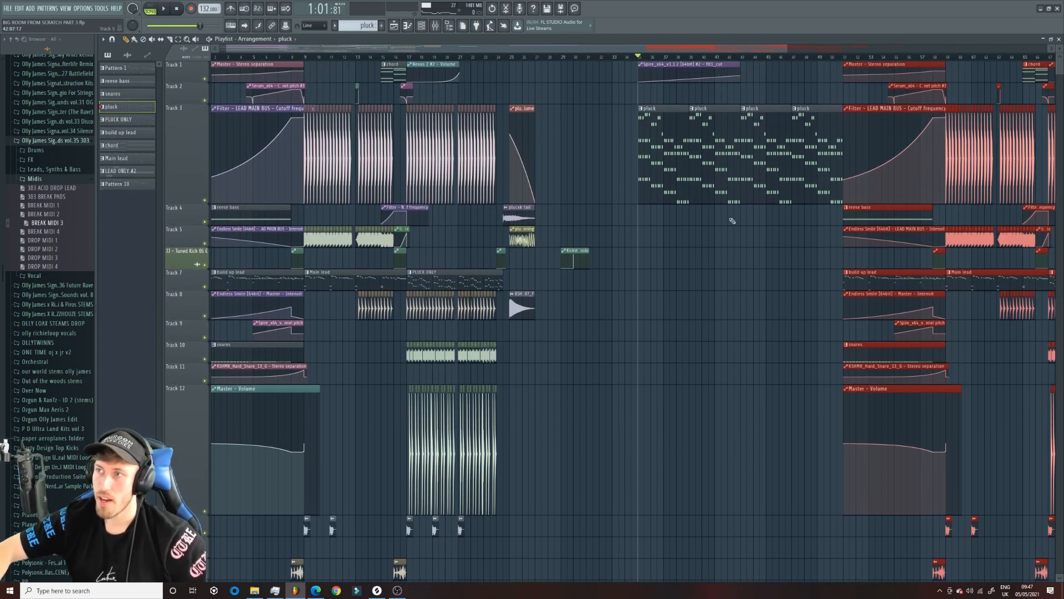
pyautogui.moveTo(785, 46); pyautogui.dragTo(1050, 46)
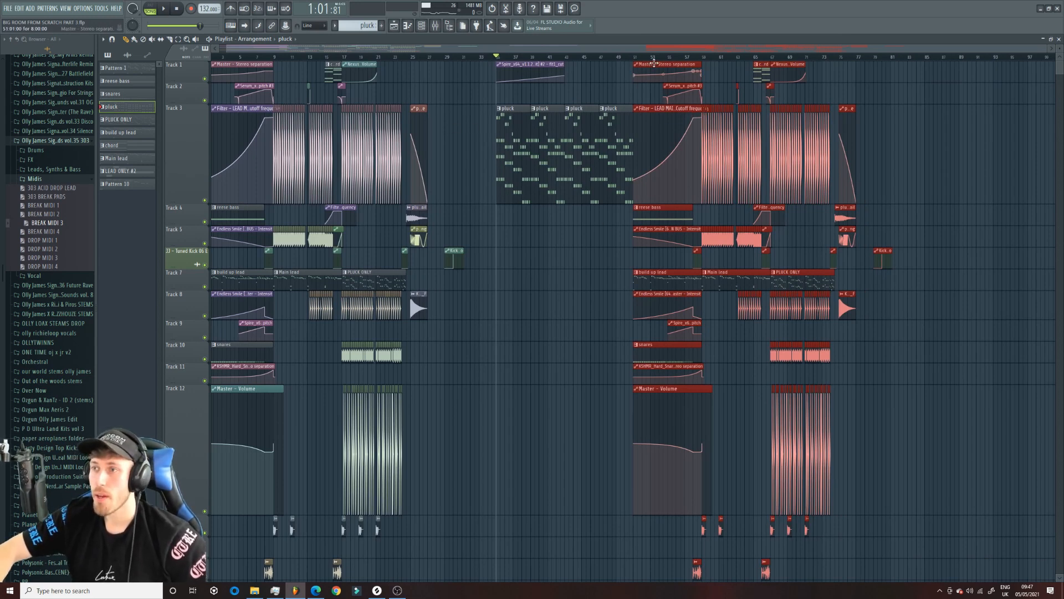
# Play back the transition from the pluck section into the copied build-up.
pyautogui.click(626, 57)
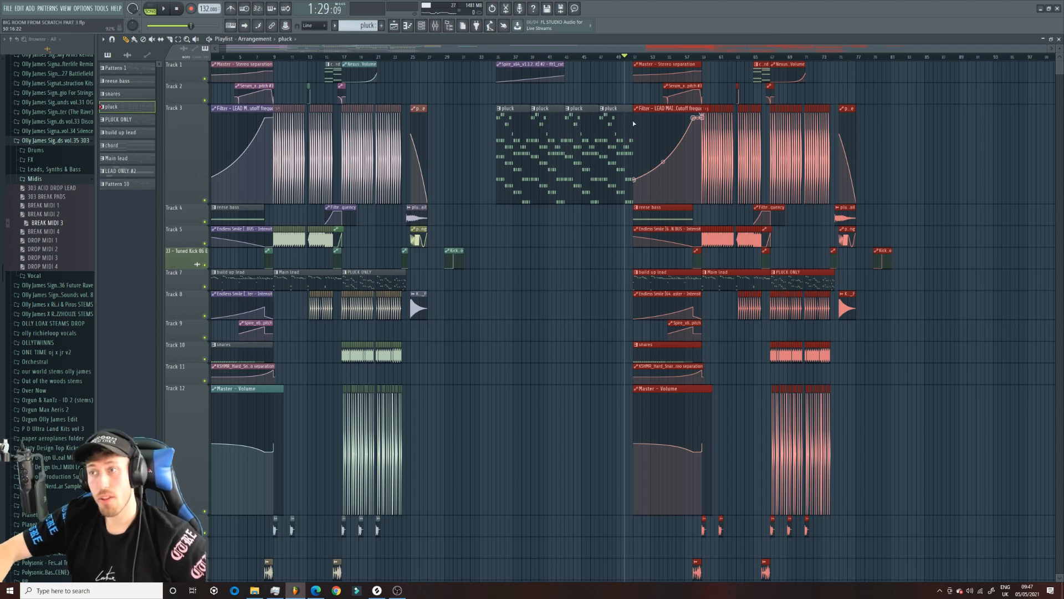
pyautogui.press('space')
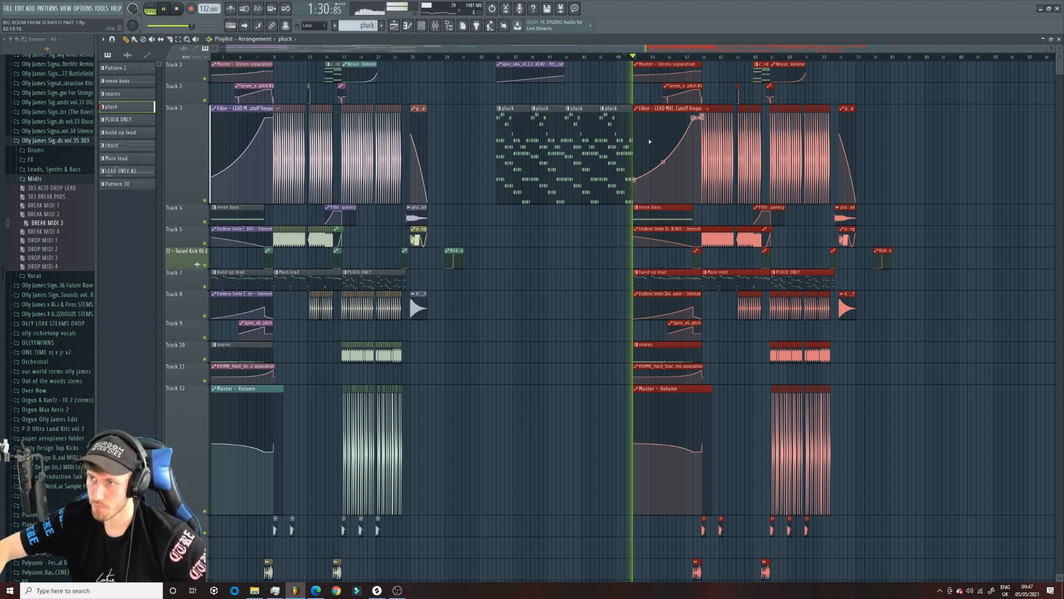
pyautogui.click(616, 56)
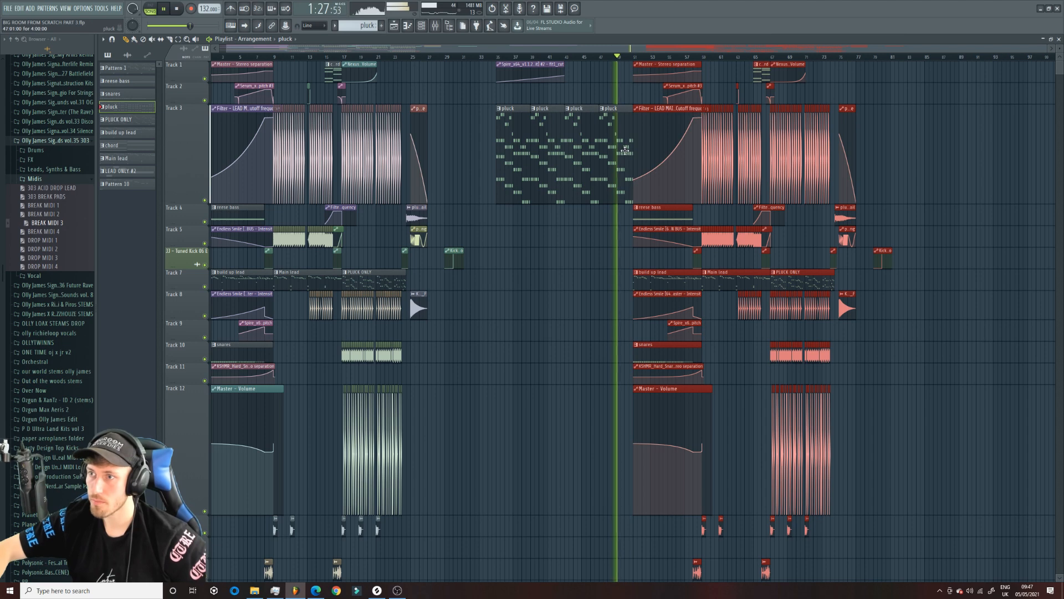
# Transpose all notes of the pluck pattern down four semitones and check it in playback from the playlist.
pyautogui.doubleClick(626, 150)
pyautogui.moveTo(565, 49); pyautogui.dragTo(321, 50)
pyautogui.press('space')
pyautogui.scroll(-3, 288, 194)
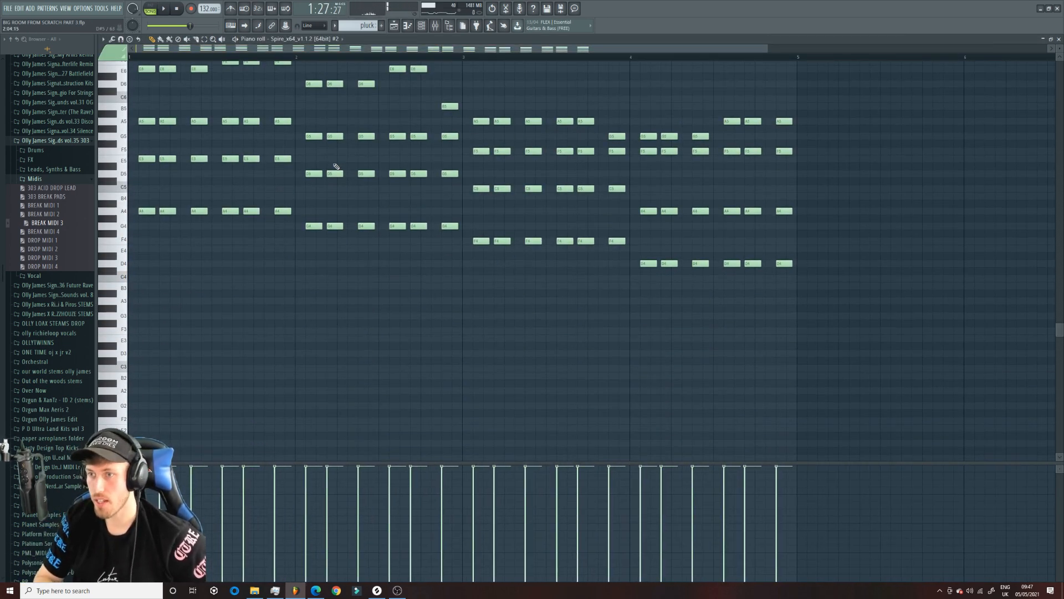
pyautogui.press('Down')
pyautogui.press('Down')
pyautogui.press('Down')
pyautogui.press('Down')
pyautogui.press('space')
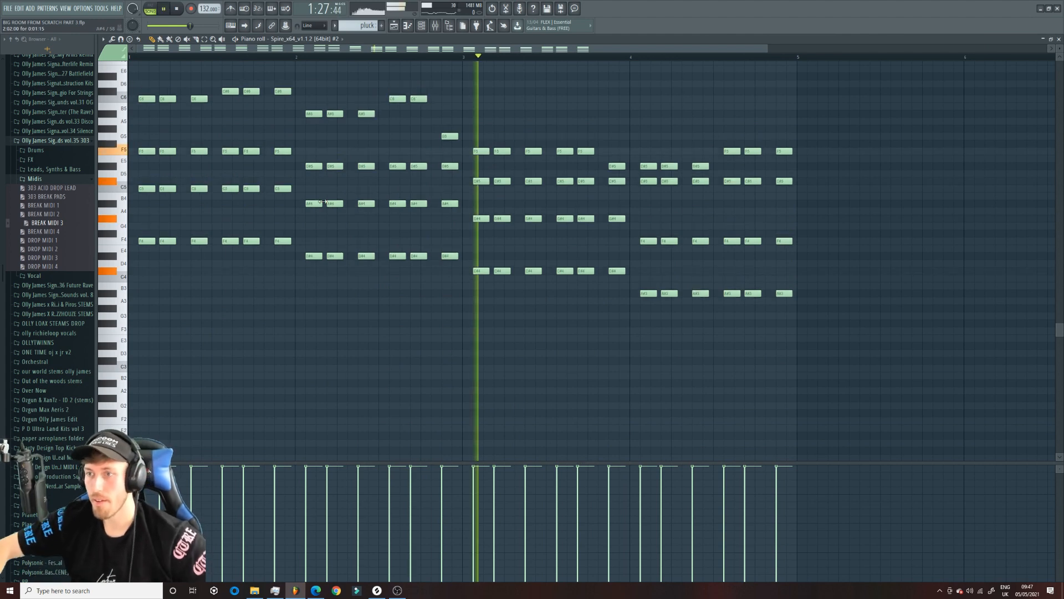
pyautogui.press('F5')
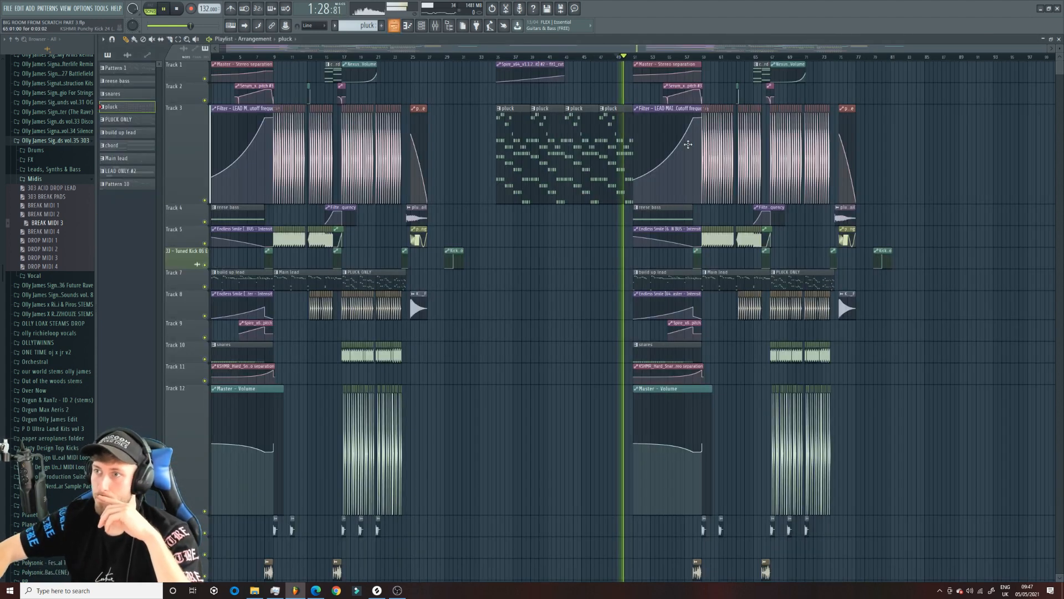
# Fill track 2 along the second build-up with repeated one-bar pluck clips.
pyautogui.click(648, 95)
pyautogui.click(657, 97)
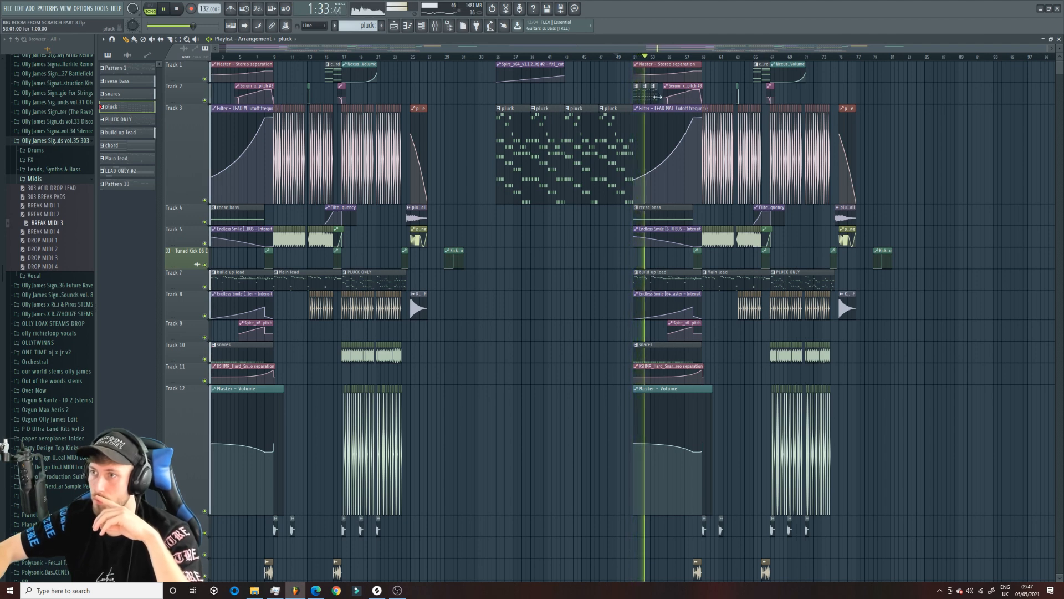
pyautogui.click(134, 39)
pyautogui.moveTo(543, 95)
pyautogui.mouseDown()
pyautogui.moveTo(696, 93)
pyautogui.moveTo(680, 92)
pyautogui.mouseUp()
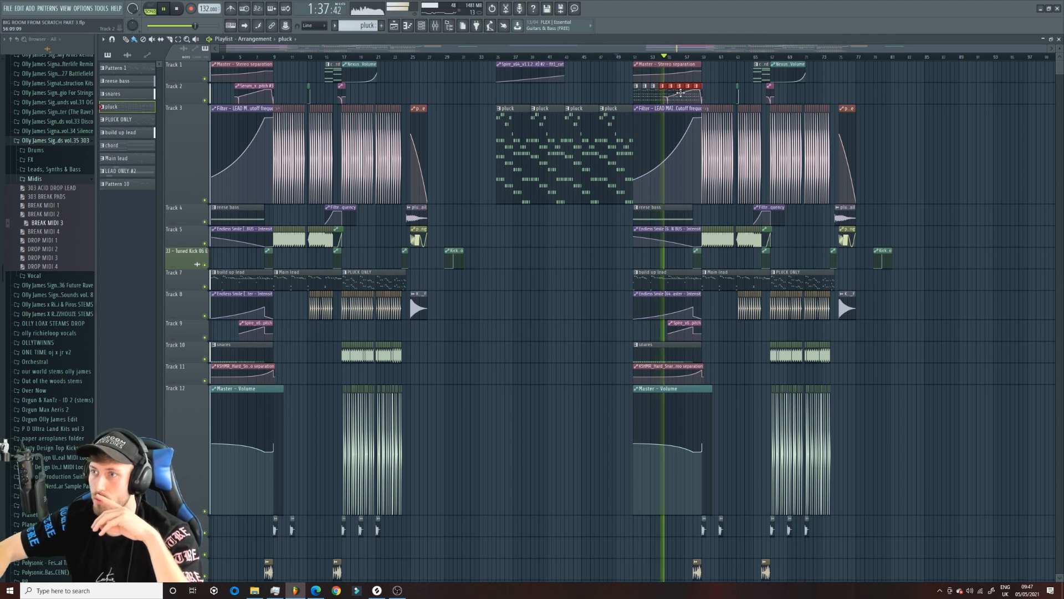
pyautogui.rightClick(697, 93)
pyautogui.keyDown('ctrl'); pyautogui.click(720, 90); pyautogui.keyUp('ctrl')
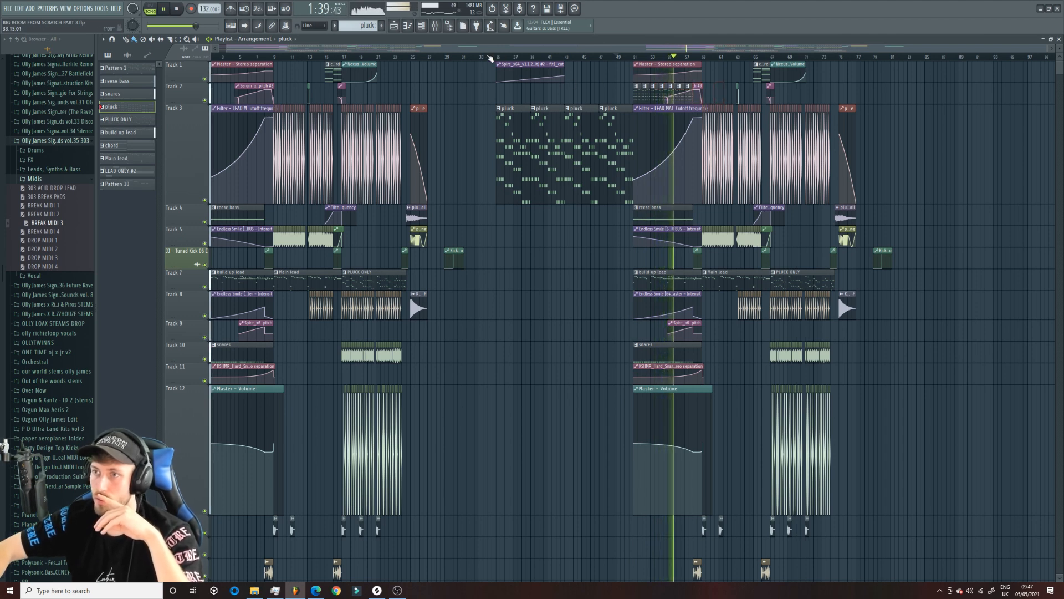
# Try a pluck clip on track 10 right after the first drop, comparing it in playback with the pluck section.
pyautogui.click(496, 57)
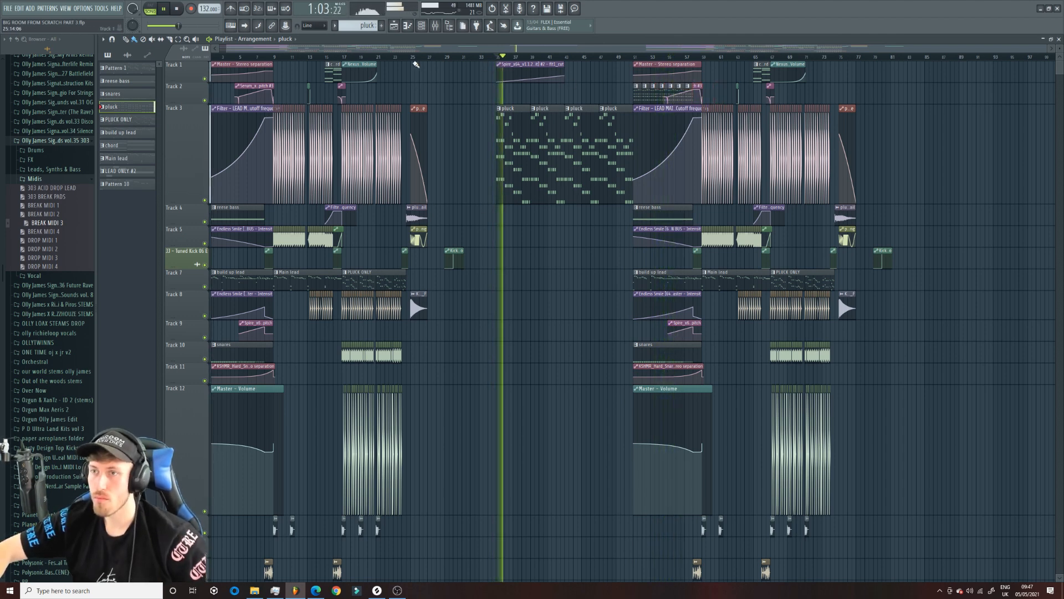
pyautogui.press('space')
pyautogui.click(412, 349)
pyautogui.click(410, 57)
pyautogui.press('space')
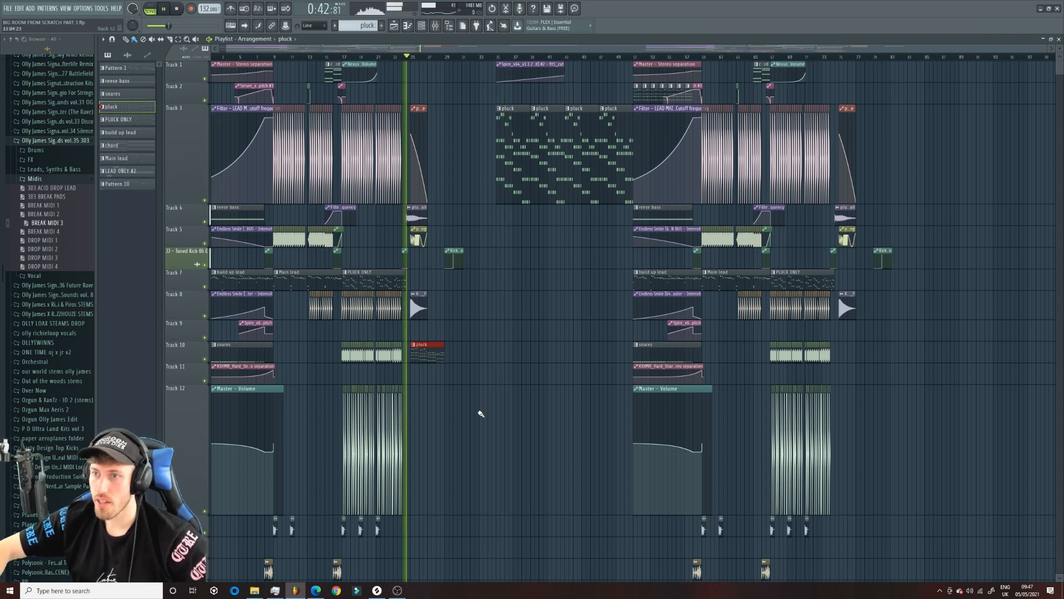
pyautogui.click(447, 360)
pyautogui.rightClick(456, 359)
pyautogui.rightClick(438, 356)
pyautogui.click(496, 57)
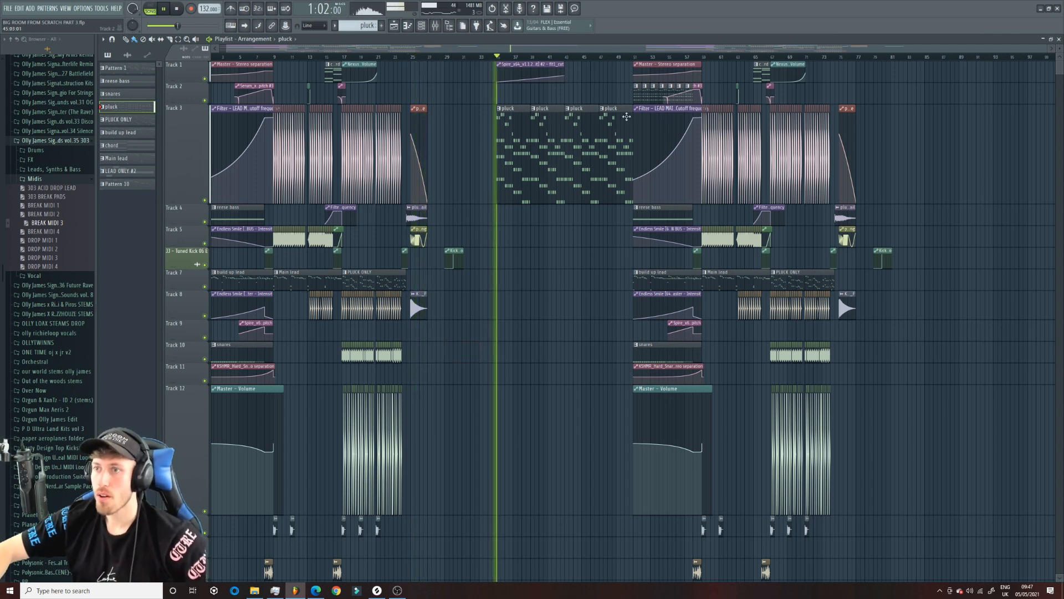
pyautogui.press('space')
pyautogui.click(589, 88)
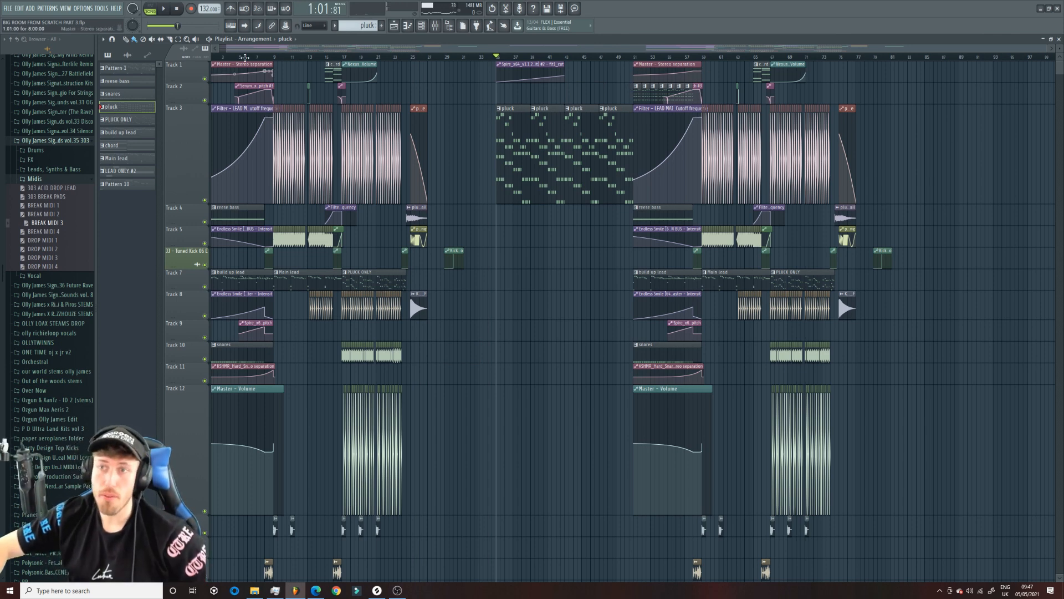
# Delete the Main lead clip on track 7 in the first drop and play back the first build-up into it.
pyautogui.rightClick(316, 279)
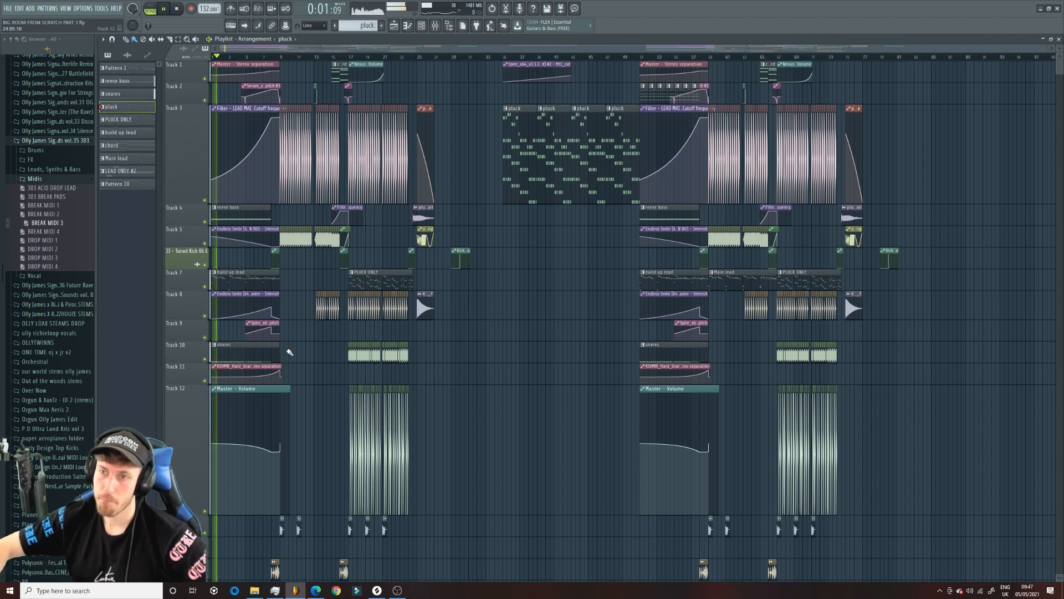
pyautogui.click(256, 57)
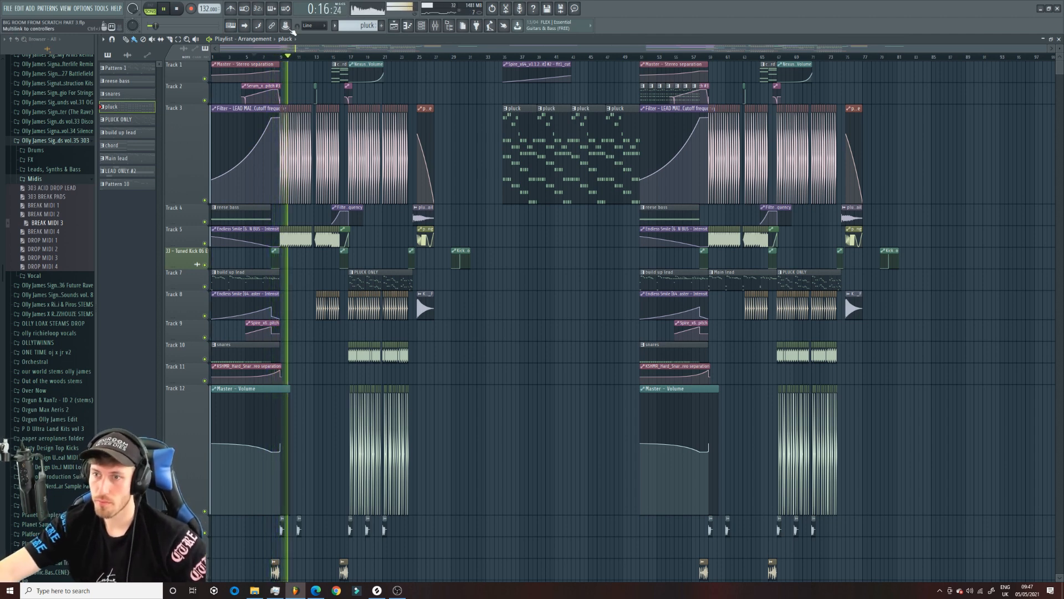
pyautogui.press('space')
# Delete the first two clip groups on tracks 23 and 24 in the first drop and play it back.
pyautogui.click(275, 58)
pyautogui.scroll(-10, 276, 363)
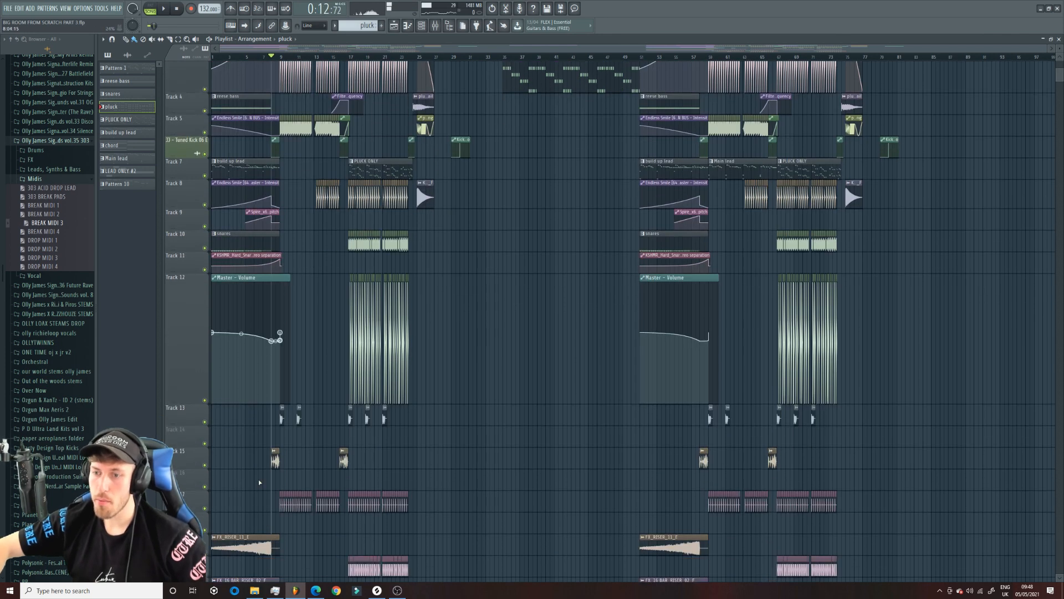
pyautogui.moveTo(278, 328)
pyautogui.mouseDown()
pyautogui.moveTo(353, 336)
pyautogui.moveTo(275, 357)
pyautogui.mouseUp()
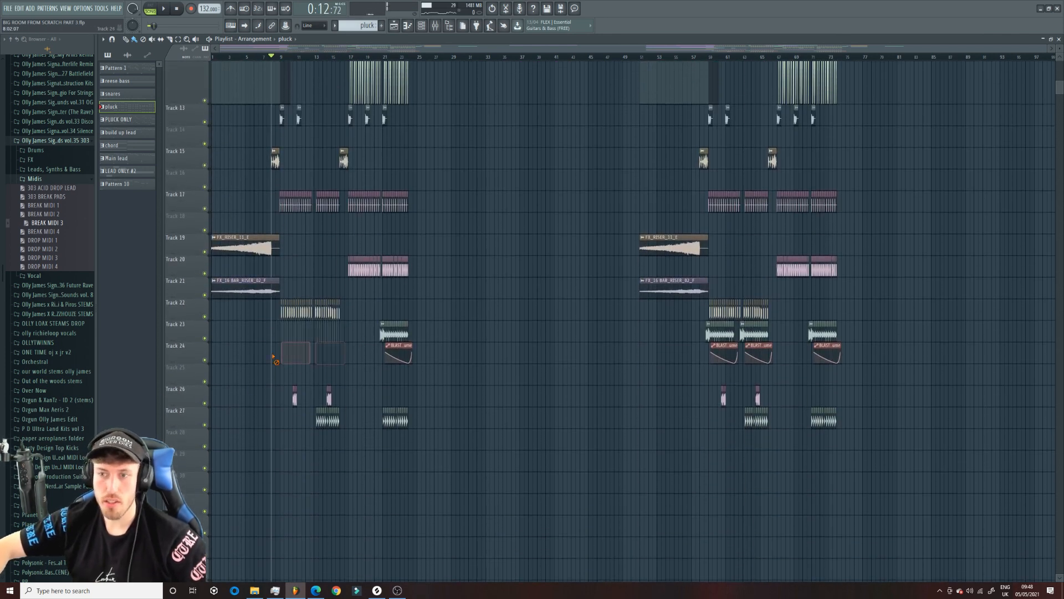
pyautogui.press('space')
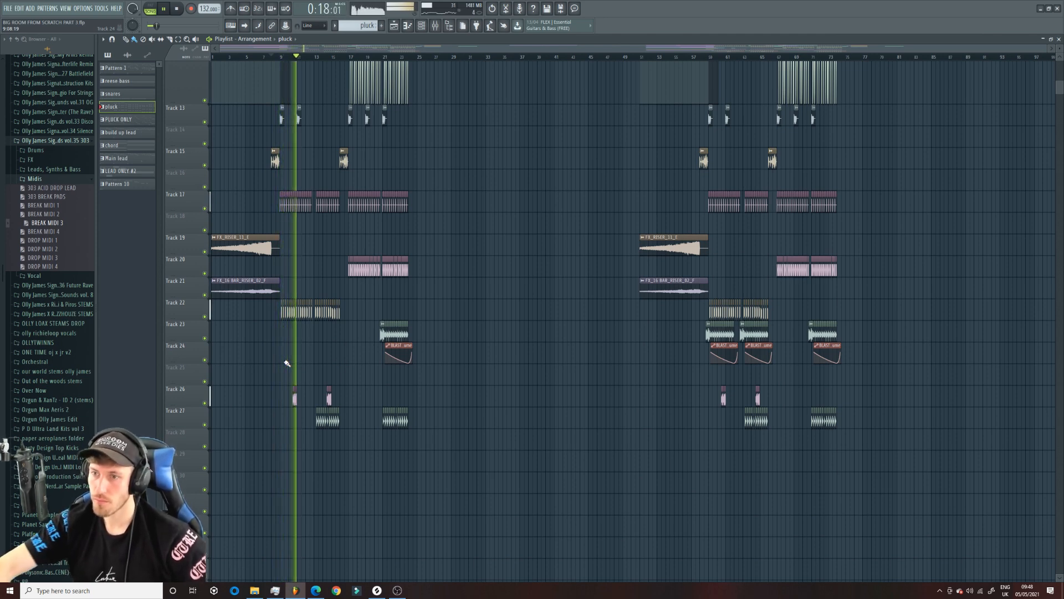
# Delete the first section's clips on tracks 26 and 20, and stop playback.
pyautogui.click(294, 396)
pyautogui.moveTo(340, 395); pyautogui.dragTo(454, 373)
pyautogui.press('space')
# Delete the first section's audio clips on track 10 and its PLUCK ONLY clip on track 7.
pyautogui.scroll(3, 346, 392)
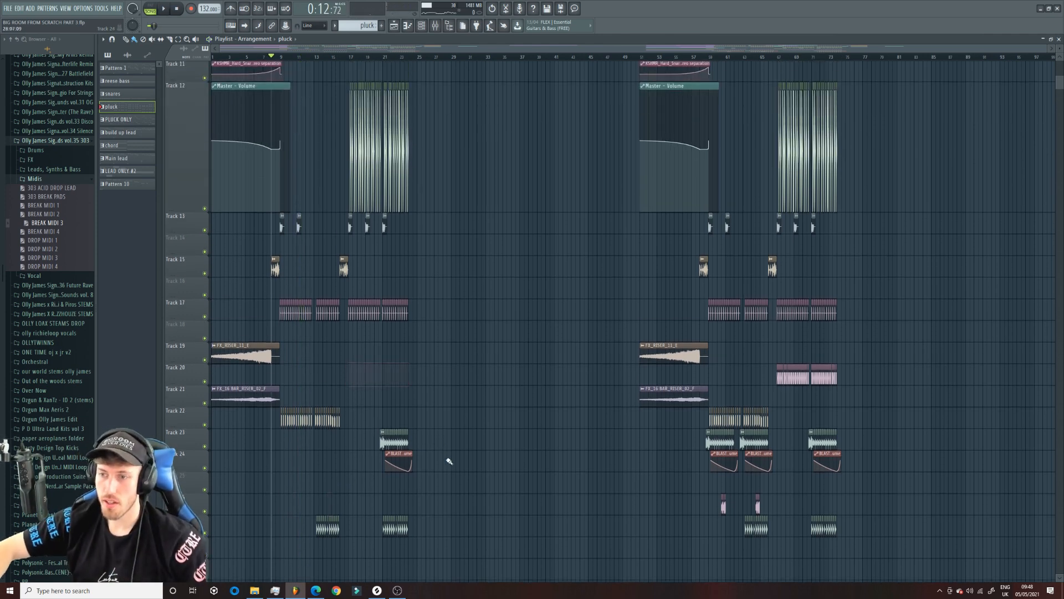
pyautogui.scroll(5, 418, 337)
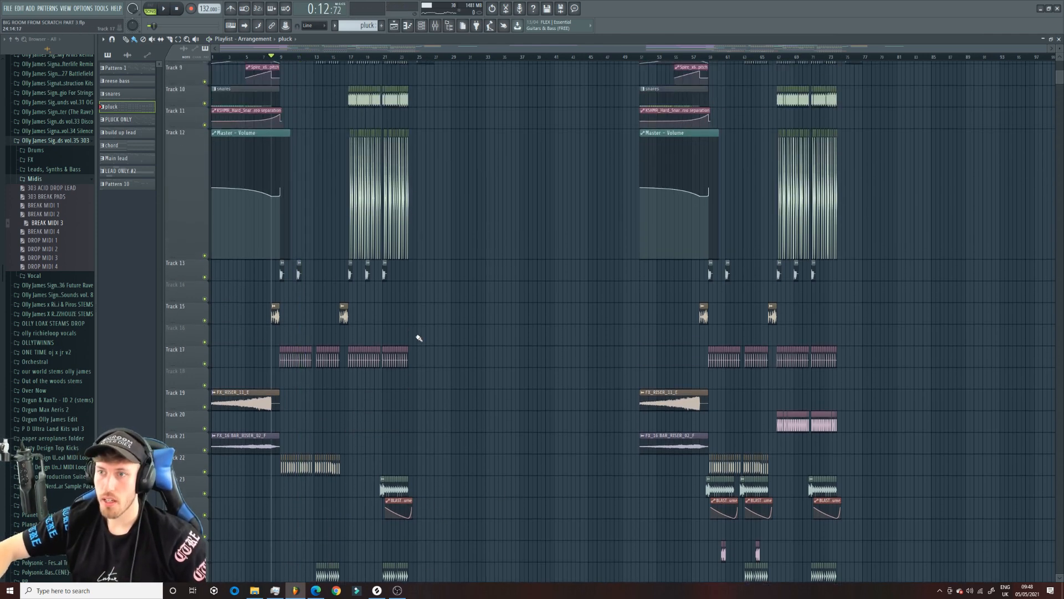
pyautogui.moveTo(349, 242); pyautogui.dragTo(492, 250)
pyautogui.scroll(3, 382, 266)
pyautogui.rightClick(373, 274)
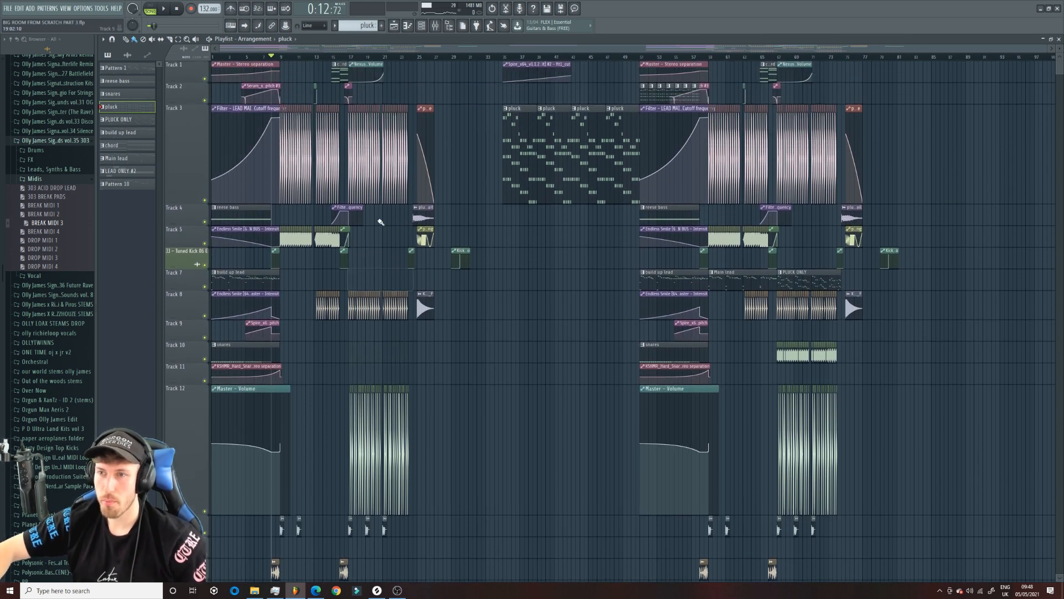
# Duplicate the track 5 audio clips into the second half of the first drop and start playback.
pyautogui.click(182, 41)
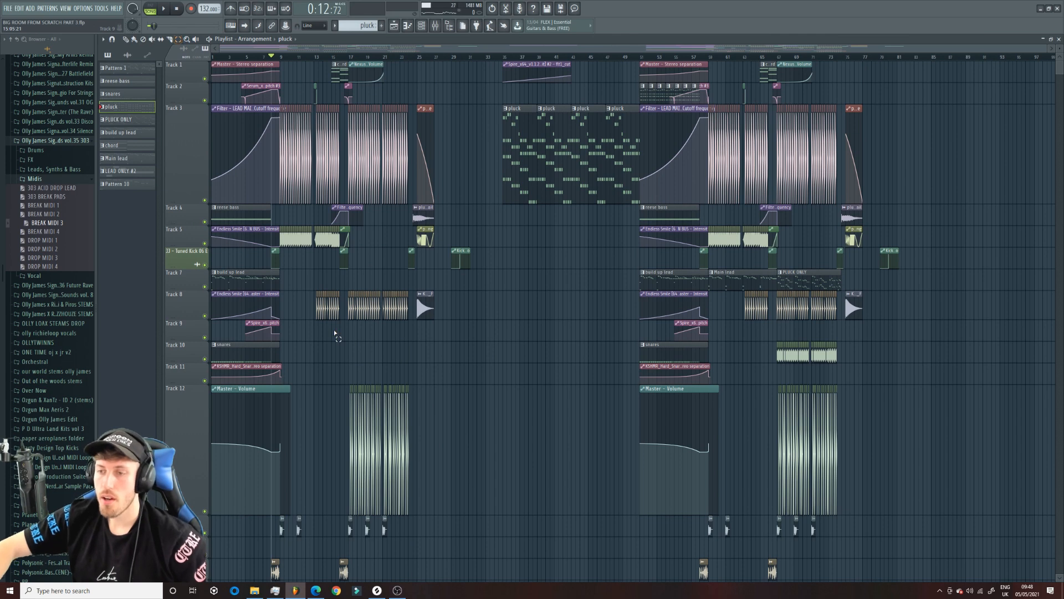
pyautogui.scroll(-3, 336, 333)
pyautogui.moveTo(272, 176); pyautogui.dragTo(342, 172)
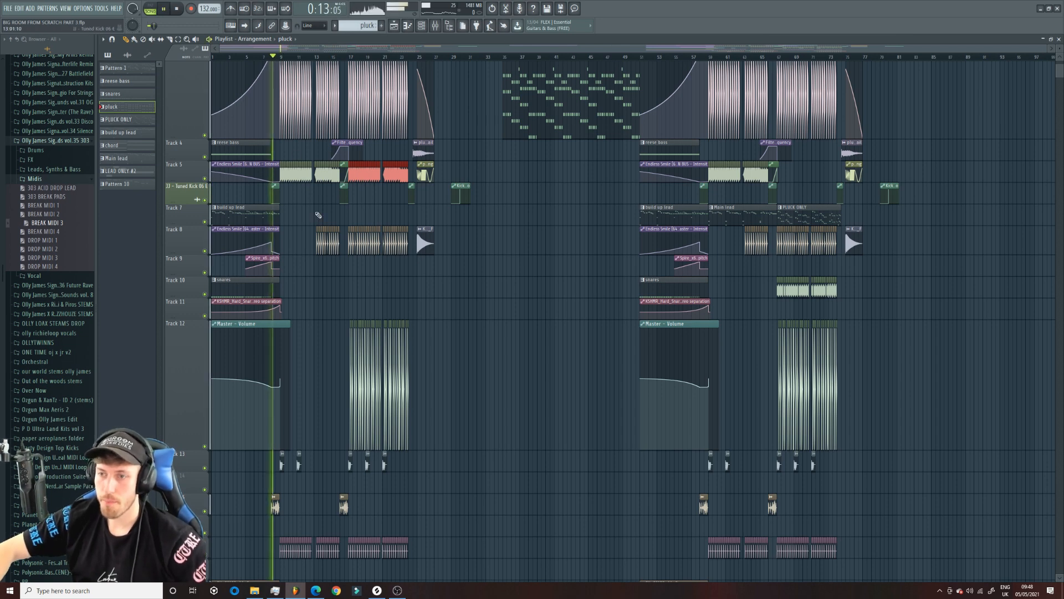
# Play through the first drop and delete the track 13 clip at bar 11.
pyautogui.scroll(-5, 357, 241)
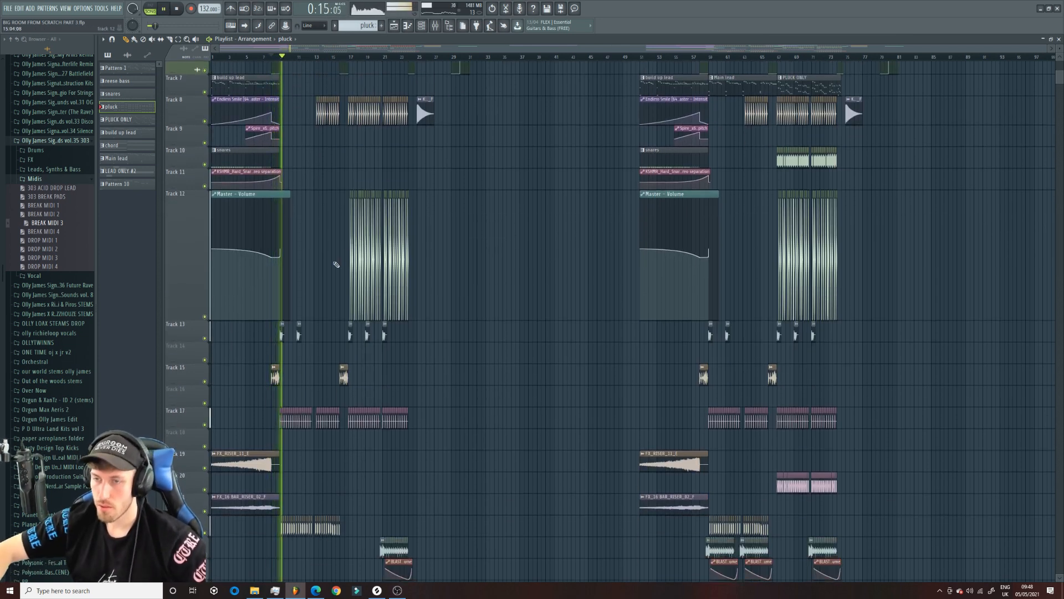
pyautogui.scroll(-3, 334, 271)
pyautogui.scroll(-4, 334, 272)
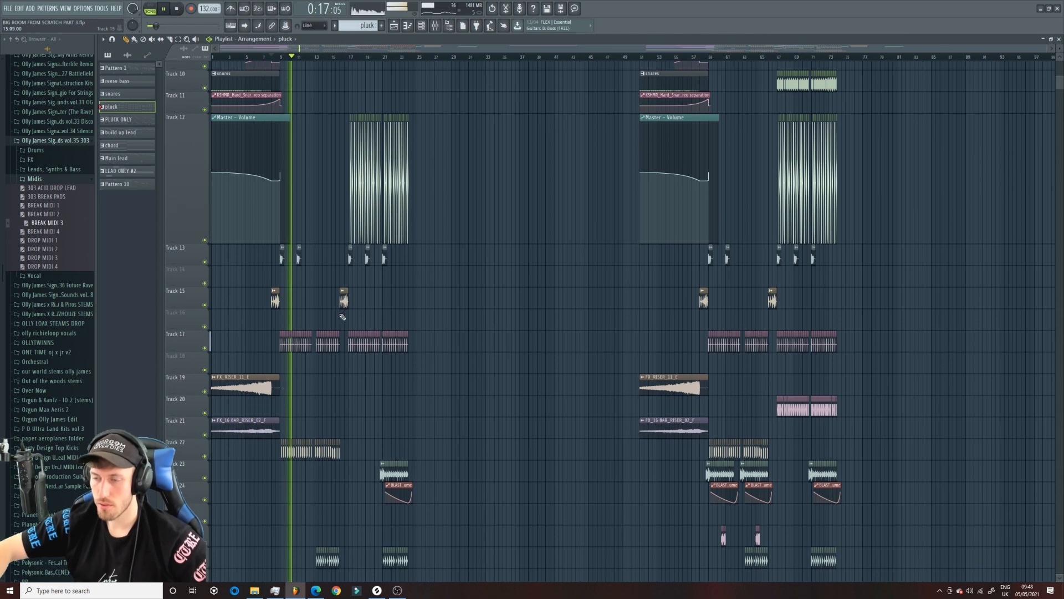
pyautogui.scroll(-2, 361, 281)
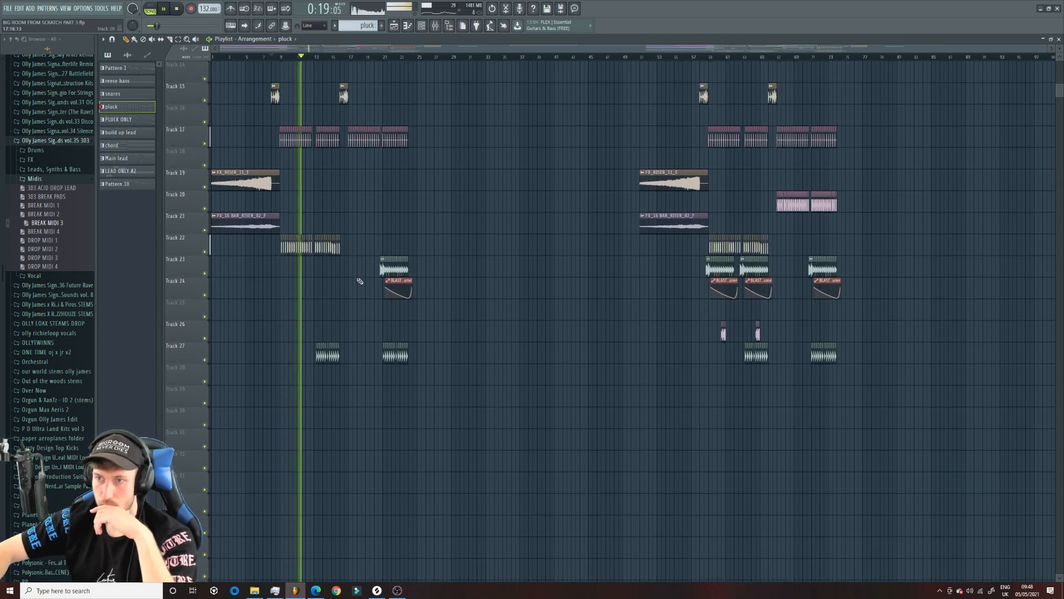
pyautogui.scroll(3, 360, 281)
pyautogui.rightClick(300, 228)
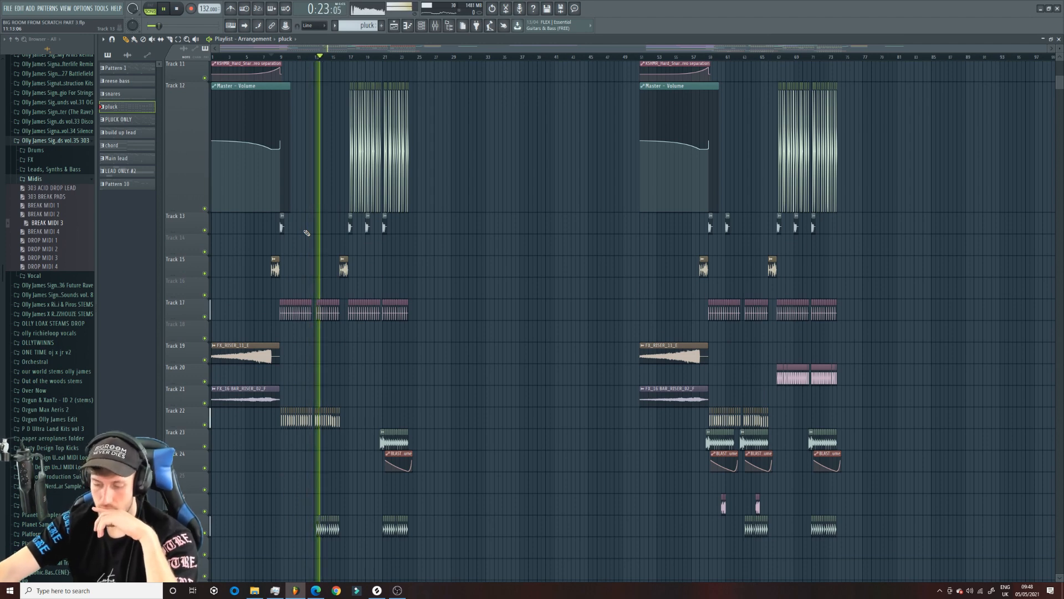
# Copy the TDA_Ride_21 clips on track 27 to fill the first drop from bar 17 to bar 21, and stop playback.
pyautogui.scroll(-3, 347, 309)
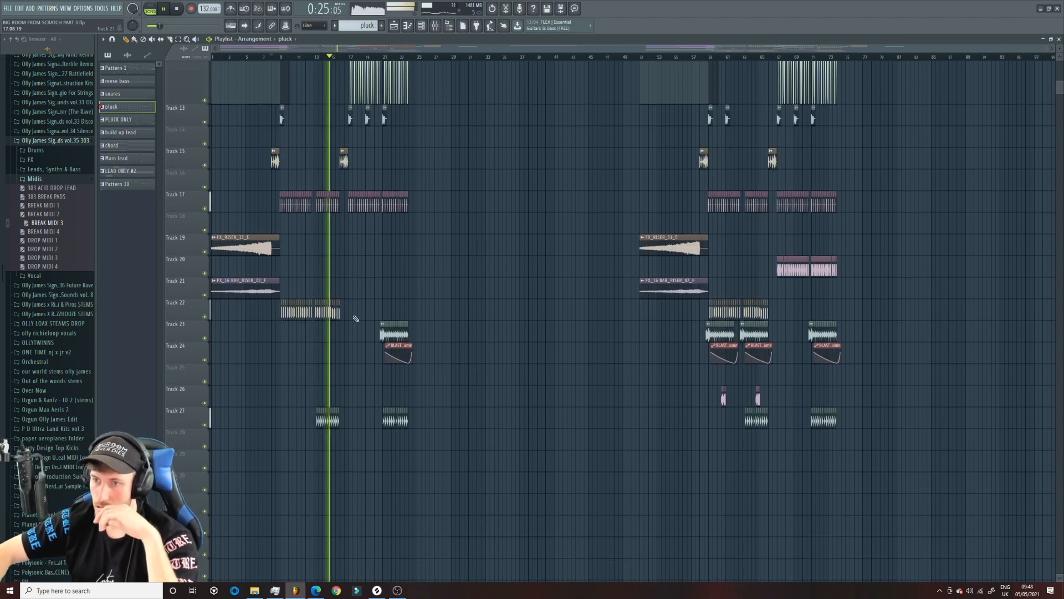
pyautogui.moveTo(345, 418)
pyautogui.mouseDown()
pyautogui.moveTo(316, 422)
pyautogui.moveTo(372, 423)
pyautogui.mouseUp()
pyautogui.click(127, 39)
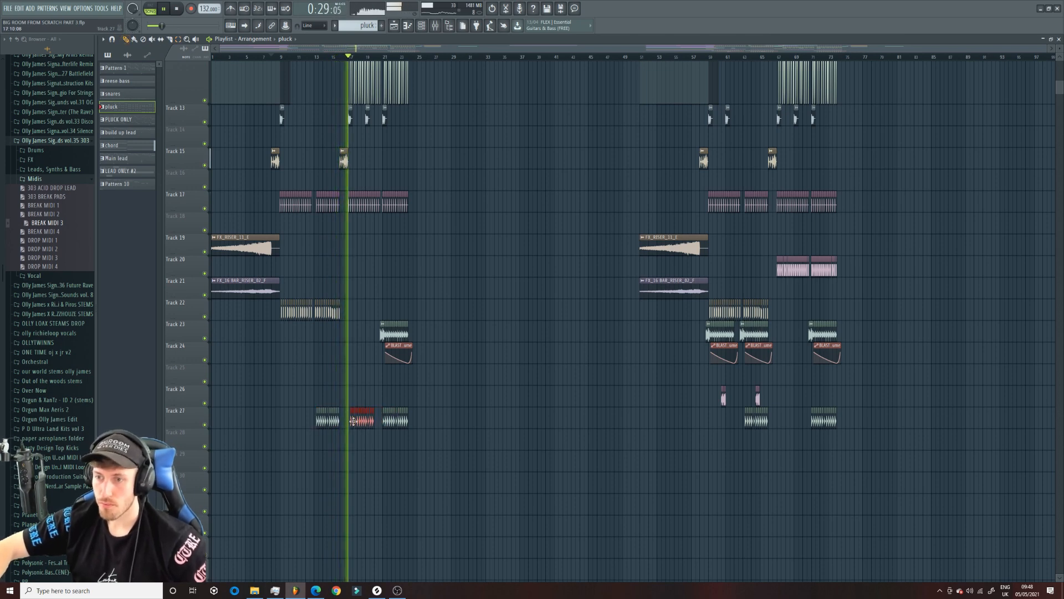
pyautogui.moveTo(1050, 49); pyautogui.dragTo(580, 49)
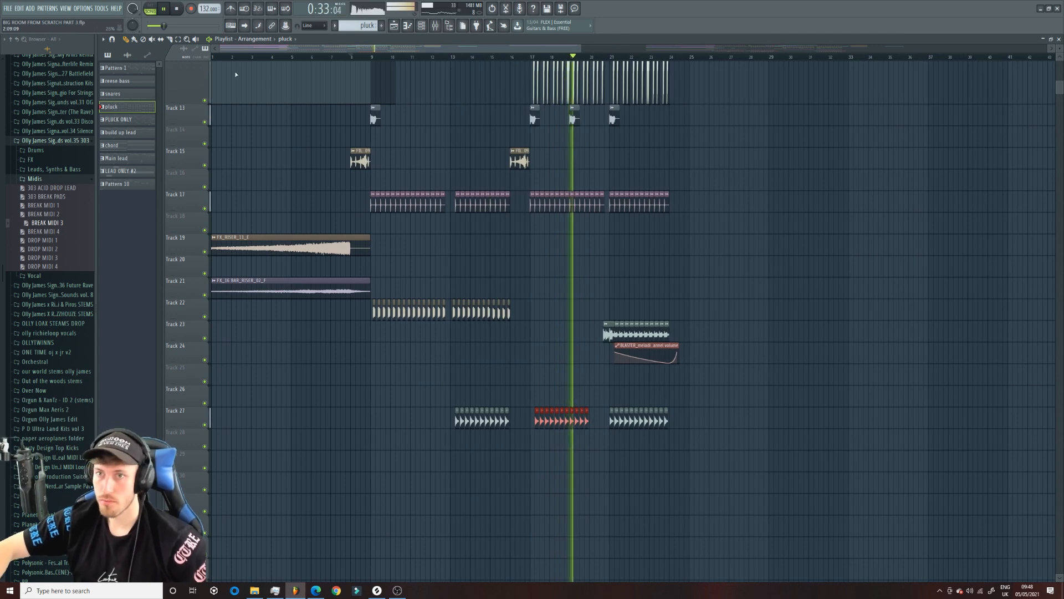
pyautogui.press('space')
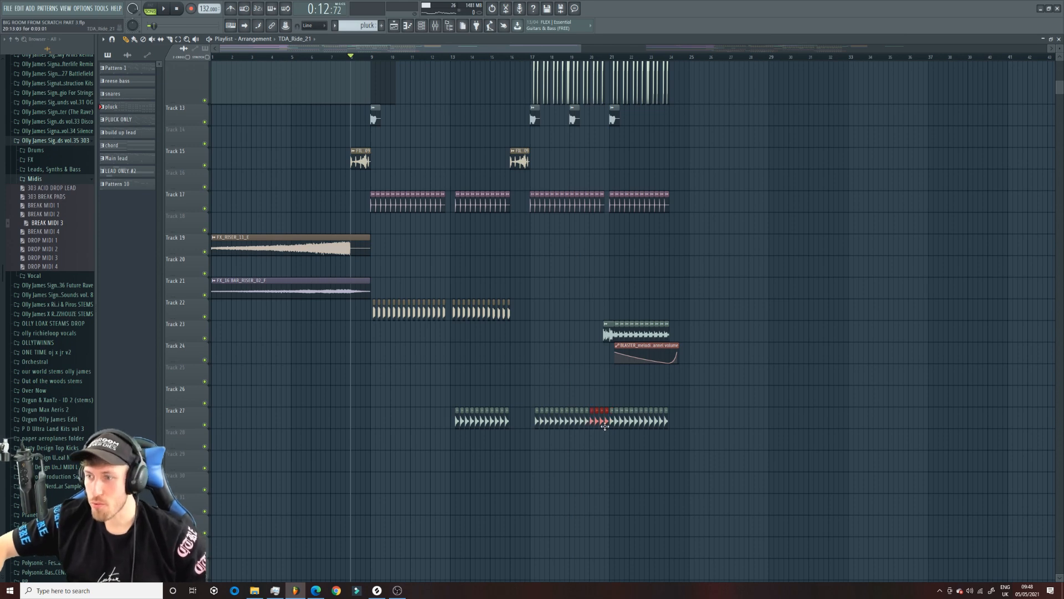
# Delete the track 13 clips at bars 19 and 21 in the first drop.
pyautogui.scroll(5, 606, 427)
pyautogui.scroll(-2, 554, 372)
pyautogui.scroll(2, 576, 338)
pyautogui.scroll(-2, 560, 383)
pyautogui.rightClick(616, 267)
pyautogui.scroll(3, 609, 261)
pyautogui.moveTo(581, 47); pyautogui.dragTo(682, 48)
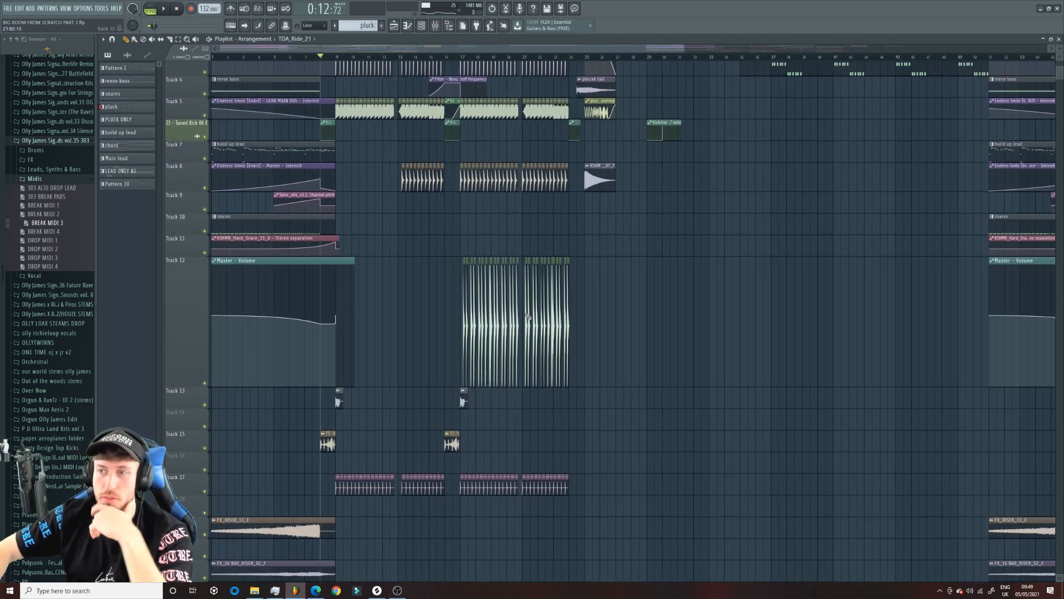
pyautogui.scroll(3, 437, 253)
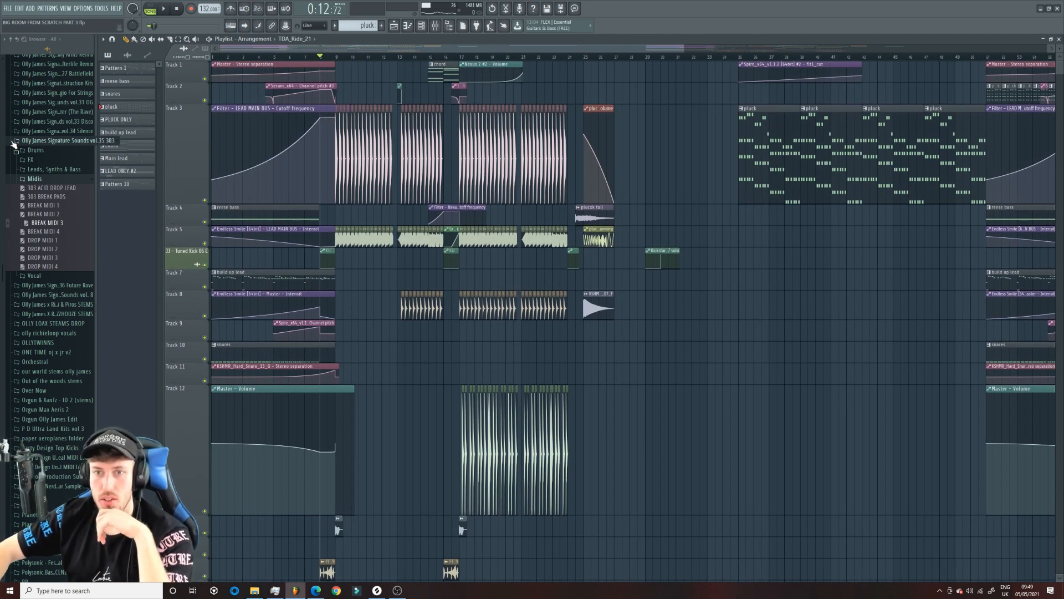
# Find P8TTE Percussion Loop - 031 - 138 BPM in the Freshly Squeezed Tech Trance pack and place it on track 11 at bar 17.
pyautogui.scroll(15, 6, 144)
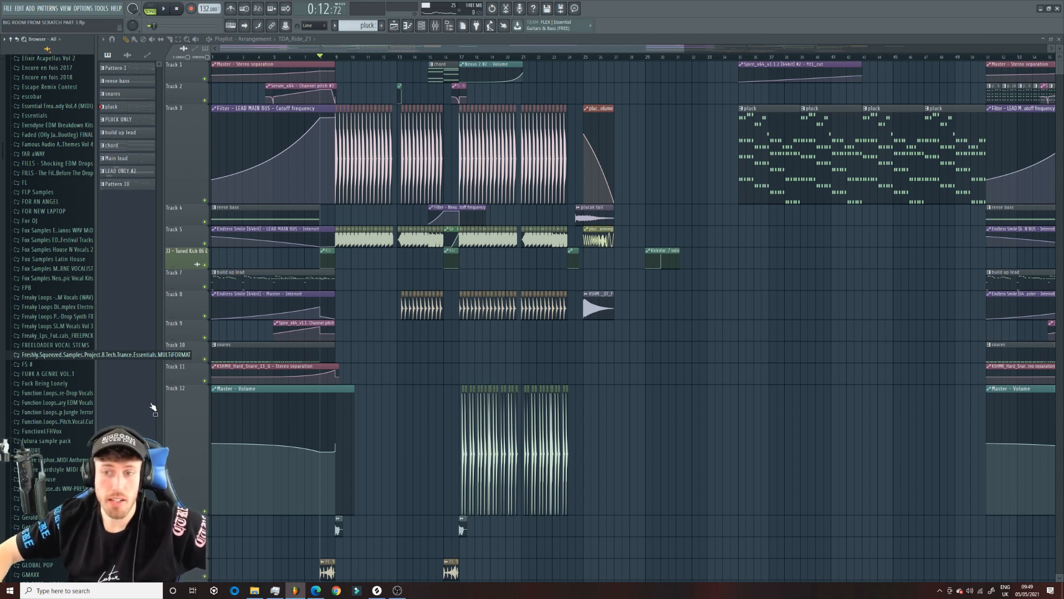
pyautogui.click(103, 355)
pyautogui.click(49, 366)
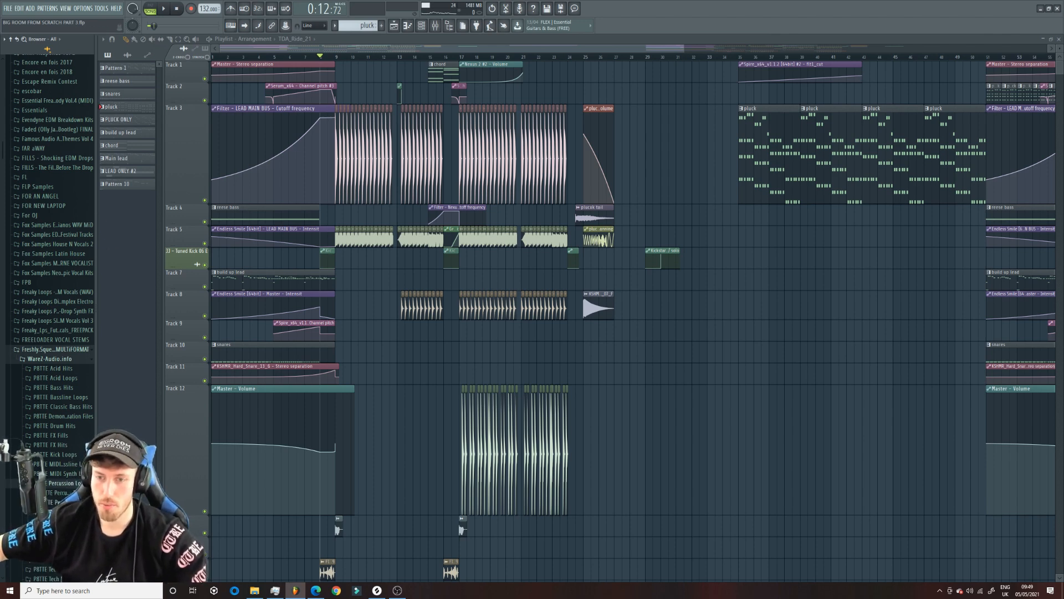
pyautogui.click(55, 512)
pyautogui.click(57, 394)
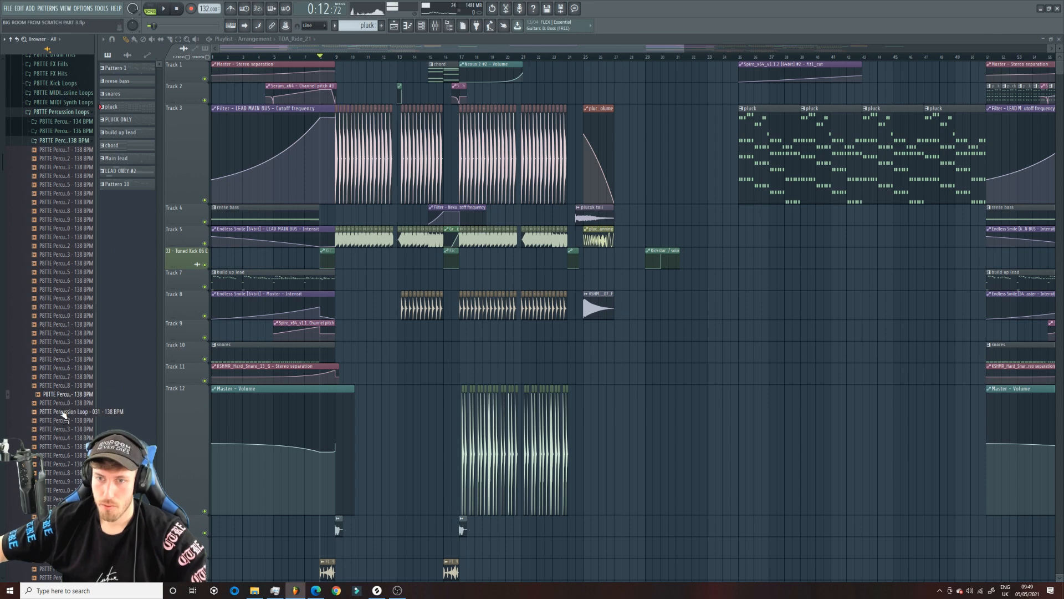
pyautogui.press('Down')
pyautogui.press('Down')
pyautogui.moveTo(78, 419); pyautogui.dragTo(465, 374)
# Time-stretch the track 11 percussion loop to span eight bars, and play the build-up into the first drop.
pyautogui.press('space')
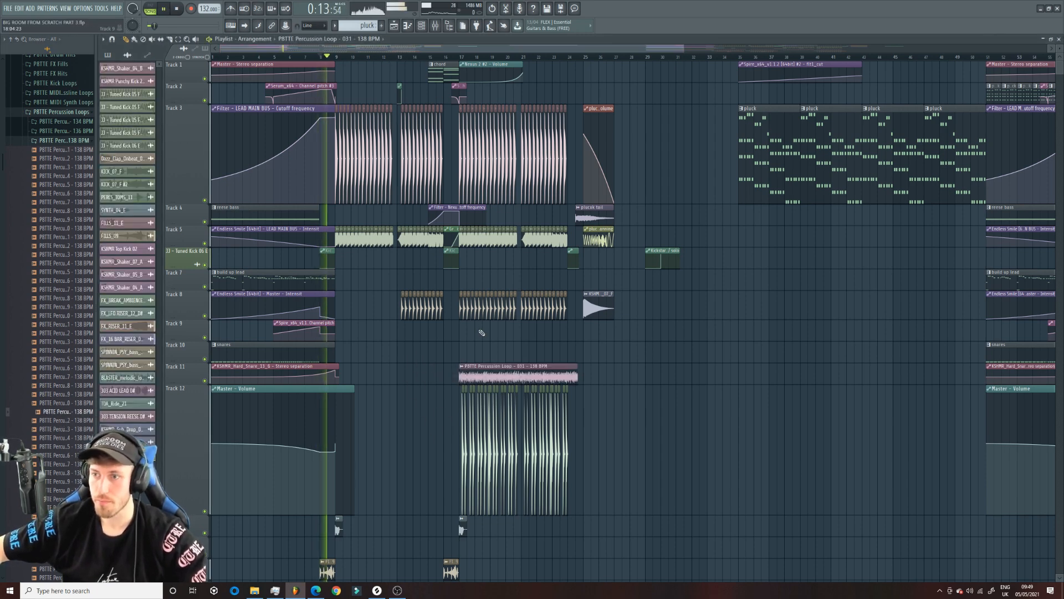
pyautogui.doubleClick(489, 372)
pyautogui.moveTo(306, 164); pyautogui.dragTo(304, 81)
pyautogui.click(312, 57)
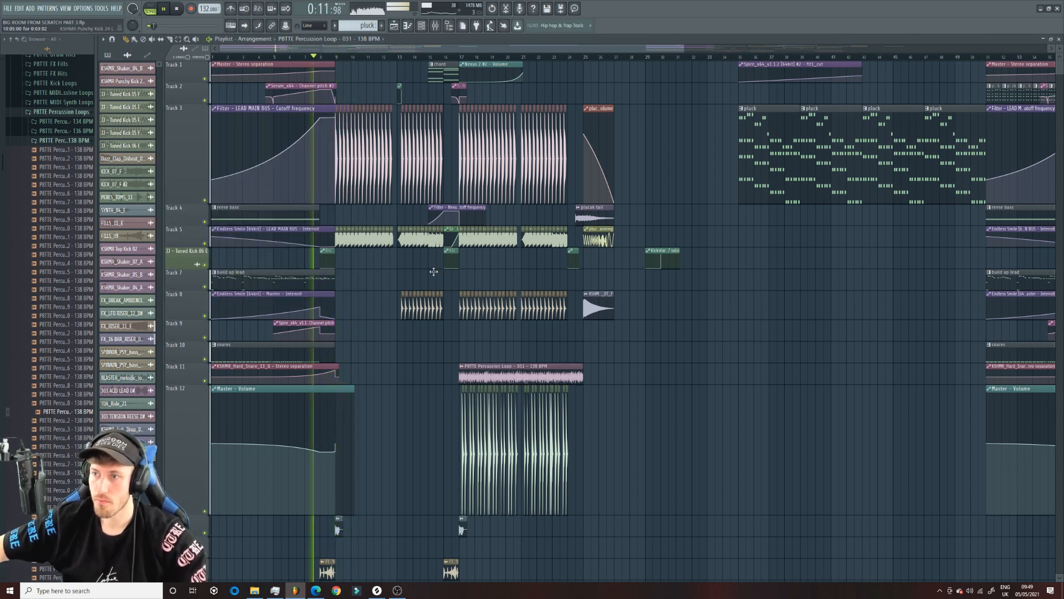
pyautogui.scroll(-4, 391, 308)
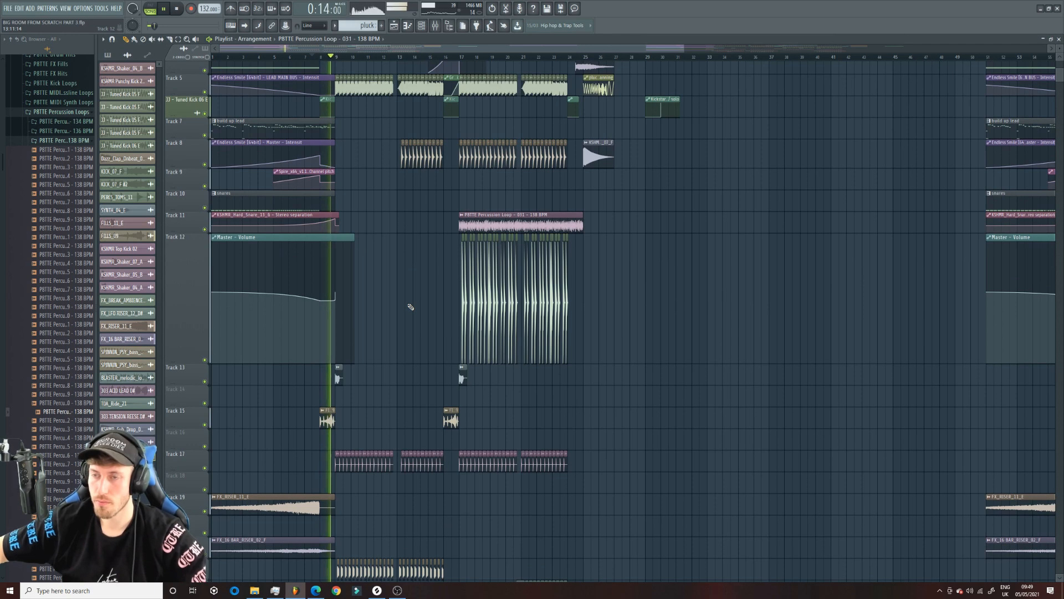
pyautogui.scroll(4, 411, 306)
pyautogui.scroll(1, 411, 306)
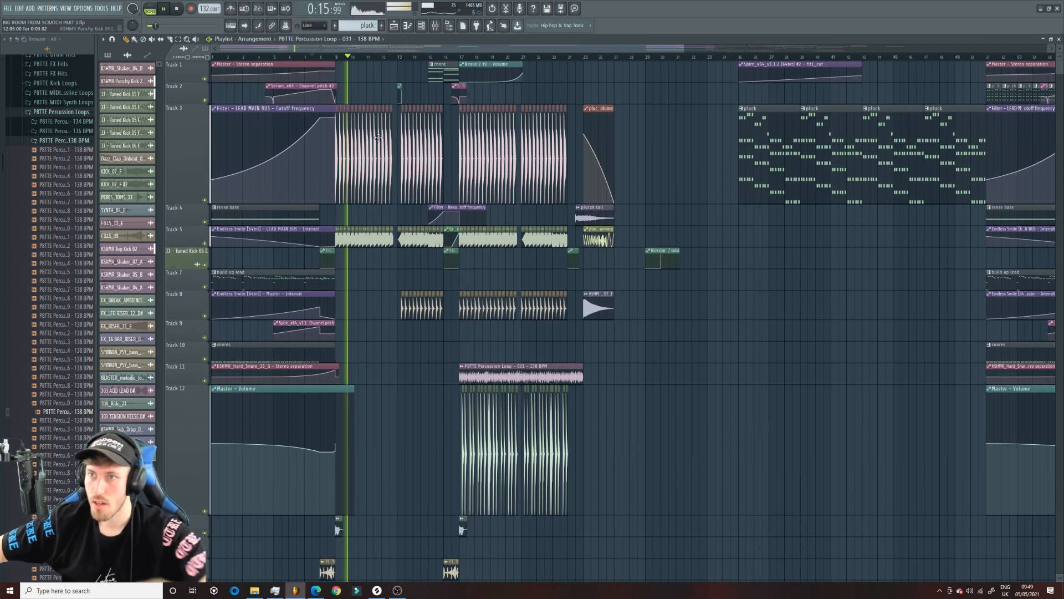
pyautogui.press('space')
# Solo tracks 2, 6, 7, 8 and 9, play the transition into the first drop, and restore all tracks.
pyautogui.scroll(-4, 355, 150)
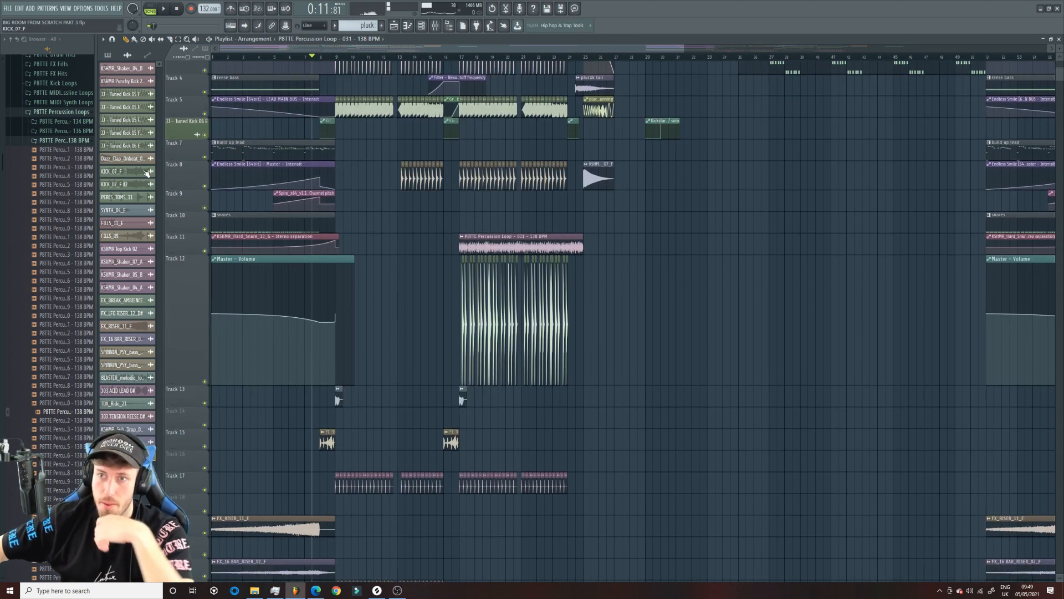
pyautogui.rightClick(204, 157)
pyautogui.click(205, 135)
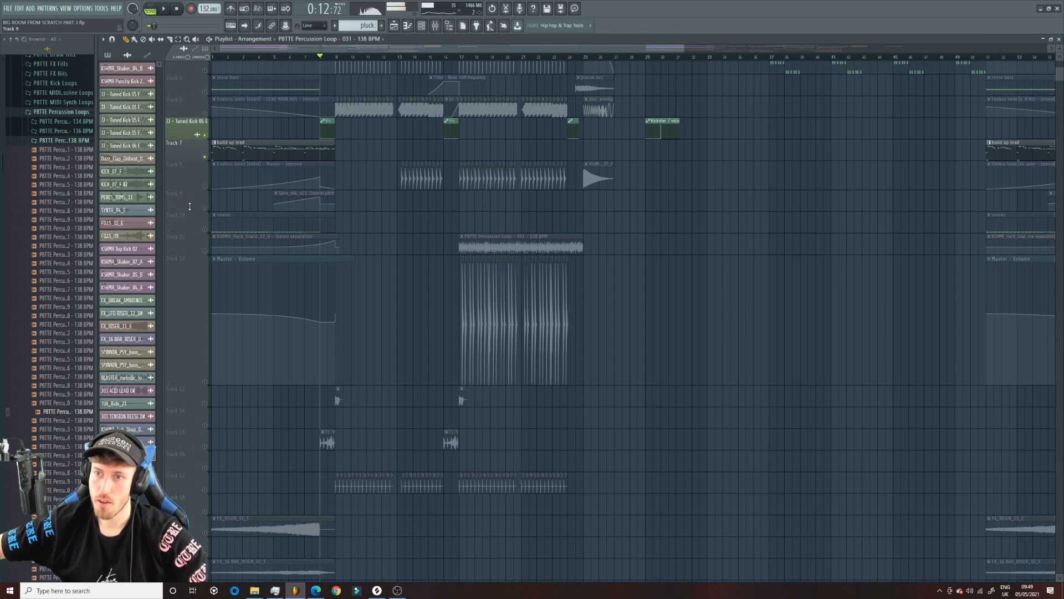
pyautogui.scroll(3, 213, 166)
pyautogui.press('space')
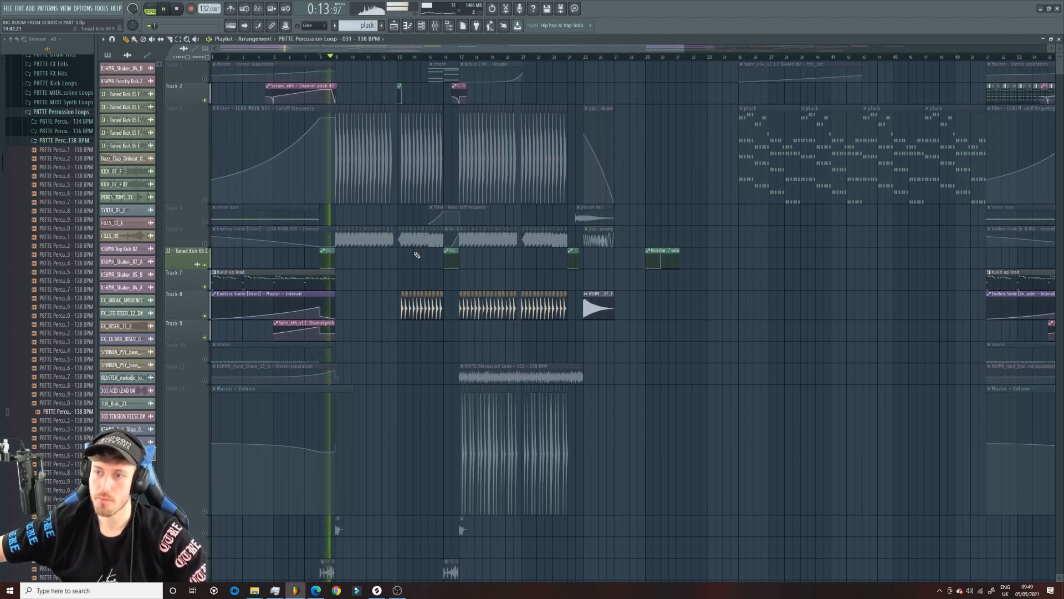
pyautogui.scroll(-3, 410, 252)
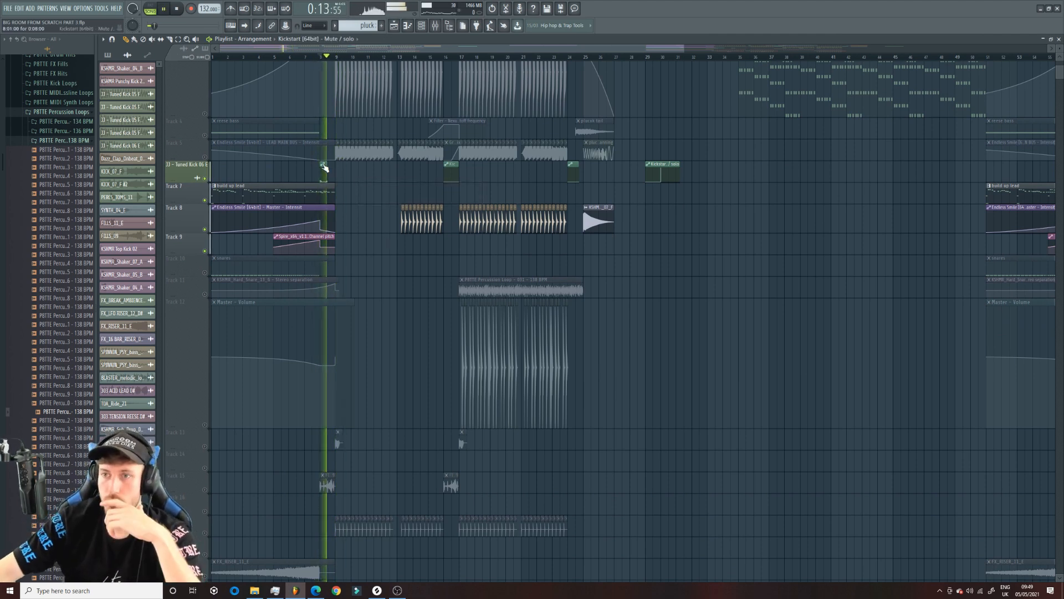
pyautogui.rightClick(205, 157)
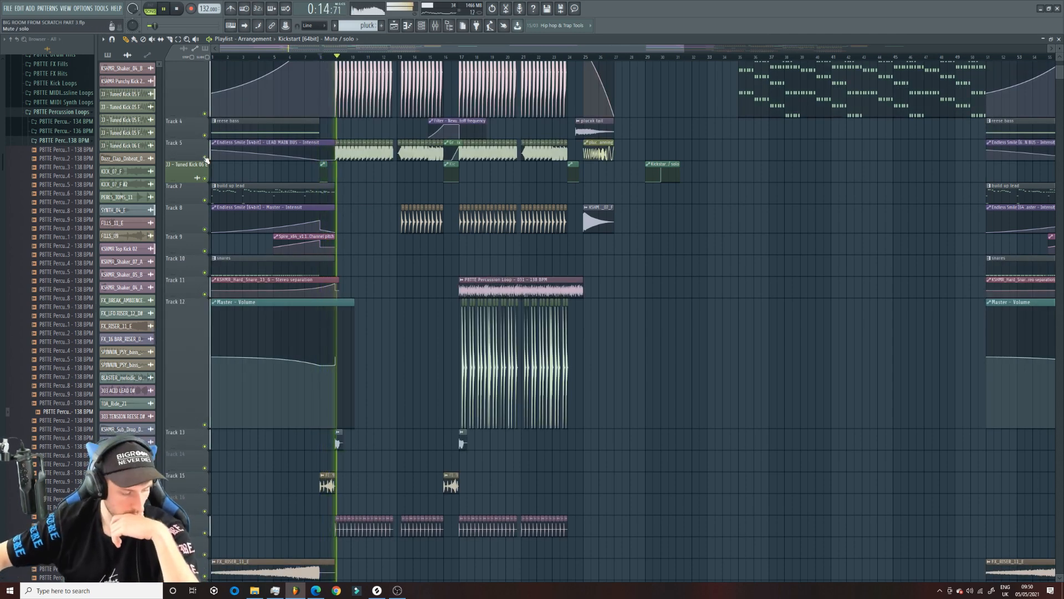
# Extend the first Kickstart mute automation clip on track 6 slightly past bar 9 and play back the drop entry.
pyautogui.scroll(3, 434, 187)
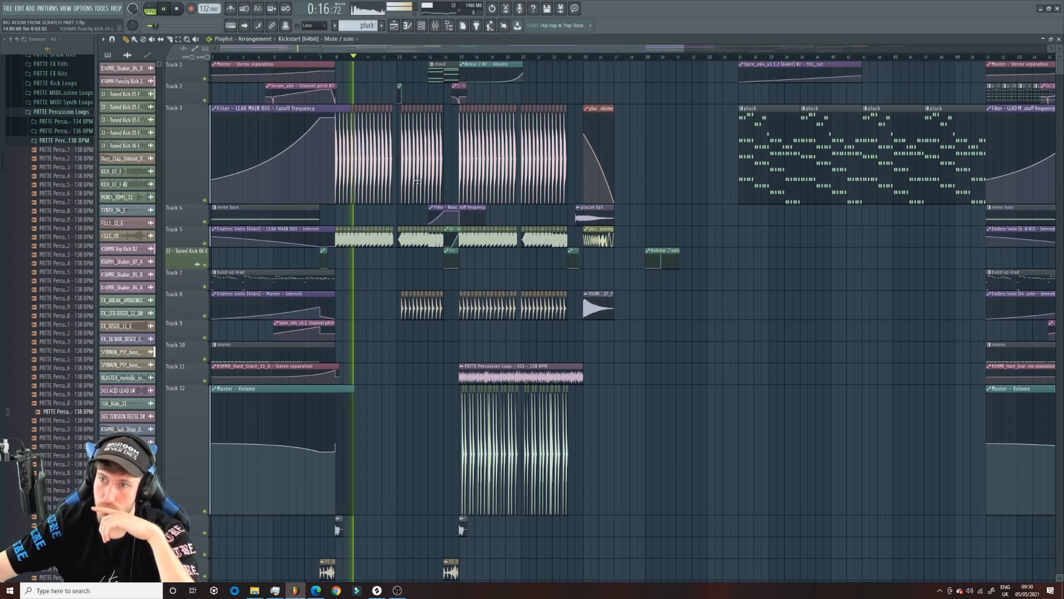
pyautogui.click(320, 56)
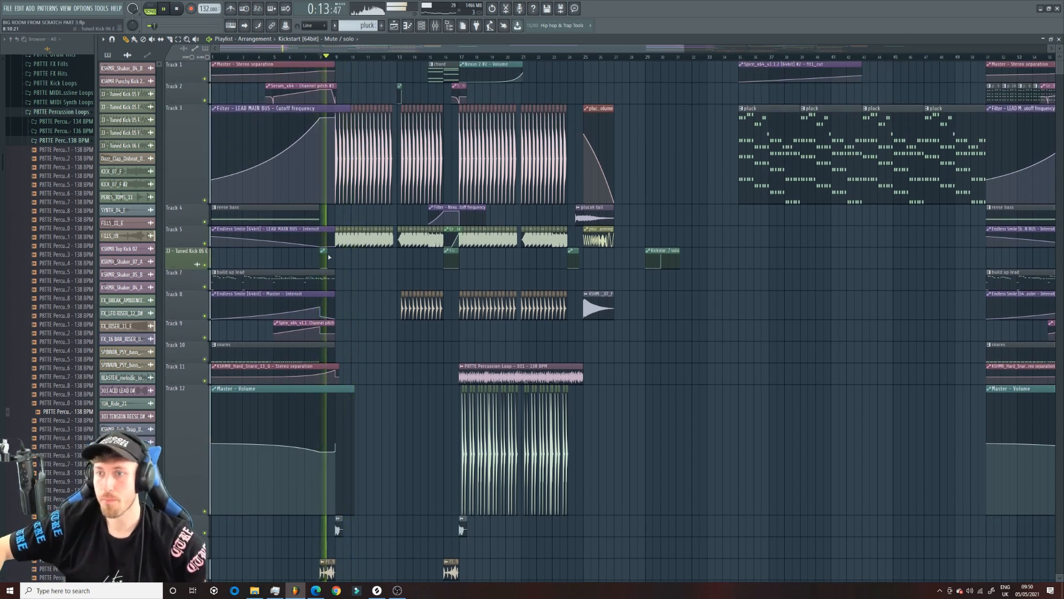
pyautogui.press('space')
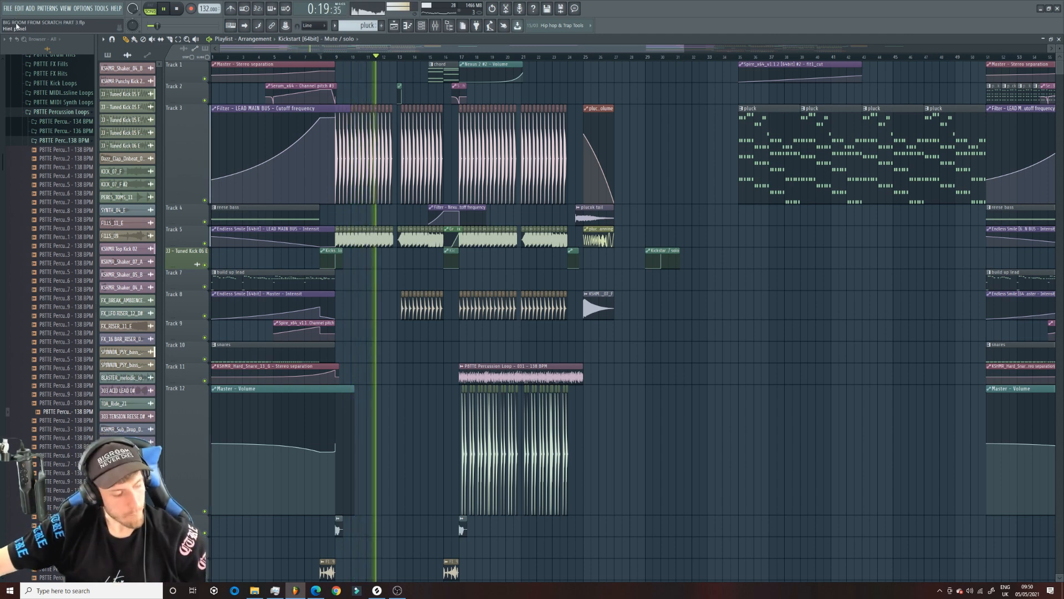
pyautogui.press('space')
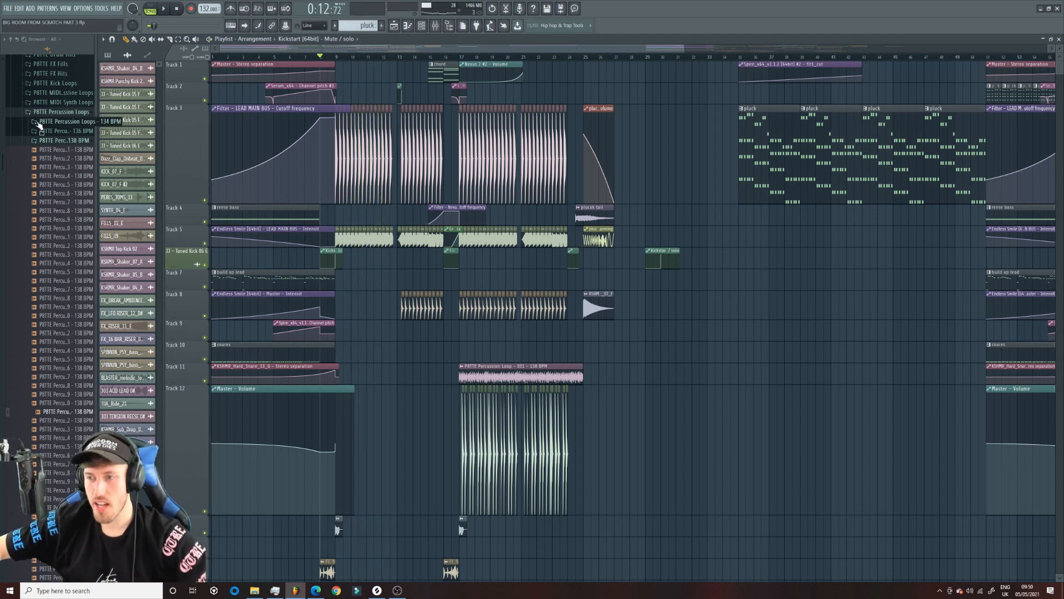
# Route P8TTE Percussion Loop - 031 to mixer track 20 and play the drop from bar 16.
pyautogui.doubleClick(537, 365)
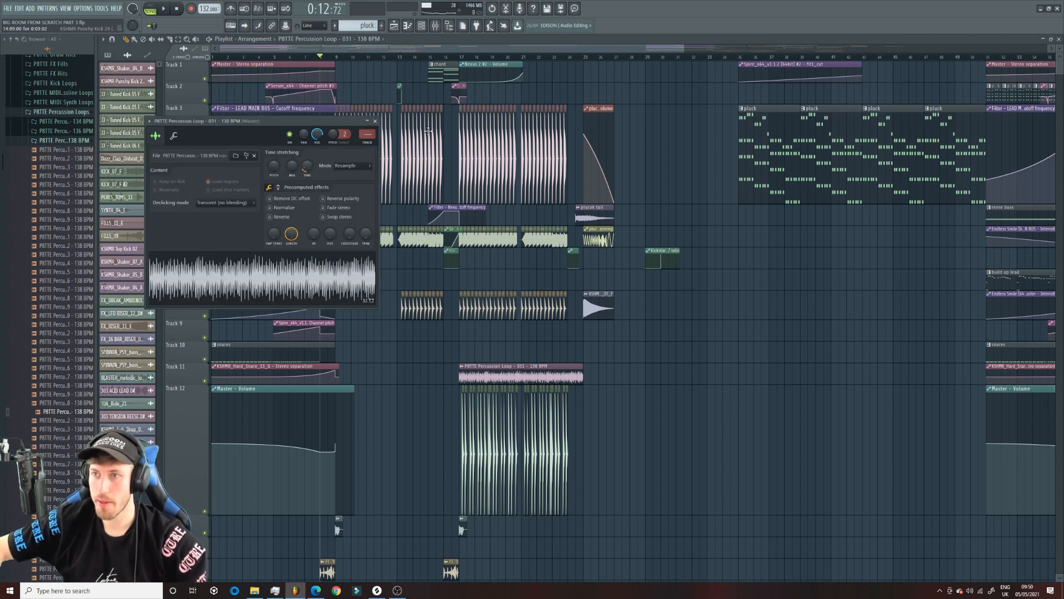
pyautogui.click(450, 58)
pyautogui.doubleClick(524, 378)
pyautogui.press('space')
pyautogui.hotkey('ctrl', 'l')
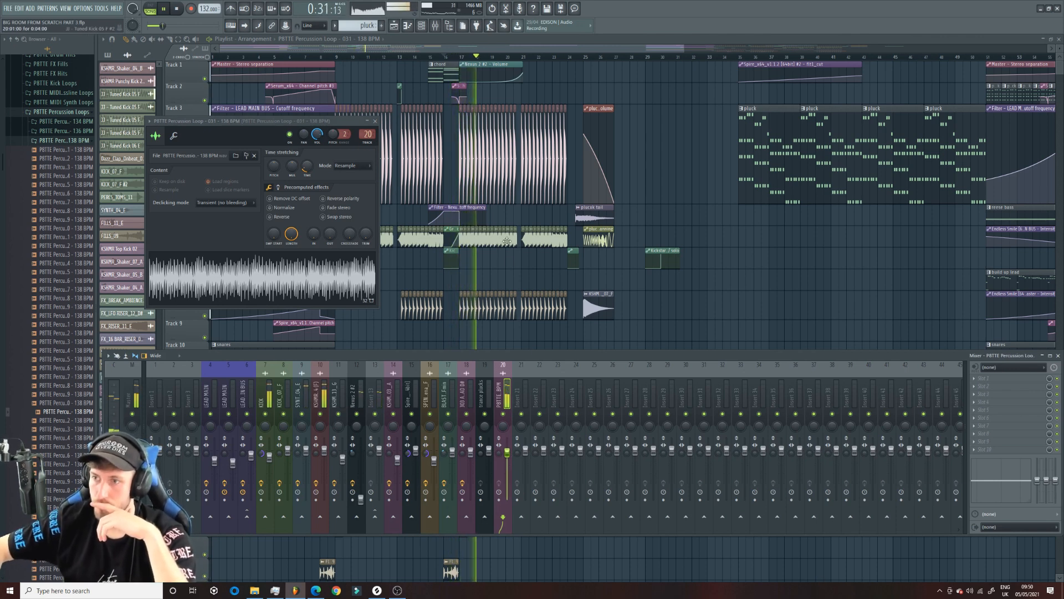
pyautogui.click(501, 293)
pyautogui.click(487, 352)
pyautogui.press('space')
# Mute track 12 and play back the second half of the first drop.
pyautogui.scroll(-1, 478, 373)
pyautogui.scroll(-3, 478, 373)
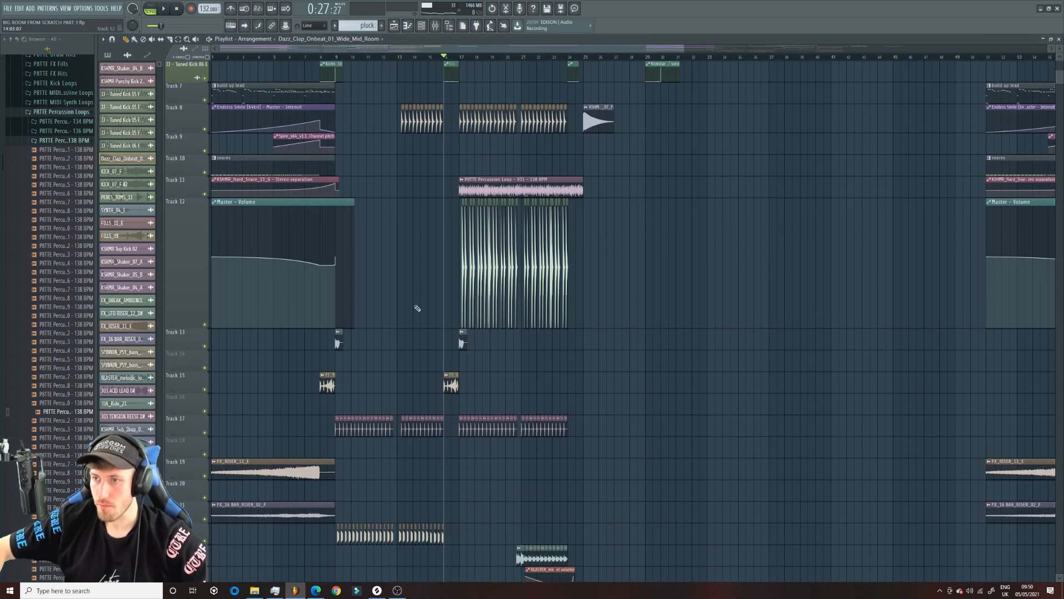
pyautogui.scroll(-3, 515, 360)
pyautogui.press('space')
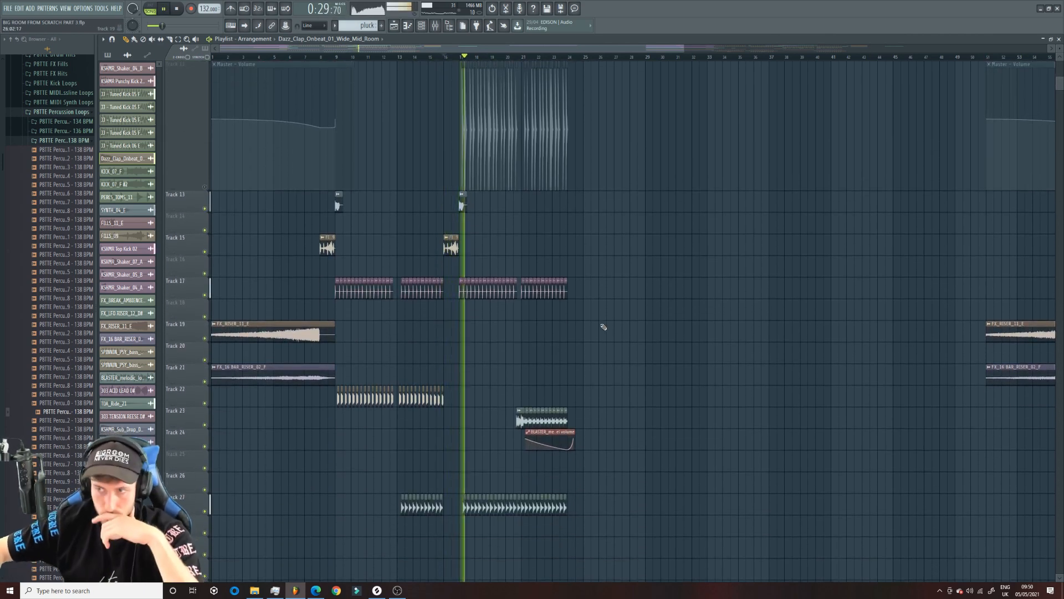
# Swap the track 11 percussion for P8TTE Percussion Loop 033, split across two clips, and continue trying loops up to 036 during playback.
pyautogui.scroll(4, 603, 331)
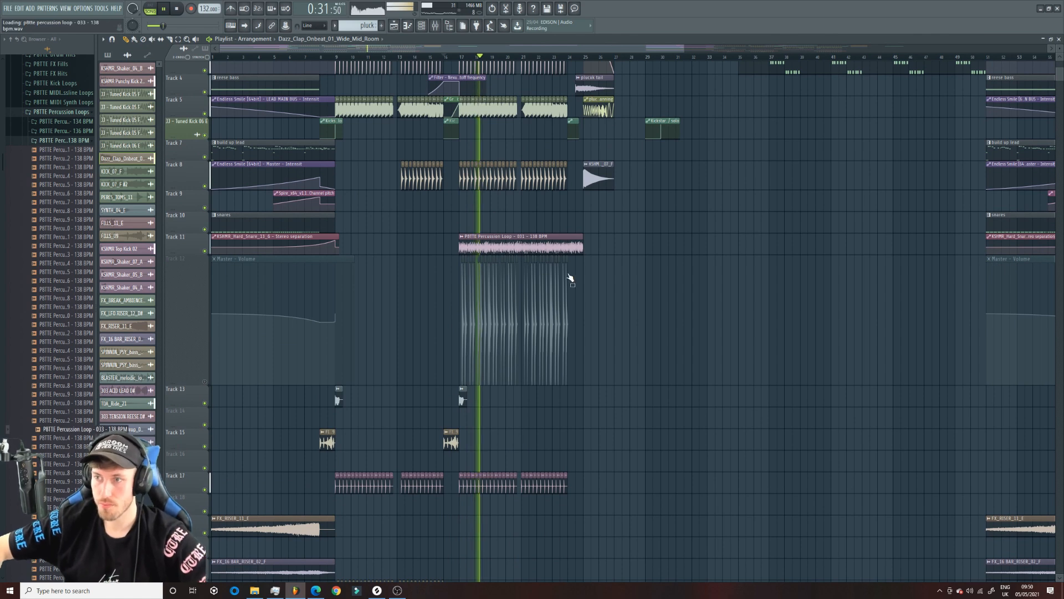
pyautogui.moveTo(570, 278); pyautogui.dragTo(537, 247)
pyautogui.click(528, 247)
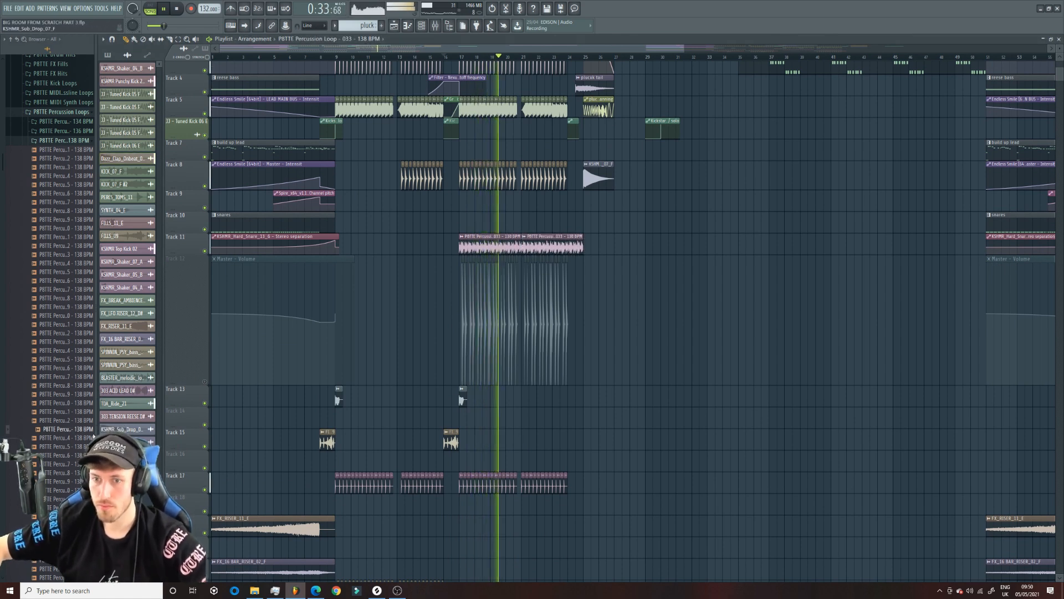
pyautogui.moveTo(70, 447); pyautogui.dragTo(549, 247)
pyautogui.moveTo(69, 461); pyautogui.dragTo(546, 249)
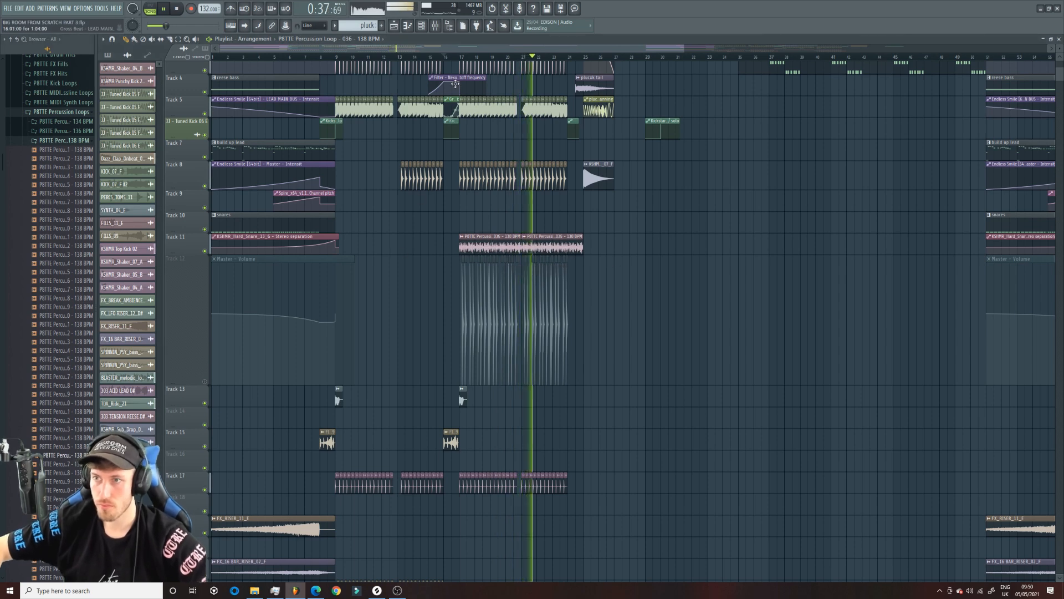
# Swap the track 11 percussion through P8TTE Percussion Loops 037 to 040 during playback, keeping 040, and open its channel settings.
pyautogui.click(452, 57)
pyautogui.moveTo(506, 245); pyautogui.dragTo(505, 245)
pyautogui.press('space')
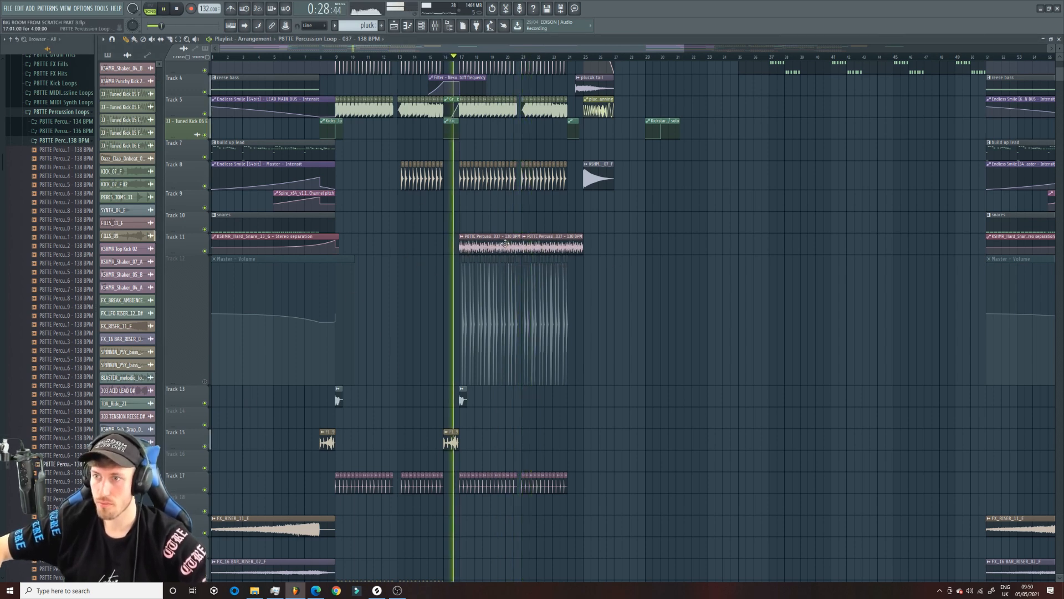
pyautogui.doubleClick(506, 246)
pyautogui.moveTo(66, 472); pyautogui.dragTo(554, 247)
pyautogui.moveTo(66, 481); pyautogui.dragTo(549, 246)
pyautogui.moveTo(66, 490); pyautogui.dragTo(506, 245)
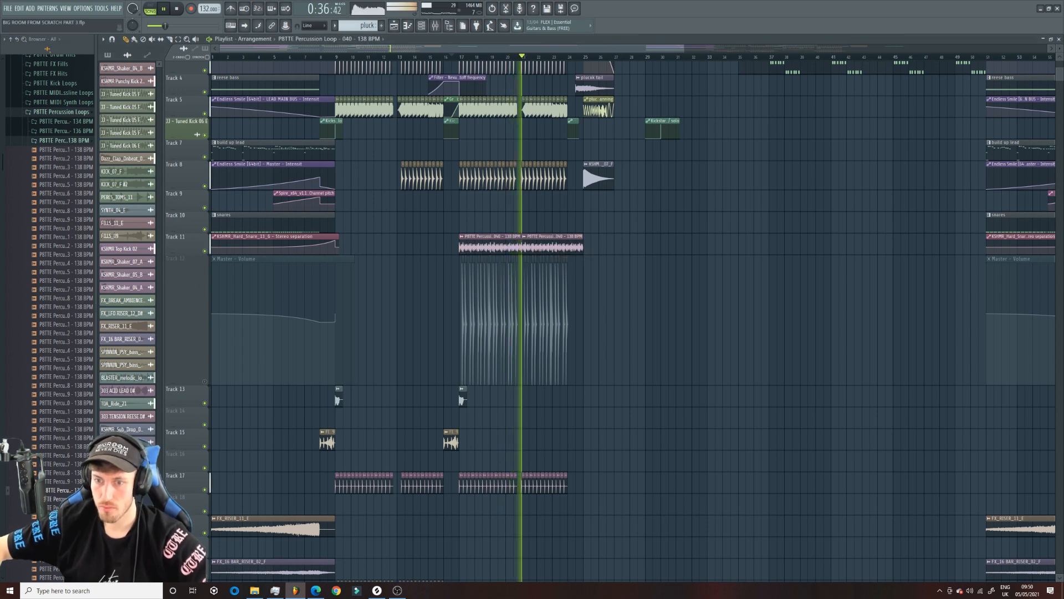
pyautogui.doubleClick(504, 240)
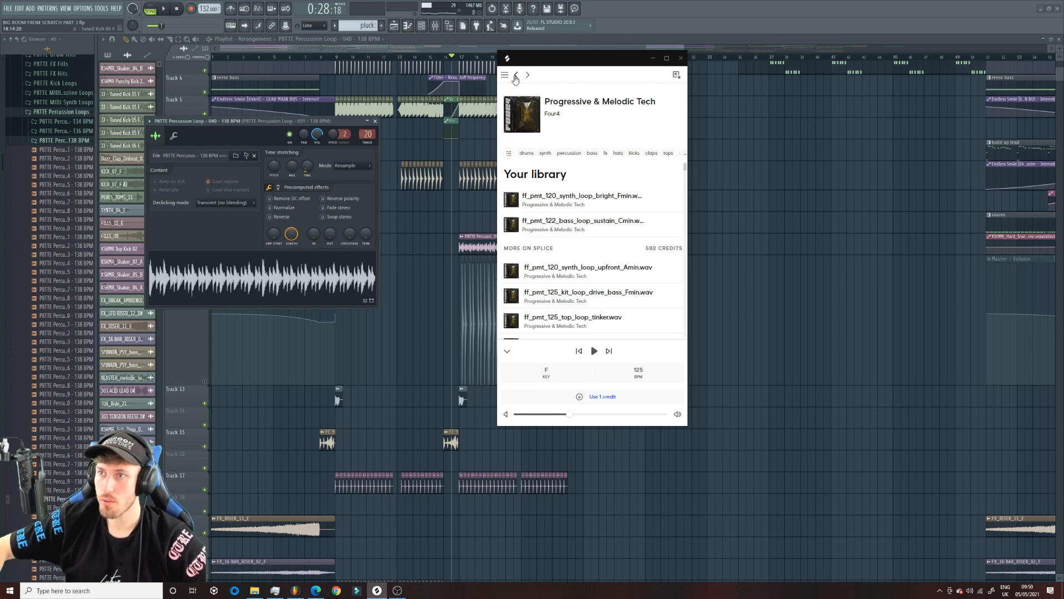
# Search the Splice library for "ride" and place Kit4_Rides_Fm_126 on track 10 at bar 17.
pyautogui.click(514, 79)
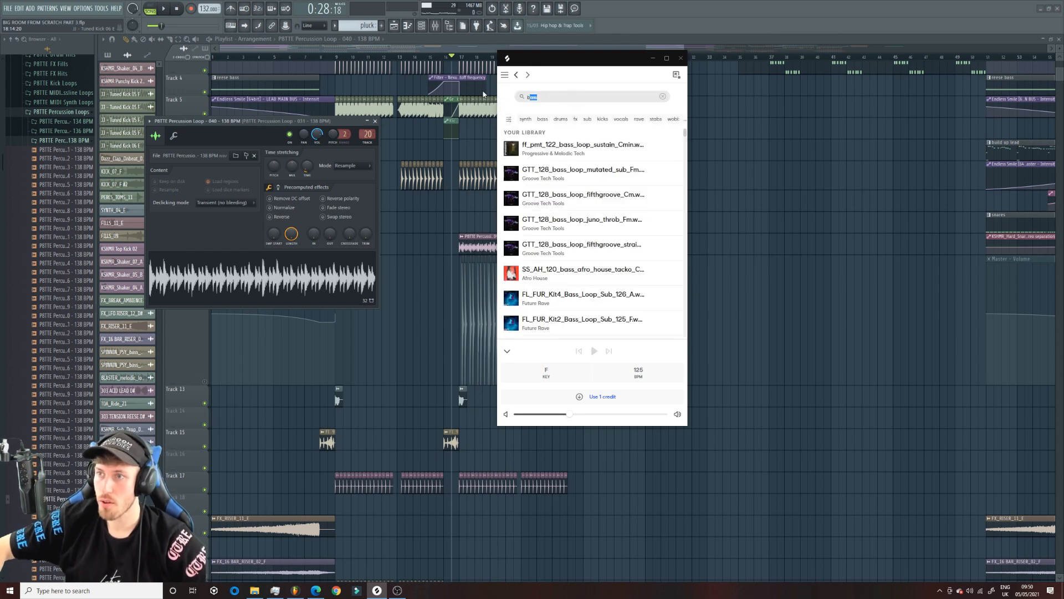
pyautogui.write('ride')
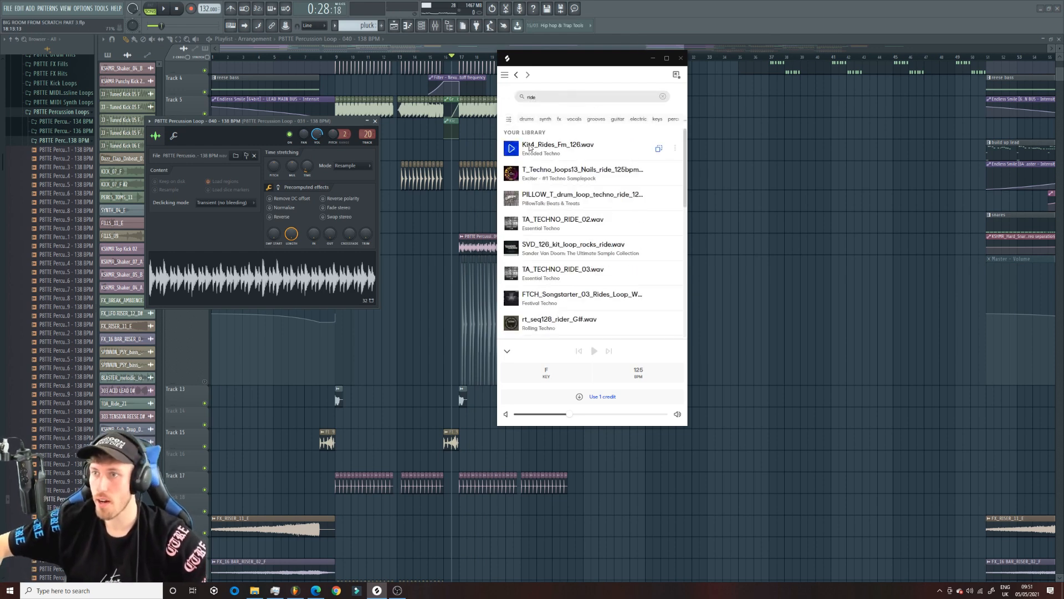
pyautogui.moveTo(558, 161); pyautogui.dragTo(476, 225)
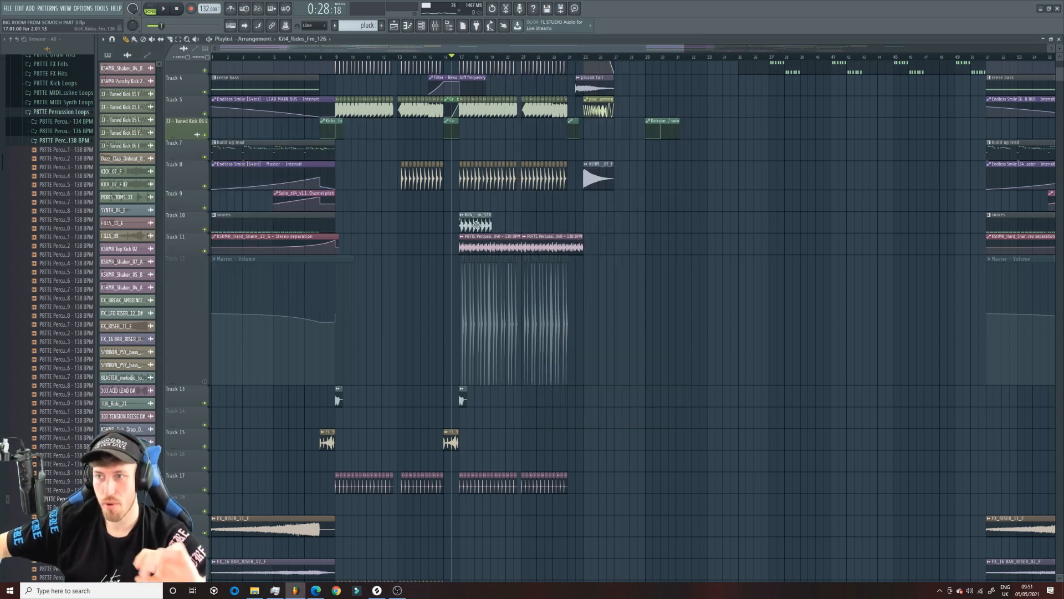
# Stretch the ride loop to exactly two bars and repeat it along track 10 through the second half of the first drop.
pyautogui.doubleClick(475, 225)
pyautogui.press('space')
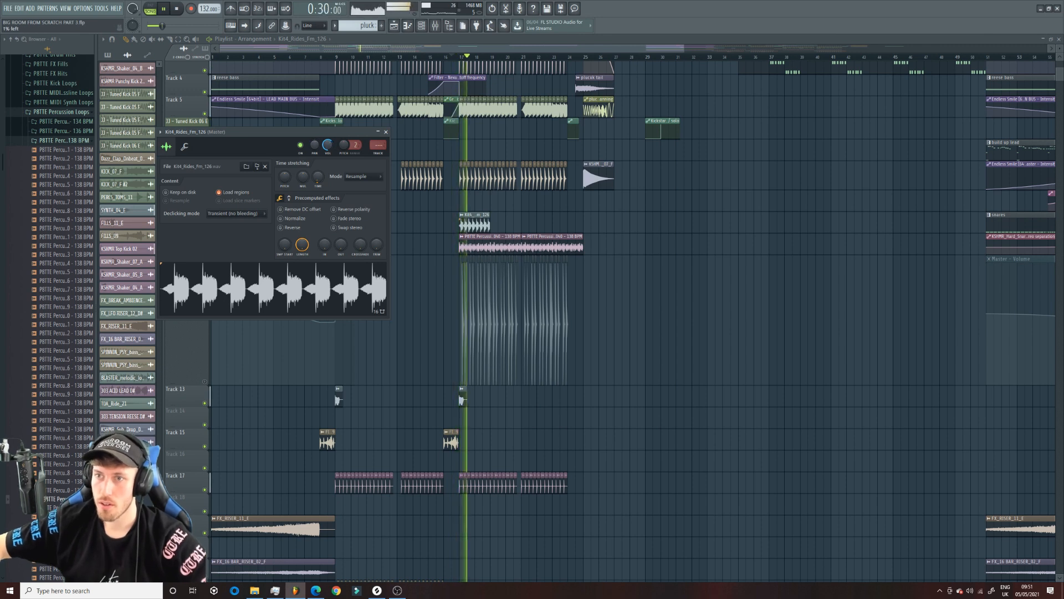
pyautogui.click(500, 224)
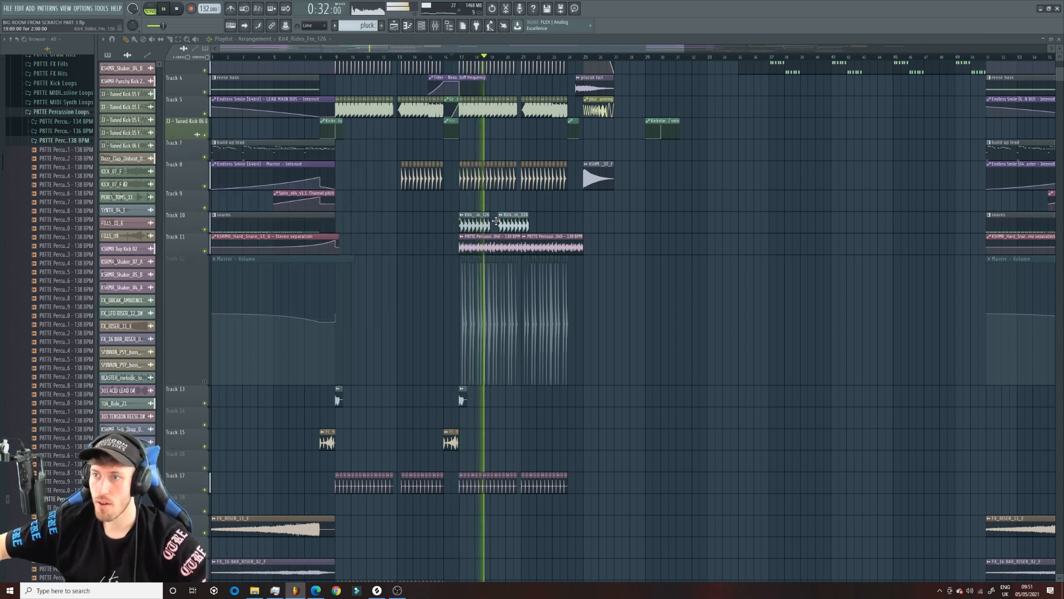
pyautogui.click(532, 226)
pyautogui.click(562, 226)
# Audition the ride loop with track 11 temporarily muted and lower the ride channel's volume to about 51%.
pyautogui.click(428, 56)
pyautogui.click(204, 251)
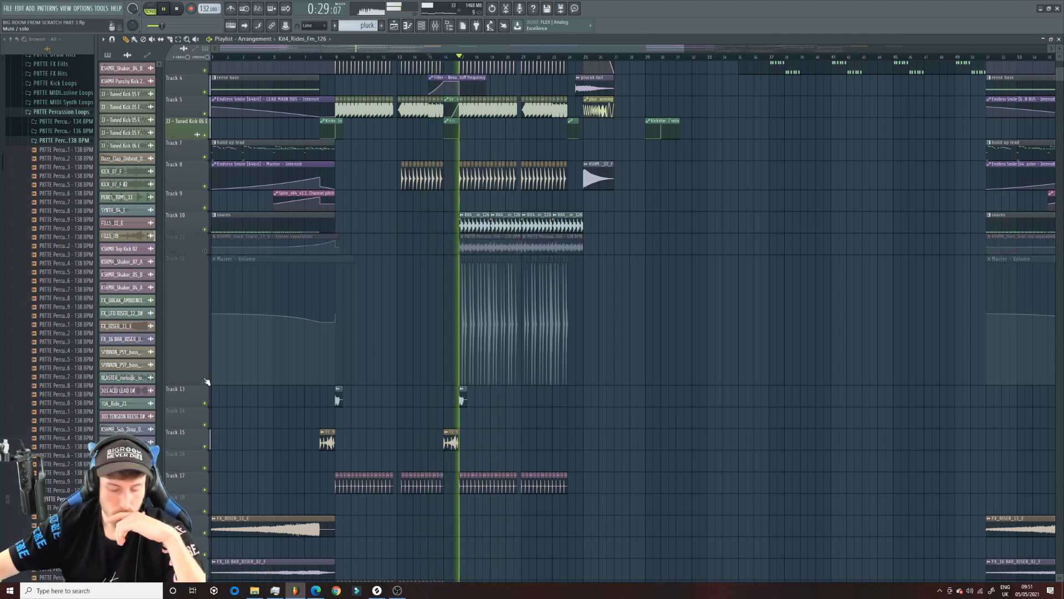
pyautogui.doubleClick(527, 222)
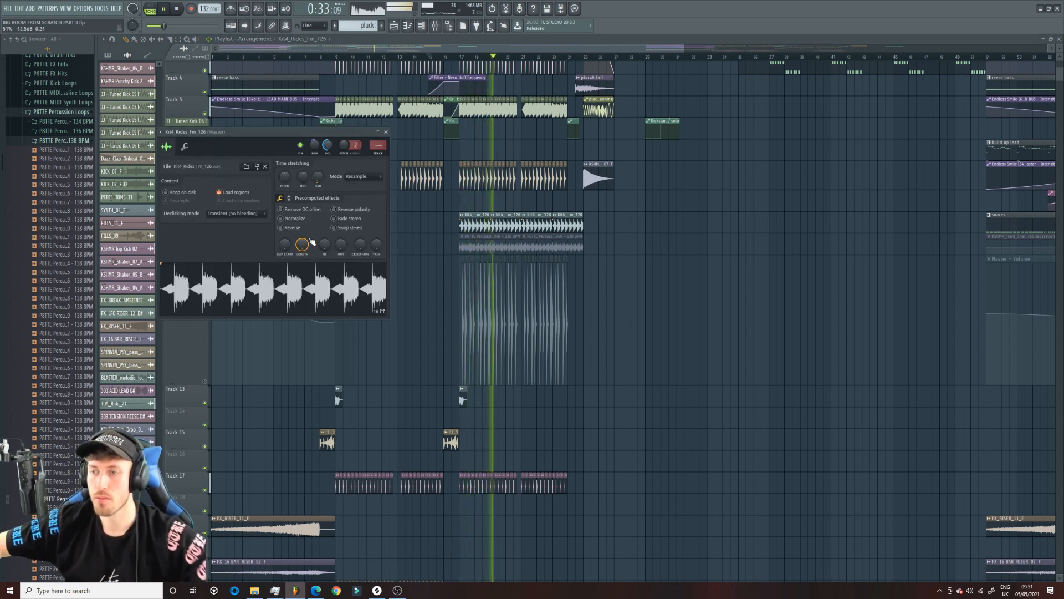
pyautogui.click(386, 131)
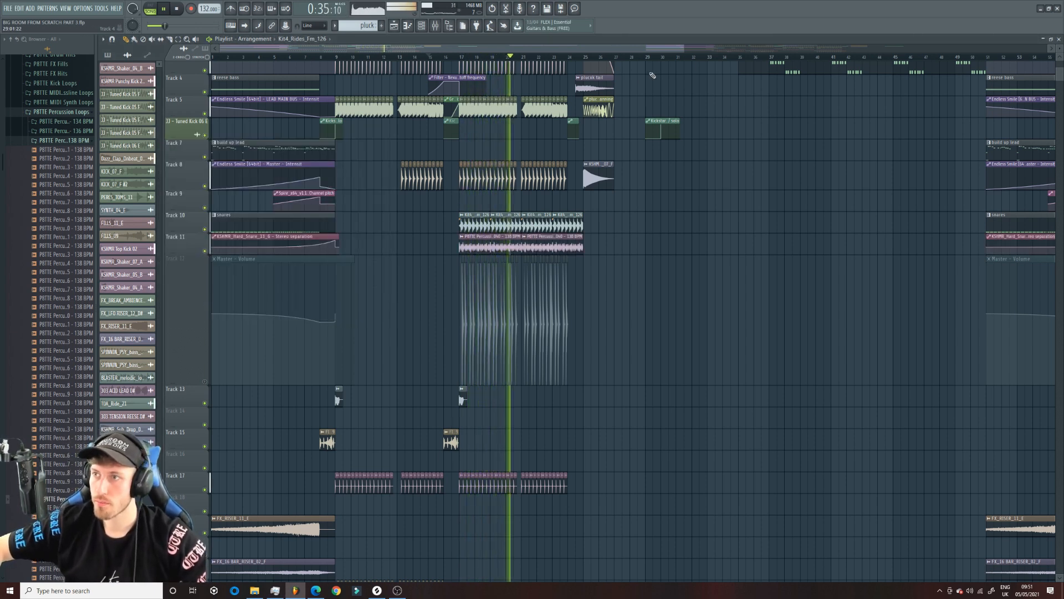
# Copy the percussion clips on track 20 of the second drop to track 19 at bar 17 in the first drop.
pyautogui.scroll(-2, 481, 164)
pyautogui.scroll(-5, 576, 255)
pyautogui.scroll(8, 594, 280)
pyautogui.scroll(-4, 537, 207)
pyautogui.click(178, 40)
pyautogui.press('space')
pyautogui.moveTo(954, 516); pyautogui.dragTo(379, 484)
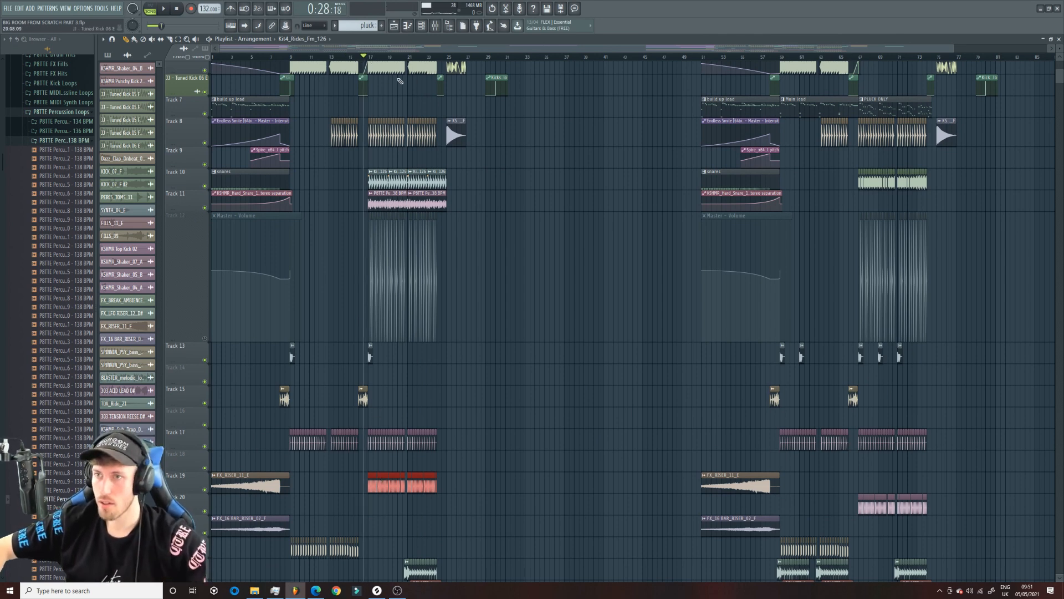
# Play back the first drop from bar 16, remove its muted track 12 clips and unmute track 12.
pyautogui.press('space')
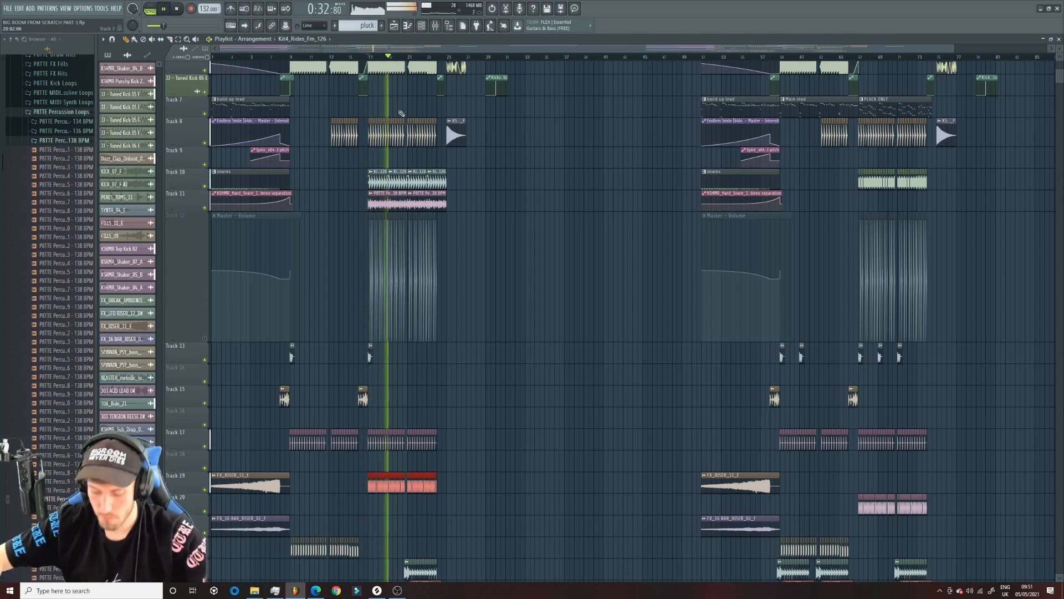
pyautogui.press('space')
pyautogui.press('space')
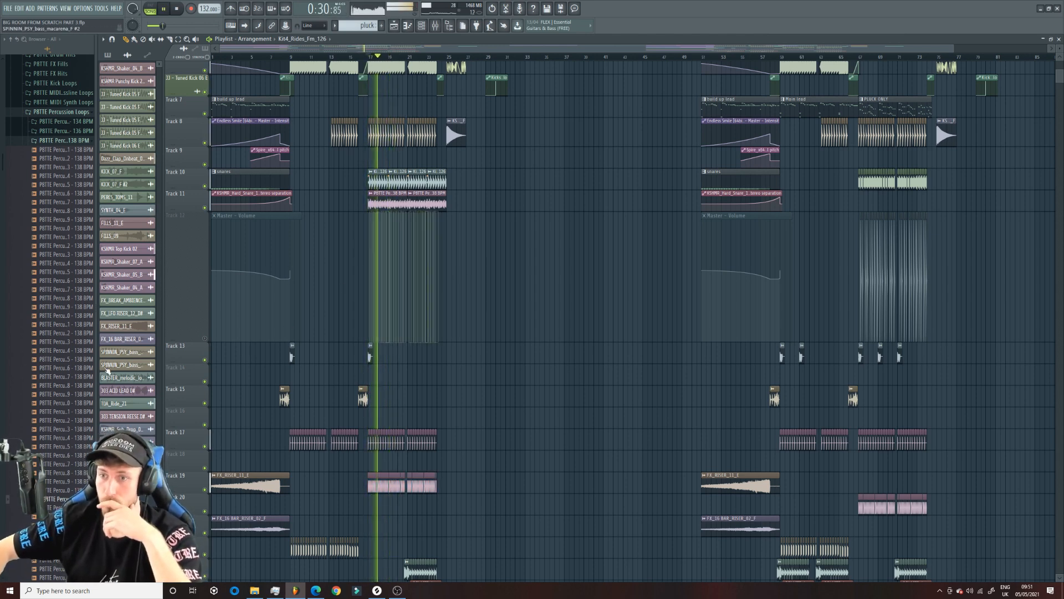
# Add FX_16 BAR_RISER_02_F on track 21 and FX_RISER_11_F on track 20 at bar 17, moving the existing FX_RISER_11_F clips to track 20.
pyautogui.scroll(-4, 534, 381)
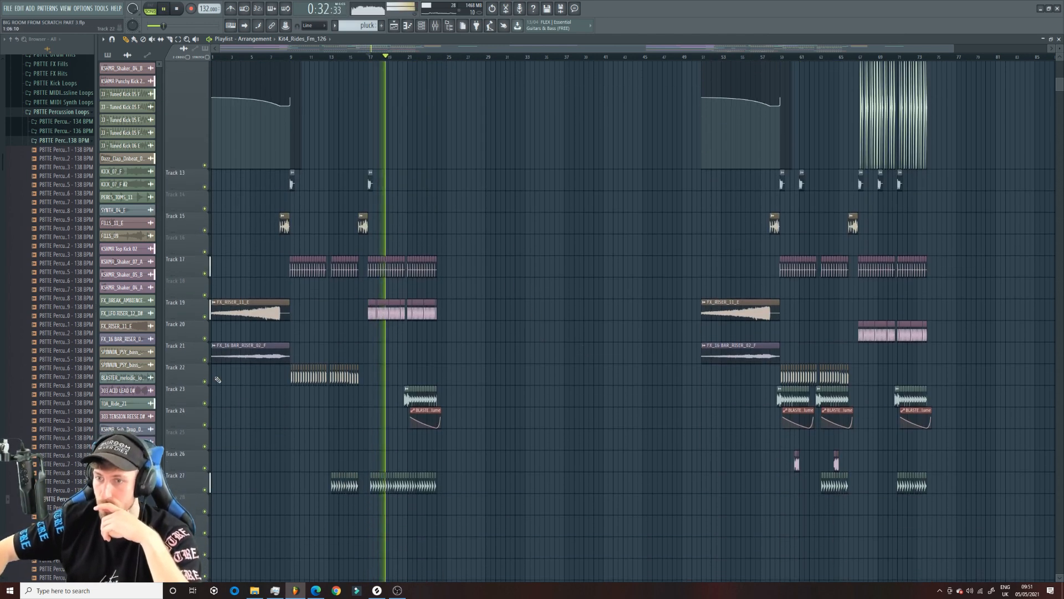
pyautogui.click(370, 351)
pyautogui.moveTo(277, 312); pyautogui.dragTo(277, 332)
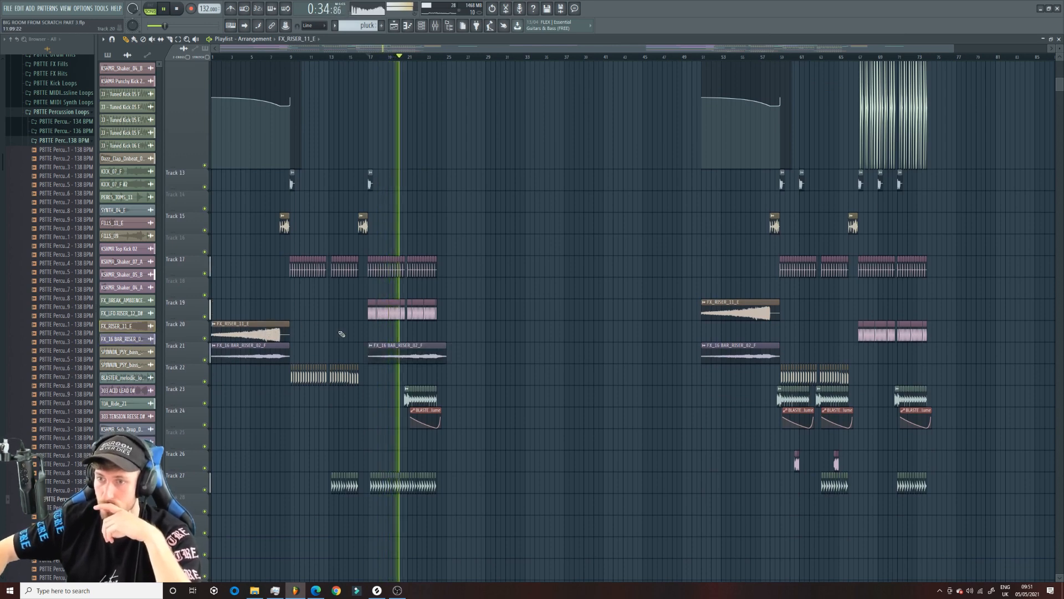
pyautogui.click(370, 333)
pyautogui.moveTo(734, 314); pyautogui.dragTo(733, 336)
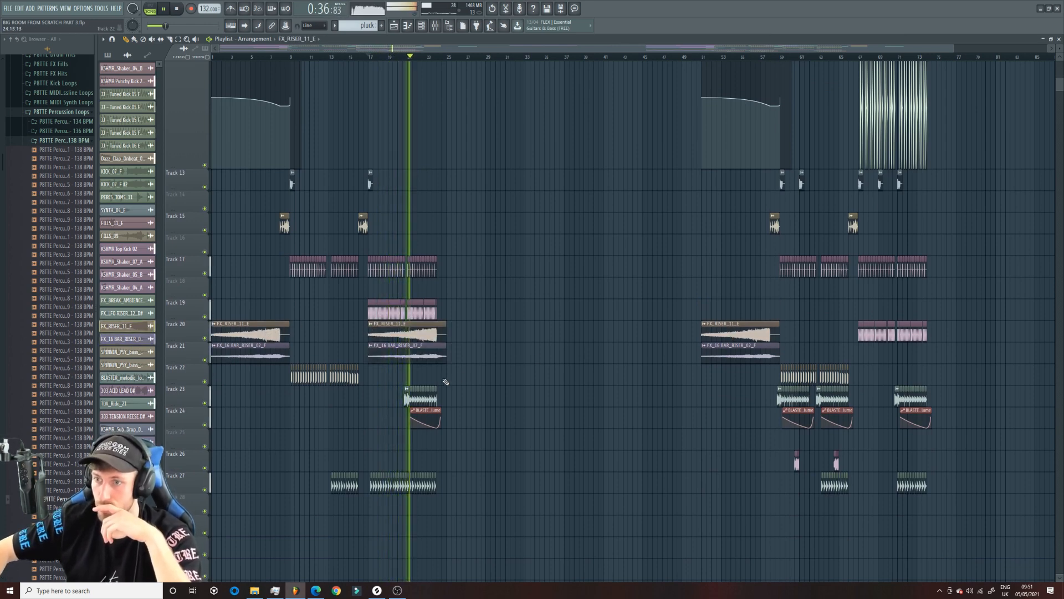
# Adjust the first drop's clips on tracks 23 and 24 around bar 21 and play from bar 17.
pyautogui.click(178, 39)
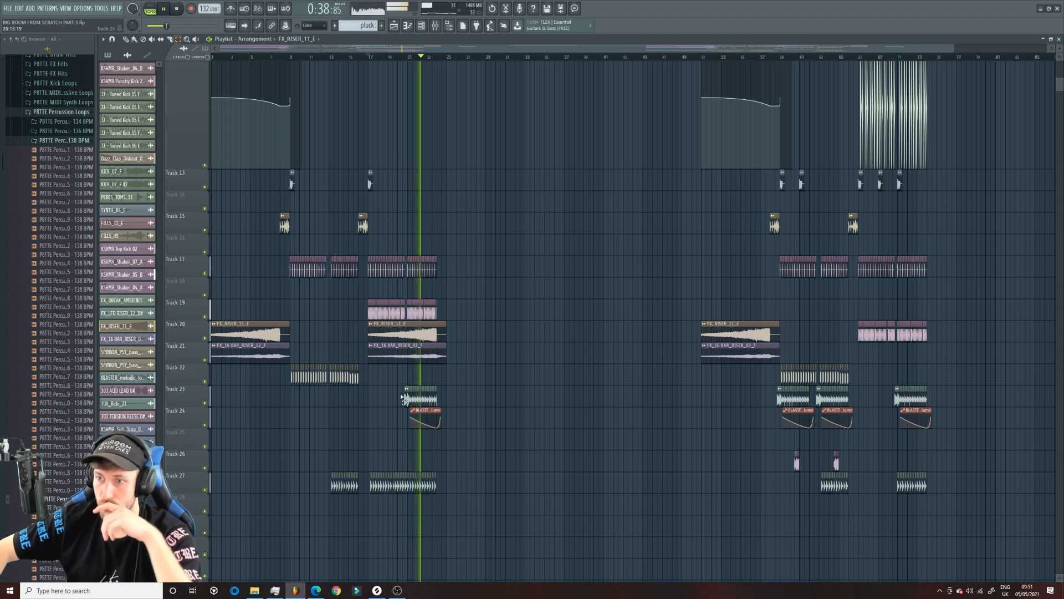
pyautogui.moveTo(396, 392); pyautogui.dragTo(463, 400)
pyautogui.moveTo(816, 430)
pyautogui.mouseDown()
pyautogui.moveTo(758, 401)
pyautogui.moveTo(388, 389)
pyautogui.mouseUp()
pyautogui.click(127, 40)
pyautogui.click(368, 57)
pyautogui.scroll(10, 444, 153)
pyautogui.scroll(1, 472, 404)
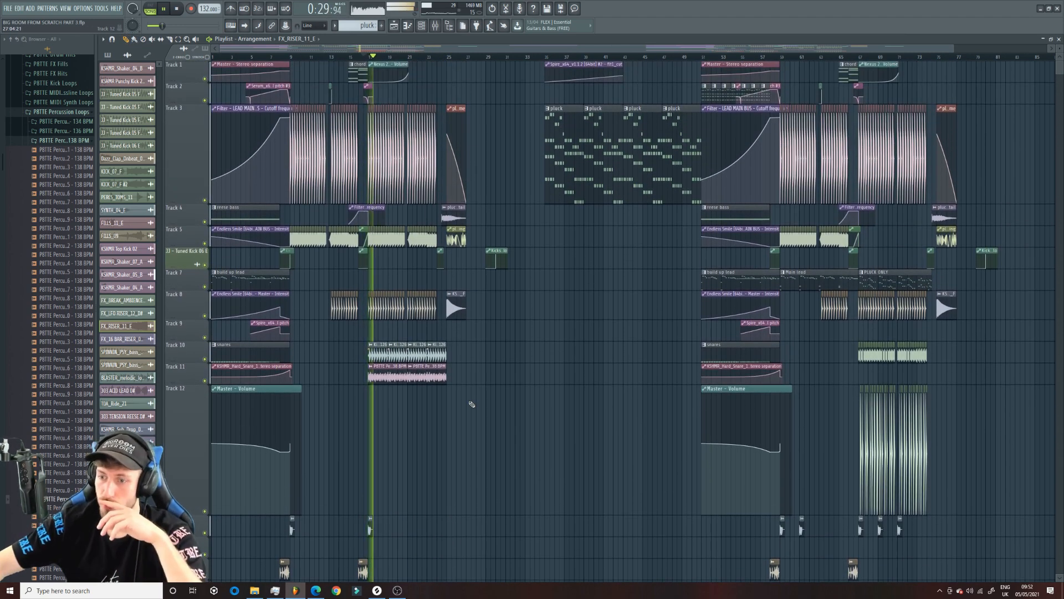
# Play the transition into bar 17 and delete the short track 5 clip at bar 16.
pyautogui.click(363, 57)
pyautogui.scroll(-3, 392, 211)
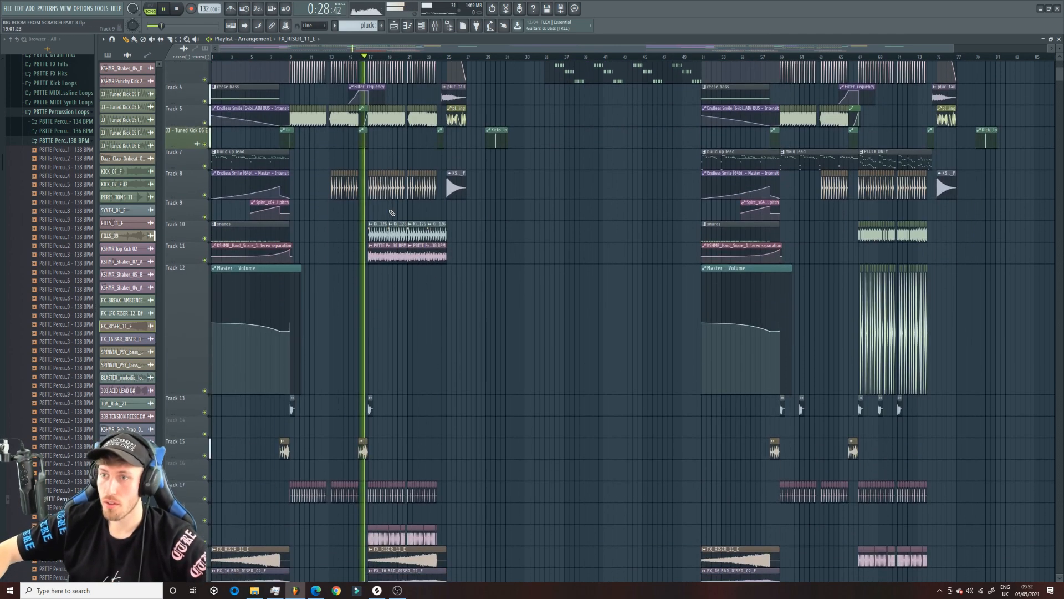
pyautogui.click(353, 58)
pyautogui.scroll(3, 422, 281)
pyautogui.scroll(1, 421, 280)
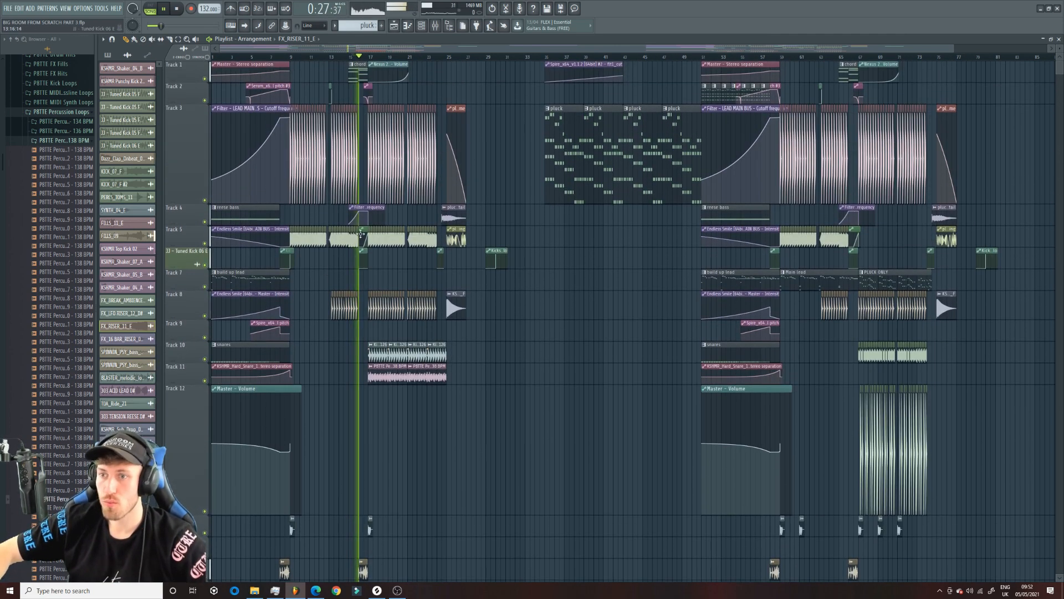
pyautogui.press('space')
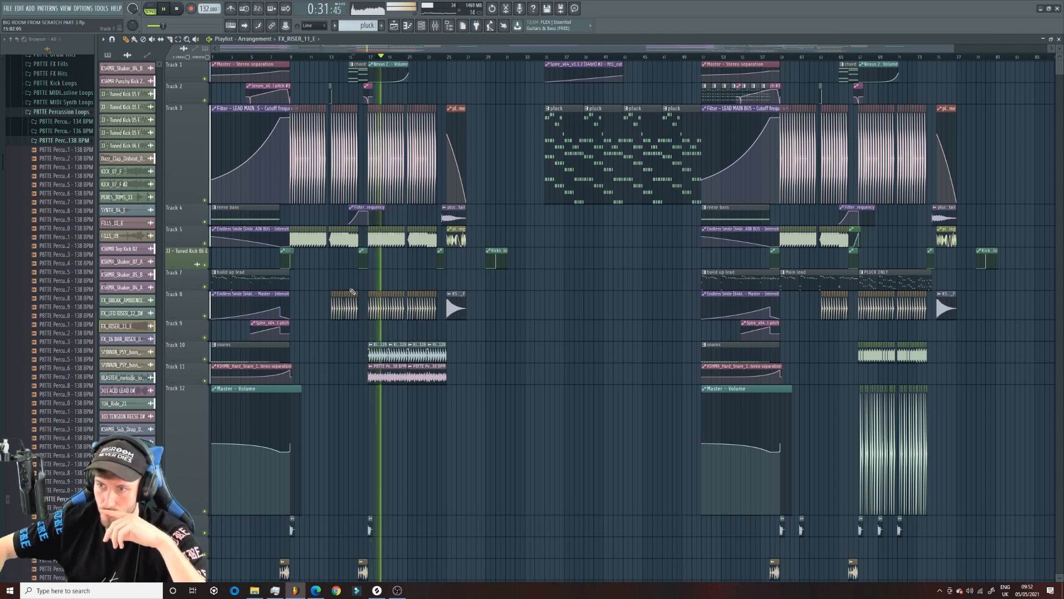
# Set the channel volume of P8TTE Percussion Loop 040 on track 11 to about 74% while playing the drop.
pyautogui.doubleClick(414, 388)
pyautogui.rightClick(415, 389)
pyautogui.doubleClick(416, 377)
pyautogui.press('space')
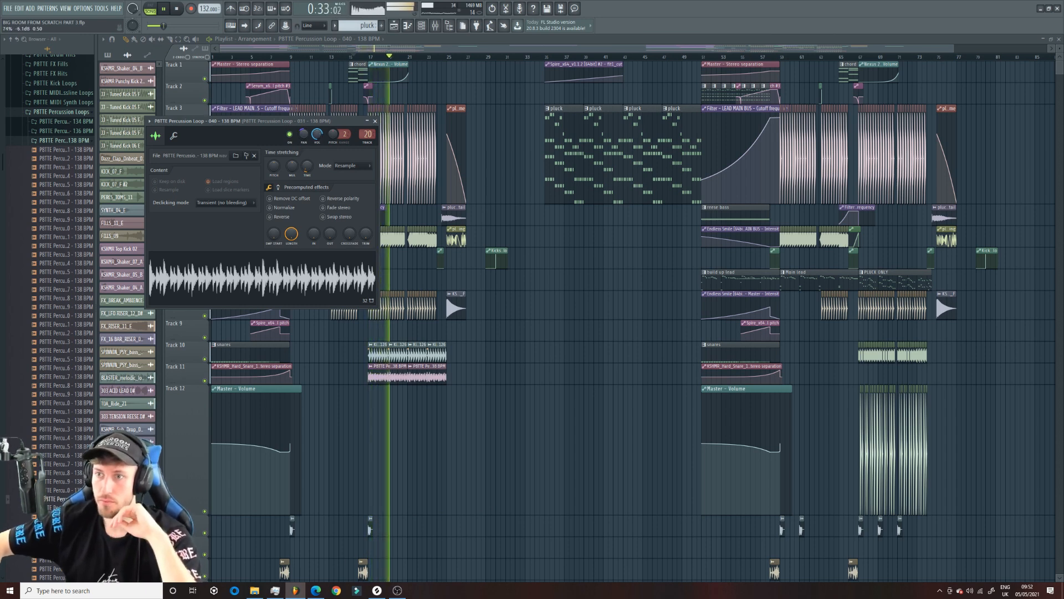
pyautogui.press('space')
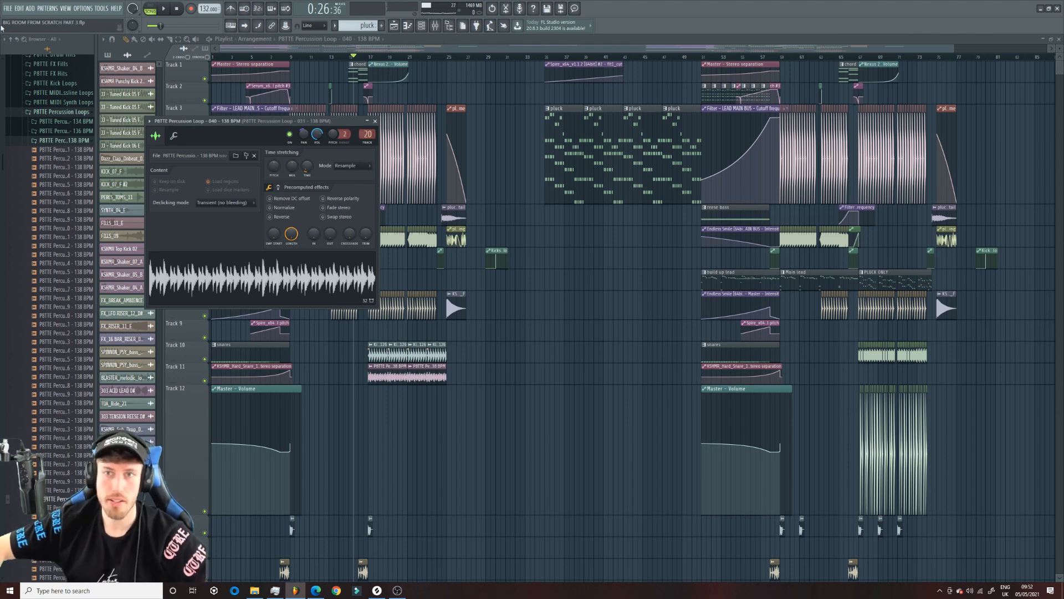
# Save the project and return to the playlist.
pyautogui.click(8, 8)
pyautogui.click(35, 51)
pyautogui.click(589, 53)
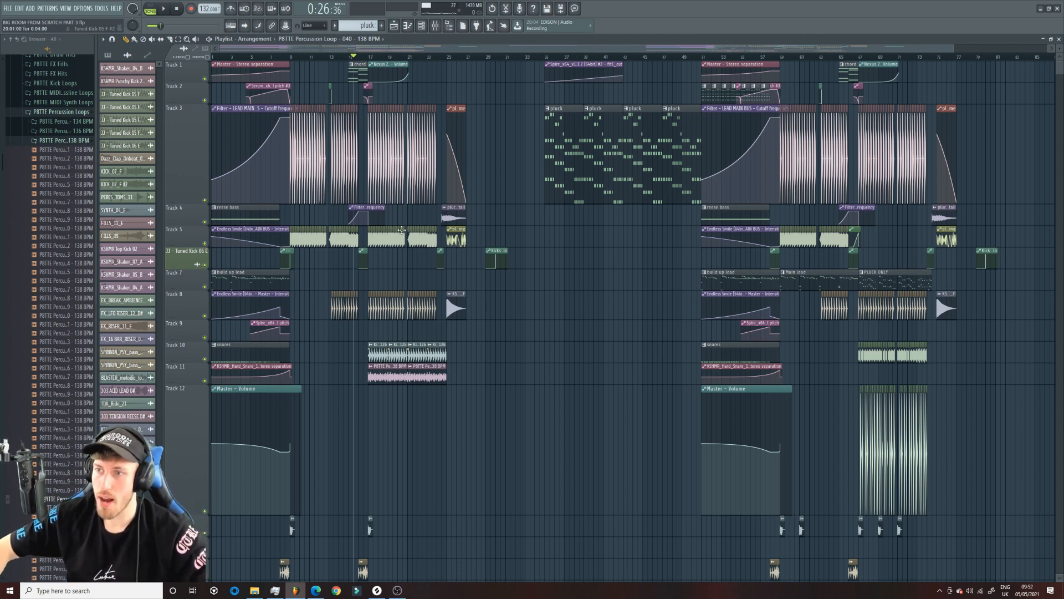
# Place the PLUCK ONLY pattern on track 7 at bar 17 in the first drop and play it back.
pyautogui.click(880, 274)
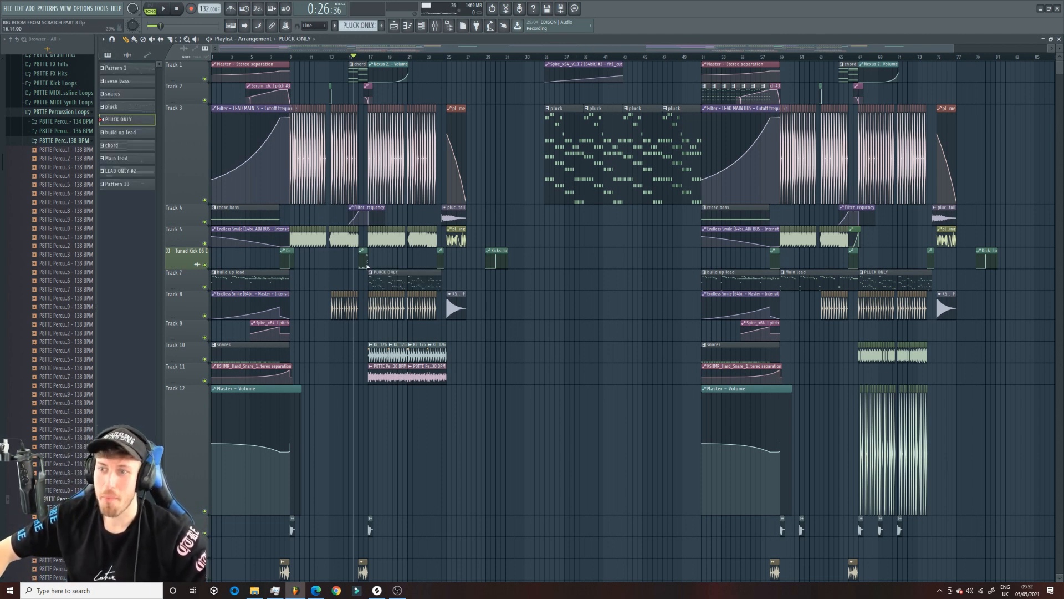
pyautogui.press('space')
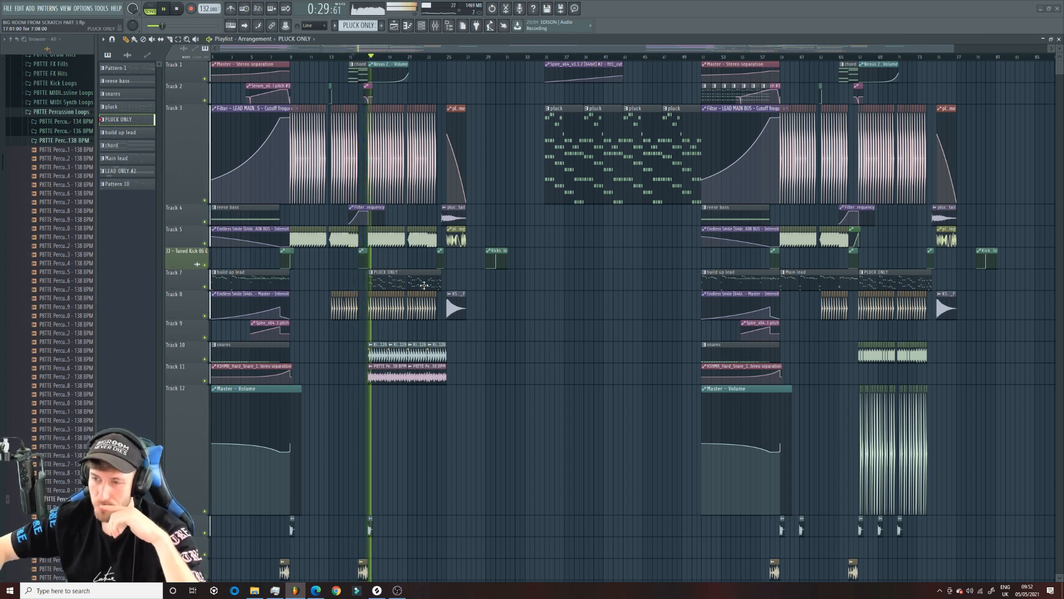
pyautogui.moveTo(220, 49); pyautogui.dragTo(349, 48)
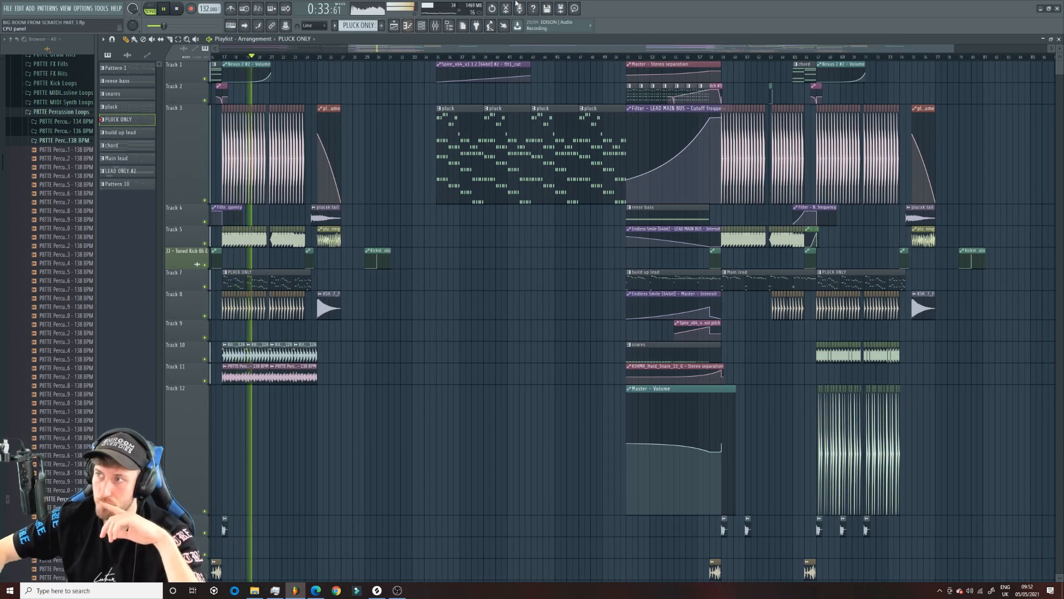
pyautogui.moveTo(934, 49); pyautogui.dragTo(907, 48)
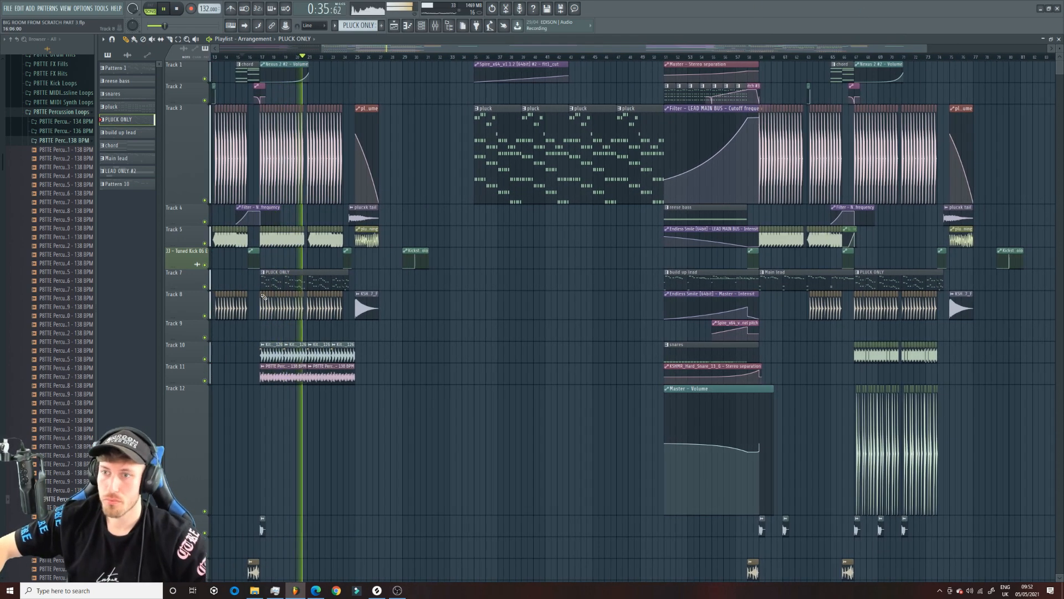
# Clone the PLUCK ONLY pattern as PLUCK ONLY #2 and show its channels.
pyautogui.doubleClick(272, 276)
pyautogui.click(358, 25)
pyautogui.click(429, 115)
pyautogui.press('space')
pyautogui.click(421, 26)
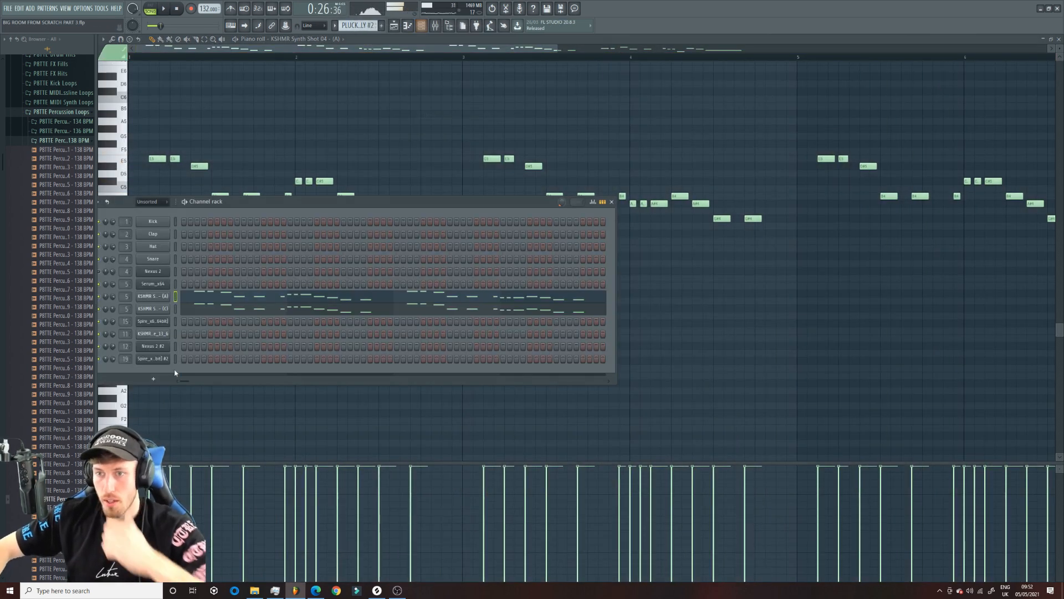
# Clear the KSHMR Synth Shot 04 (A) notes in PLUCK ONLY #2 and enter three short G#4 notes in the first bar.
pyautogui.rightClick(145, 298)
pyautogui.click(198, 298)
pyautogui.rightClick(174, 292)
pyautogui.click(199, 297)
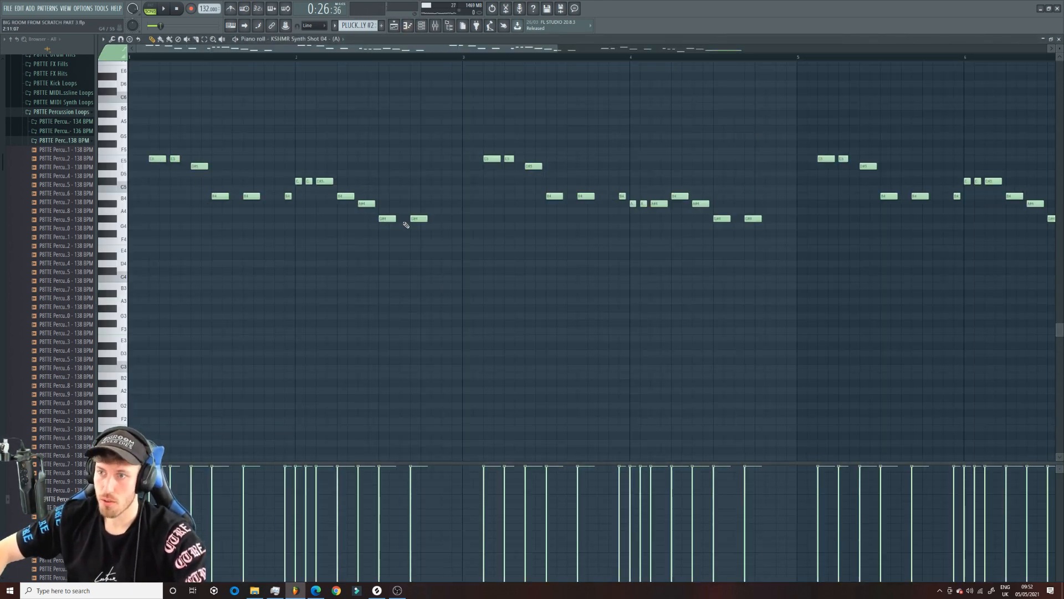
pyautogui.hotkey('ctrl', 'a')
pyautogui.press('Delete')
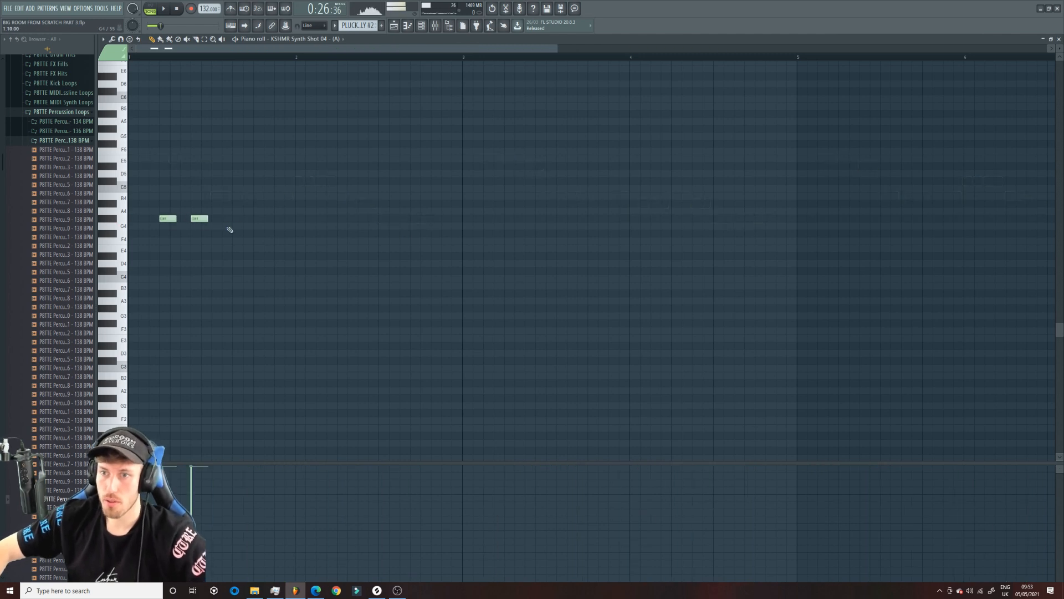
pyautogui.press('space')
# Replace the PLUCK ONLY clip on track 7 at bar 17 with PLUCK ONLY #2 and play it.
pyautogui.click(407, 27)
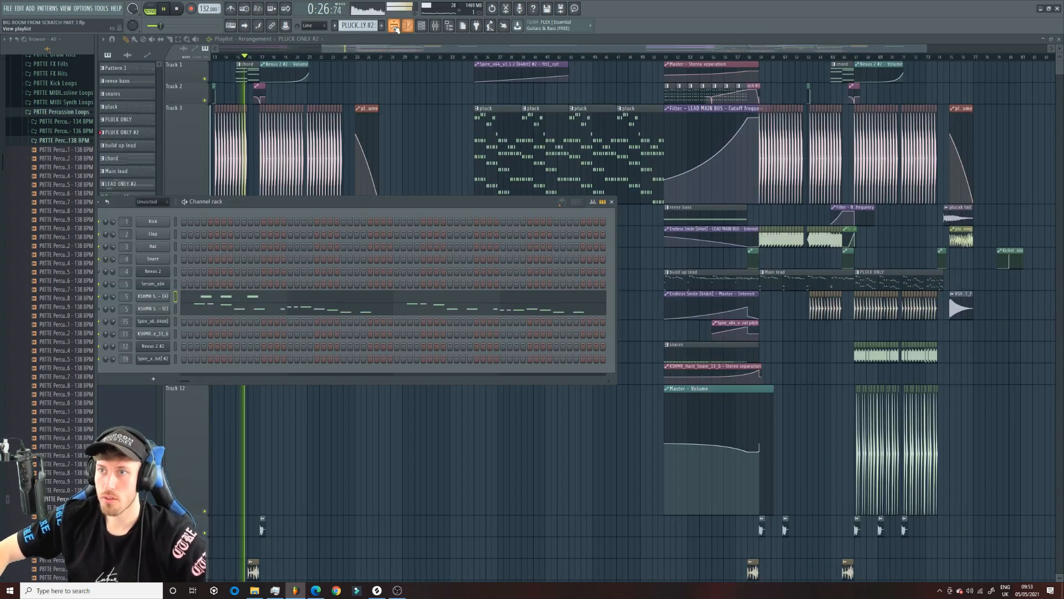
pyautogui.click(366, 41)
pyautogui.rightClick(264, 286)
pyautogui.click(263, 285)
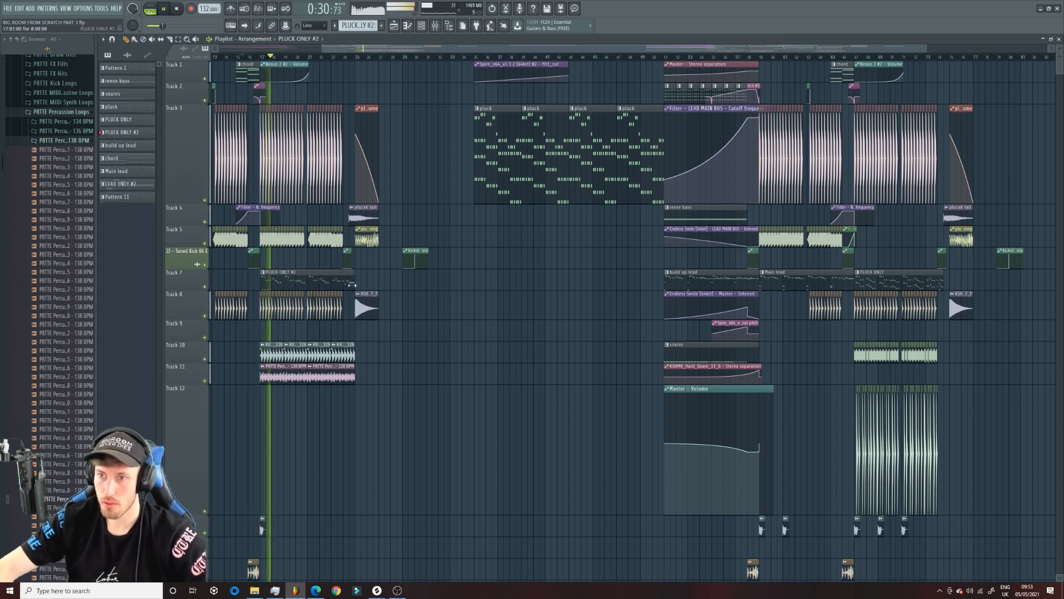
# Copy the three G#4 notes of PLUCK ONLY #2 into bars 2, 3 and 4 and play the result.
pyautogui.press('space')
pyautogui.moveTo(343, 260); pyautogui.dragTo(128, 125)
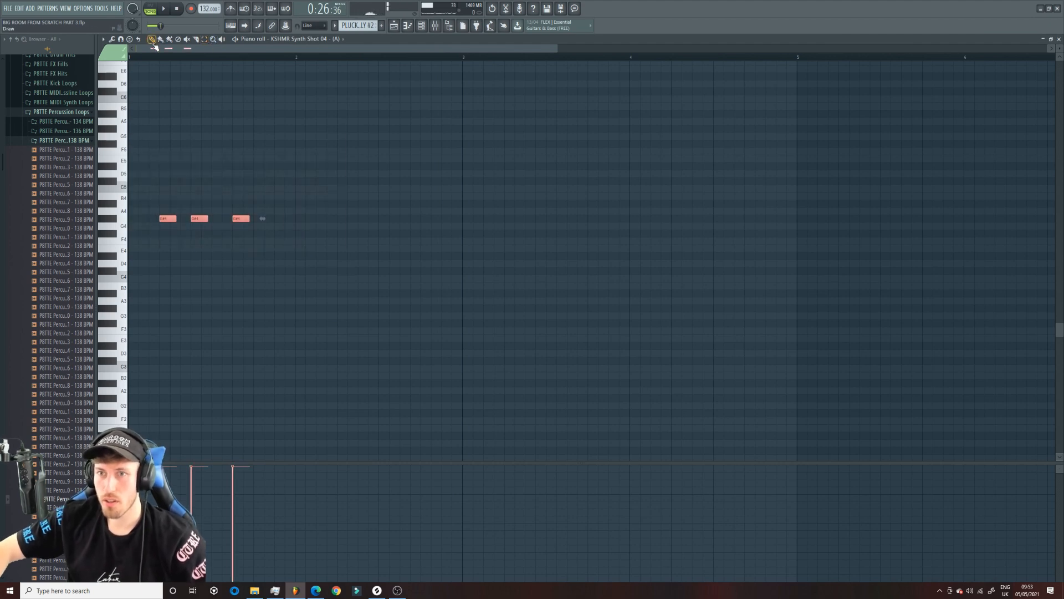
pyautogui.moveTo(164, 220); pyautogui.dragTo(499, 218)
pyautogui.press('space')
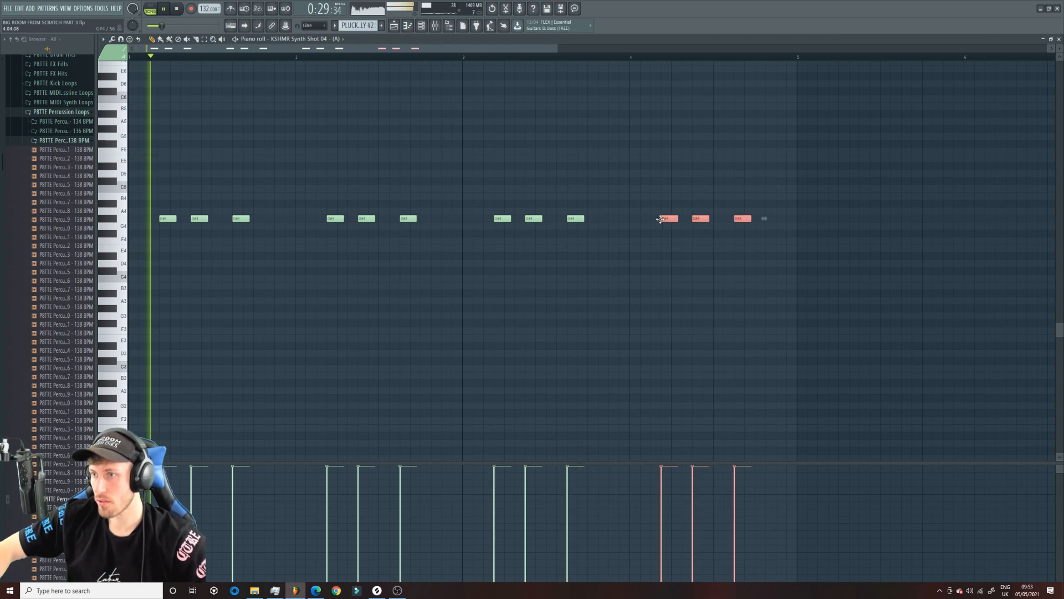
# Trim PLUCK ONLY #2 on track 7 to end at bar 20 and place one-bar PLUCK ONLY slices at bars 20 and 24 on track 9.
pyautogui.press('F5')
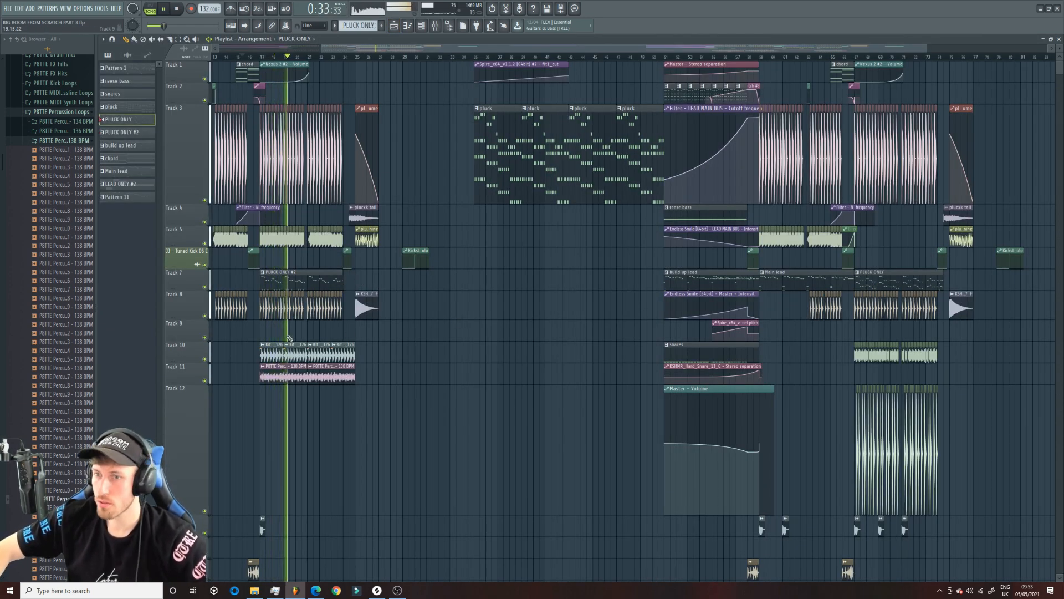
pyautogui.doubleClick(876, 287)
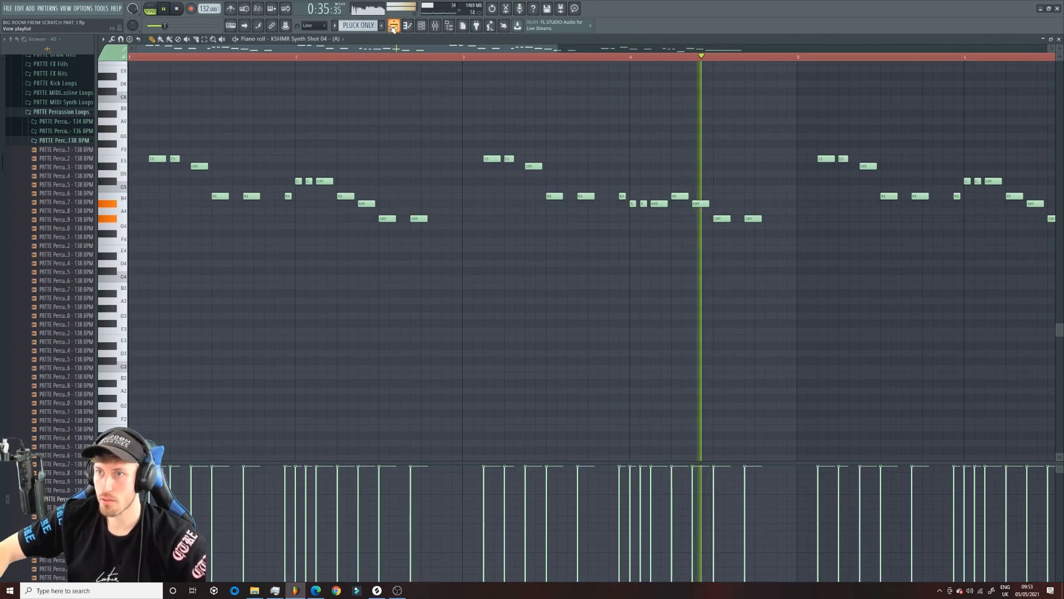
pyautogui.press('F5')
pyautogui.press('space')
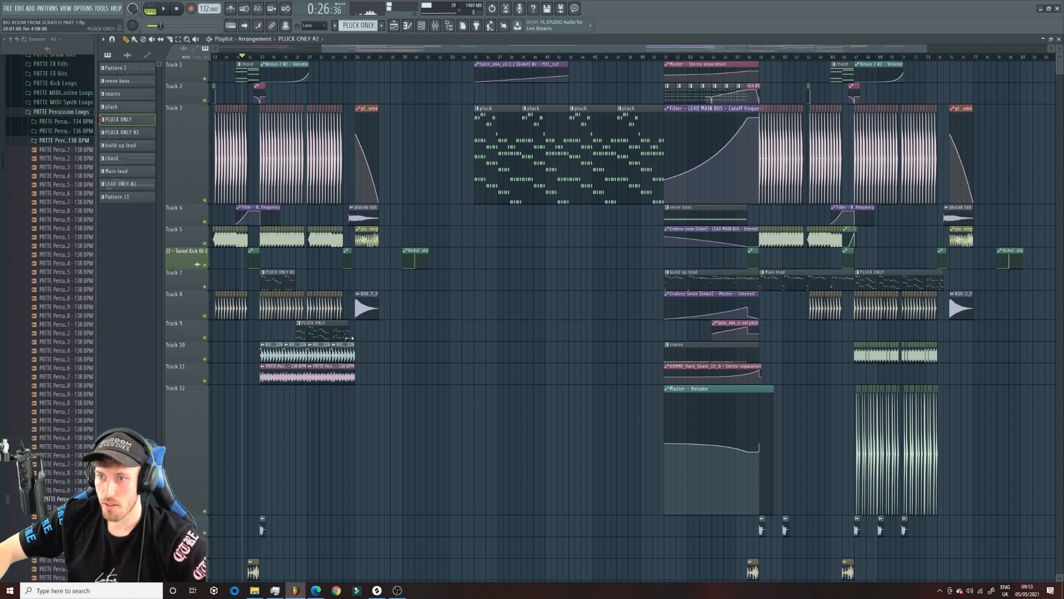
pyautogui.click(298, 415)
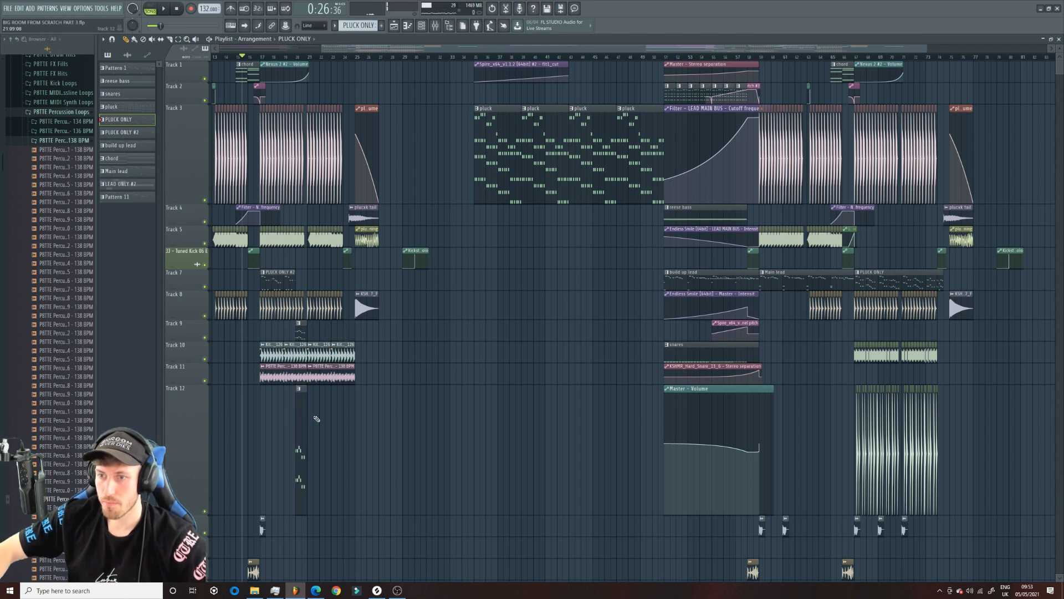
pyautogui.moveTo(306, 416); pyautogui.dragTo(348, 332)
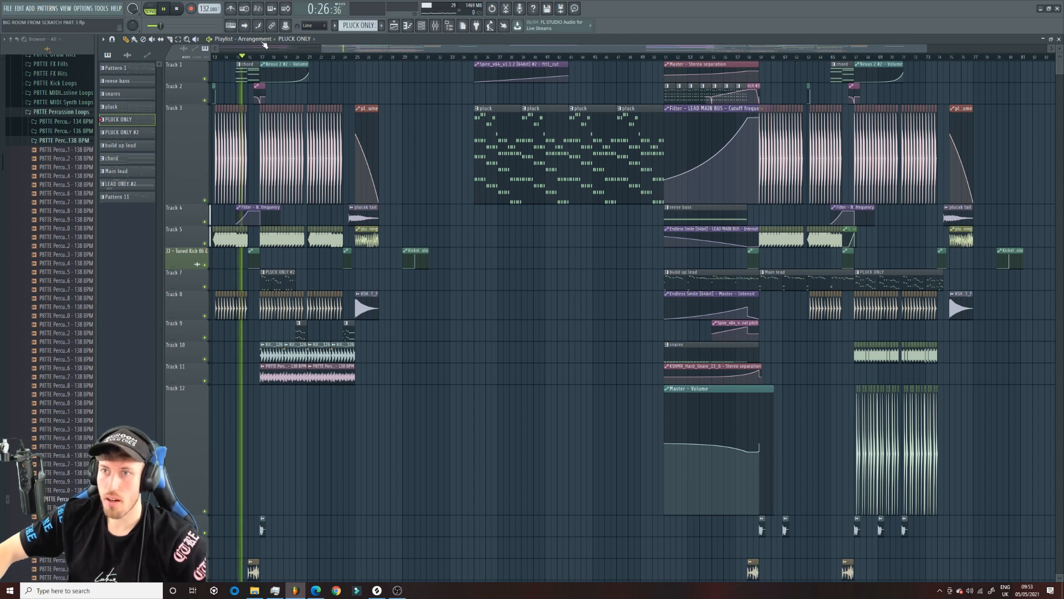
# Place a three-bar PLUCK ONLY #2 clip on track 7 at bar 21 while playing the drop.
pyautogui.press('space')
pyautogui.click(122, 132)
pyautogui.click(311, 279)
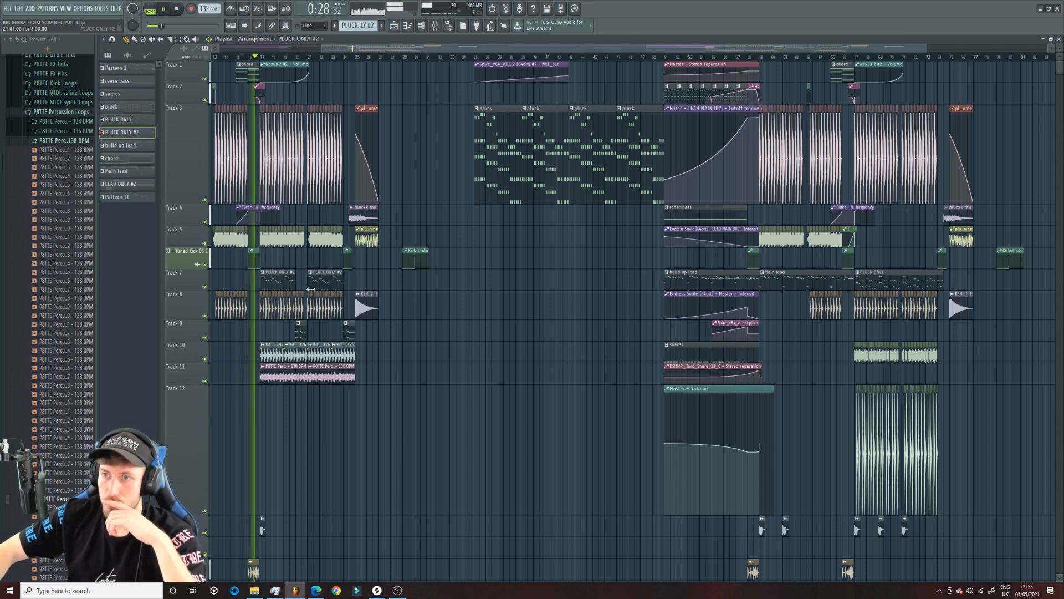
# Mute tracks 10, 11 and 19 during playback of the first drop.
pyautogui.scroll(-5, 228, 288)
pyautogui.click(205, 272)
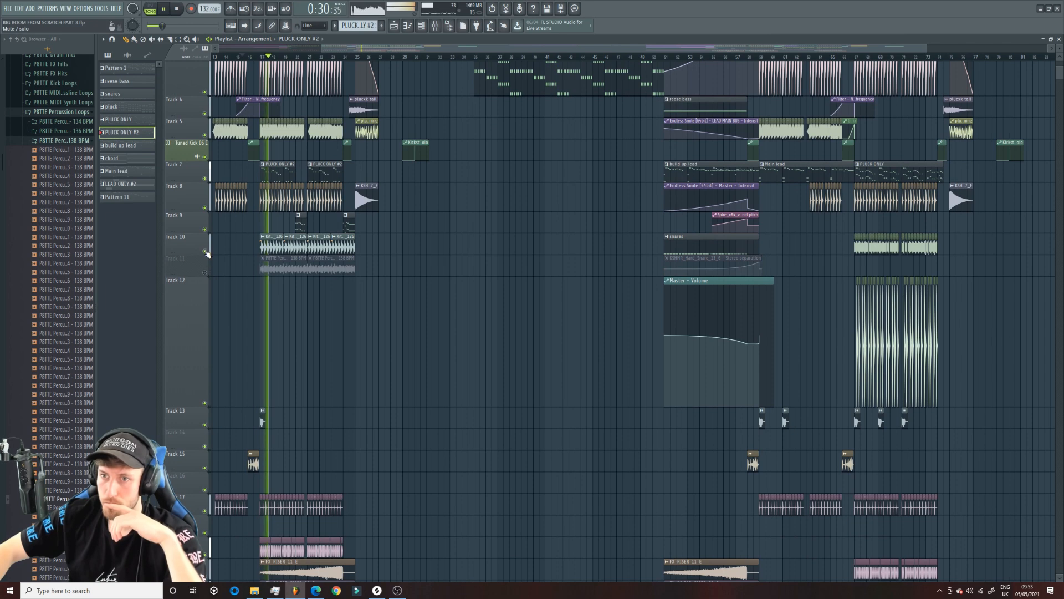
pyautogui.click(204, 251)
pyautogui.click(205, 555)
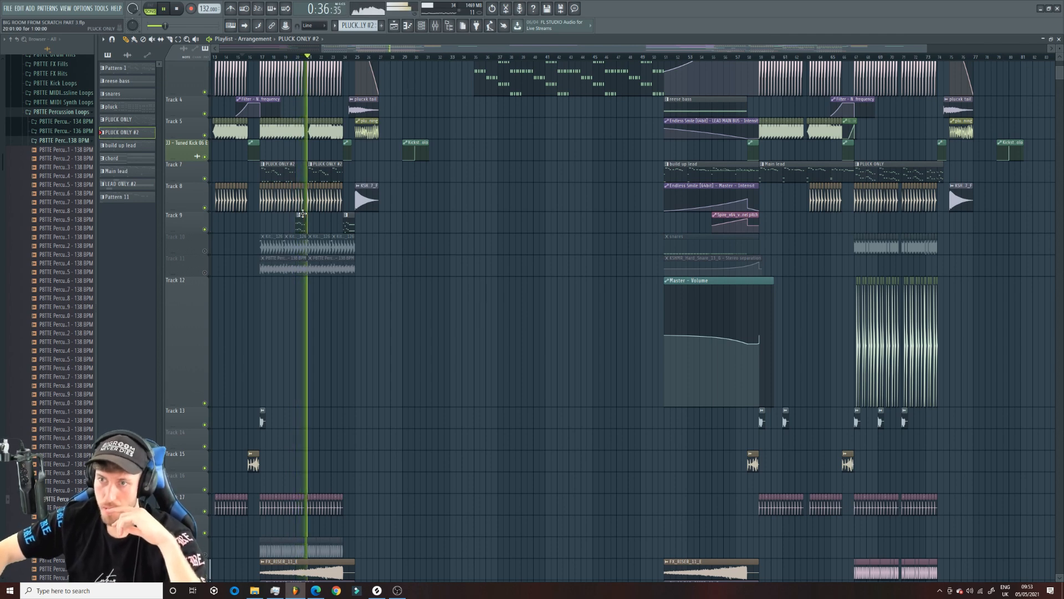
# Delete the PLUCK ONLY slice at bar 20, extend the first PLUCK ONLY #2 clip to bar 21 and play the drop.
pyautogui.rightClick(304, 227)
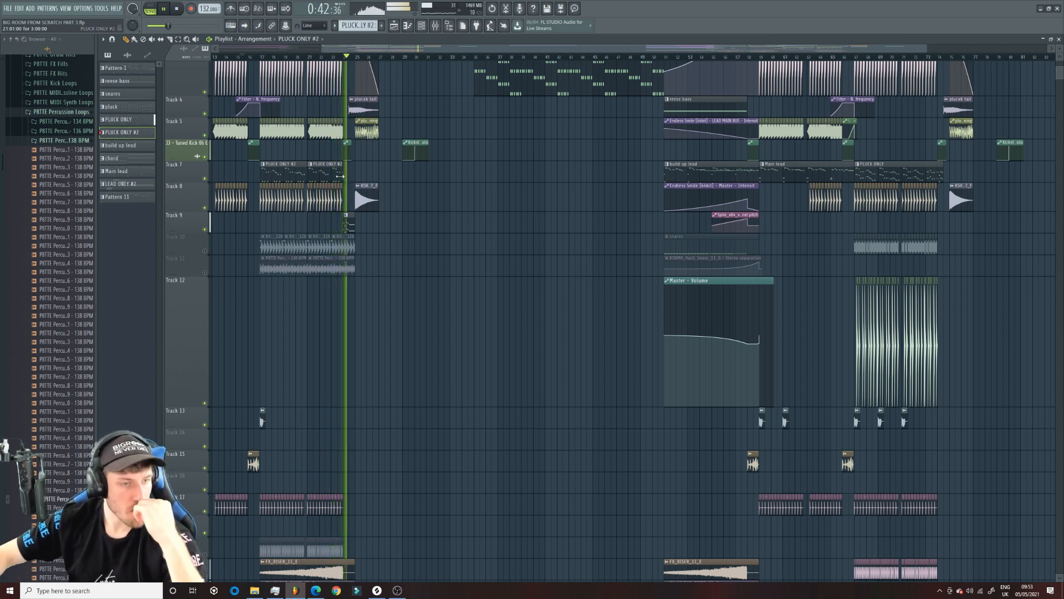
pyautogui.press('space')
pyautogui.moveTo(927, 48); pyautogui.dragTo(515, 78)
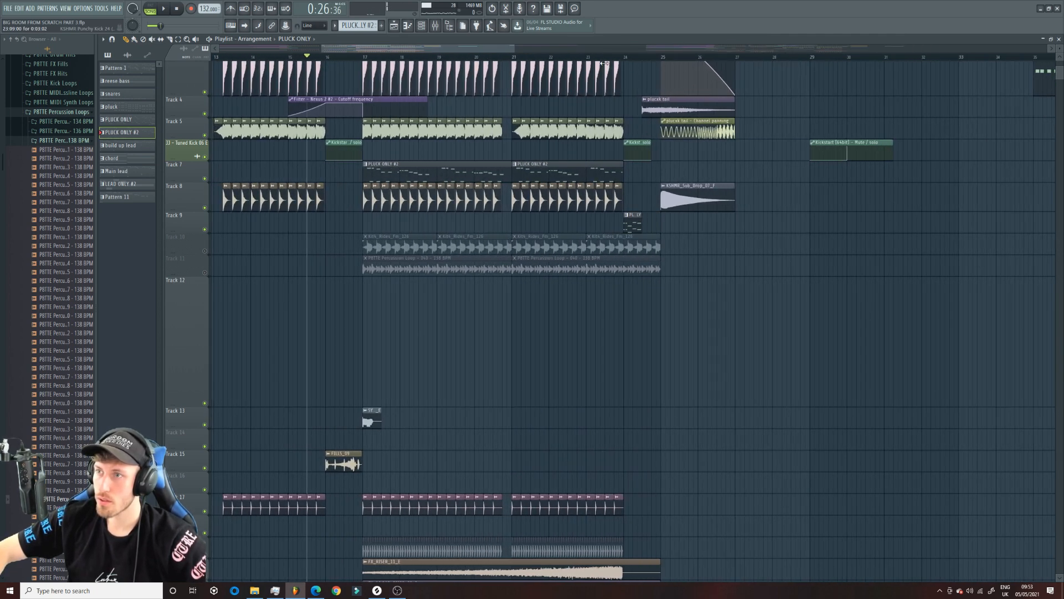
pyautogui.press('space')
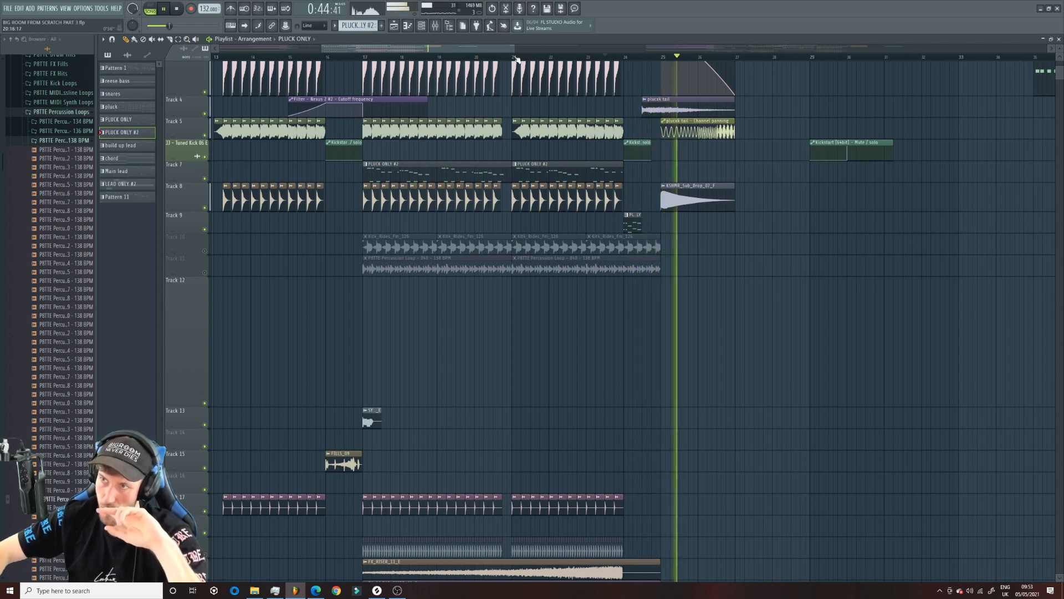
# Open the plucxk tail channel settings and route the sample to mixer track 21.
pyautogui.moveTo(515, 51); pyautogui.dragTo(547, 51)
pyautogui.doubleClick(637, 109)
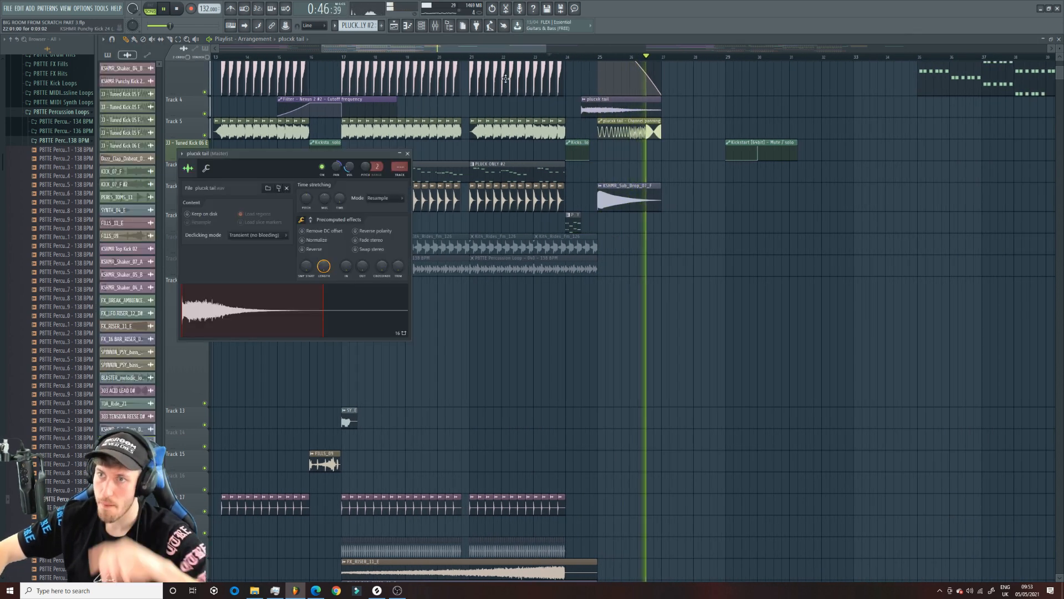
pyautogui.moveTo(399, 167); pyautogui.dragTo(399, 128)
pyautogui.press('space')
pyautogui.click(435, 26)
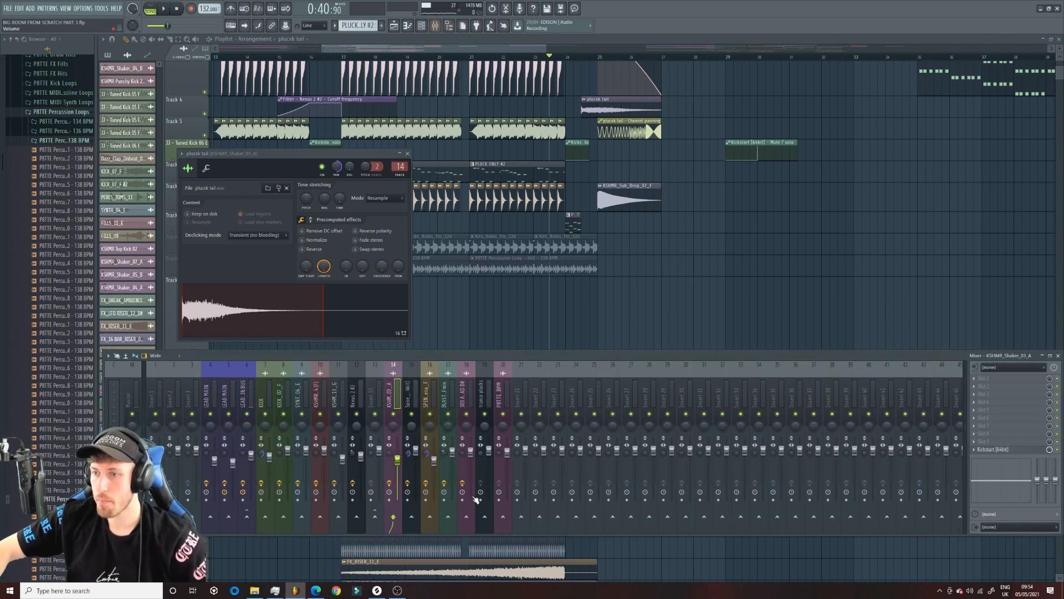
pyautogui.moveTo(400, 167); pyautogui.dragTo(400, 161)
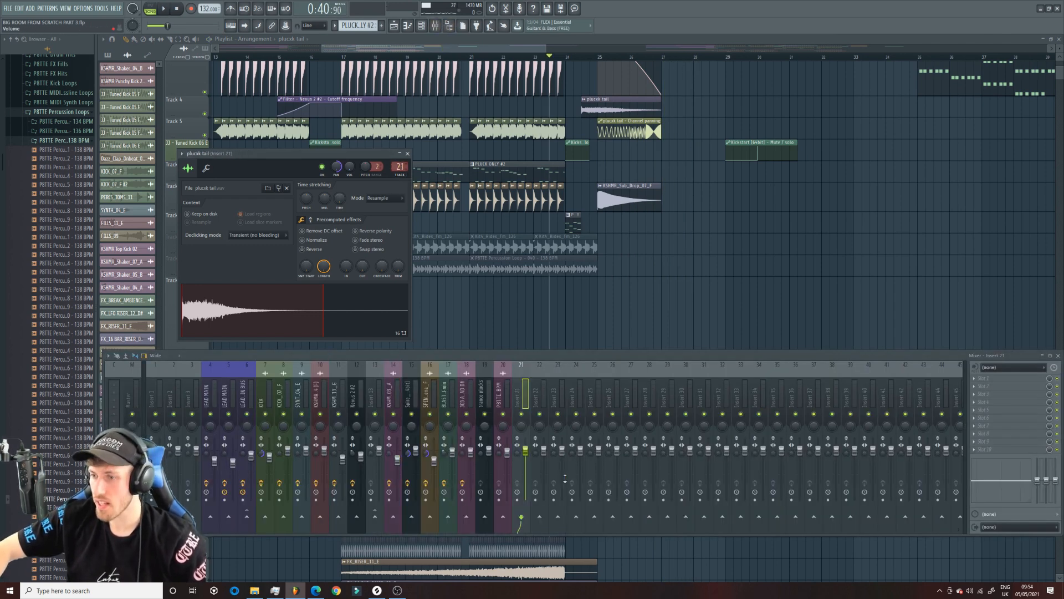
pyautogui.click(956, 444)
pyautogui.click(973, 426)
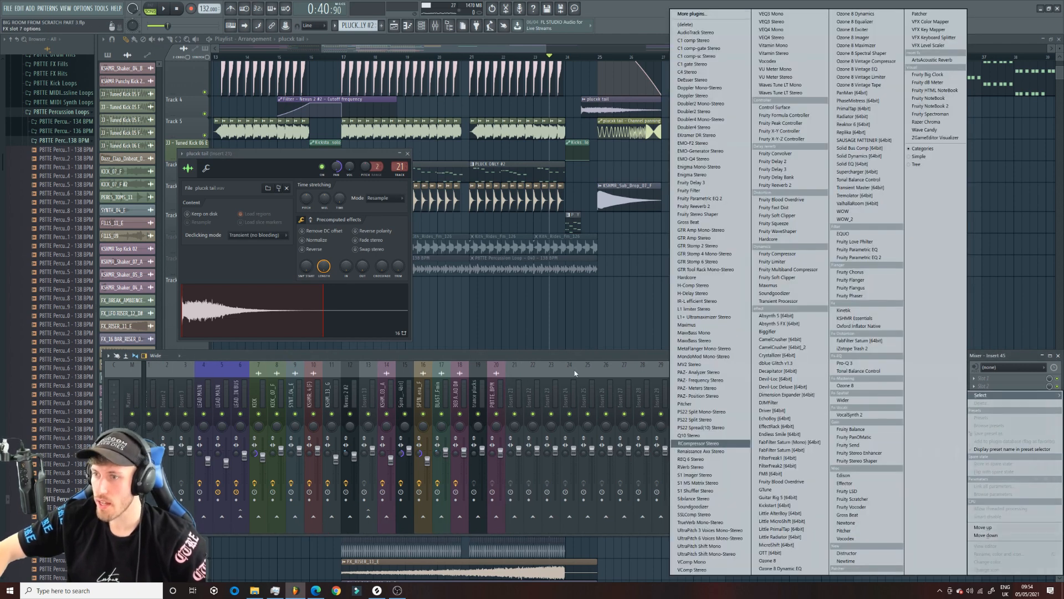
pyautogui.click(942, 415)
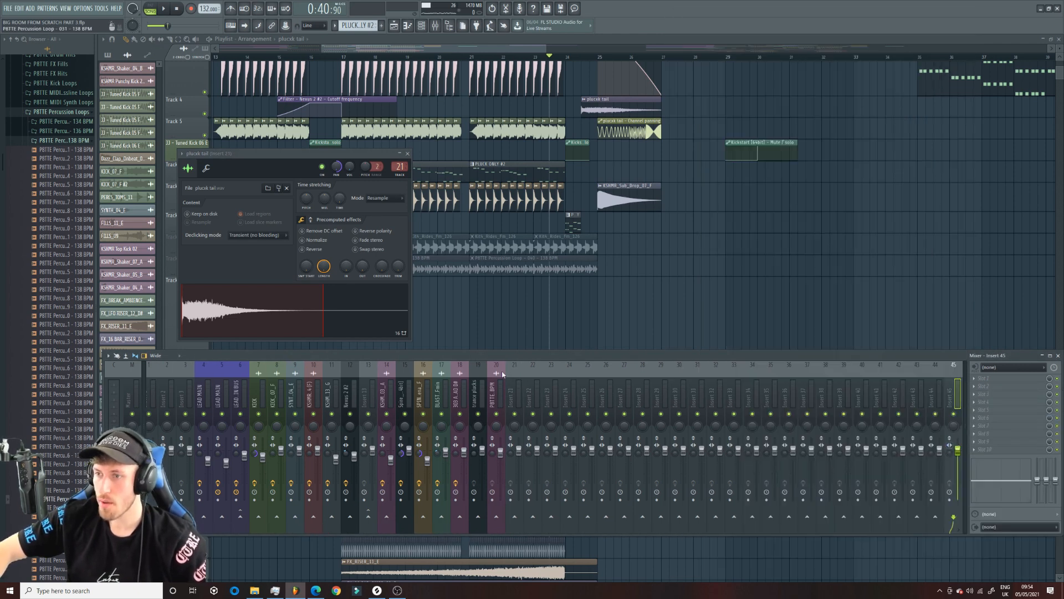
# Put a Fruity Parametric EQ 2 with slightly raised highs on the PRTTE Percussion Loop mixer track.
pyautogui.click(986, 417)
pyautogui.click(858, 257)
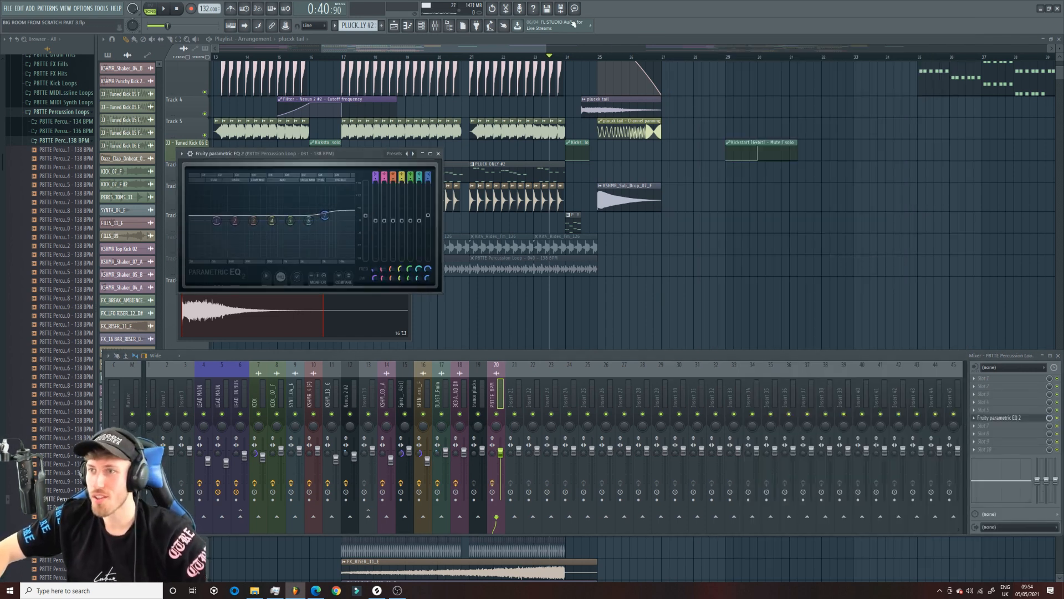
# Play back the end of the first drop from bar 24 to check the pluck tail and sub drop.
pyautogui.click(566, 58)
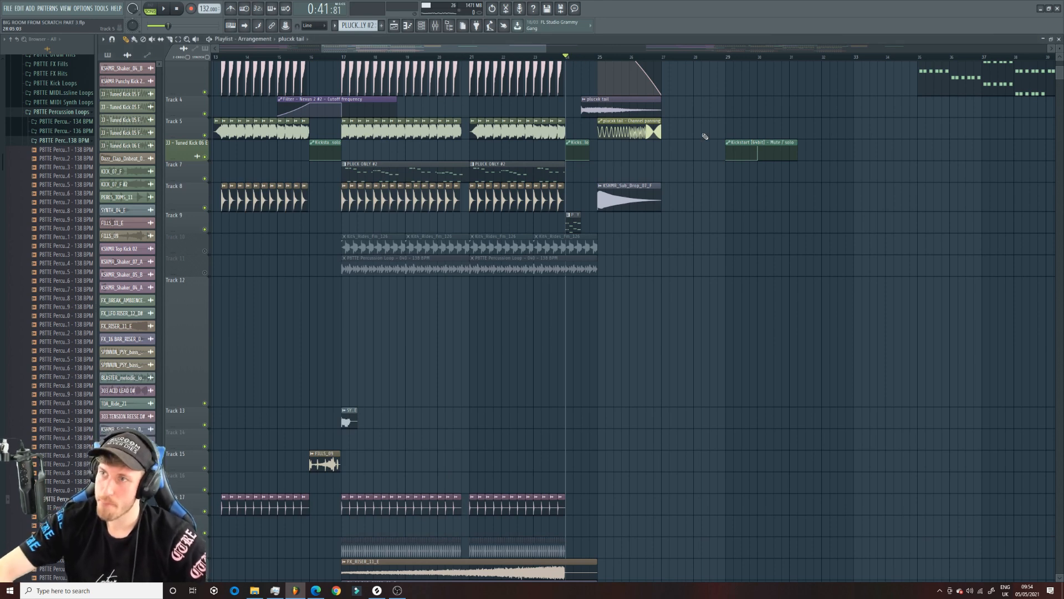
pyautogui.click(164, 10)
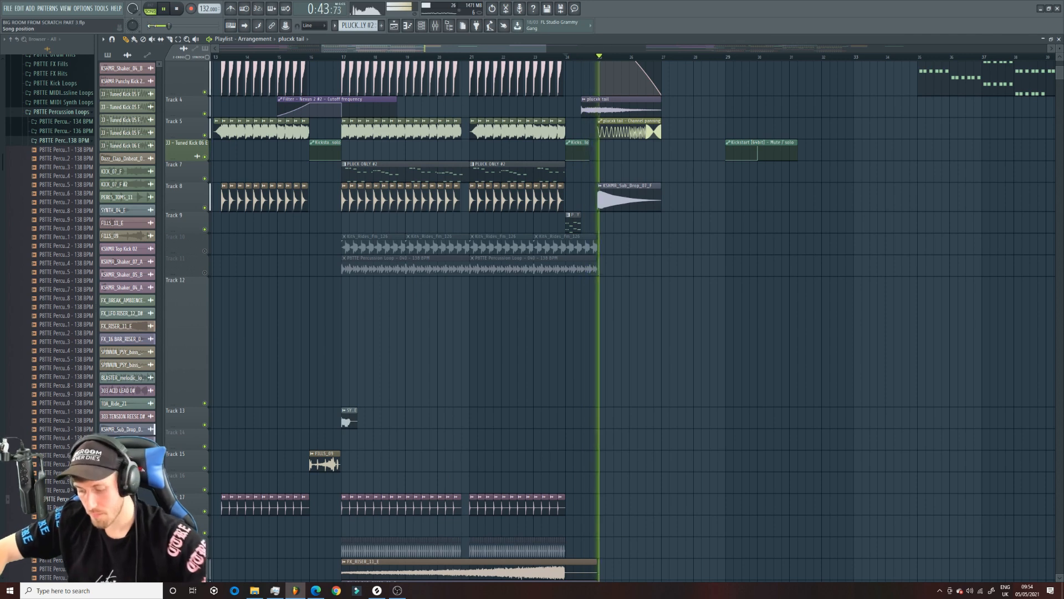
pyautogui.press('space')
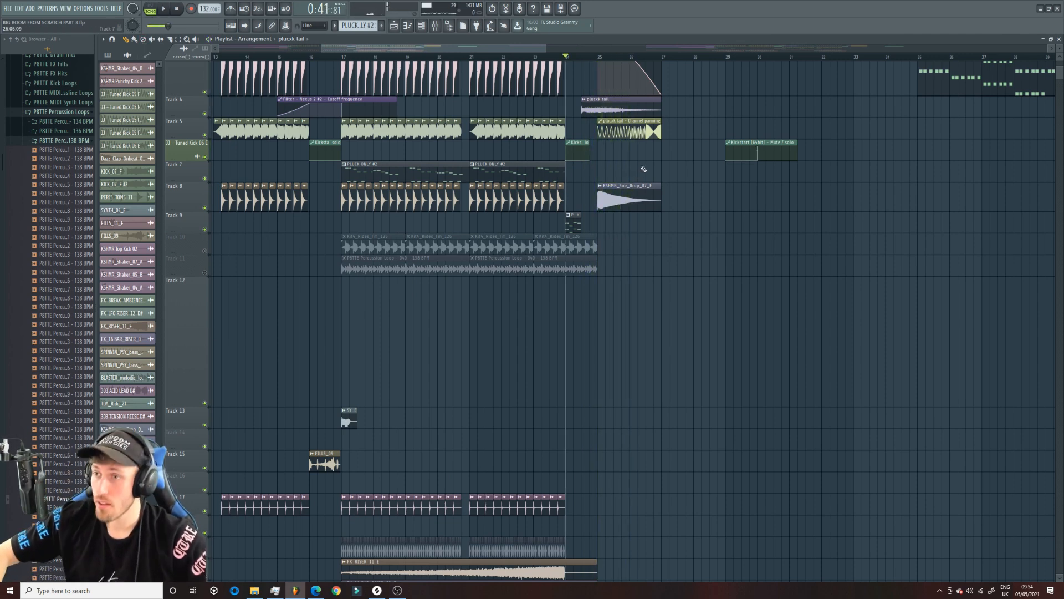
pyautogui.press('space')
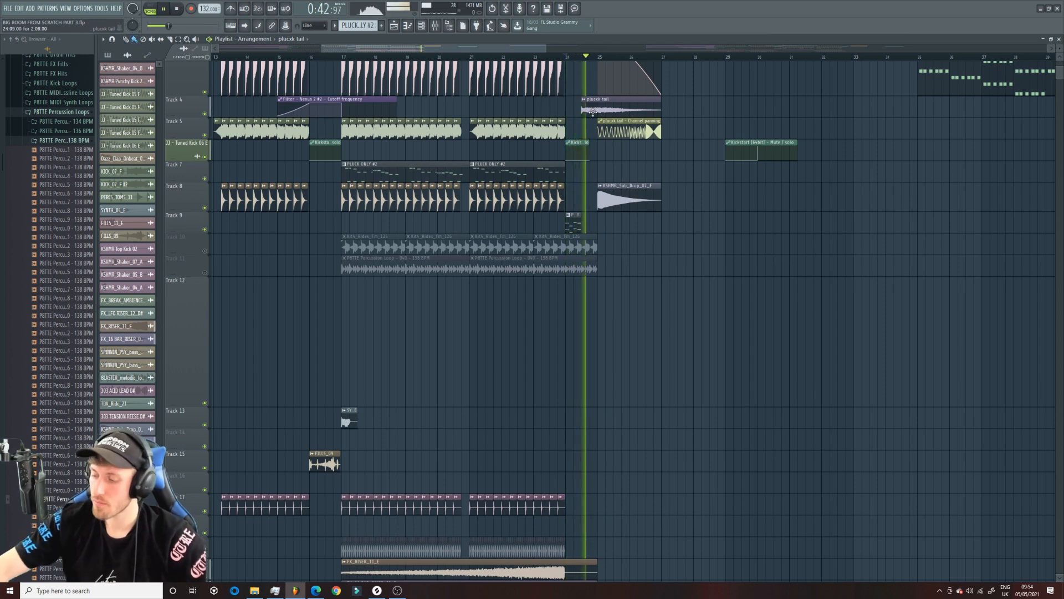
pyautogui.scroll(4, 315, 51)
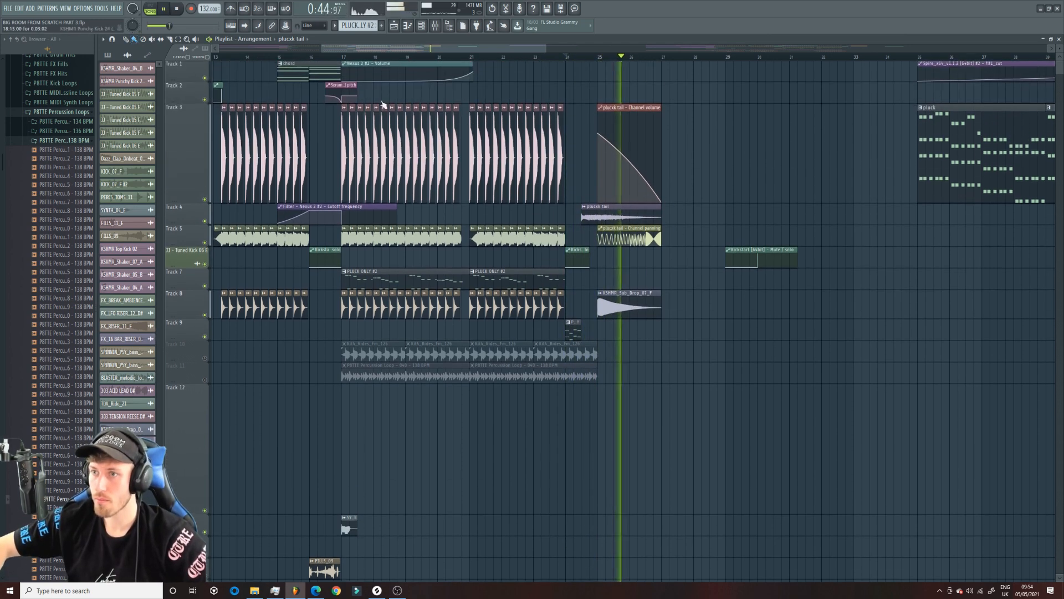
pyautogui.moveTo(323, 49); pyautogui.dragTo(422, 49)
pyautogui.press('space')
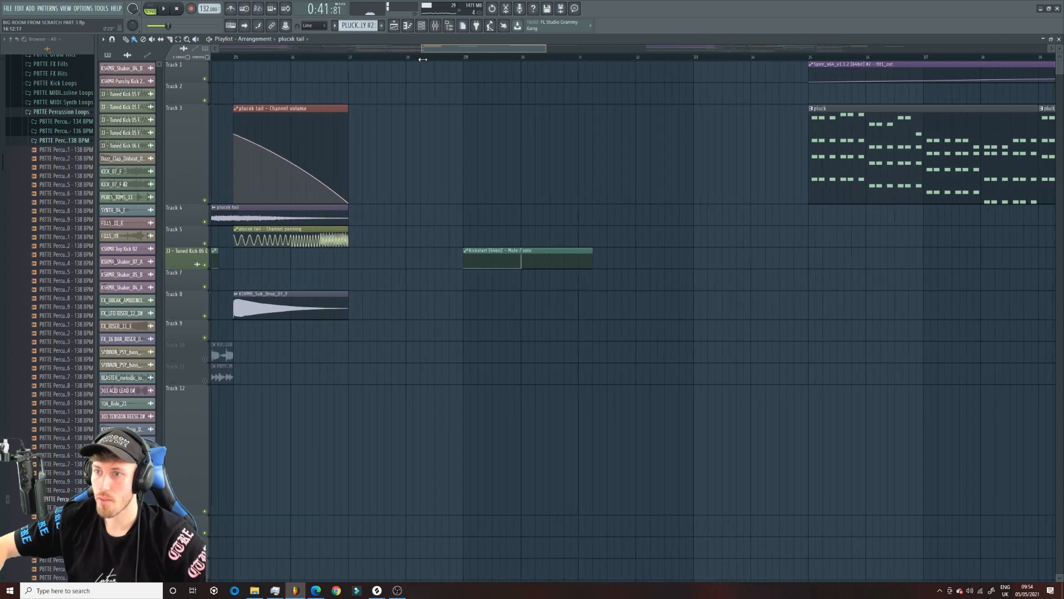
# Select bars 24 to 28 and create an automation clip for the LEAD MAIN BUS volume over them.
pyautogui.moveTo(492, 47); pyautogui.dragTo(459, 59)
pyautogui.moveTo(348, 57); pyautogui.dragTo(582, 58)
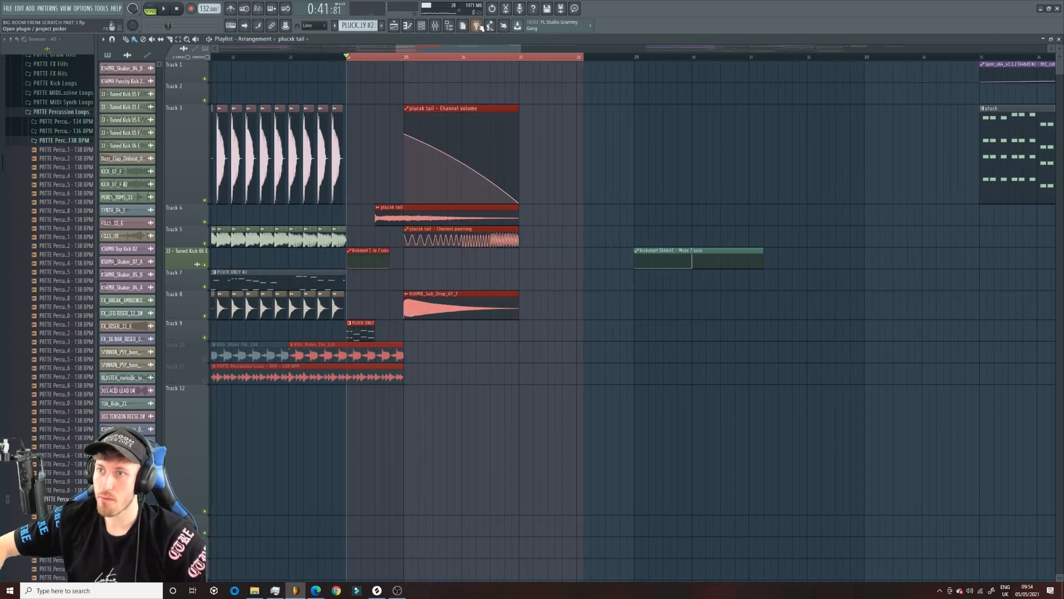
pyautogui.click(437, 25)
pyautogui.click(222, 404)
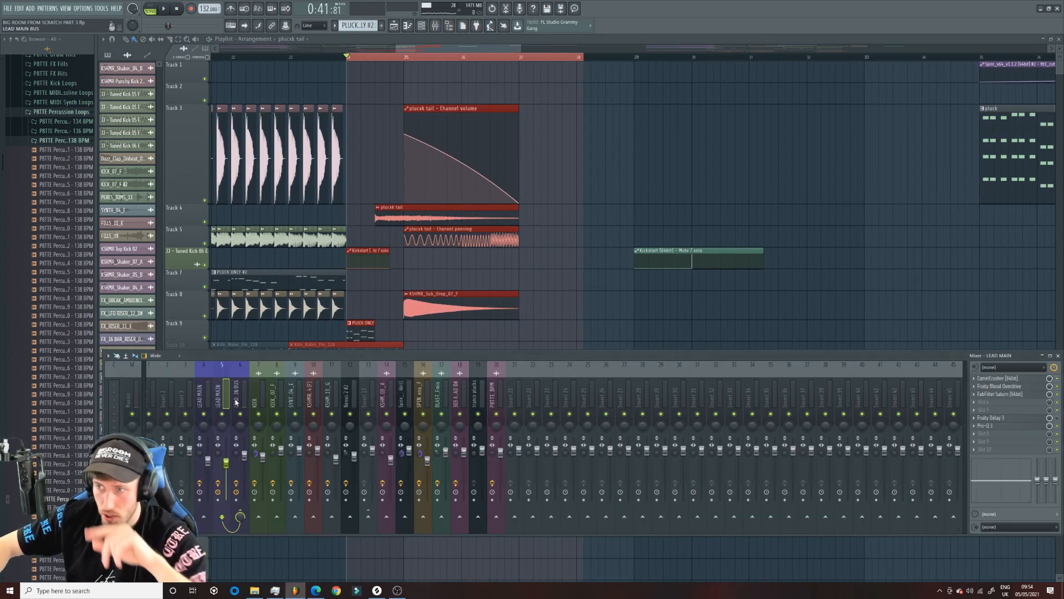
pyautogui.rightClick(244, 456)
pyautogui.click(278, 500)
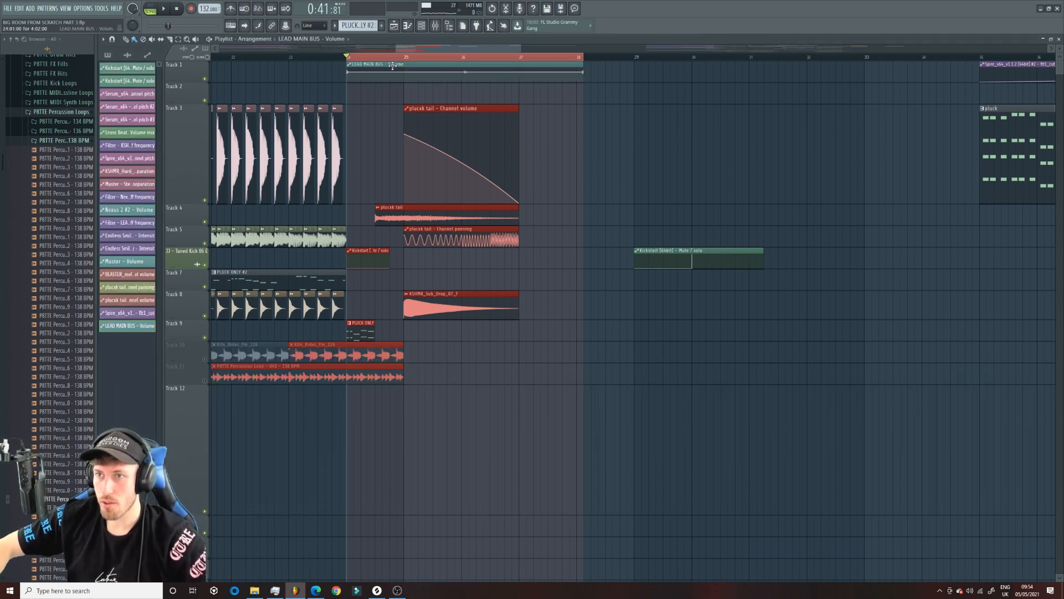
# Shape the LEAD MAIN BUS volume automation to stay low and rise late, move it to track 9 after the PLUCK ONLY slice and play it.
pyautogui.moveTo(393, 65); pyautogui.dragTo(408, 67)
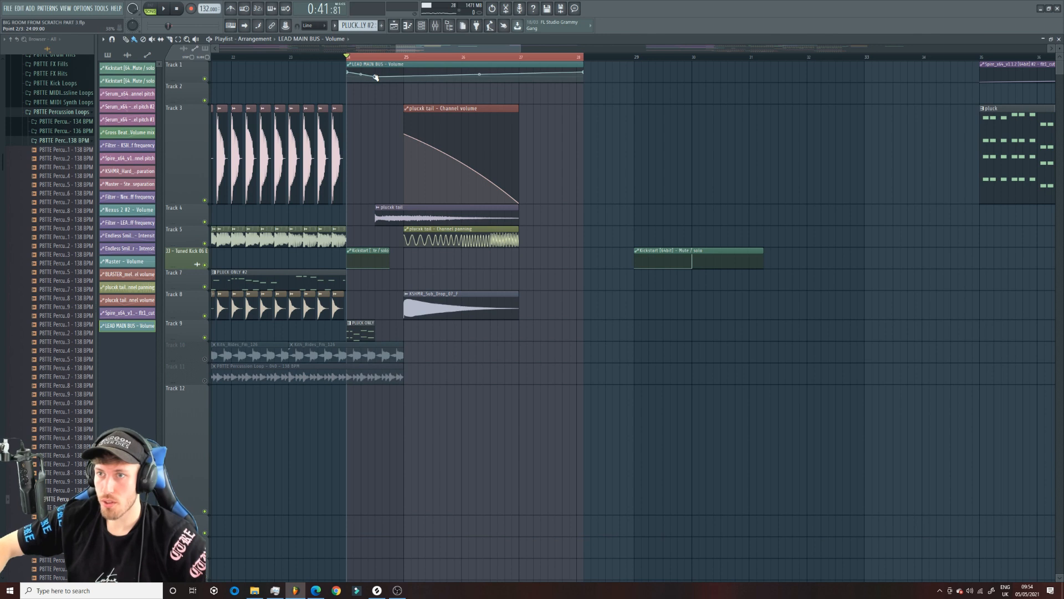
pyautogui.moveTo(375, 74); pyautogui.dragTo(394, 335)
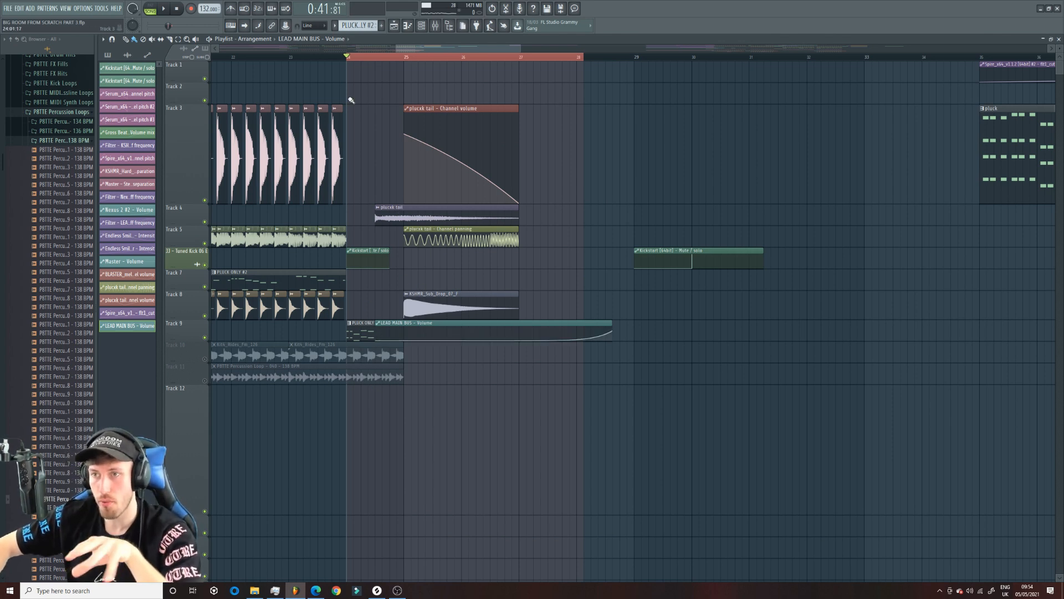
pyautogui.press('space')
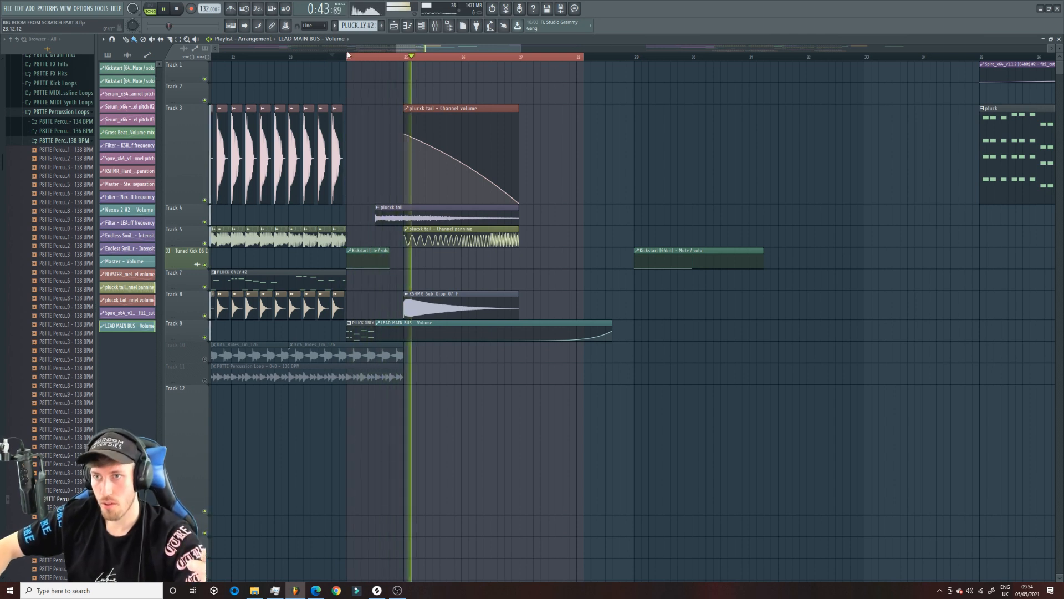
pyautogui.press('space')
# Add a low point at bar 25 in the LEAD MAIN BUS volume automation, curve the fade leading to it and replay the transition.
pyautogui.press('space')
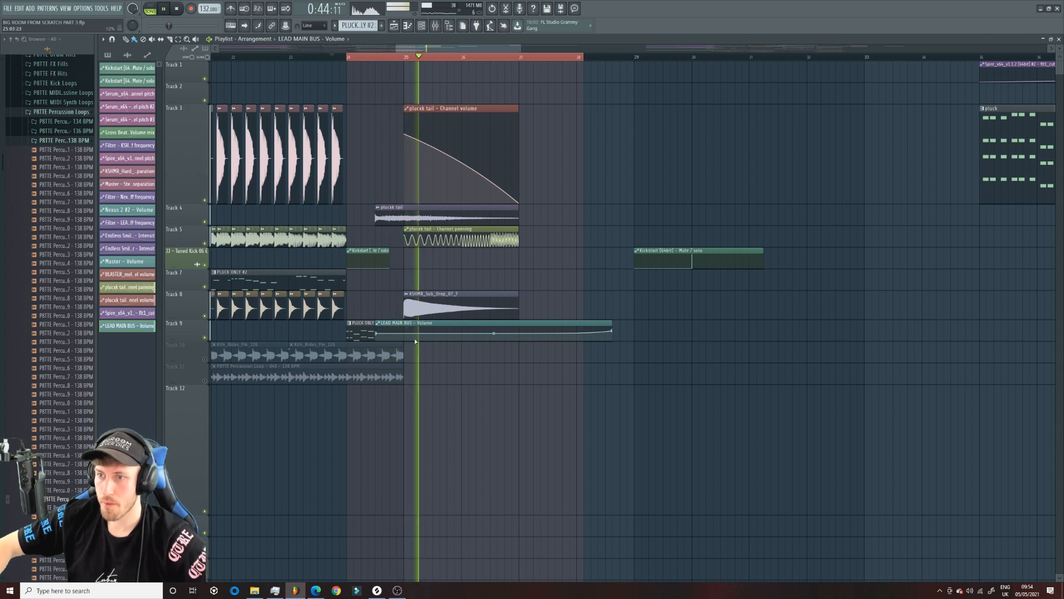
pyautogui.rightClick(404, 339)
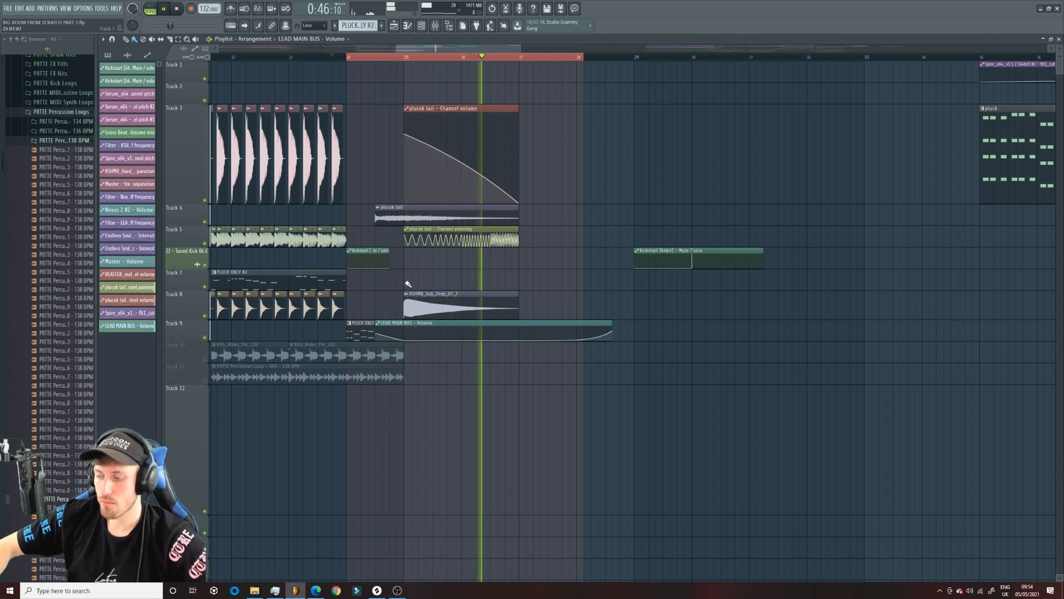
pyautogui.press('space')
pyautogui.press('space')
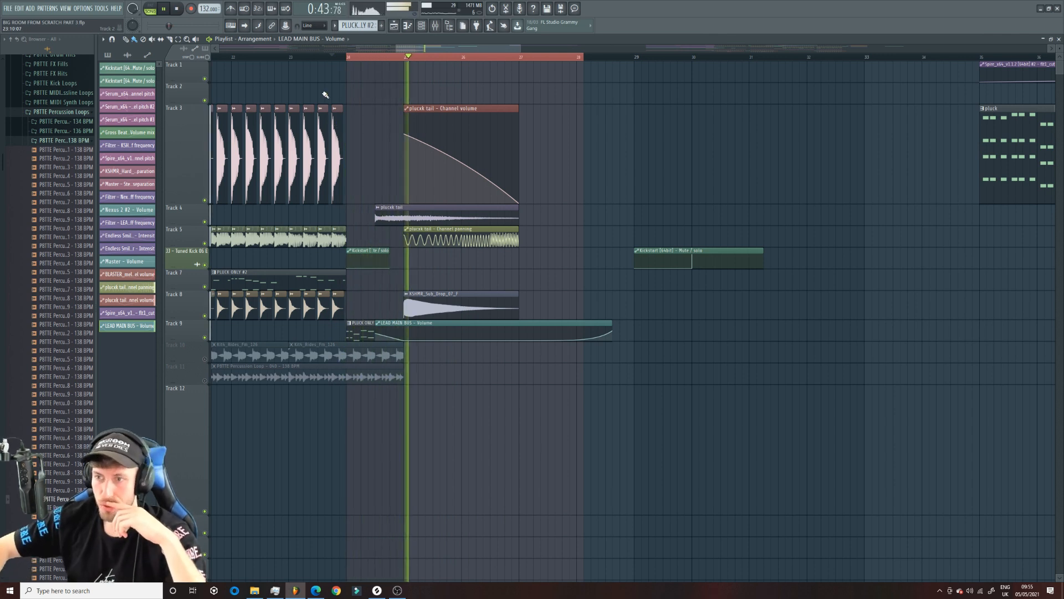
pyautogui.click(296, 58)
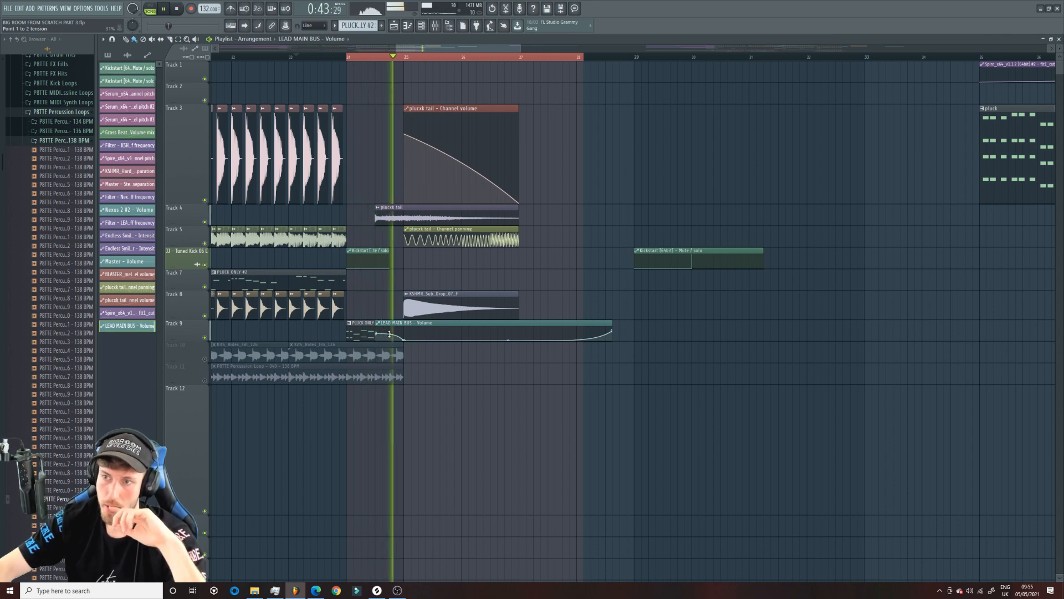
# Open the pluck tail's sampler settings and examine the effects on the lead and percussion mixer tracks, including the percussion loop's EQ.
pyautogui.doubleClick(414, 217)
pyautogui.press('space')
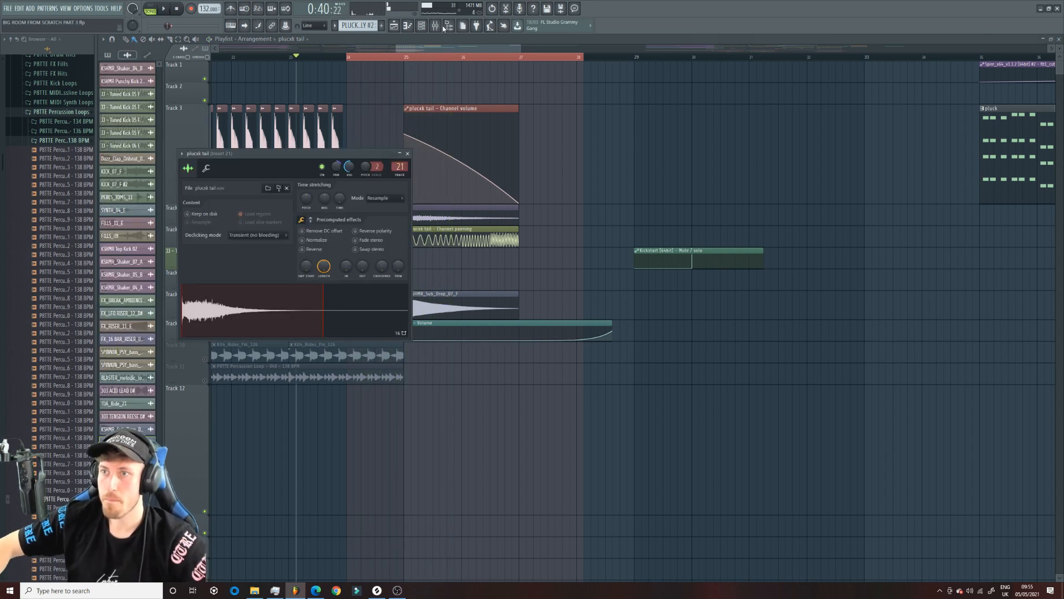
pyautogui.click(435, 26)
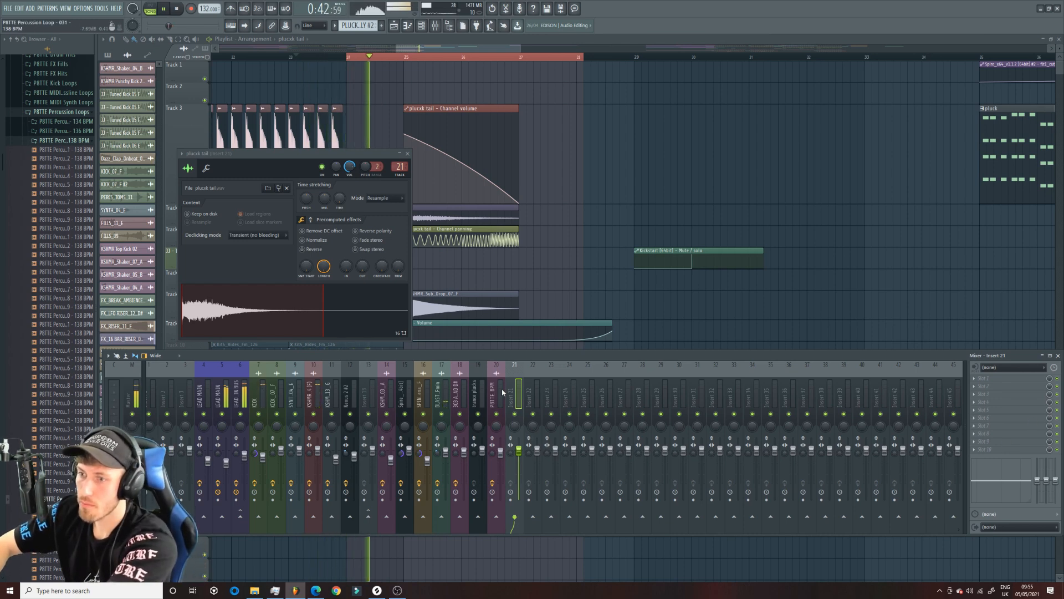
pyautogui.click(222, 394)
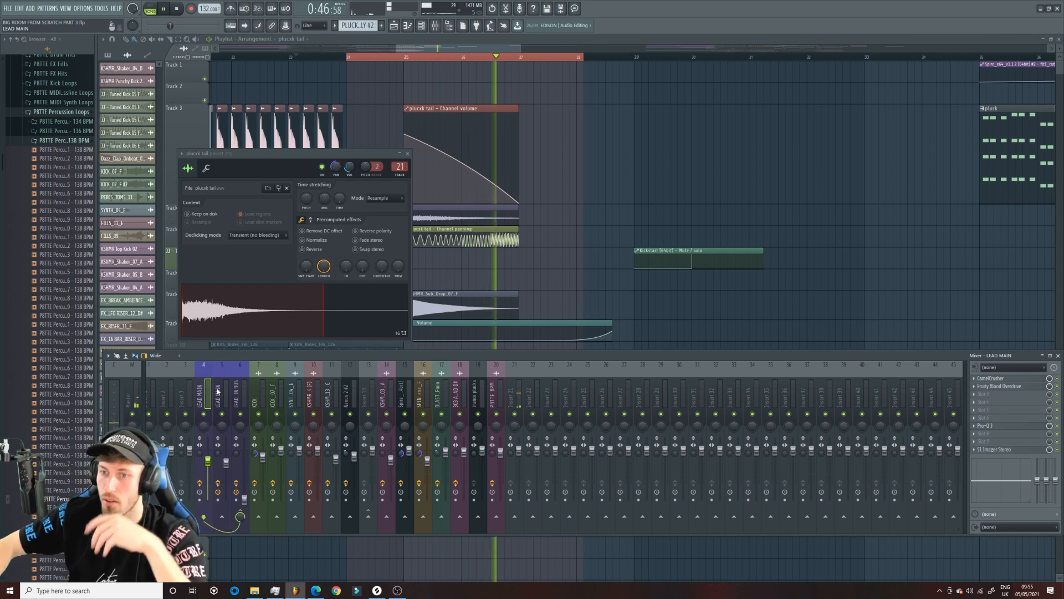
pyautogui.click(238, 391)
pyautogui.press('space')
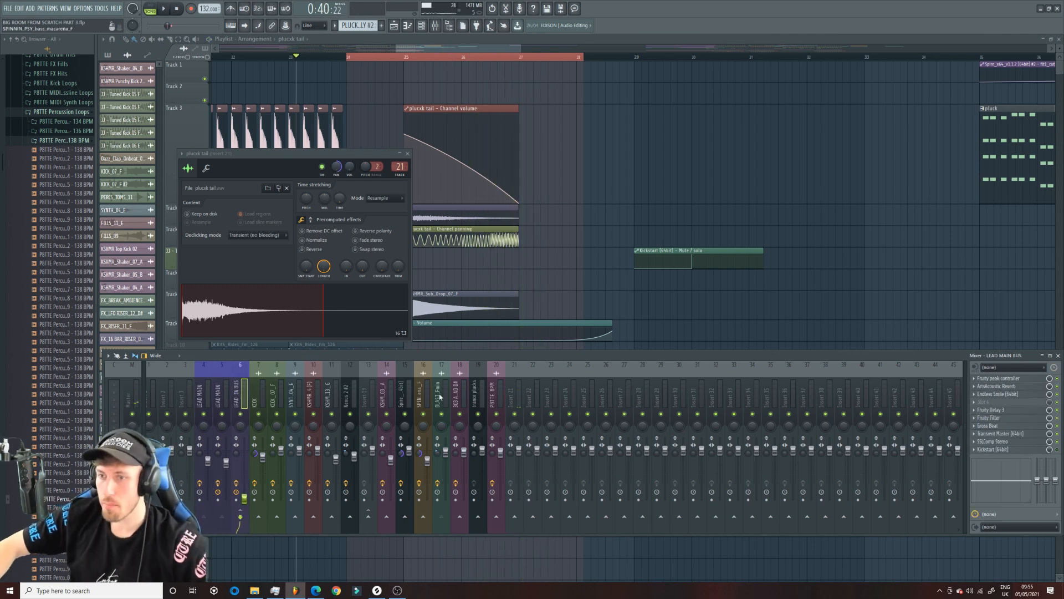
pyautogui.click(495, 395)
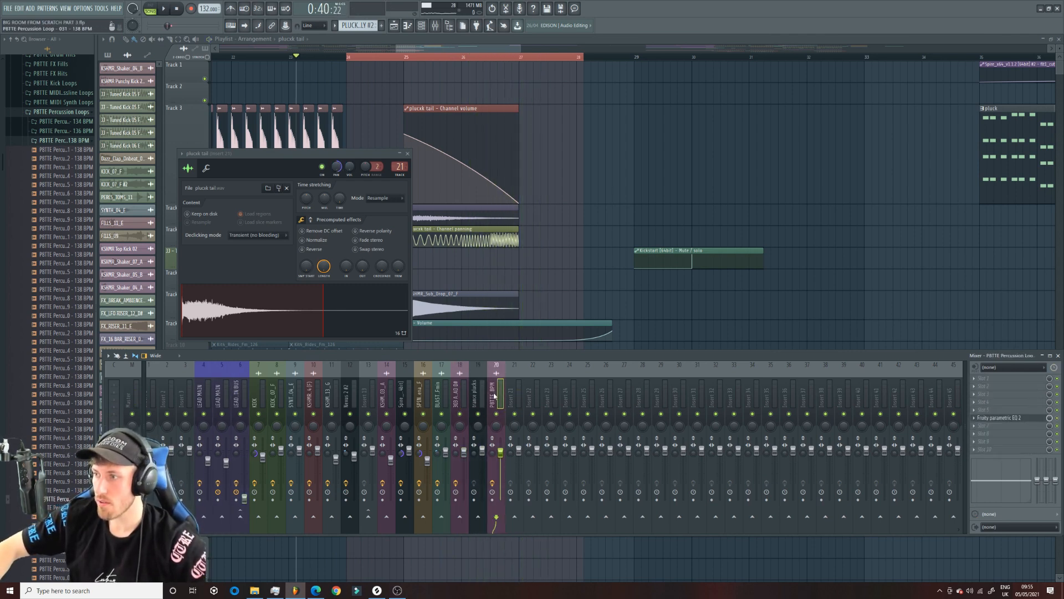
pyautogui.click(1022, 418)
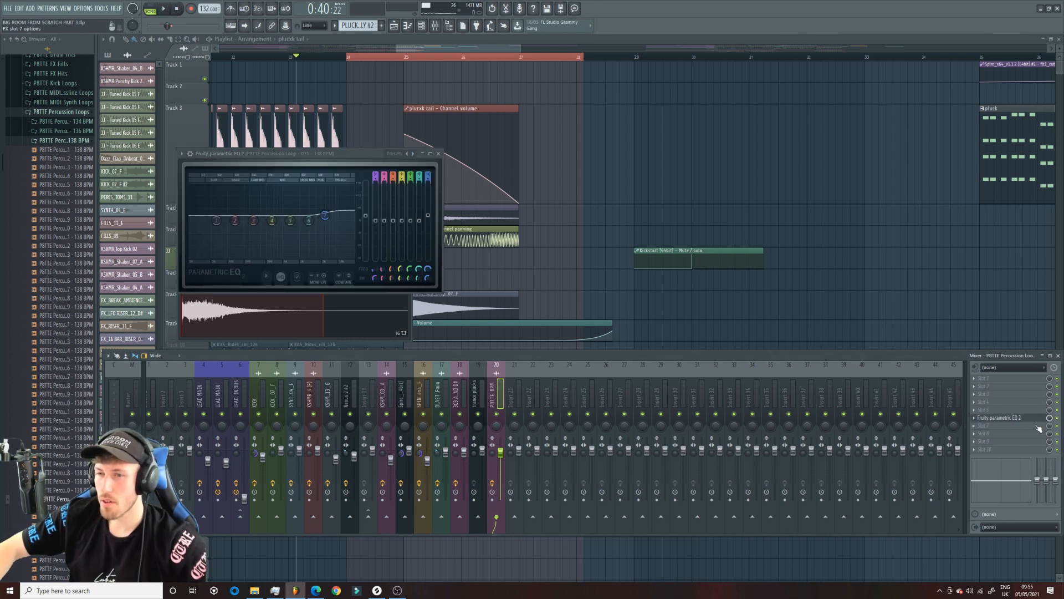
# Load Fruity Parametric EQ 2 on the pluck tail's mixer track, insert 21.
pyautogui.doubleClick(479, 218)
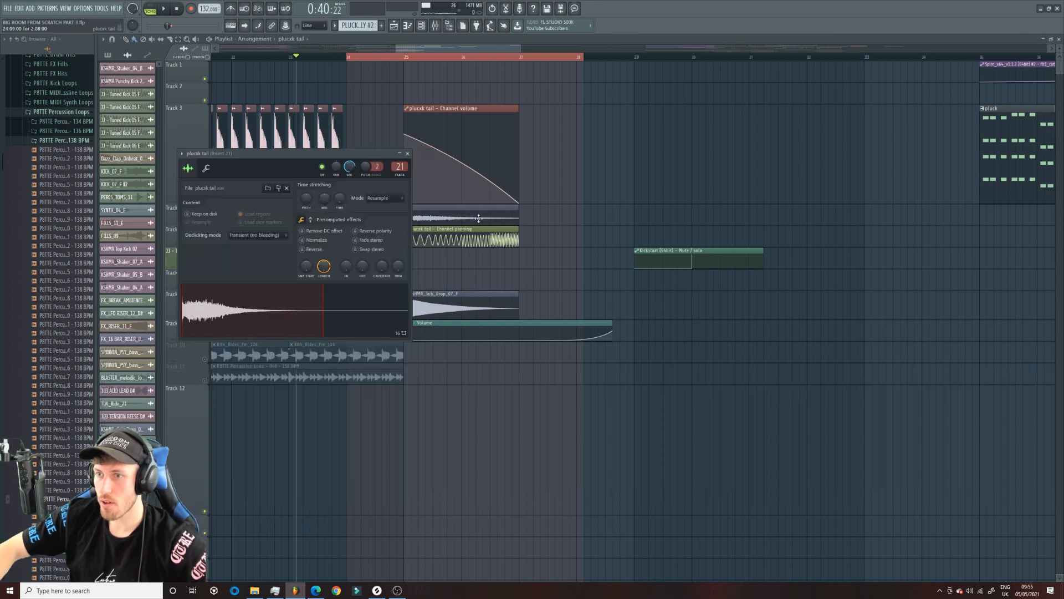
pyautogui.click(437, 26)
pyautogui.click(998, 378)
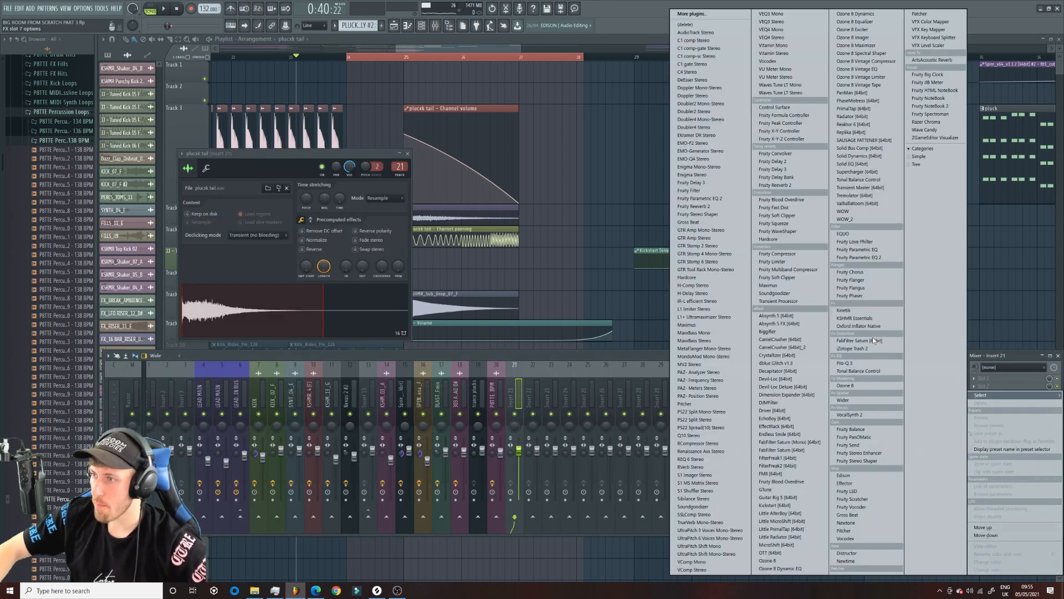
pyautogui.click(881, 257)
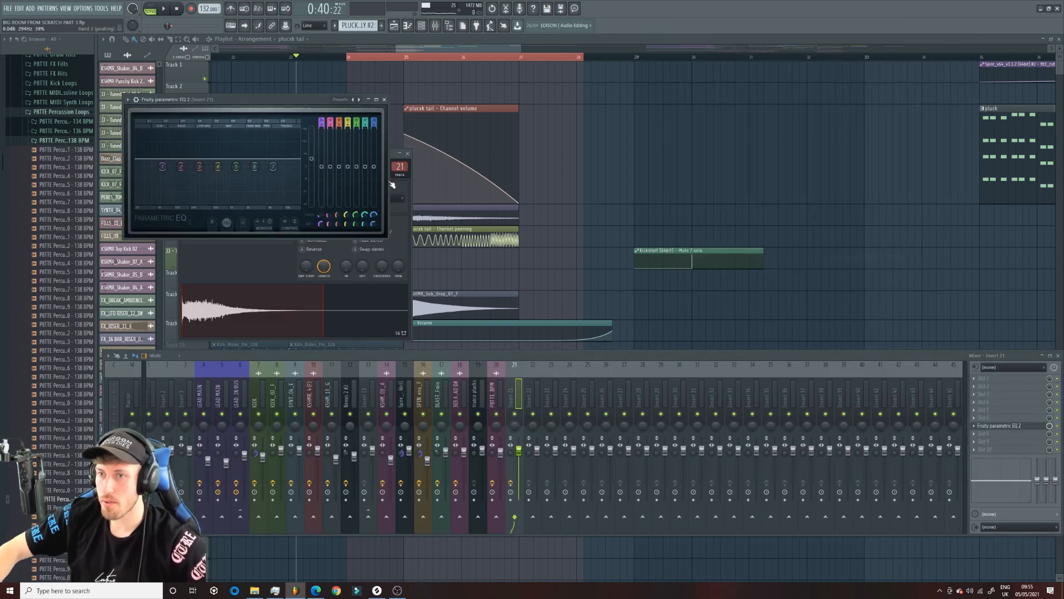
# Try a high-shelf boost in the pluck tail's EQ, then raise band 4 by about 2 dB near 723 Hz and play it back.
pyautogui.moveTo(273, 166); pyautogui.dragTo(273, 153)
pyautogui.press('space')
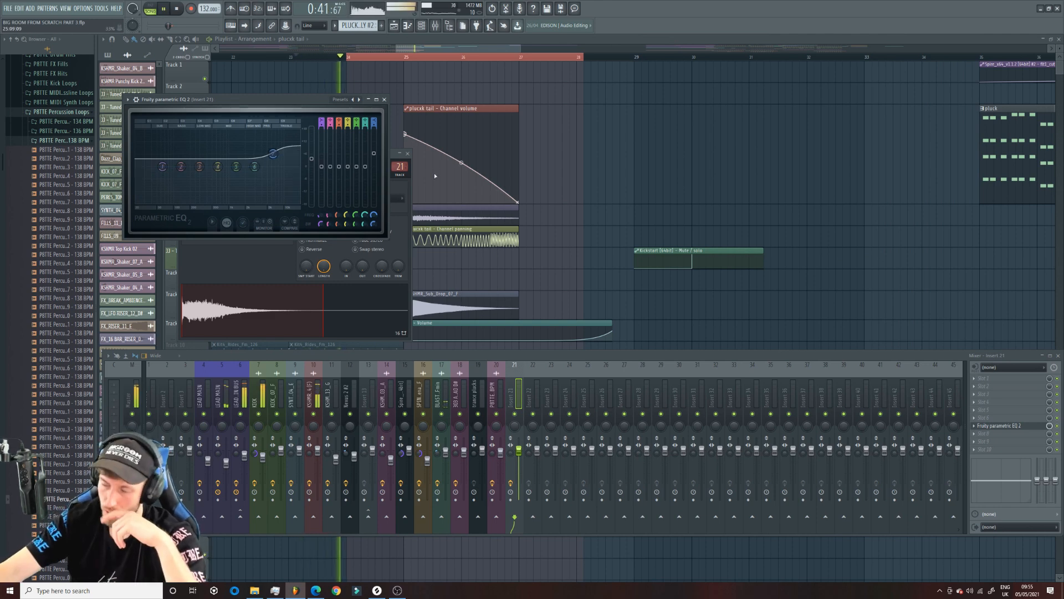
pyautogui.moveTo(373, 153); pyautogui.dragTo(374, 160)
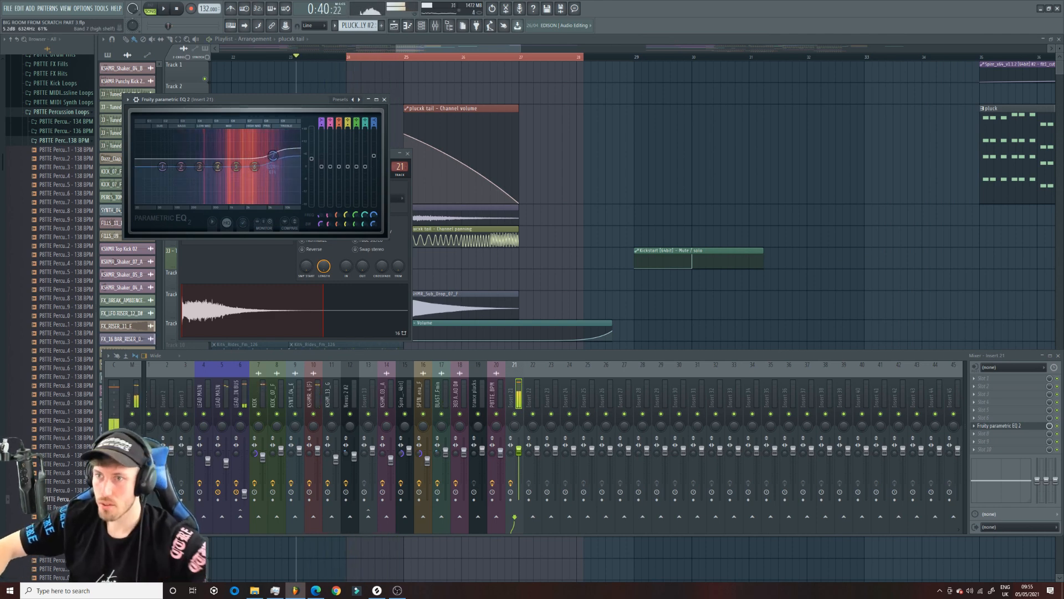
pyautogui.press('space')
pyautogui.moveTo(218, 167); pyautogui.dragTo(220, 163)
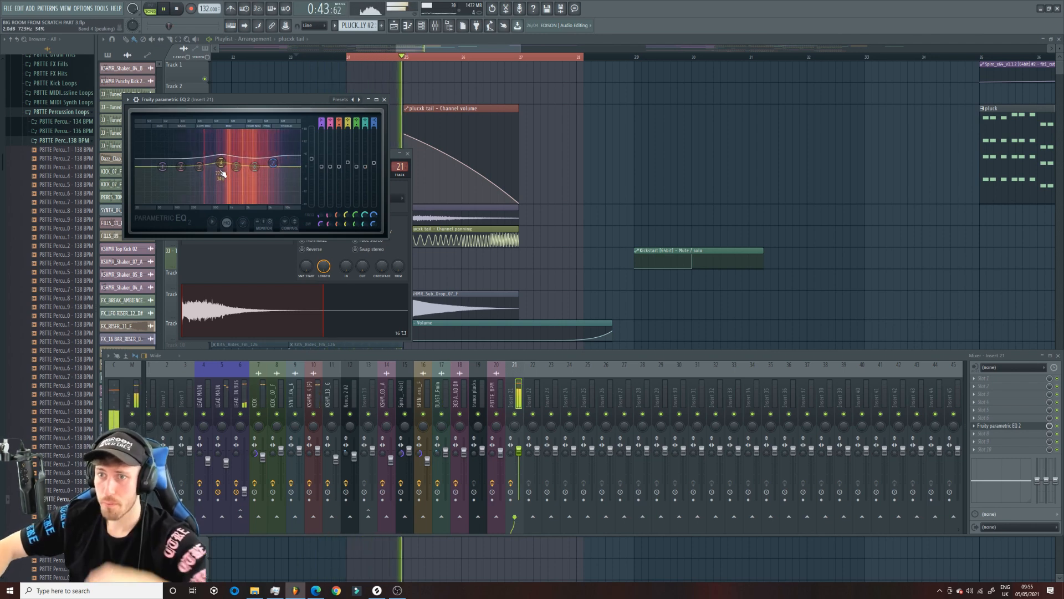
pyautogui.press('space')
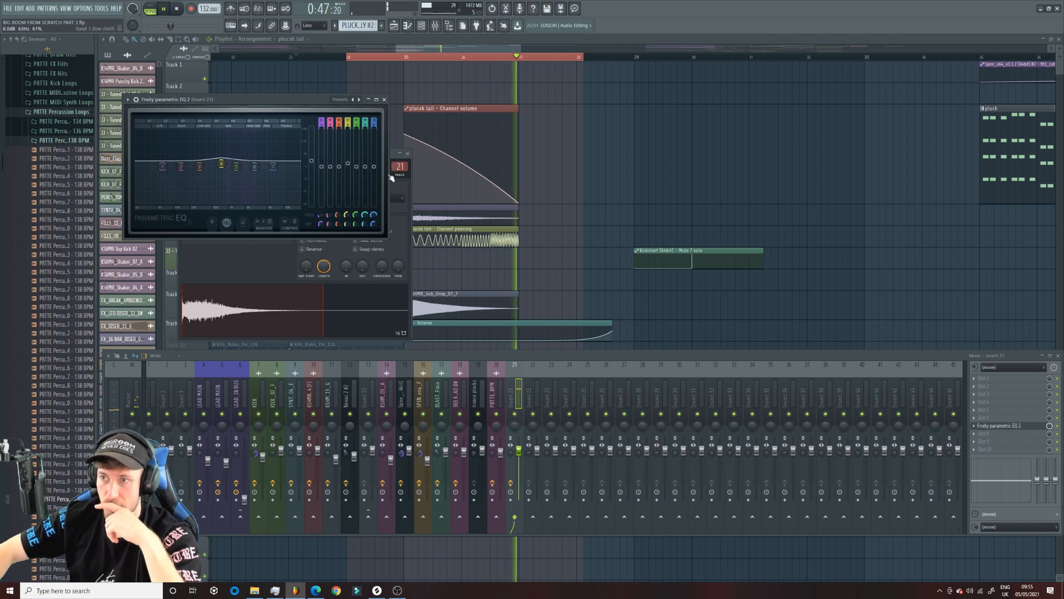
pyautogui.press('space')
# Examine the pluck tail's channel panning automation from bar 25 while replaying that section several times.
pyautogui.moveTo(396, 50); pyautogui.dragTo(610, 63)
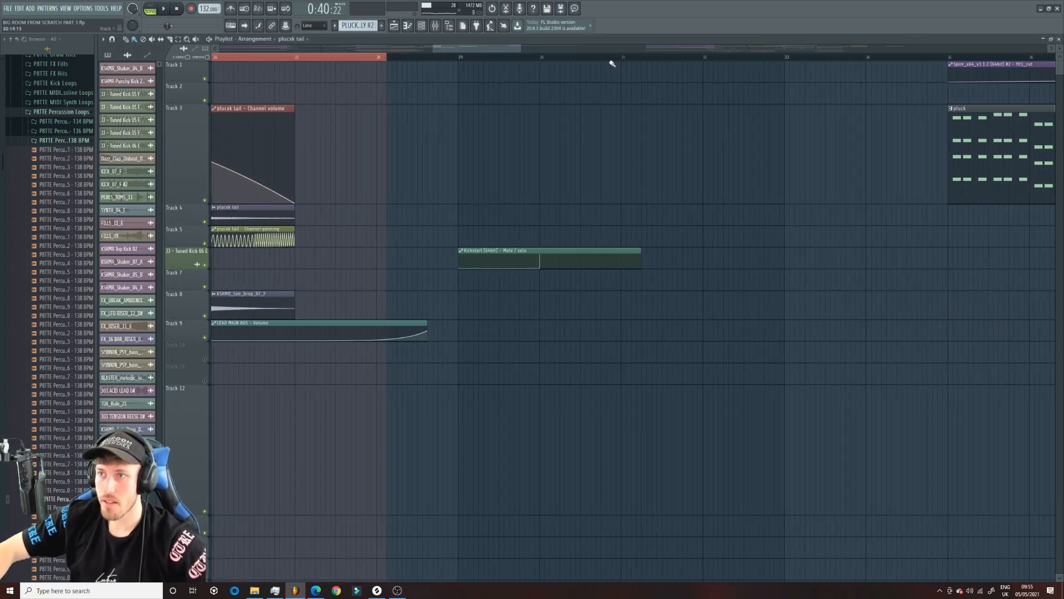
pyautogui.moveTo(520, 50); pyautogui.dragTo(477, 50)
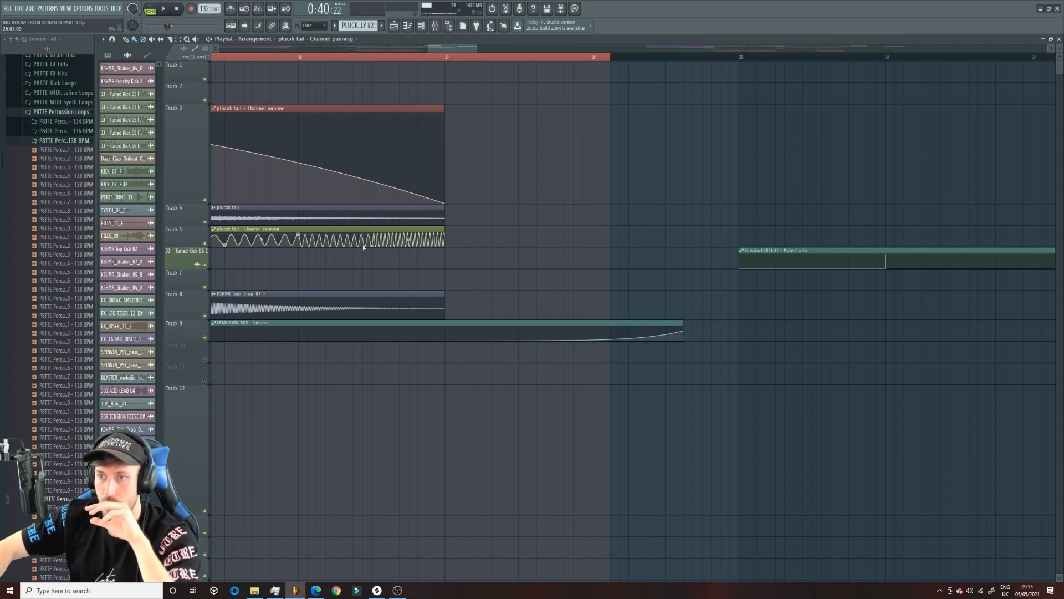
pyautogui.moveTo(473, 50); pyautogui.dragTo(453, 51)
pyautogui.click(262, 64)
pyautogui.rightClick(262, 64)
pyautogui.press('space')
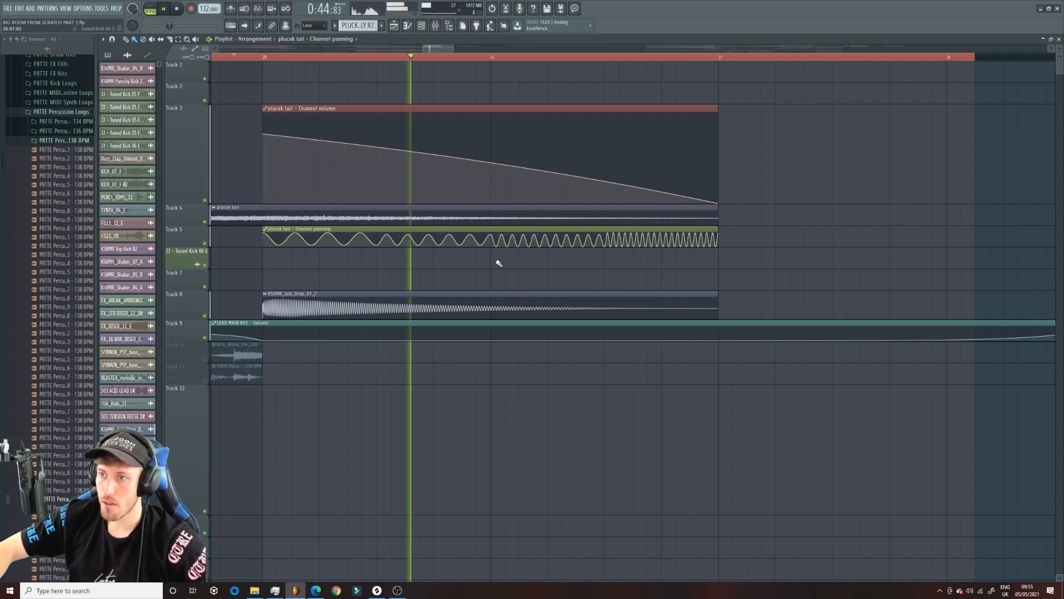
pyautogui.press('space')
pyautogui.press('space')
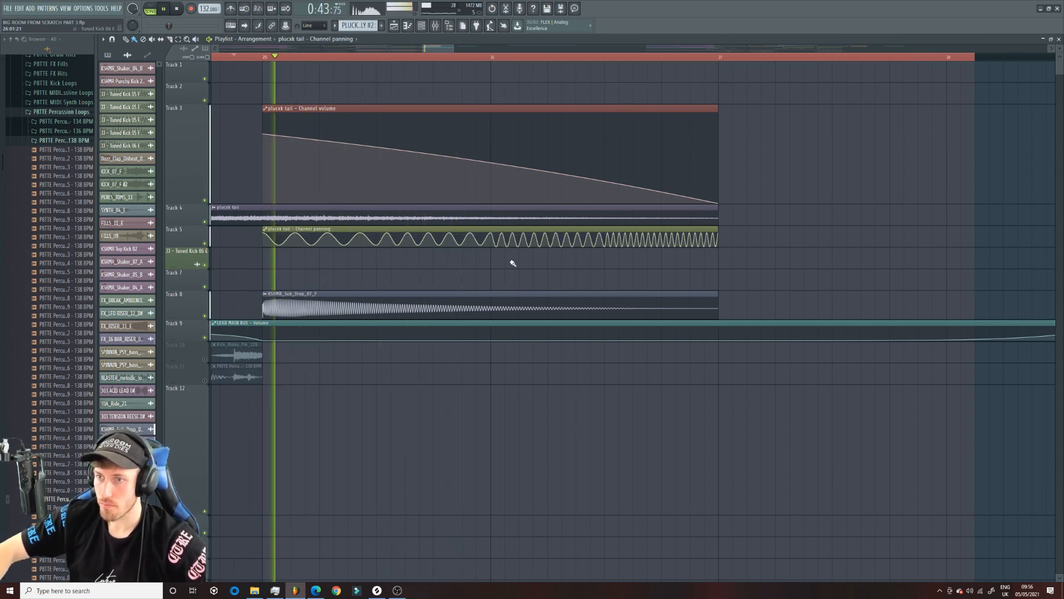
pyautogui.click(378, 251)
pyautogui.rightClick(379, 251)
pyautogui.press('space')
pyautogui.press('space')
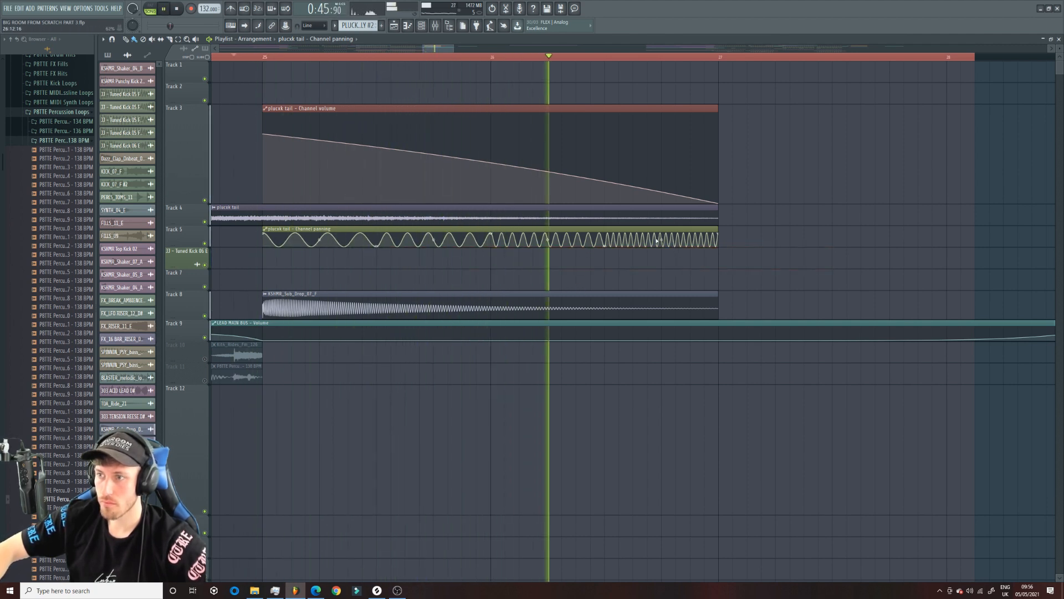
pyautogui.press('space')
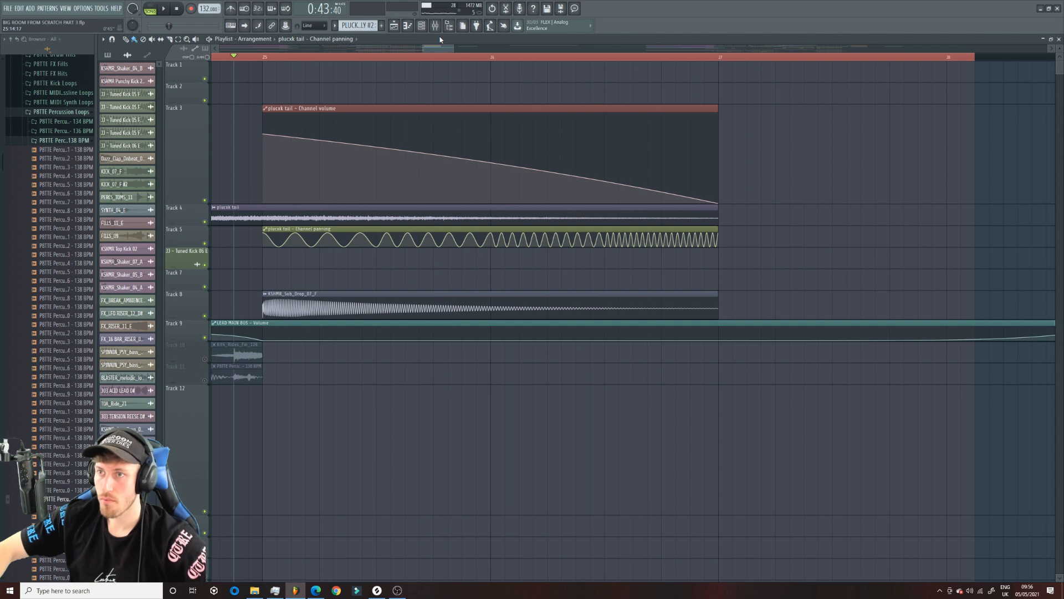
# Clear the time selection and unmute tracks 10 and 11.
pyautogui.scroll(-5, 397, 58)
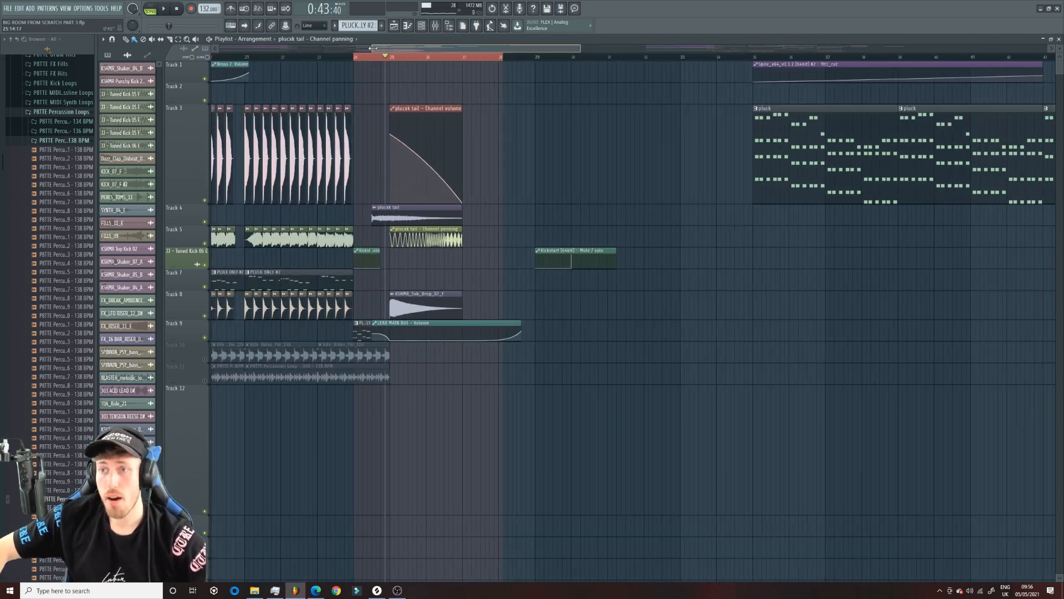
pyautogui.moveTo(525, 57); pyautogui.dragTo(526, 60)
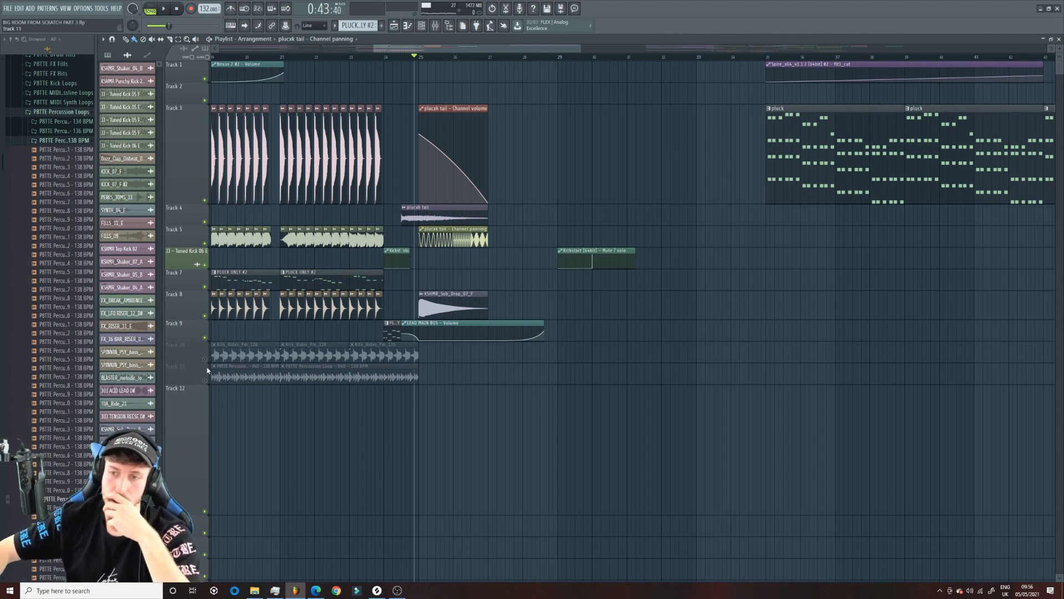
pyautogui.moveTo(205, 359); pyautogui.dragTo(205, 380)
# Play the first drop from just after bar 9.
pyautogui.moveTo(374, 46); pyautogui.dragTo(282, 46)
pyautogui.click(355, 58)
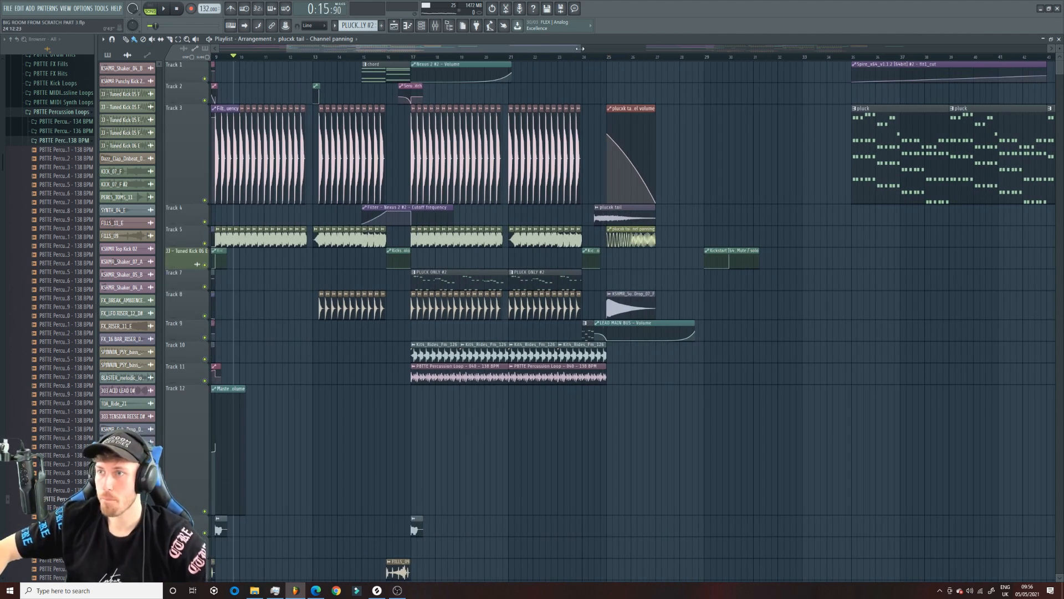
pyautogui.press('space')
pyautogui.moveTo(312, 50); pyautogui.dragTo(280, 50)
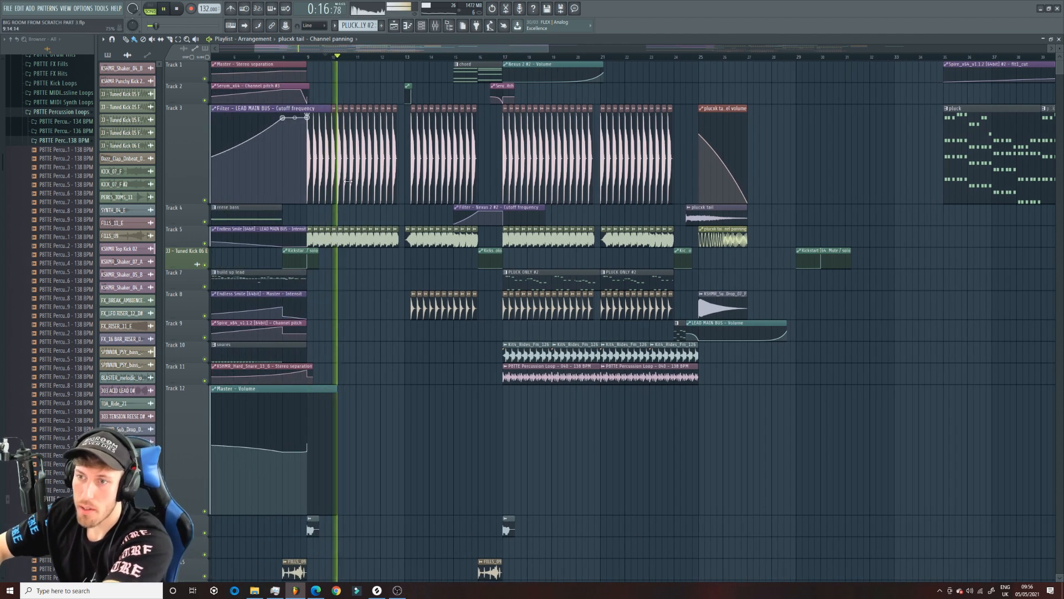
# Pick the Main lead pattern from the second drop and place it on track 9 starting at bar 9.
pyautogui.click(270, 280)
pyautogui.press('space')
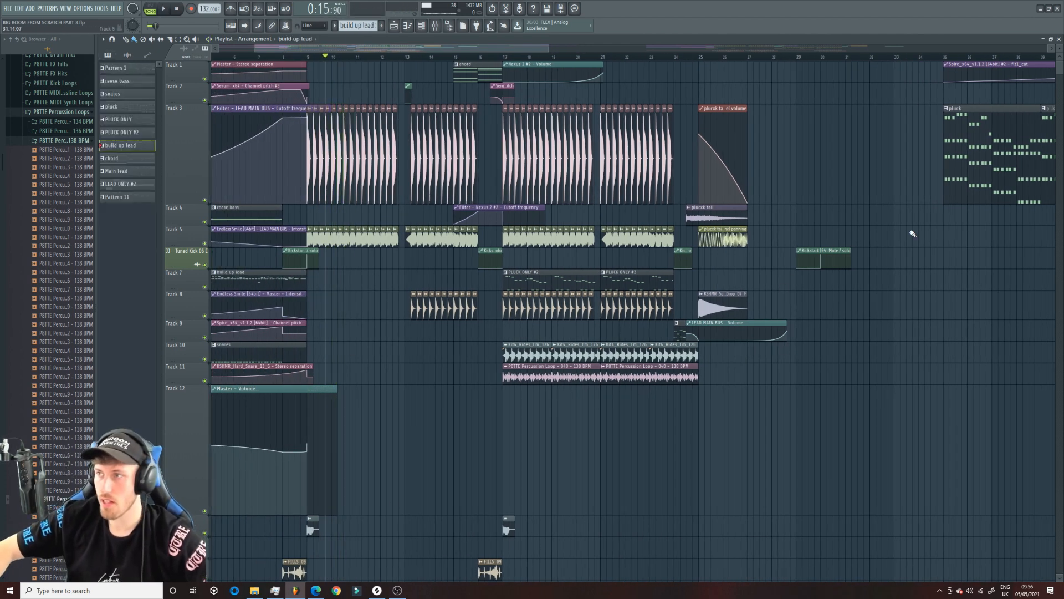
pyautogui.moveTo(550, 48); pyautogui.dragTo(916, 49)
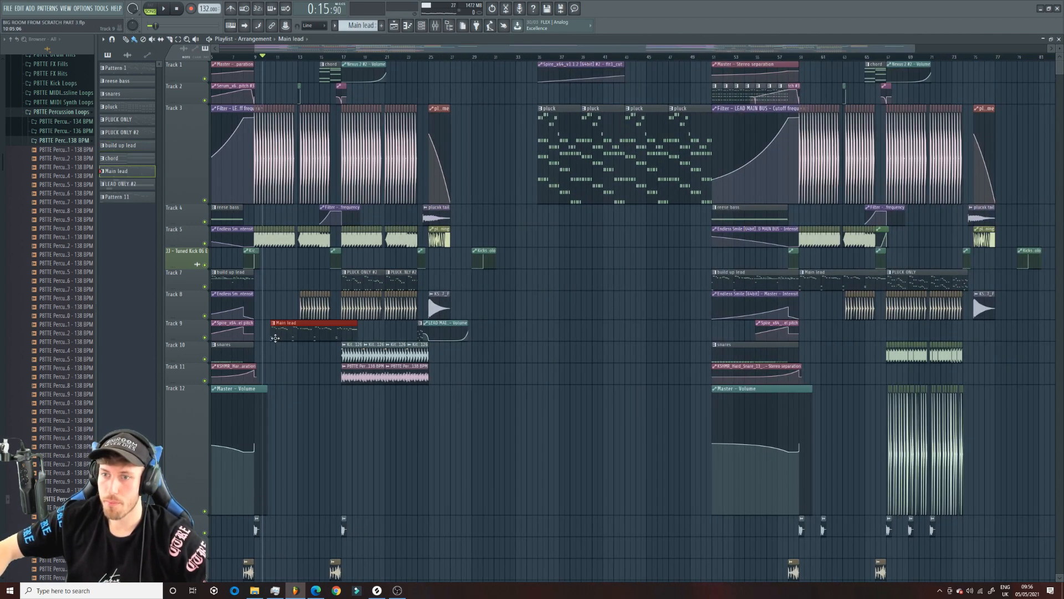
pyautogui.press('space')
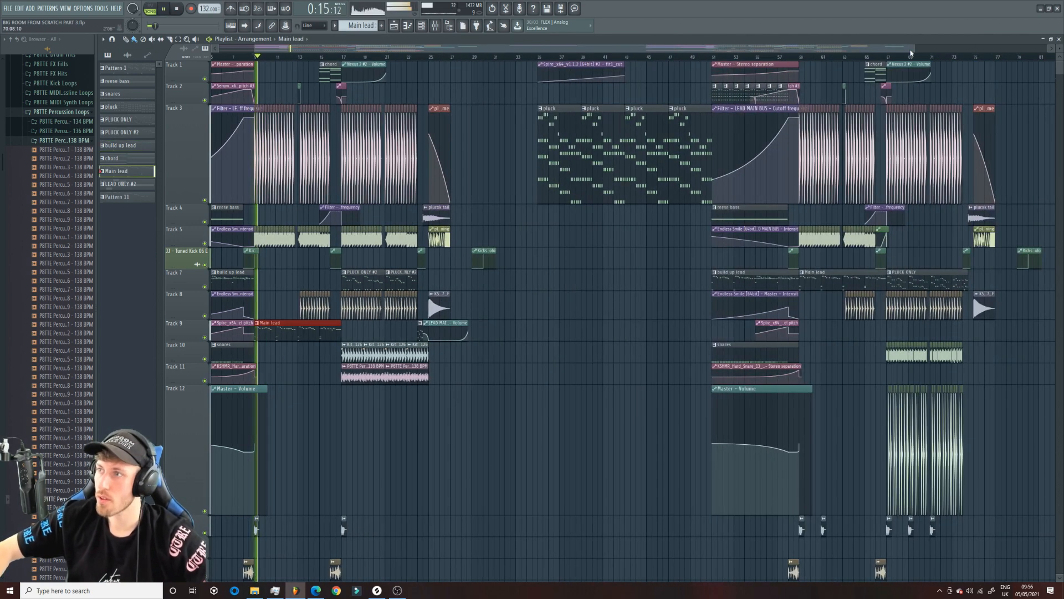
# Trim the Main lead clip on track 9 to a short slice at bar 9 and make it a unique pattern.
pyautogui.moveTo(916, 50); pyautogui.dragTo(521, 49)
pyautogui.press('space')
pyautogui.moveTo(666, 329); pyautogui.dragTo(415, 329)
pyautogui.press('space')
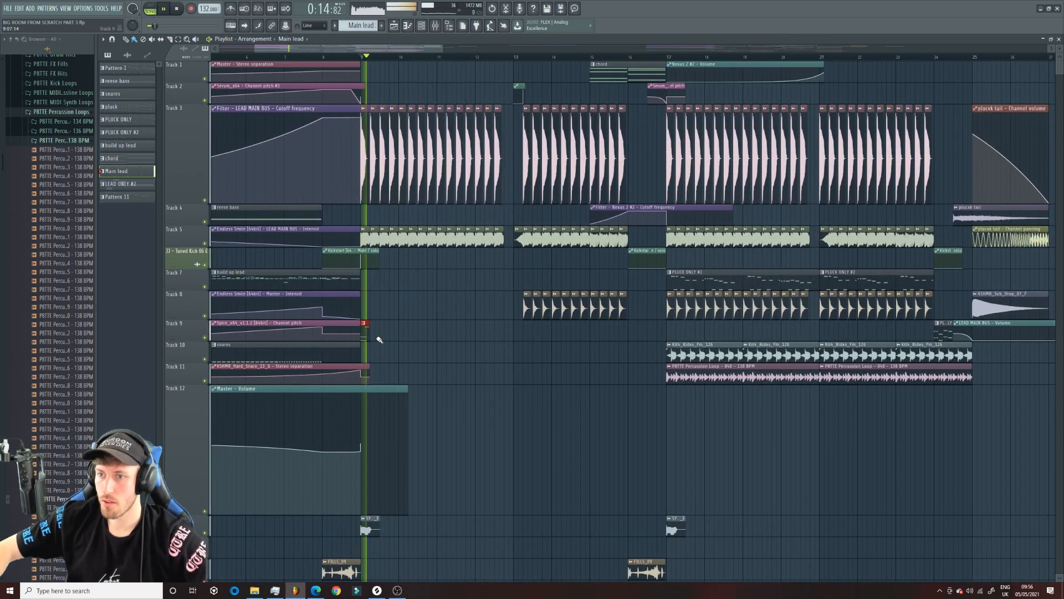
pyautogui.press('space')
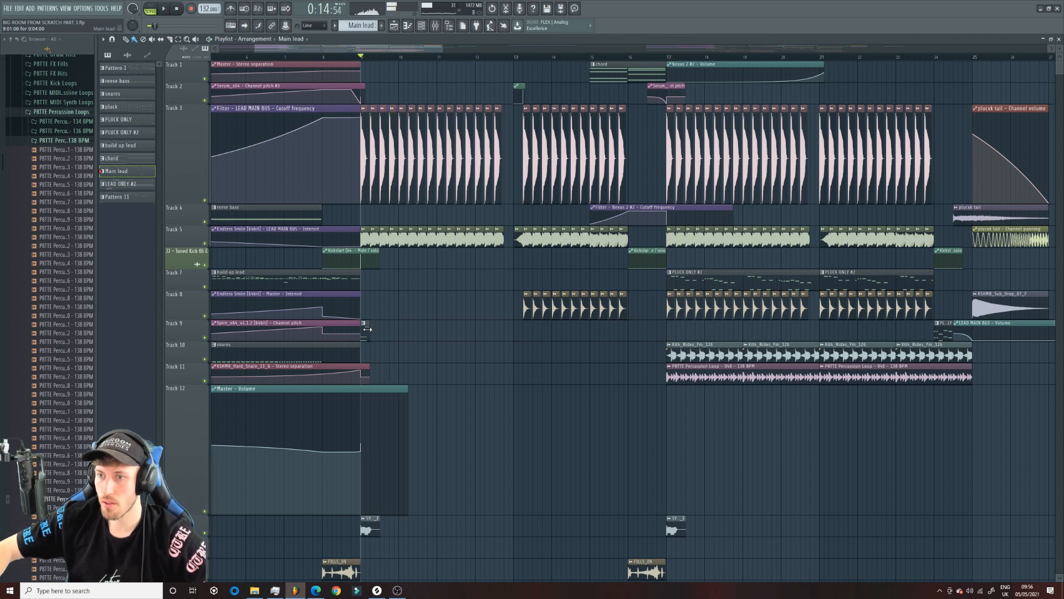
pyautogui.rightClick(364, 324)
pyautogui.click(387, 377)
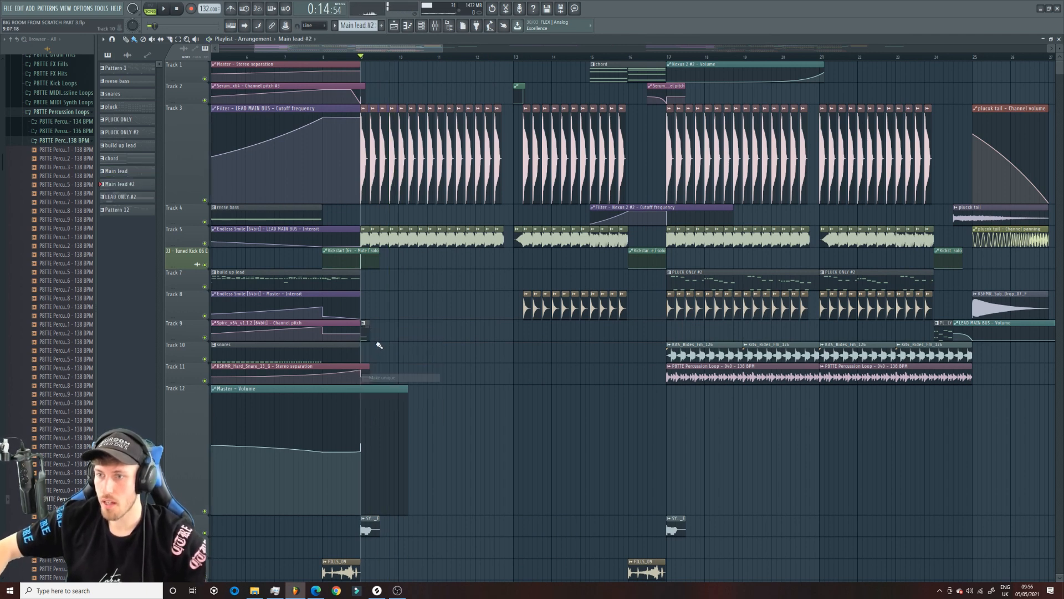
# Try other pitches for the second note of Main lead #2 in Nexus 2 and Serum_x64, undoing each move.
pyautogui.doubleClick(366, 330)
pyautogui.click(152, 6)
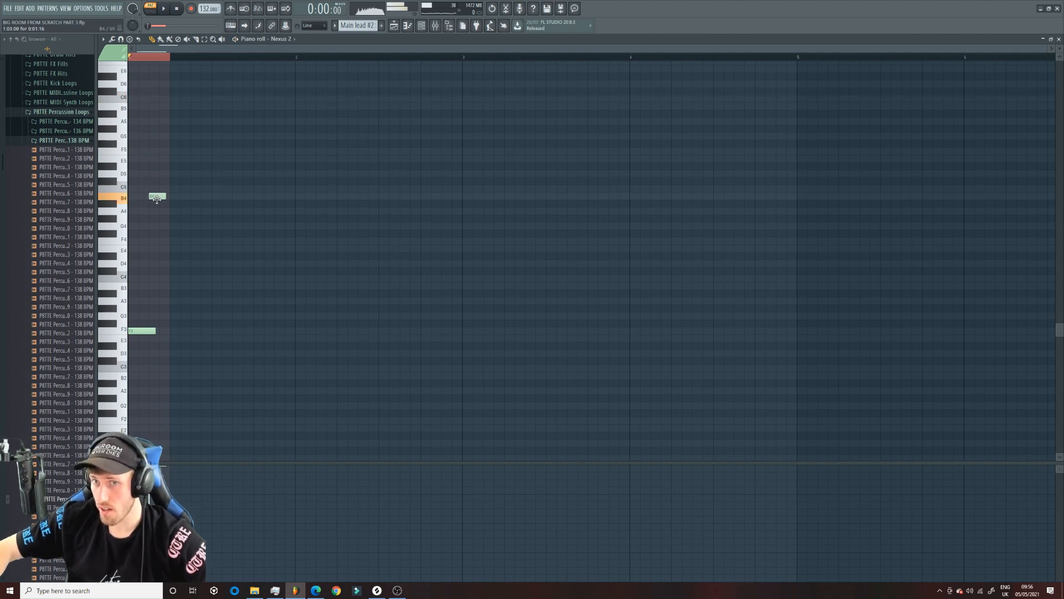
pyautogui.click(423, 28)
pyautogui.rightClick(166, 274)
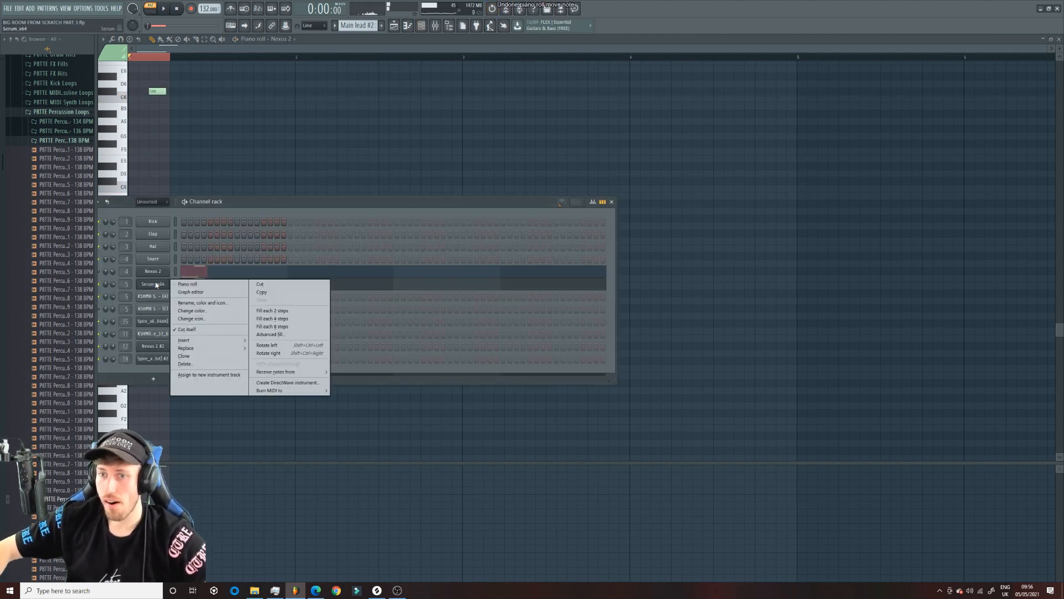
pyautogui.click(172, 282)
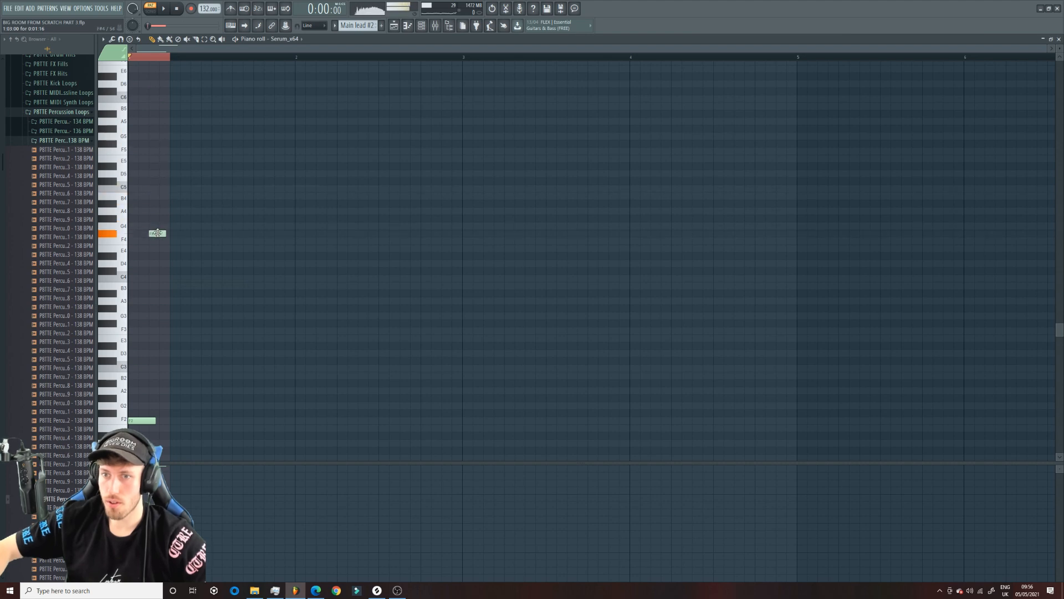
pyautogui.press('space')
pyautogui.moveTo(158, 240); pyautogui.dragTo(157, 330)
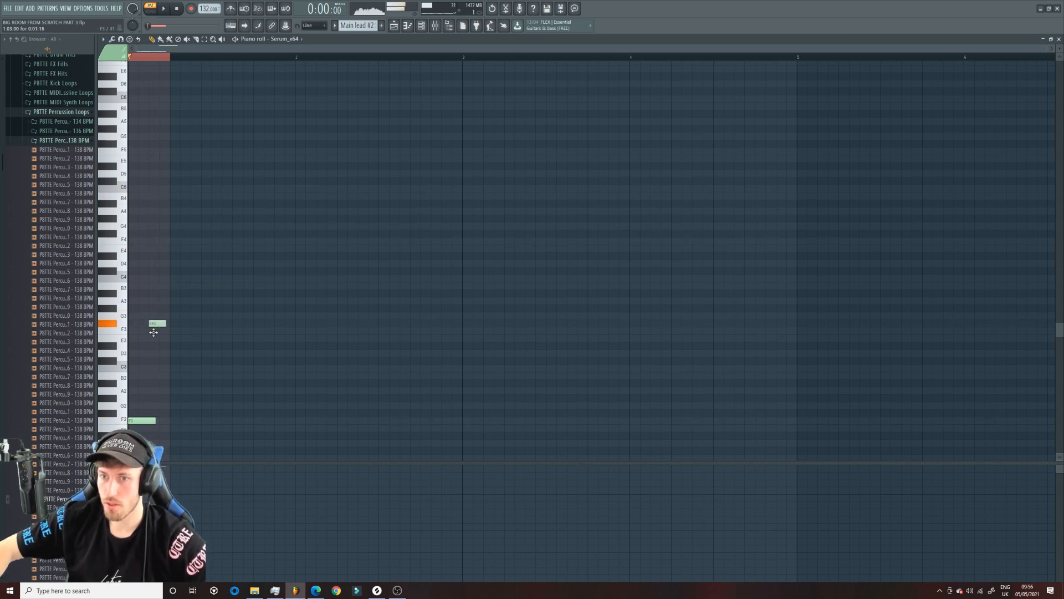
pyautogui.hotkey('ctrl', 'z')
pyautogui.press('space')
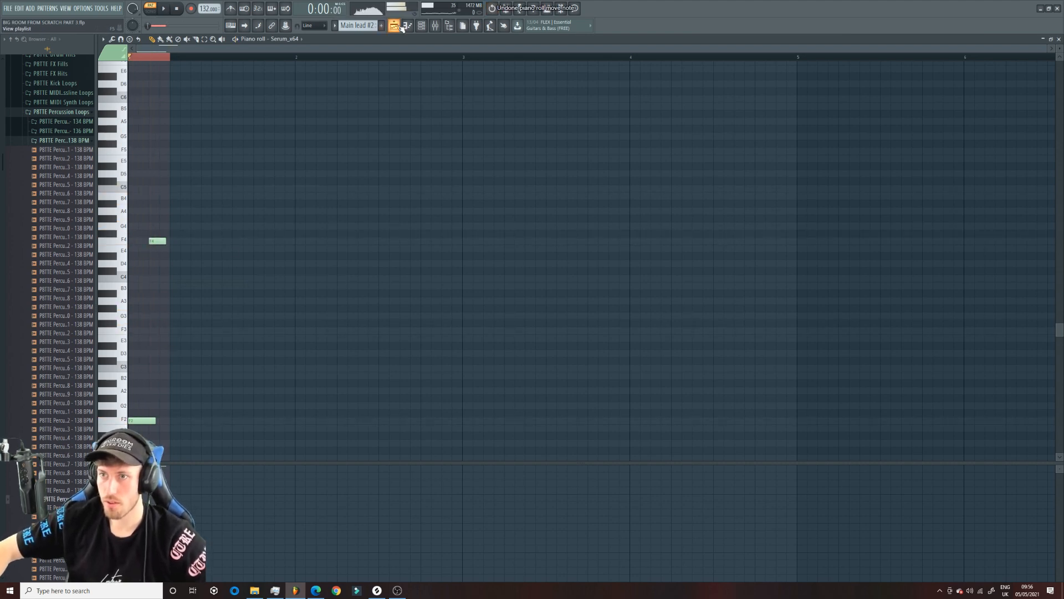
# Return to the playlist in song mode and play from bar 8 to check the short lead slice at the drop.
pyautogui.click(395, 26)
pyautogui.press('l')
pyautogui.moveTo(336, 58); pyautogui.dragTo(327, 57)
pyautogui.press('space')
pyautogui.click(443, 336)
pyautogui.rightClick(443, 332)
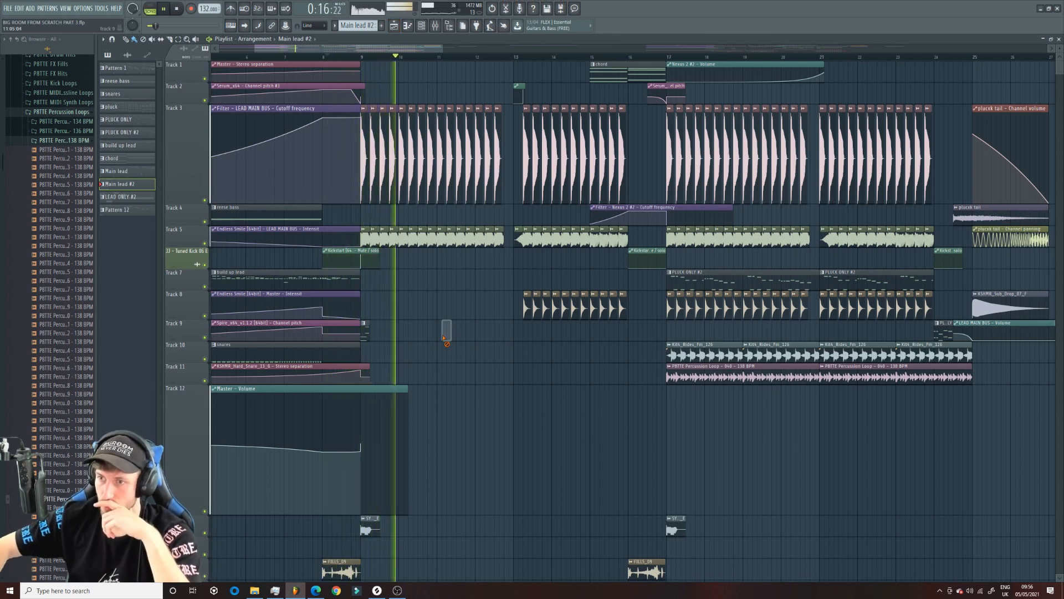
# Place copies of the short Main lead #2 clip on track 9 at bars 13, 17 and 21.
pyautogui.click(516, 332)
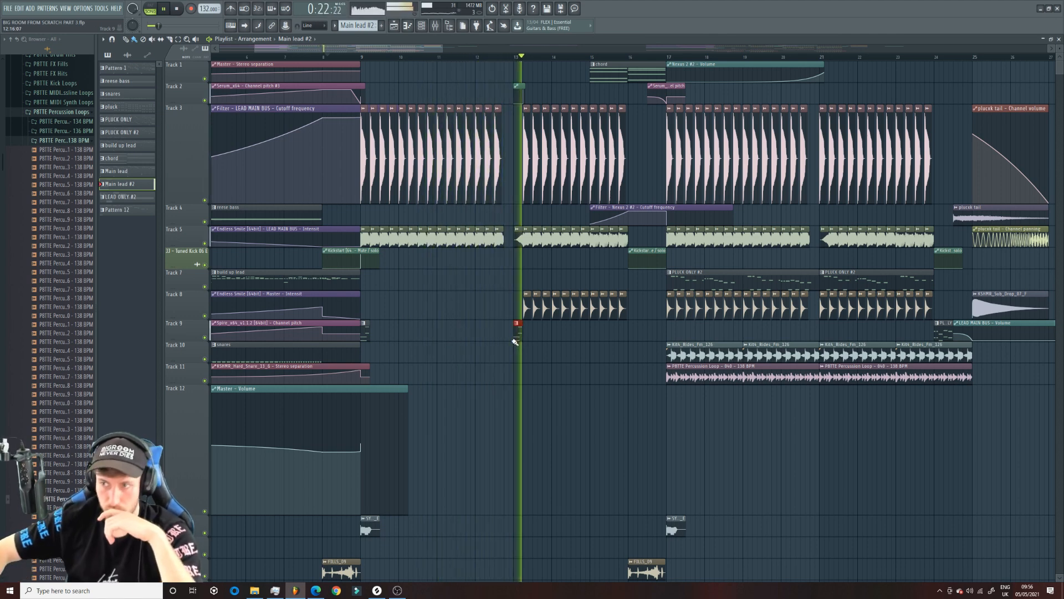
pyautogui.click(670, 331)
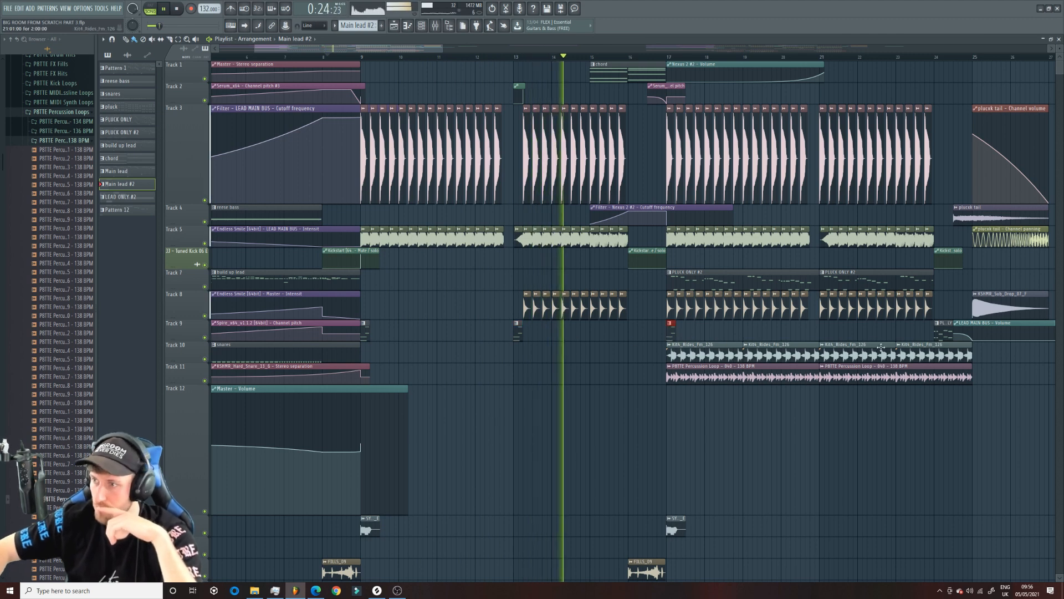
pyautogui.click(821, 335)
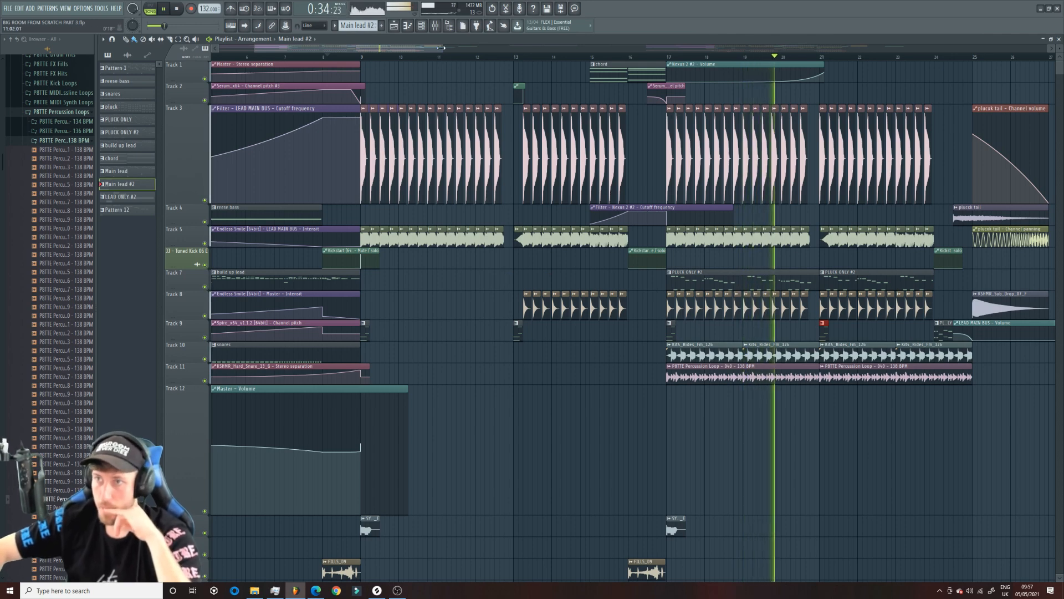
# Delete the second PLUCK ONLY #2 clip on track 7 and extend the first one from bar 17 to eight bars.
pyautogui.moveTo(442, 49); pyautogui.dragTo(738, 85)
pyautogui.scroll(-6, 667, 166)
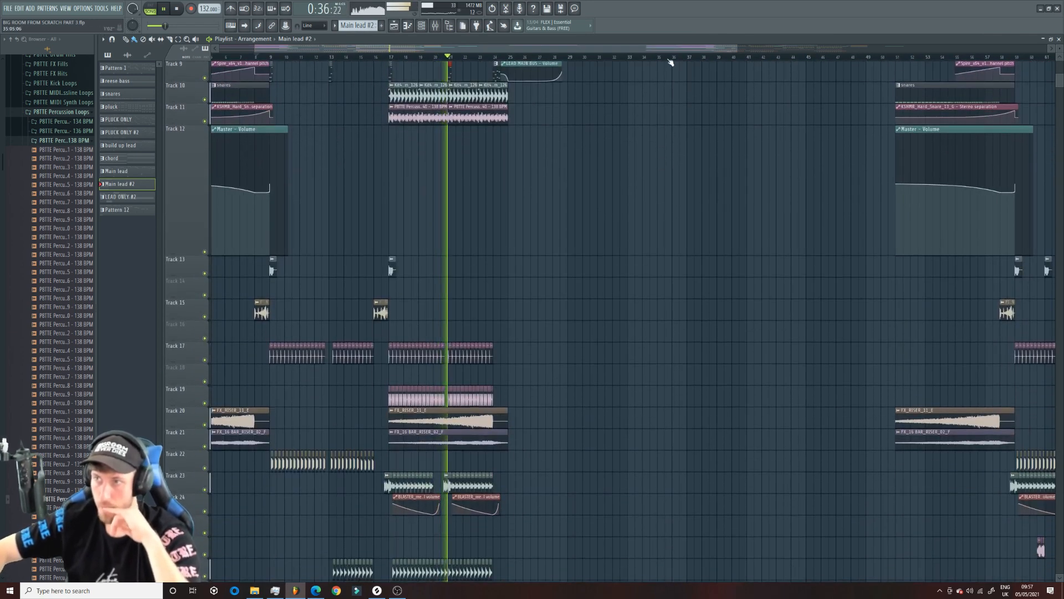
pyautogui.moveTo(737, 50); pyautogui.dragTo(855, 52)
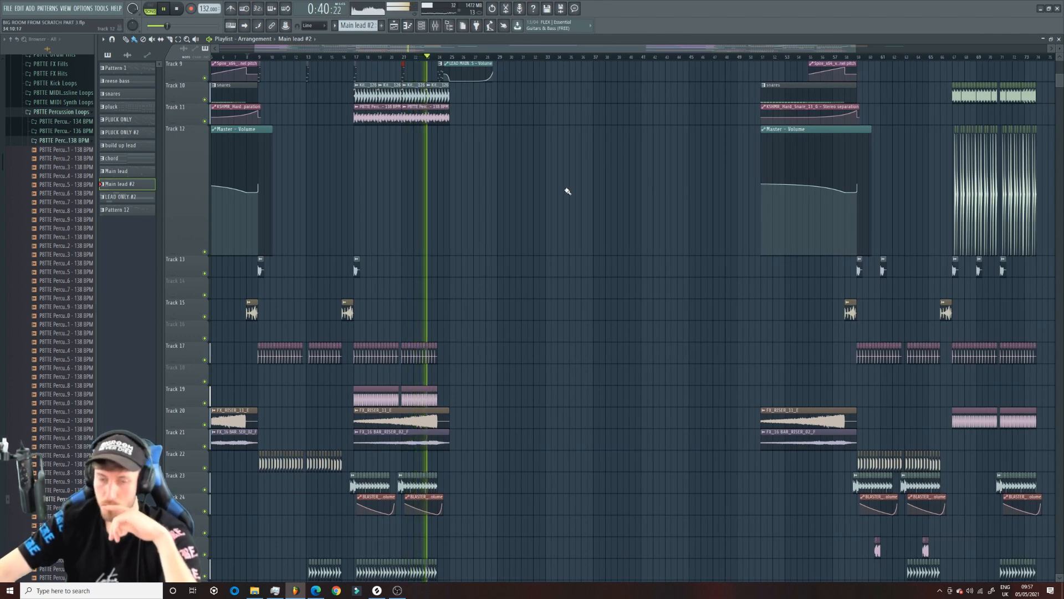
pyautogui.scroll(6, 568, 192)
pyautogui.press('space')
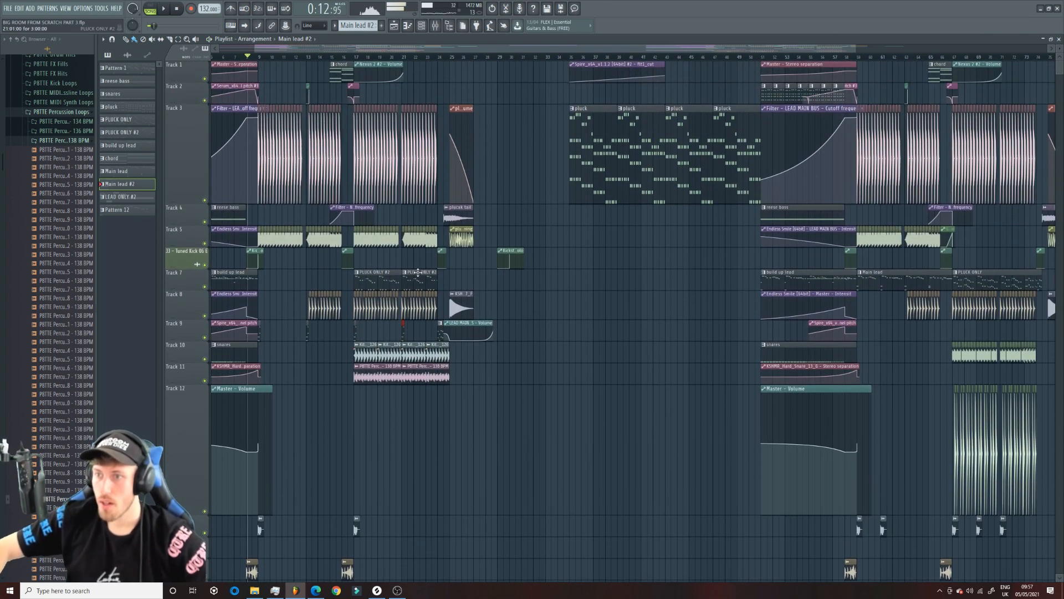
pyautogui.rightClick(407, 273)
pyautogui.click(416, 343)
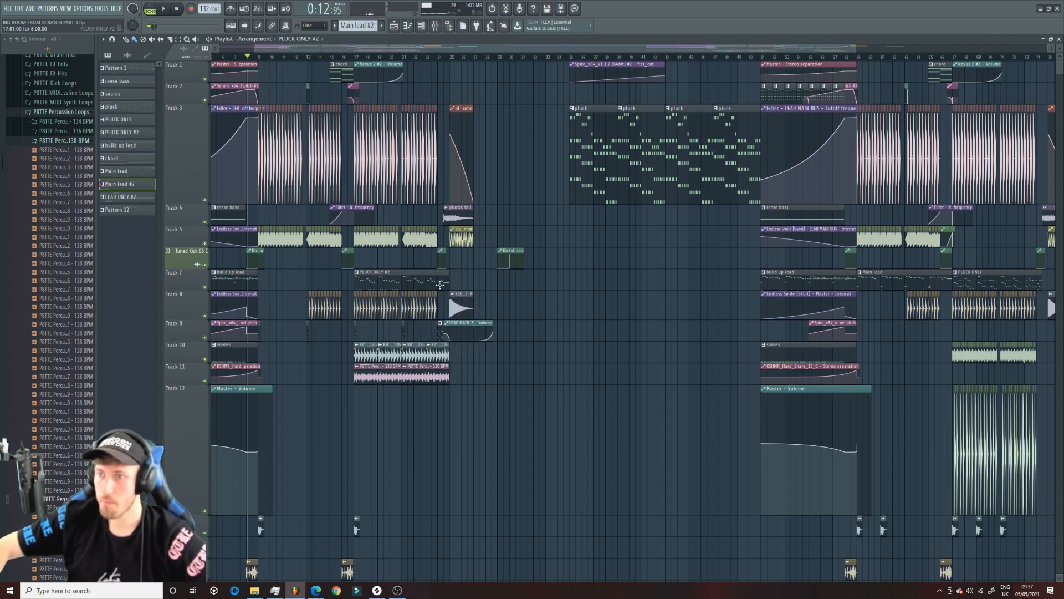
# Duplicate all KSHMR Synth Shot 04 - (A) notes of PLUCK ONLY #2 into the following four bars and play the result.
pyautogui.doubleClick(441, 283)
pyautogui.click(422, 28)
pyautogui.rightClick(162, 297)
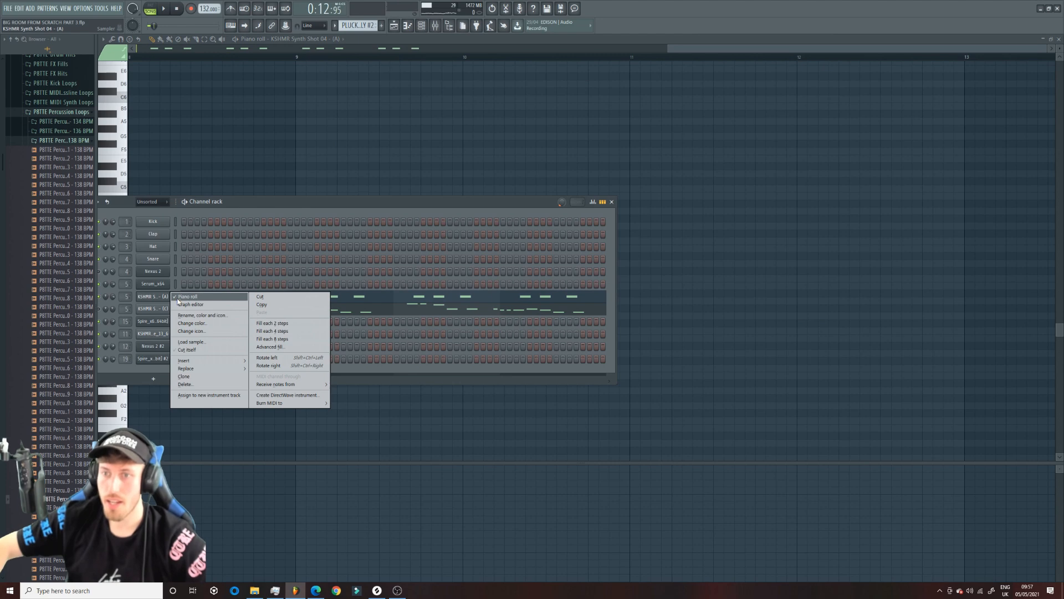
pyautogui.click(192, 297)
pyautogui.rightClick(165, 296)
pyautogui.click(192, 297)
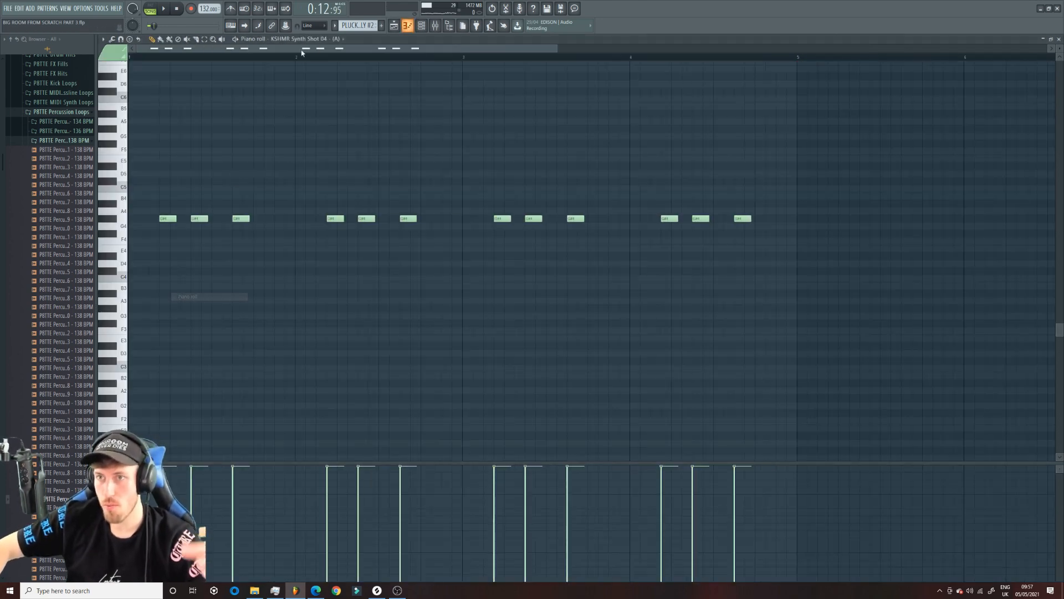
pyautogui.hotkey('ctrl', 'a')
pyautogui.scroll(1, 325, 131)
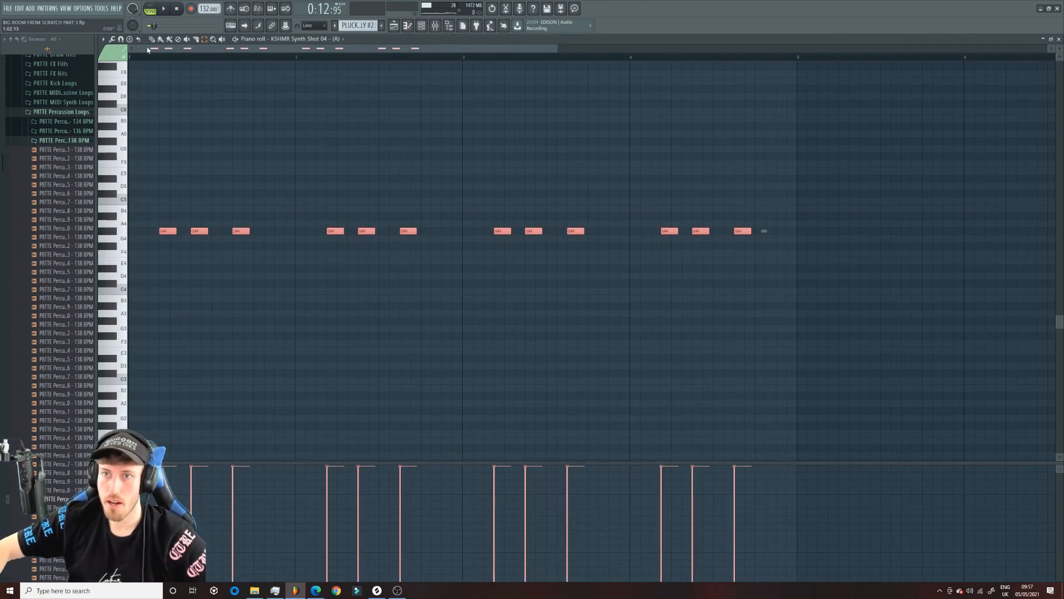
pyautogui.hotkey('ctrl', 'b')
pyautogui.press('space')
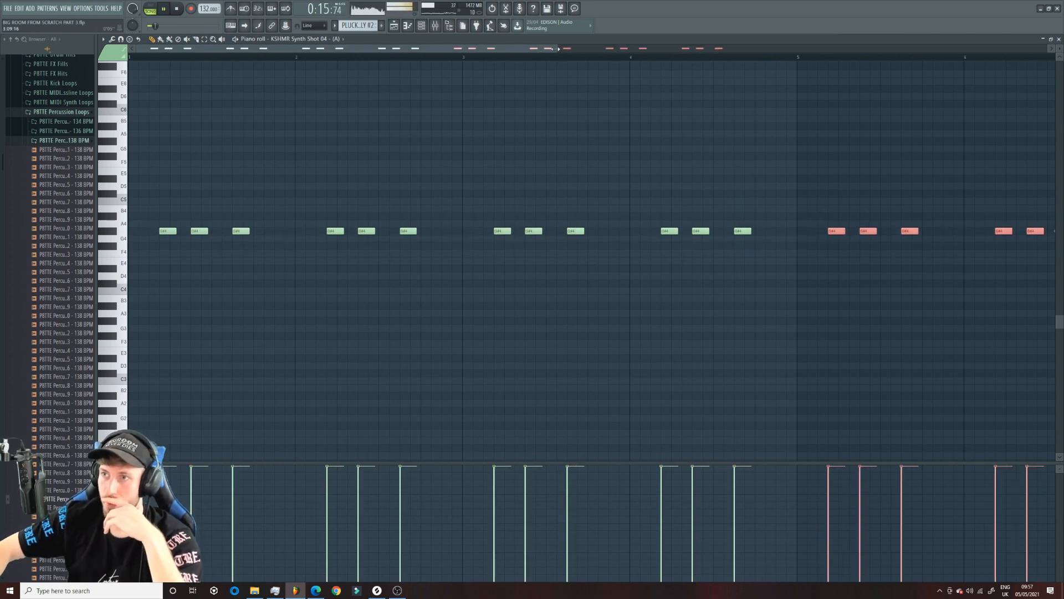
# Transpose the three KSHMR Synth Shot 04 notes in bar 7 down to E4 and delete the three notes in bar 8.
pyautogui.doubleClick(555, 49)
pyautogui.click(554, 58)
pyautogui.click(205, 40)
pyautogui.moveTo(594, 213); pyautogui.dragTo(674, 263)
pyautogui.press('space')
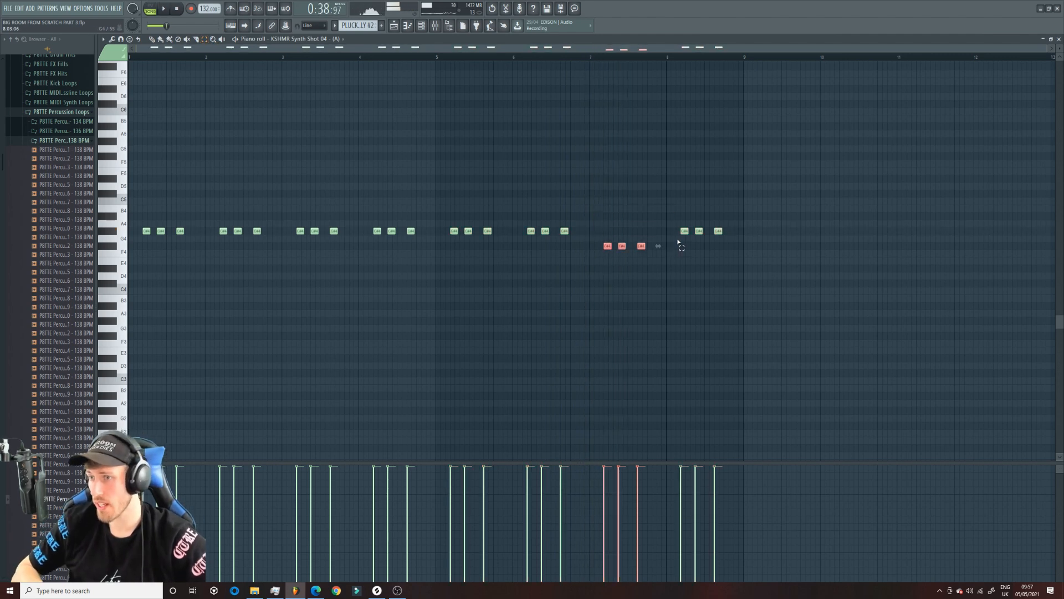
pyautogui.press('space')
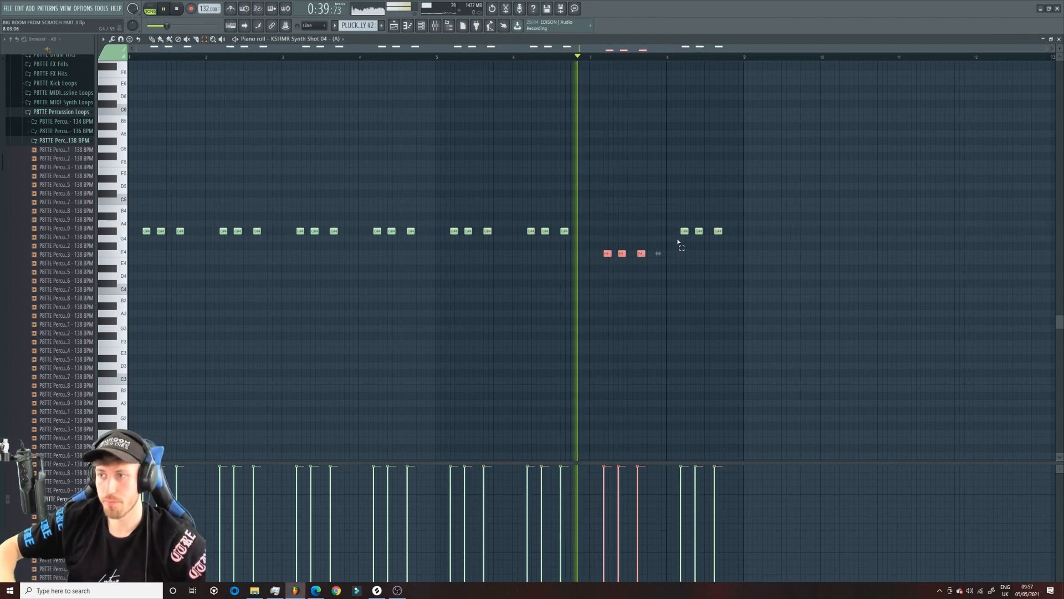
pyautogui.press('Down')
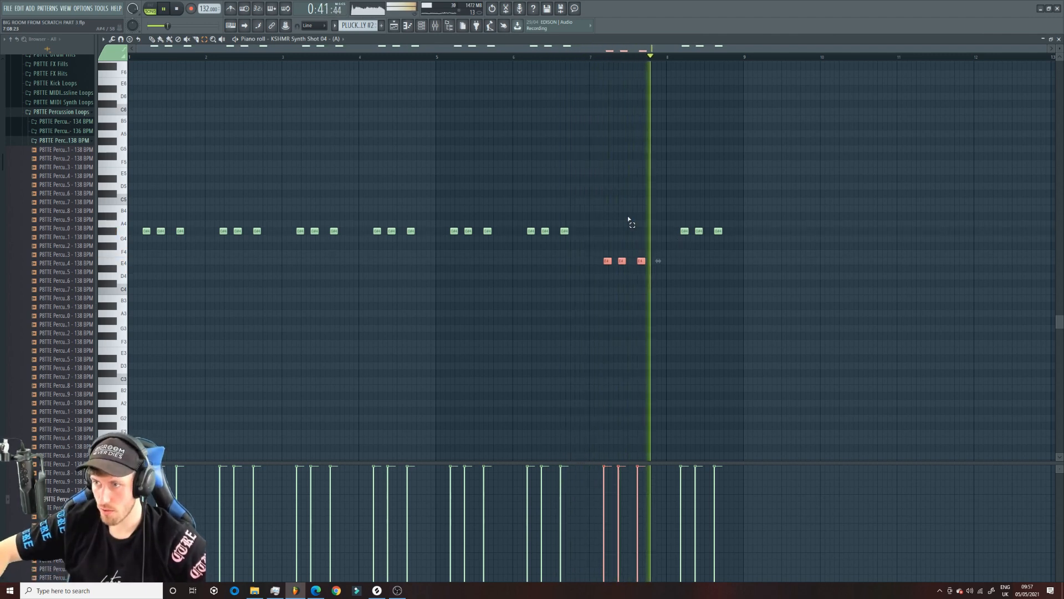
pyautogui.moveTo(644, 222); pyautogui.dragTo(808, 245)
pyautogui.press('Delete')
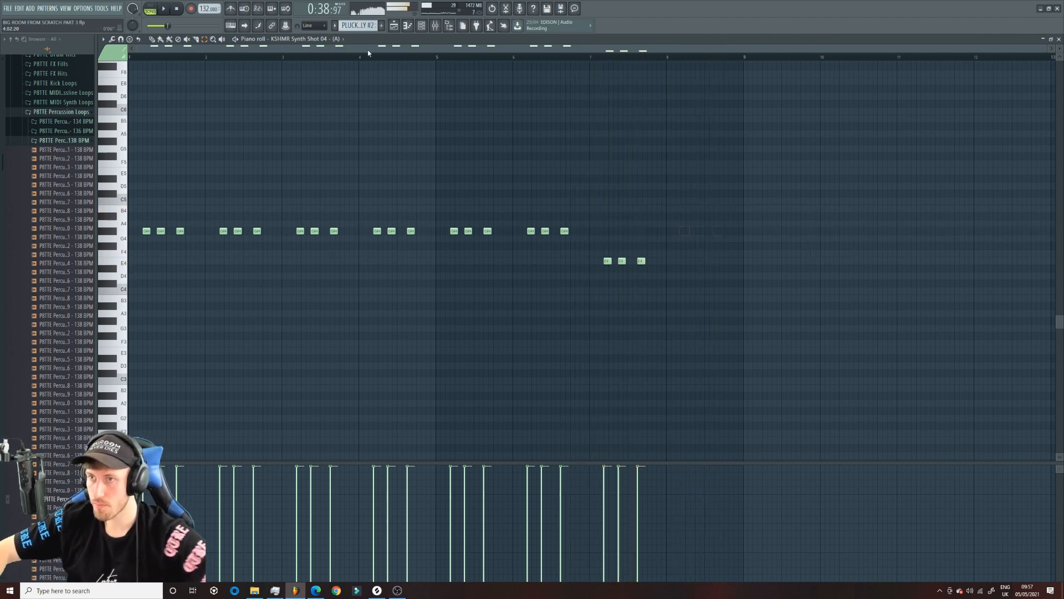
# Replace all KSHMR Synth Shot 11 - (C) notes with a copy of the KSHMR Synth Shot 04 - (A) notes.
pyautogui.hotkey('ctrl', 'a')
pyautogui.press('F6')
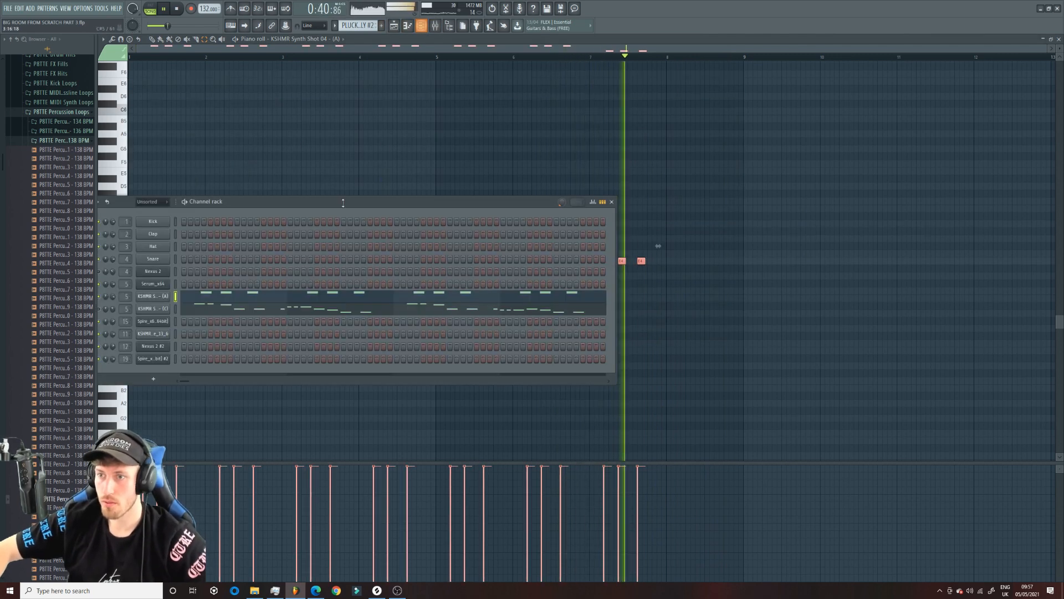
pyautogui.rightClick(160, 309)
pyautogui.click(187, 309)
pyautogui.press('space')
pyautogui.hotkey('ctrl', 'a')
pyautogui.press('Delete')
pyautogui.hotkey('ctrl', 'z')
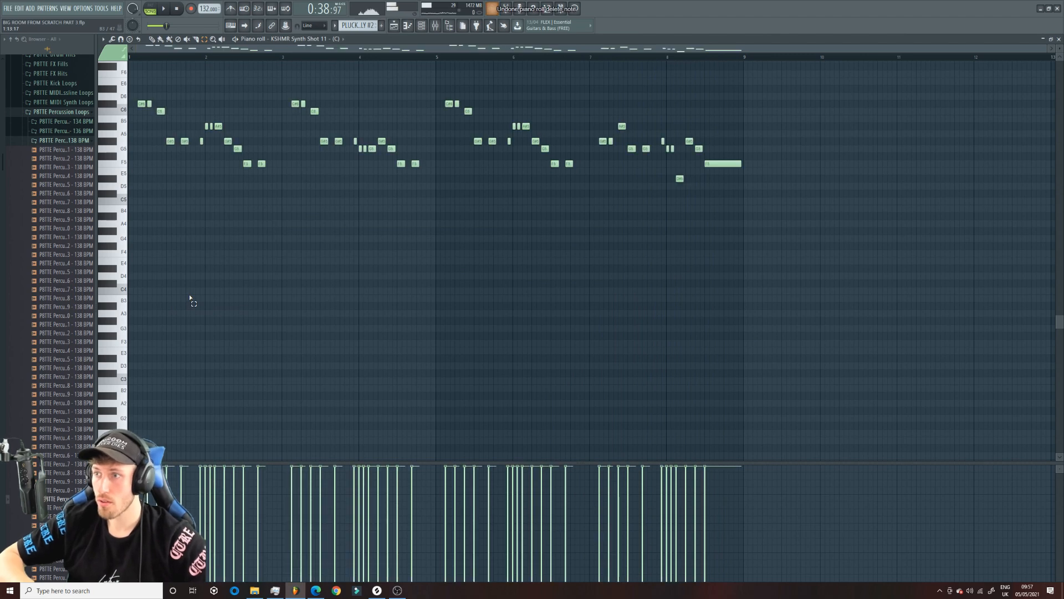
pyautogui.hotkey('ctrl', 'a')
pyautogui.press('Delete')
pyautogui.hotkey('ctrl', 'v')
# Transpose the pasted KSHMR Synth Shot 11 notes up nine semitones, putting the main notes on F5, and play them.
pyautogui.hotkey('shift', 'Up')
pyautogui.hotkey('shift', 'Up')
pyautogui.hotkey('shift', 'Up')
pyautogui.hotkey('shift', 'Up')
pyautogui.hotkey('shift', 'Up')
pyautogui.hotkey('shift', 'Up')
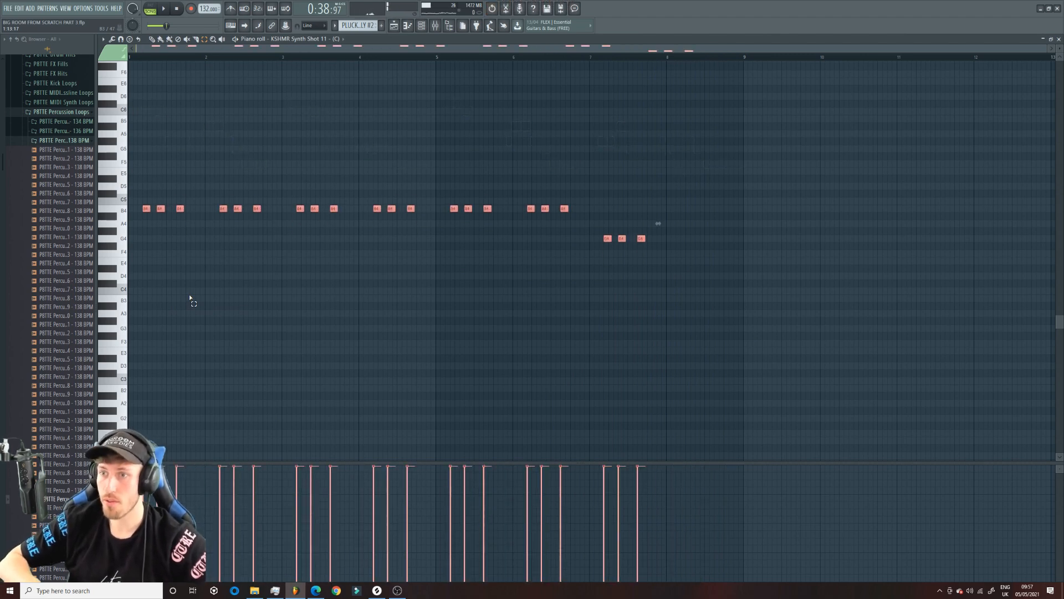
pyautogui.hotkey('shift', 'Up')
pyautogui.hotkey('shift', 'Up')
pyautogui.hotkey('shift', 'Up')
pyautogui.press('space')
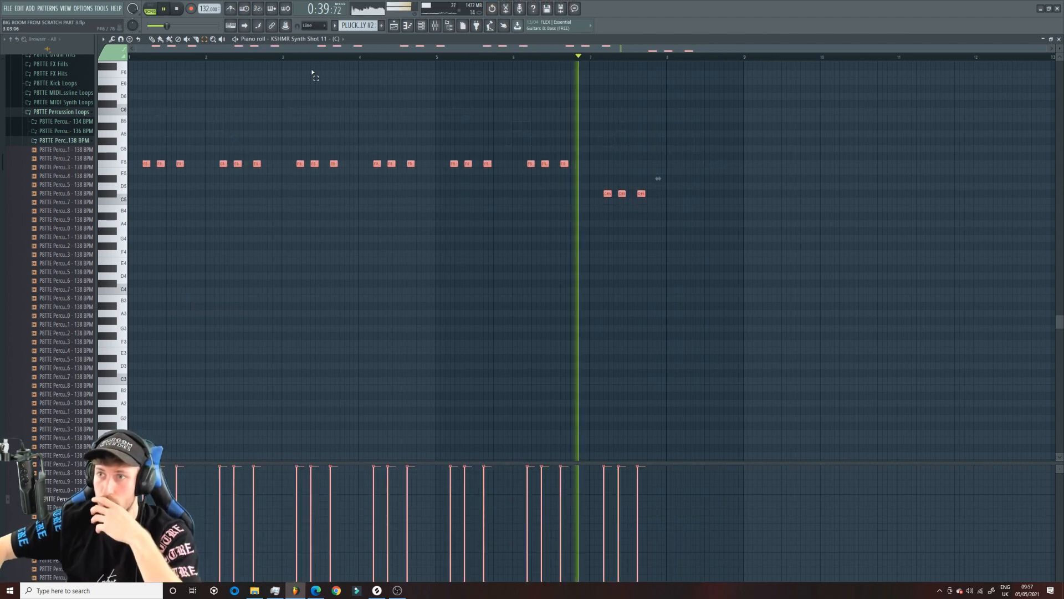
# Trim the last ride loop on track 10 and percussion loop on track 11 to end at bar 24, and play the ending.
pyautogui.click(424, 28)
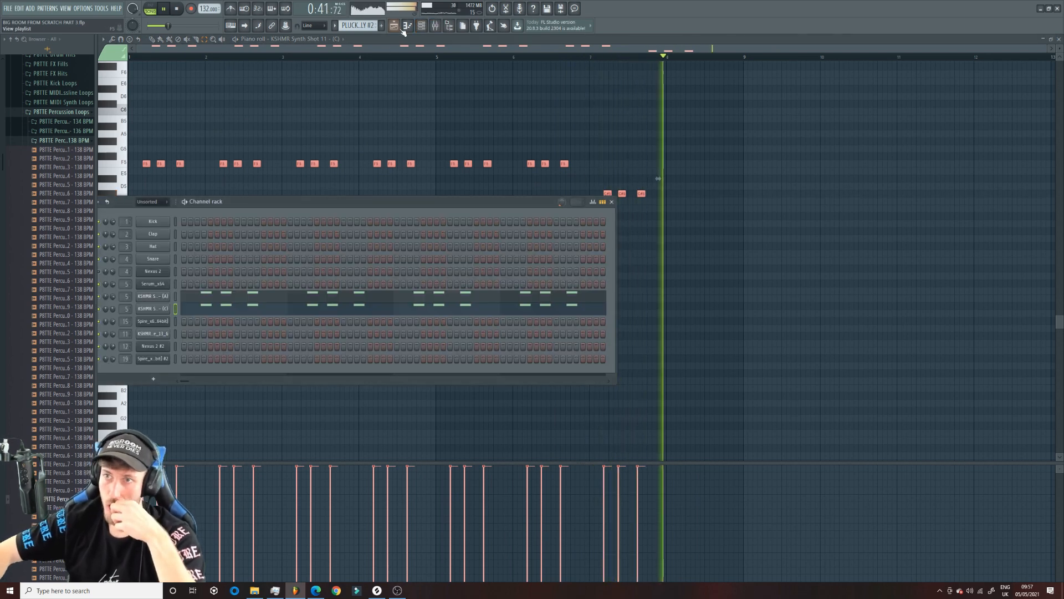
pyautogui.click(401, 27)
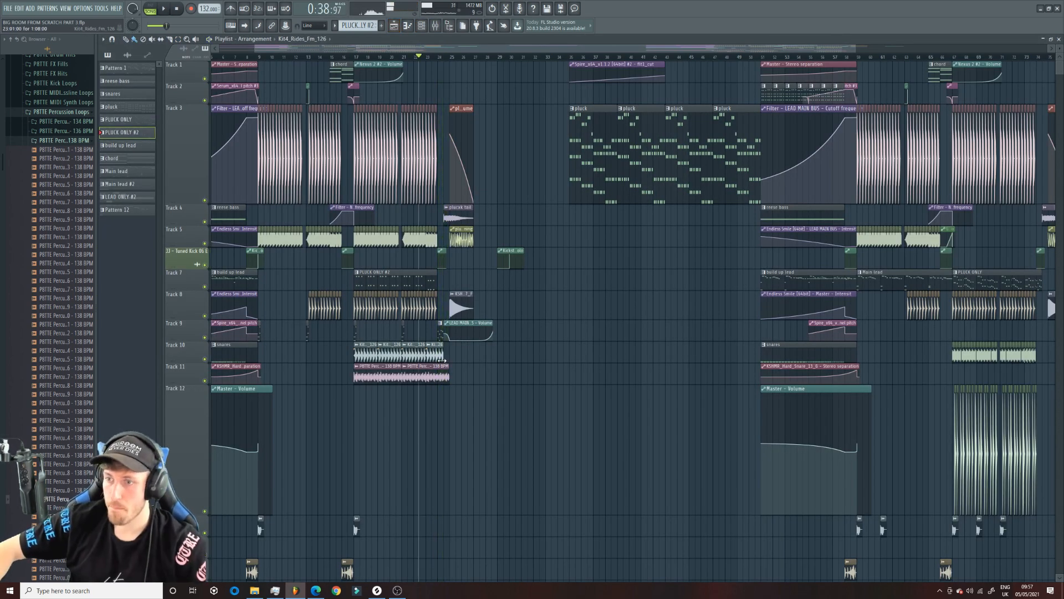
pyautogui.doubleClick(424, 375)
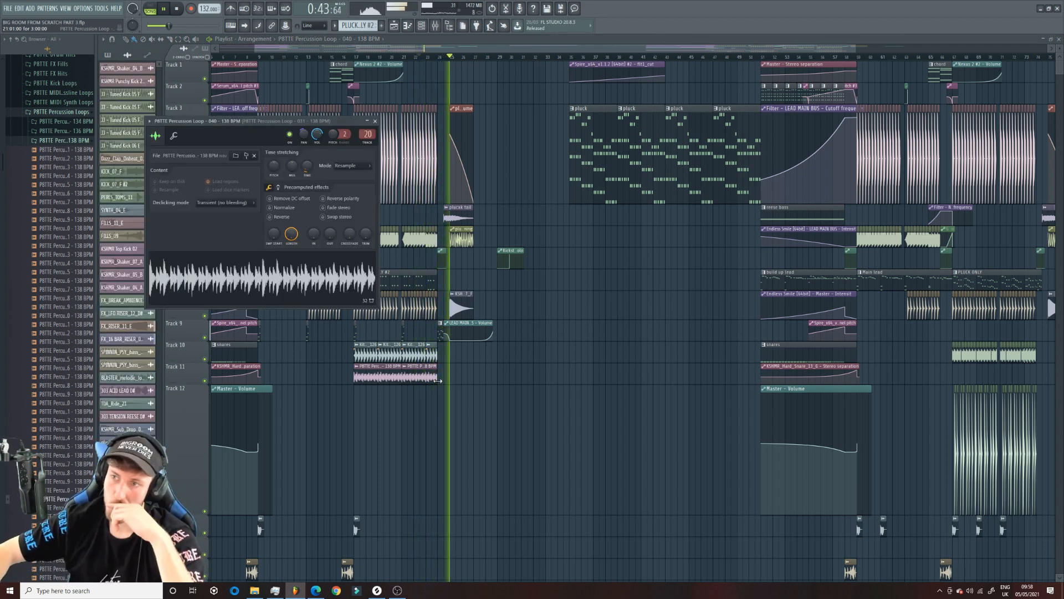
pyautogui.click(425, 56)
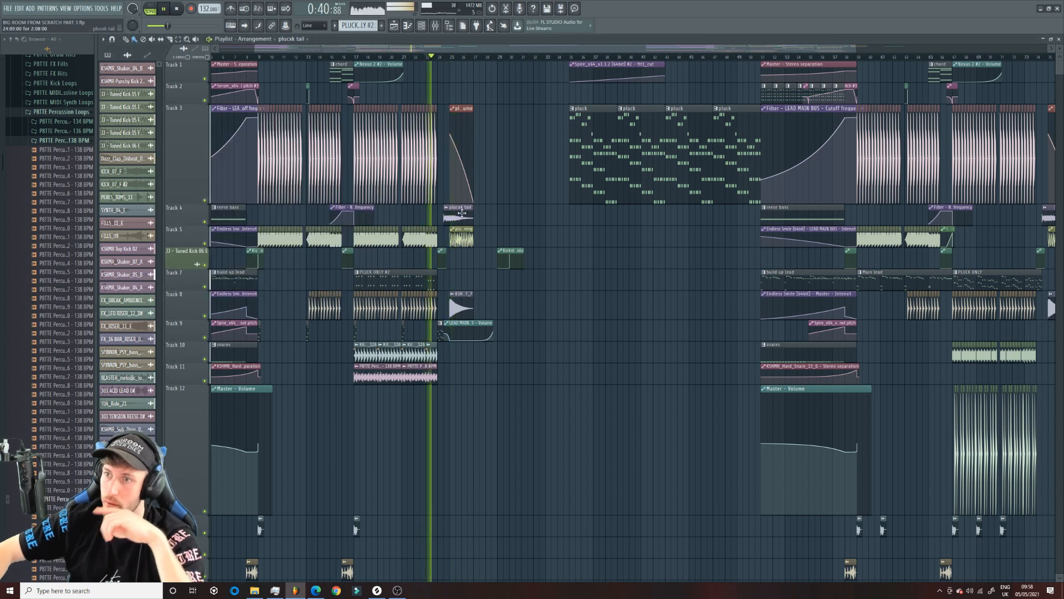
# Try a lower channel volume for the pluck tail sample and undo the change.
pyautogui.doubleClick(463, 213)
pyautogui.moveTo(351, 167); pyautogui.dragTo(351, 170)
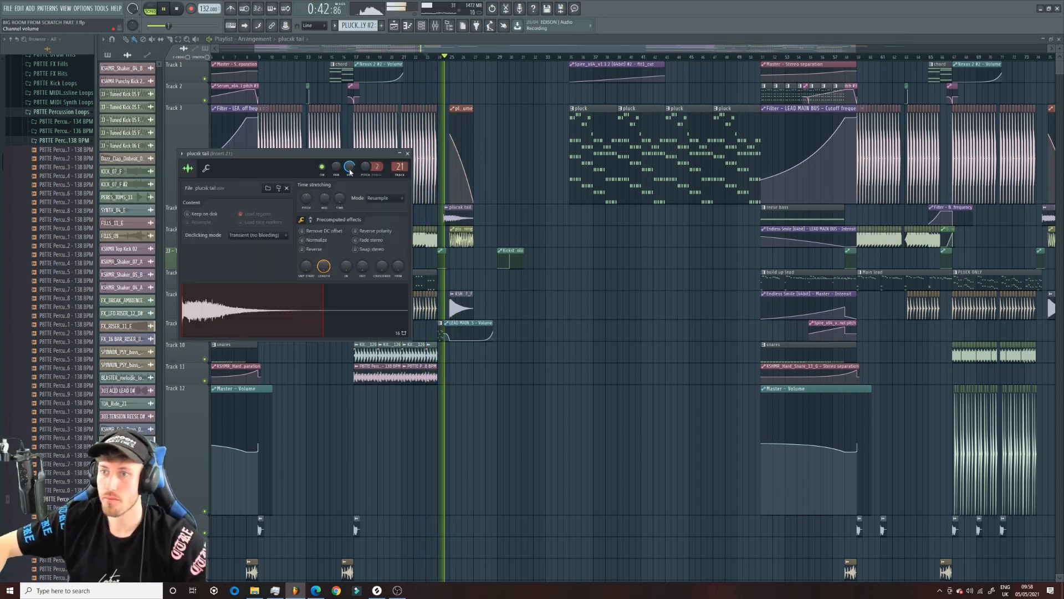
pyautogui.hotkey('ctrl', 'z')
# Open the Fruity parametric EQ 2 on the pluck tail's mixer insert 21 and check its high shelf band during playback.
pyautogui.press('F9')
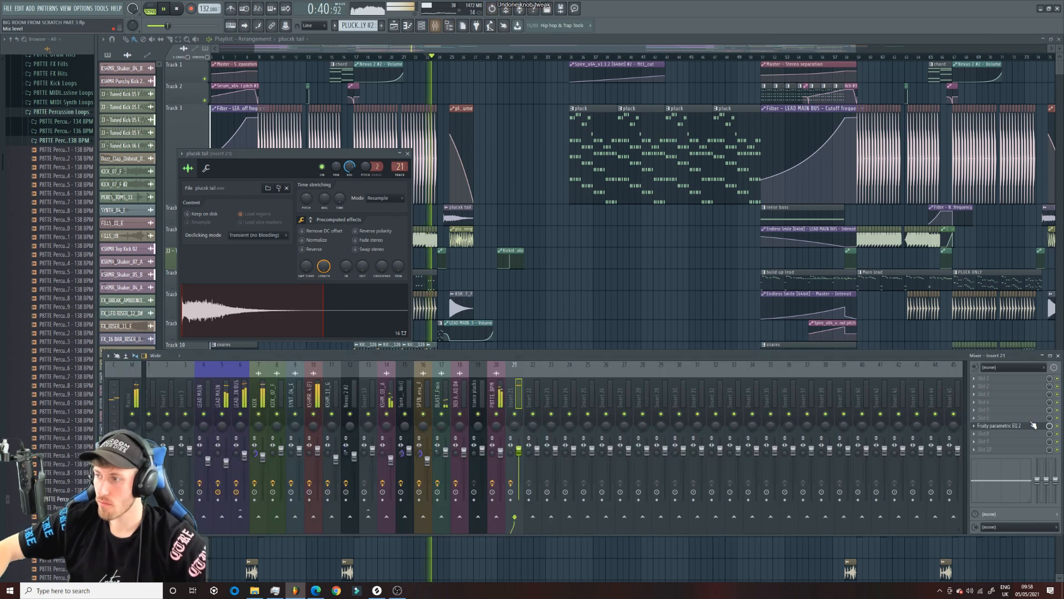
pyautogui.click(1030, 426)
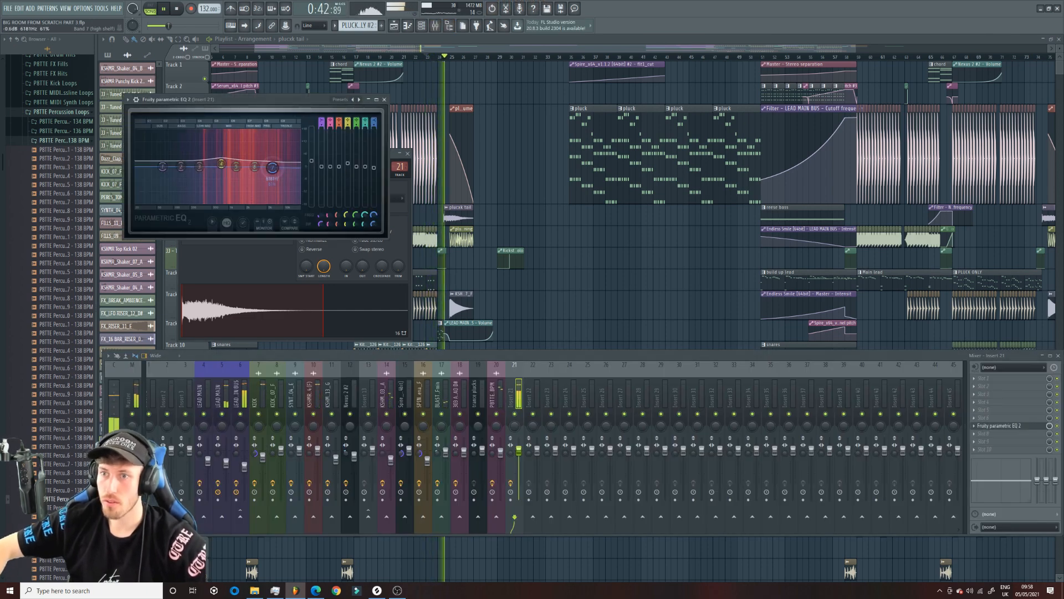
pyautogui.press('space')
# Examine the pluck tail's volume and panning automation clips from bar 25 and listen to the transition into the break.
pyautogui.moveTo(256, 49); pyautogui.dragTo(428, 49)
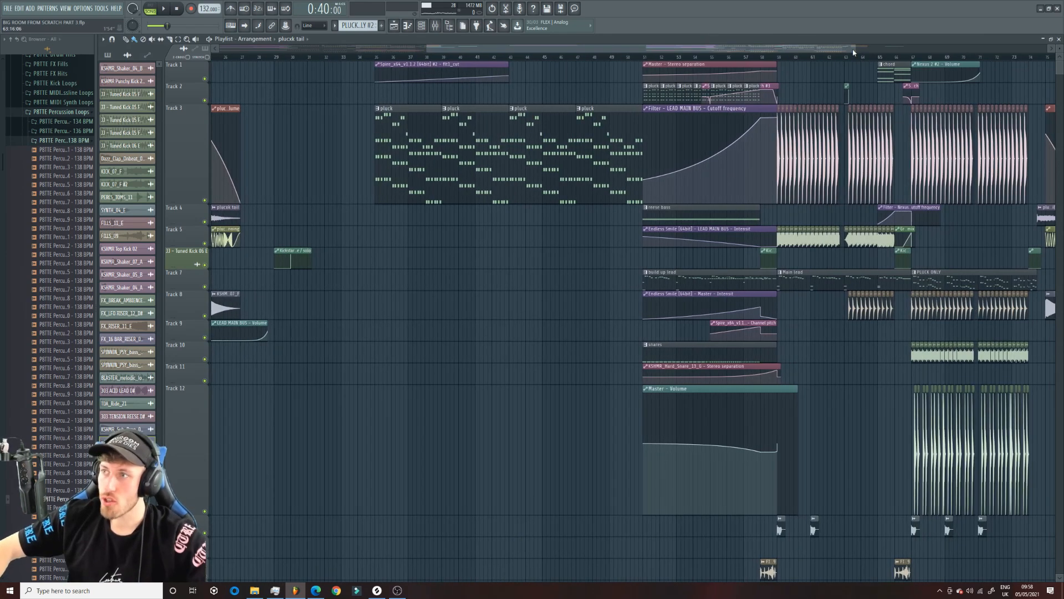
pyautogui.moveTo(854, 52); pyautogui.dragTo(424, 49)
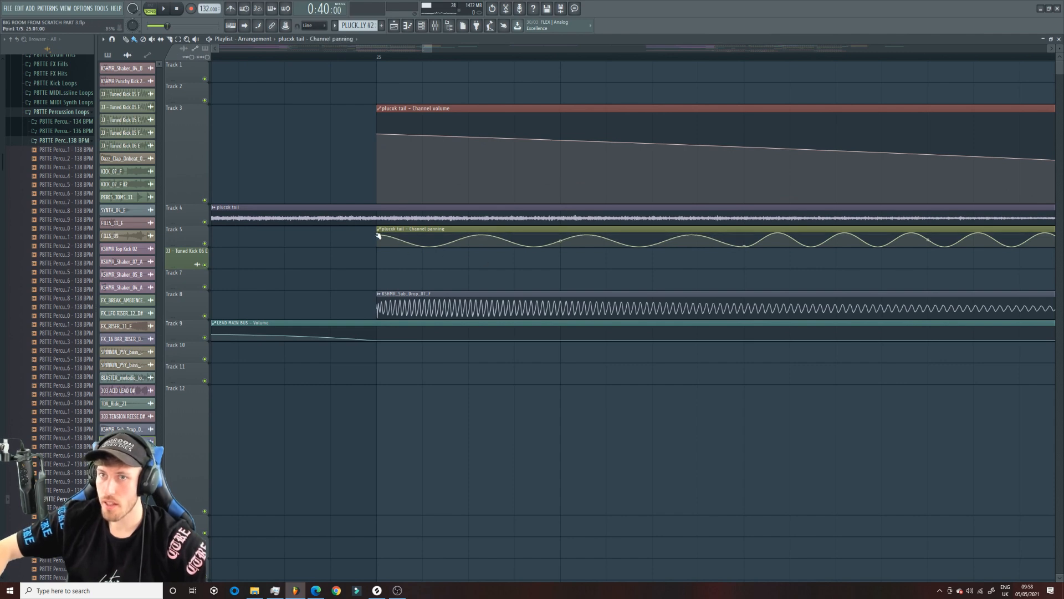
pyautogui.moveTo(431, 48); pyautogui.dragTo(526, 61)
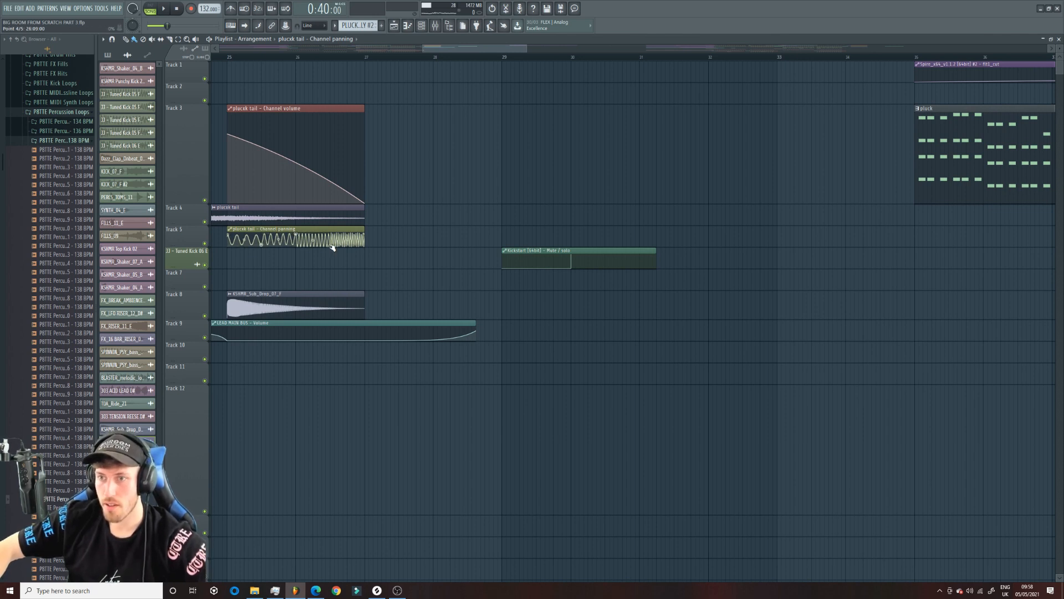
pyautogui.press('space')
pyautogui.click(218, 53)
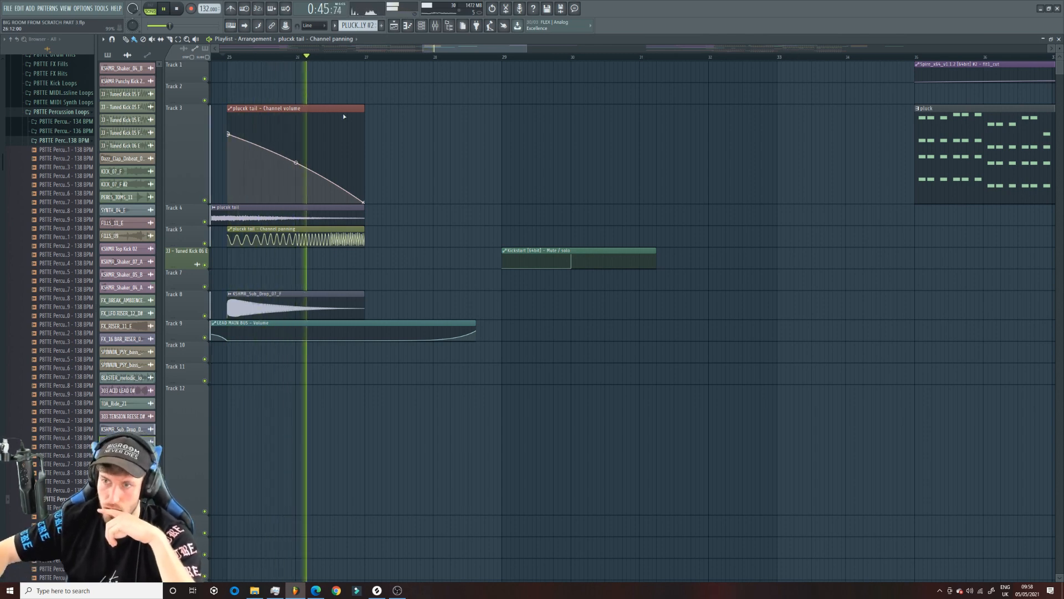
pyautogui.moveTo(423, 48); pyautogui.dragTo(318, 49)
pyautogui.press('space')
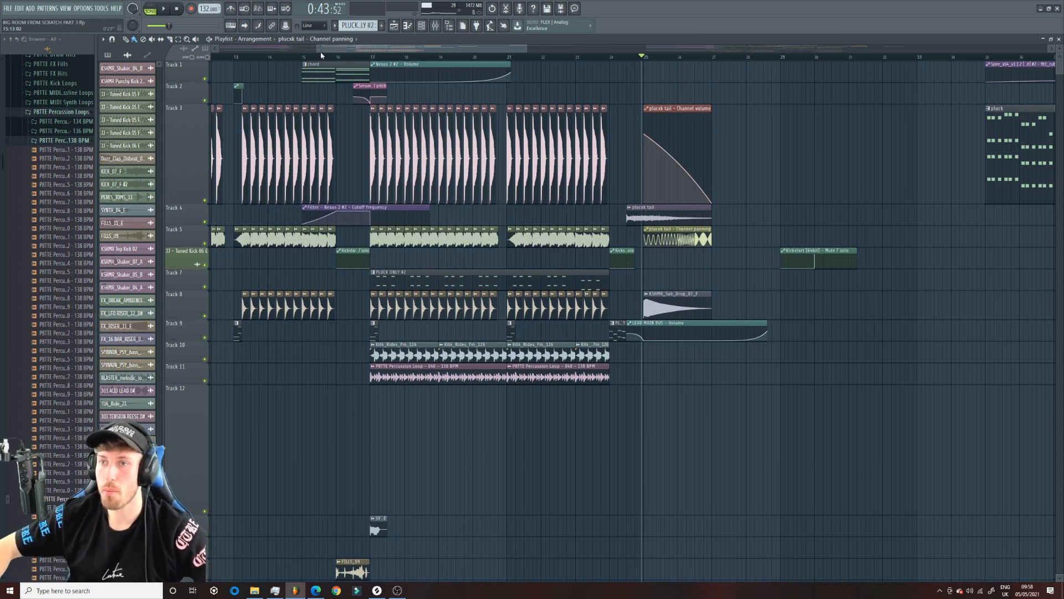
# Show the whole arrangement and browse the PBTTE FX Hits folder and its Snare Rolls subfolder for transition samples.
pyautogui.moveTo(317, 49); pyautogui.dragTo(218, 48)
pyautogui.moveTo(526, 48); pyautogui.dragTo(1004, 48)
pyautogui.click(256, 57)
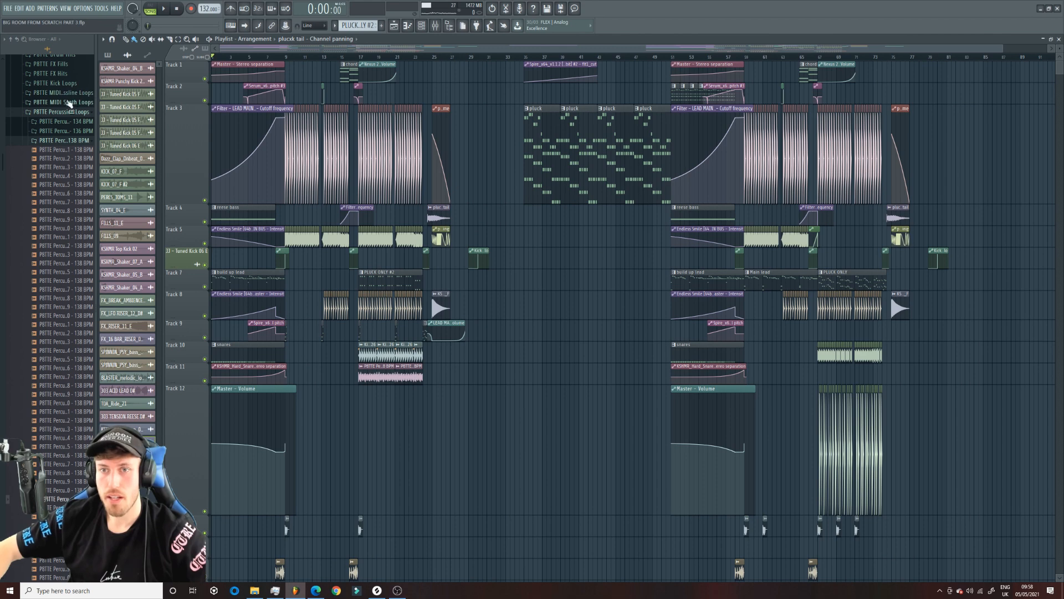
pyautogui.click(64, 75)
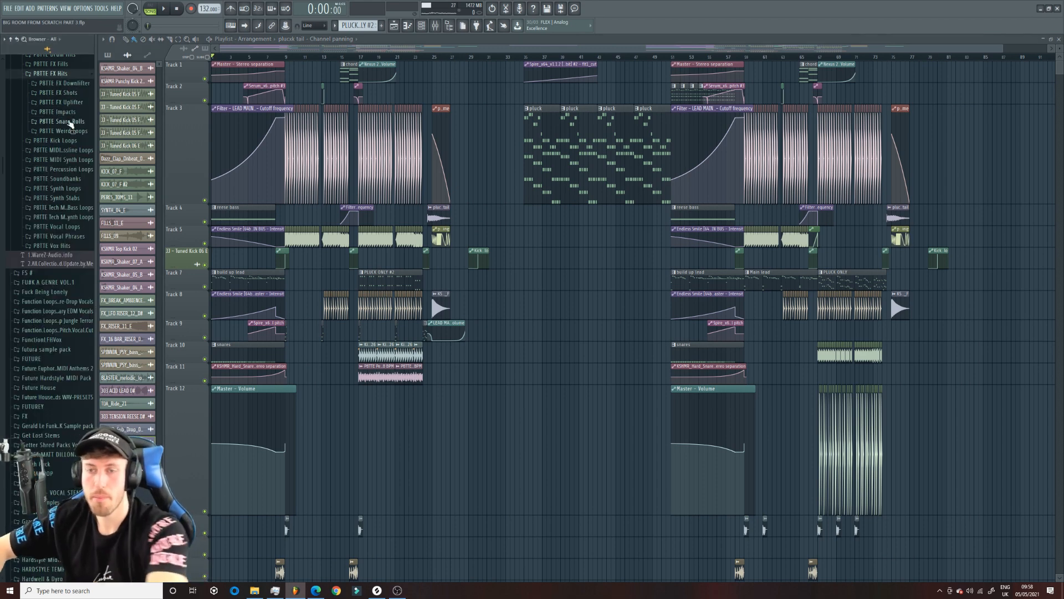
pyautogui.click(72, 122)
pyautogui.click(80, 148)
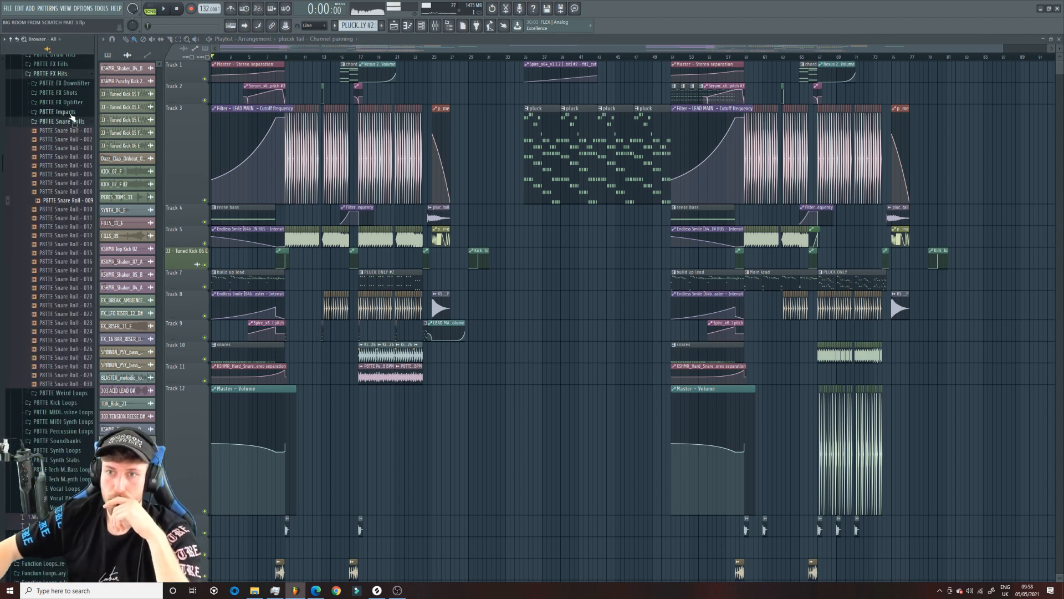
# Preview the PBTTE FX Fills and place PBTTE FX Fill - 003 at bar 8 on track 4, at the end of the first build-up.
pyautogui.click(68, 65)
pyautogui.click(69, 86)
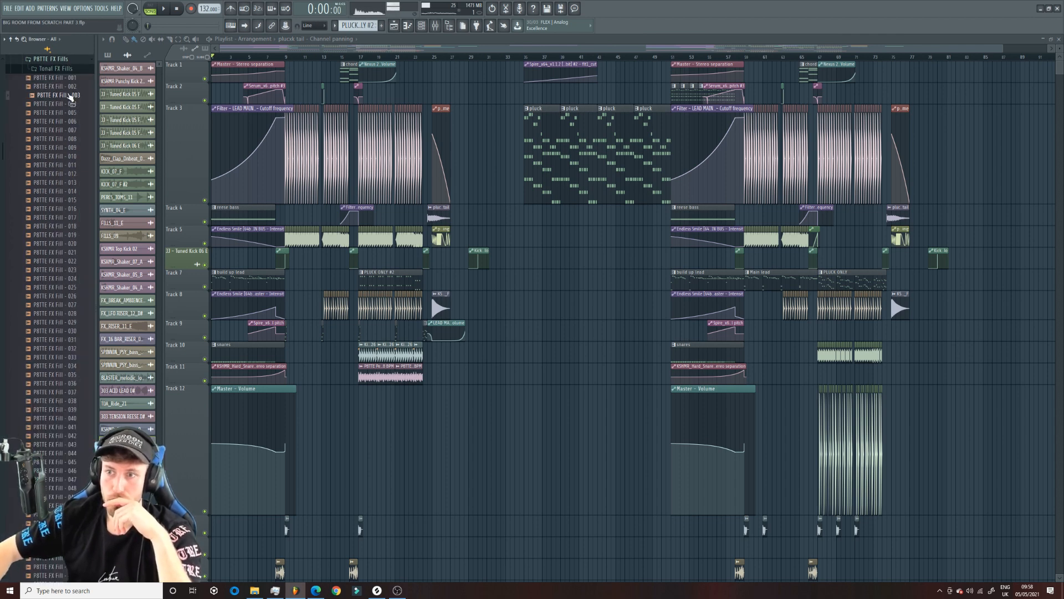
pyautogui.moveTo(312, 427); pyautogui.dragTo(288, 367)
pyautogui.moveTo(279, 217); pyautogui.dragTo(278, 218)
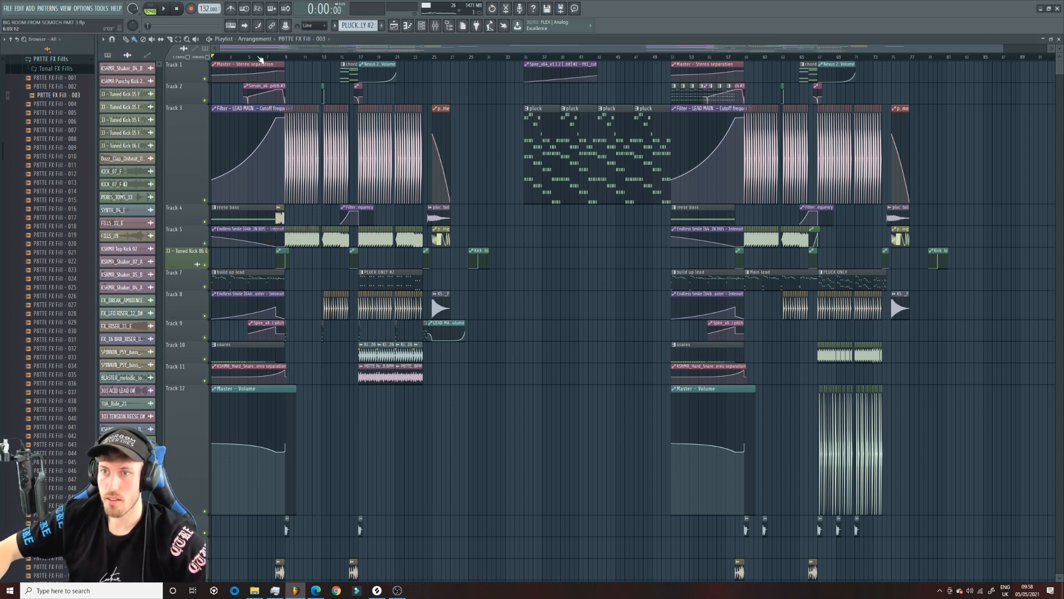
# Mute track 7, play the build-up from the start and lower the channel volume of PBTTE FX Fill - 003.
pyautogui.moveTo(229, 58); pyautogui.dragTo(212, 57)
pyautogui.press('space')
pyautogui.click(204, 287)
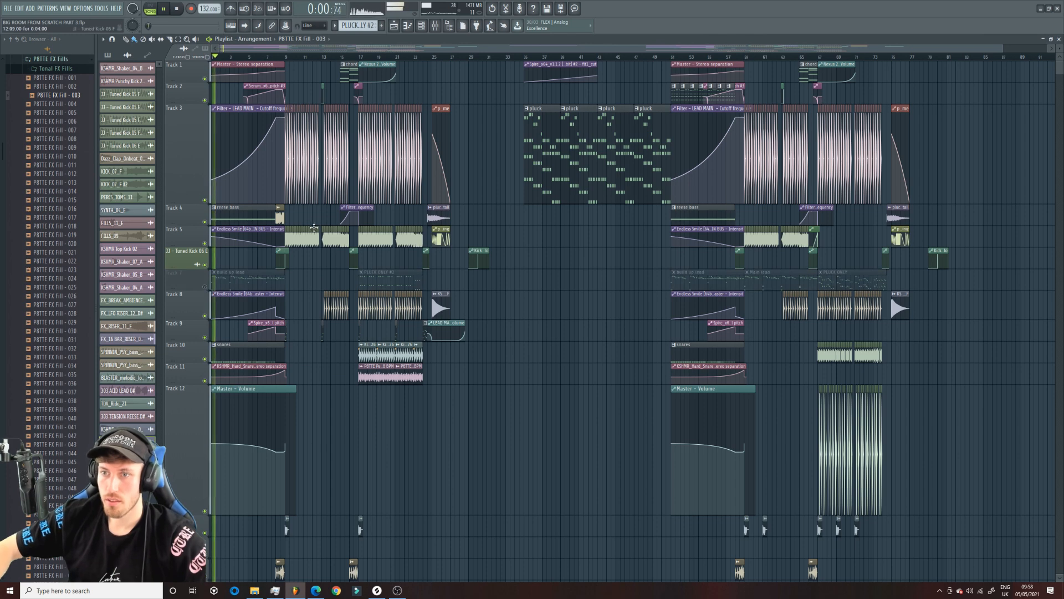
pyautogui.doubleClick(282, 219)
pyautogui.moveTo(284, 221); pyautogui.dragTo(617, 232)
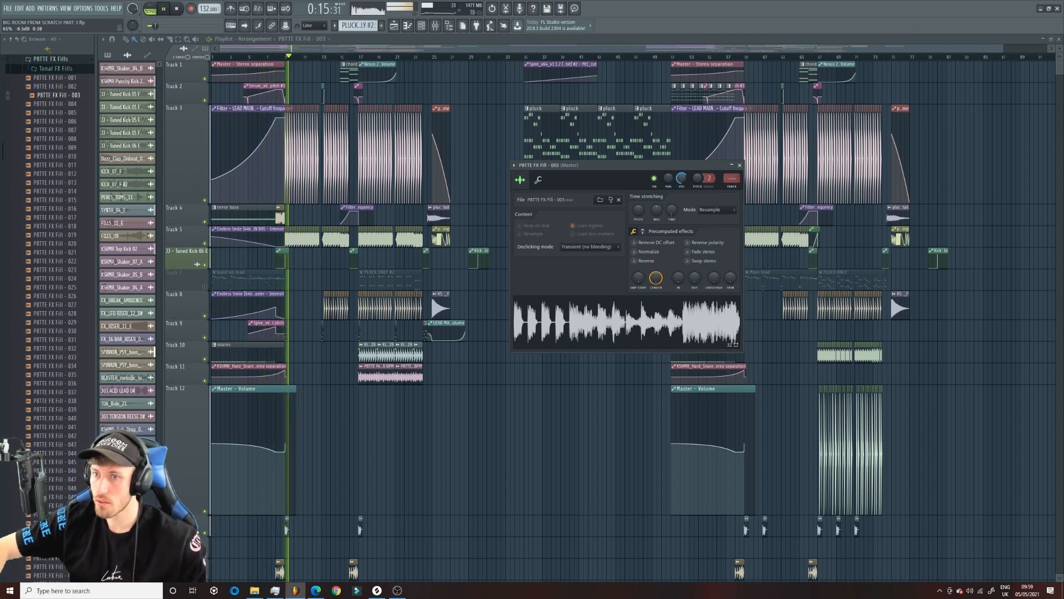
# Preview PBTTE FX Fill - 020, use it in place of the fill at bar 8 on track 4, and play the build-up.
pyautogui.click(53, 245)
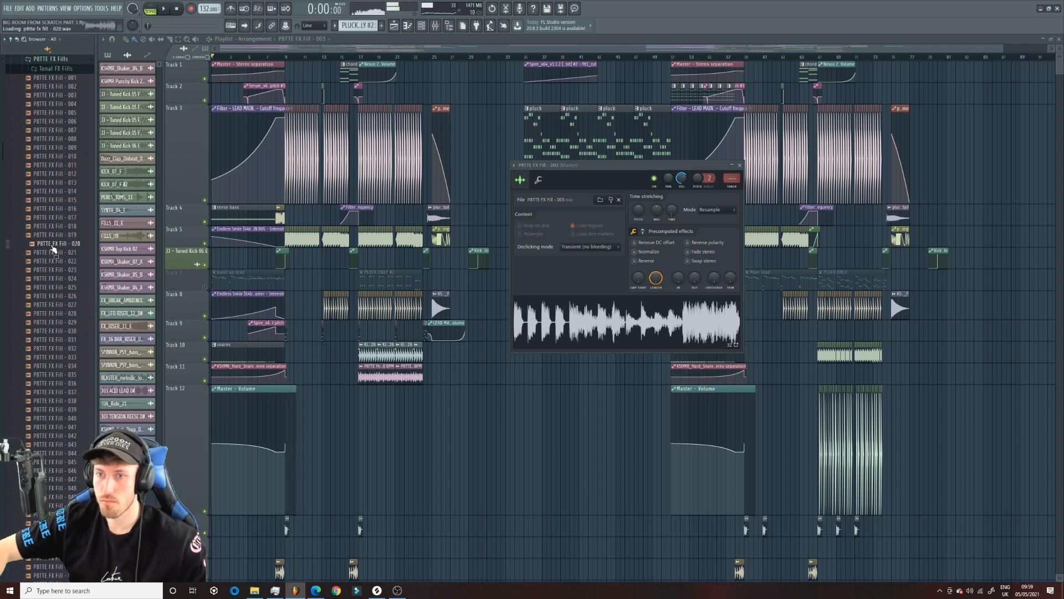
pyautogui.moveTo(52, 246); pyautogui.dragTo(280, 217)
pyautogui.press('space')
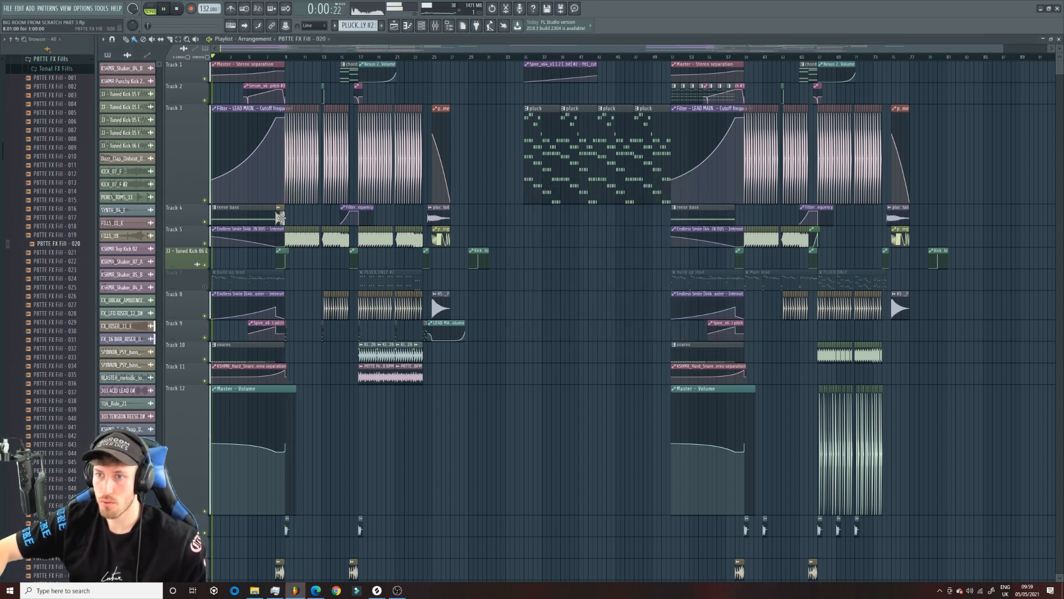
pyautogui.click(263, 57)
# Set the time-stretching mode of PBTTE FX Fill - 020 to Auto and listen to the fill leading into the drop.
pyautogui.doubleClick(280, 212)
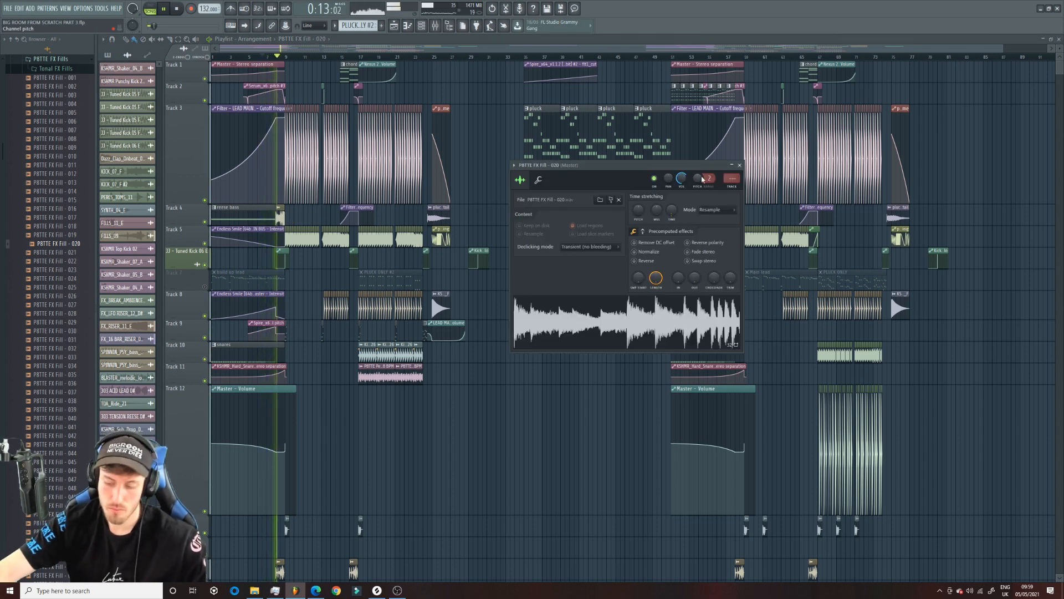
pyautogui.click(723, 212)
pyautogui.click(712, 288)
pyautogui.moveTo(263, 57); pyautogui.dragTo(275, 57)
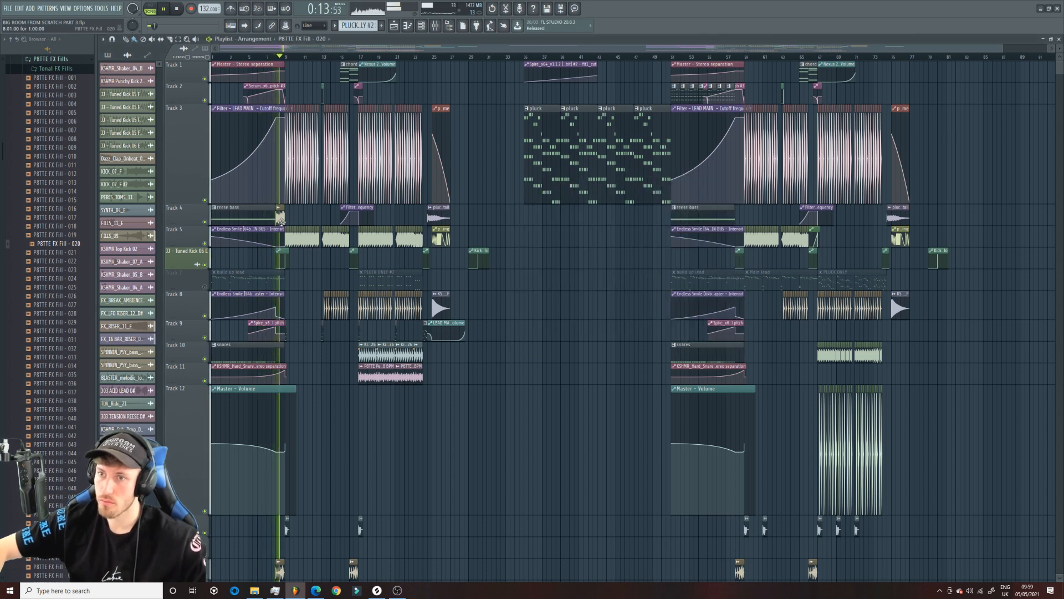
pyautogui.doubleClick(281, 221)
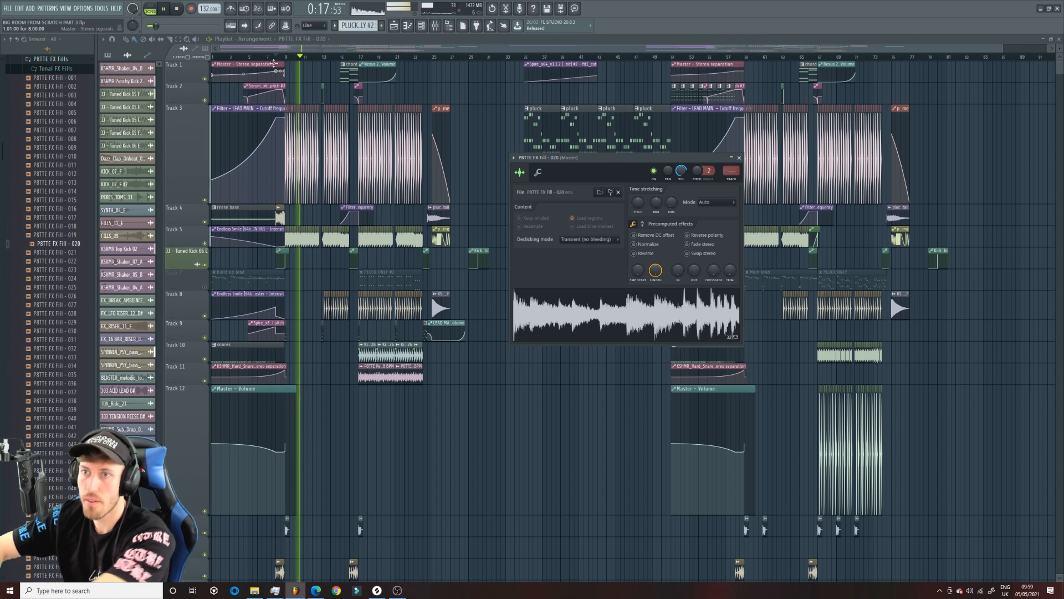
pyautogui.press('space')
# Select bars 9 to 17 for playback and check the short high note of Main lead #2 in the Nexus 2 and Serum_x64 piano rolls.
pyautogui.moveTo(286, 57); pyautogui.dragTo(358, 56)
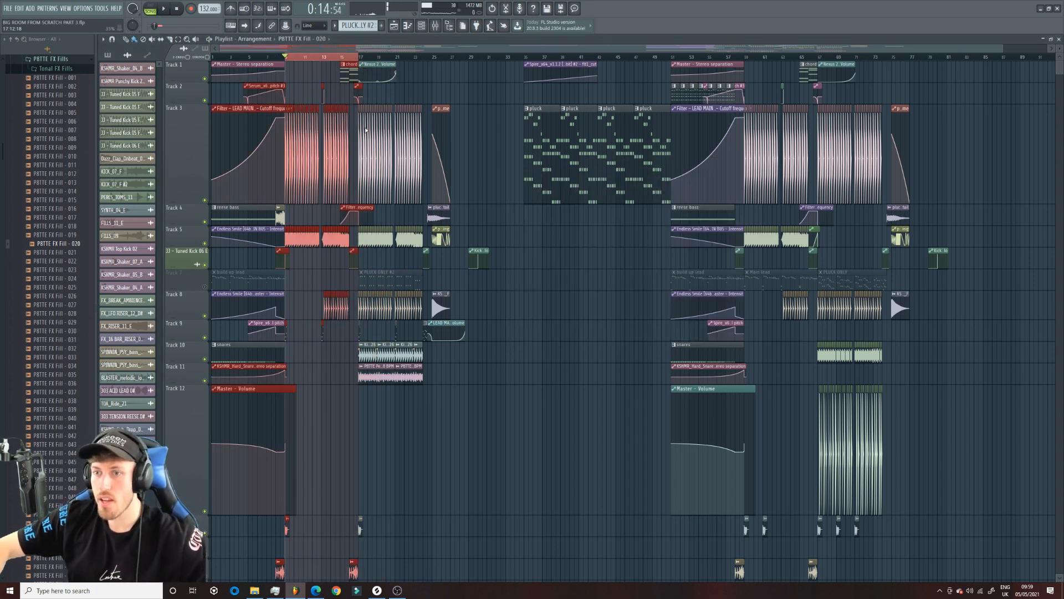
pyautogui.click(324, 415)
pyautogui.press('F7')
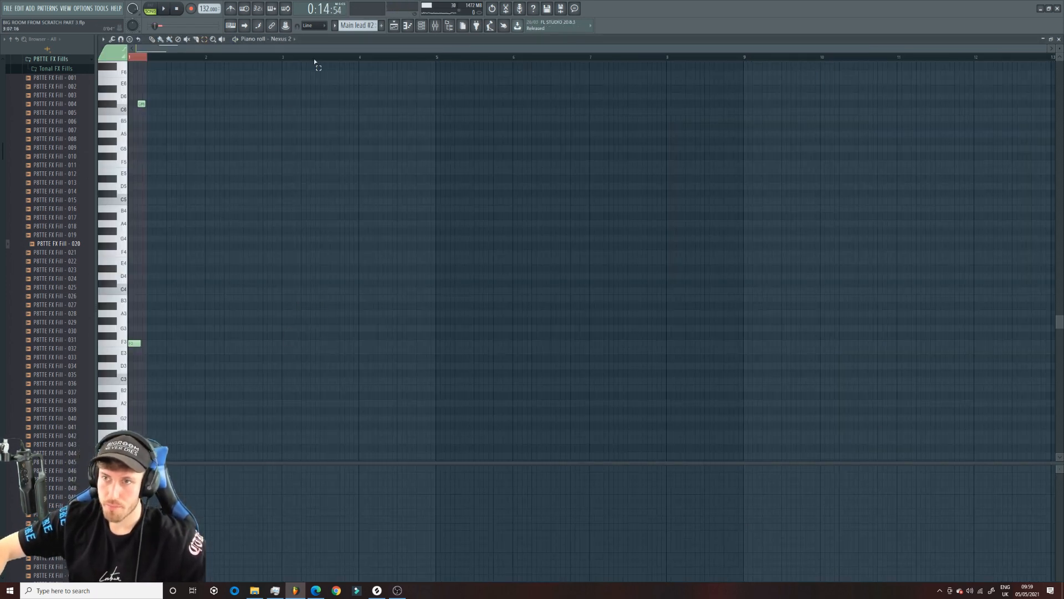
pyautogui.moveTo(168, 121); pyautogui.dragTo(133, 61)
pyautogui.click(422, 28)
pyautogui.rightClick(170, 281)
pyautogui.click(182, 286)
pyautogui.moveTo(199, 307); pyautogui.dragTo(142, 256)
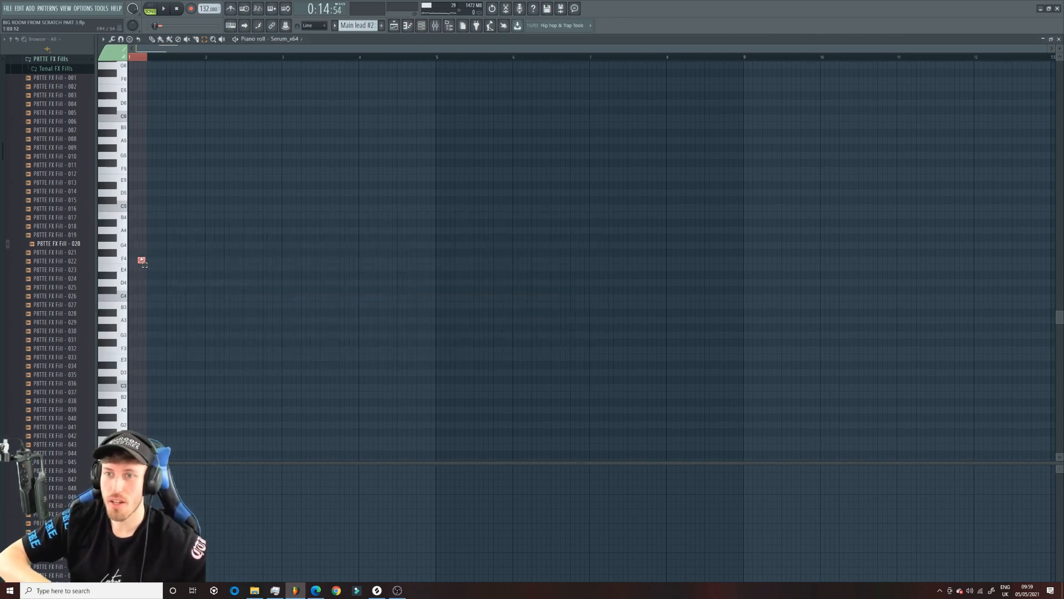
pyautogui.click(393, 26)
pyautogui.press('space')
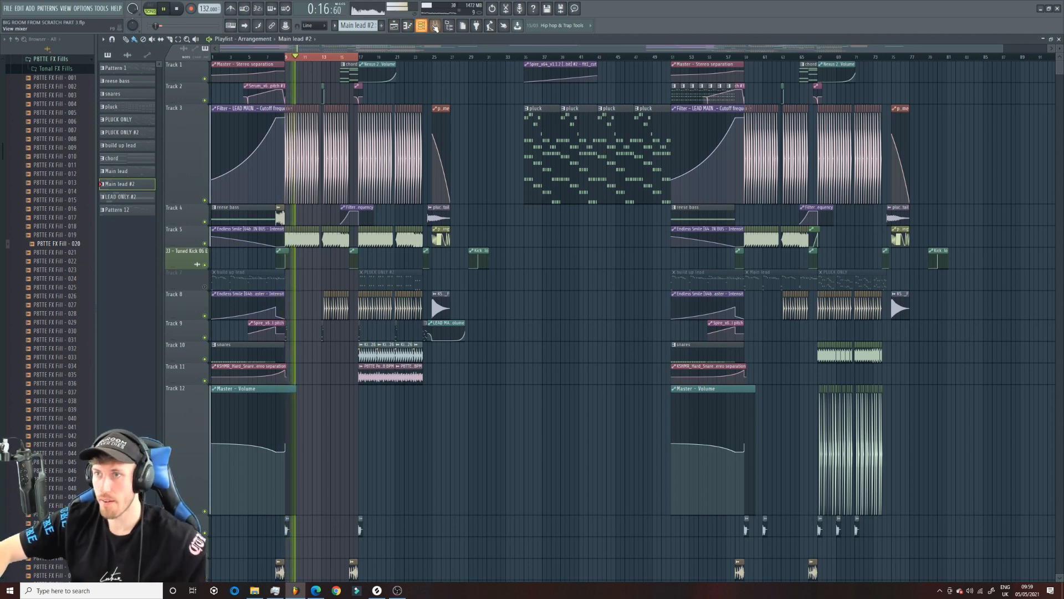
# Check the existing reverb on the LEAD MAIN BUS and load a second ArtsAcoustic Reverb into its effect slot 4.
pyautogui.click(435, 25)
pyautogui.press('space')
pyautogui.click(241, 386)
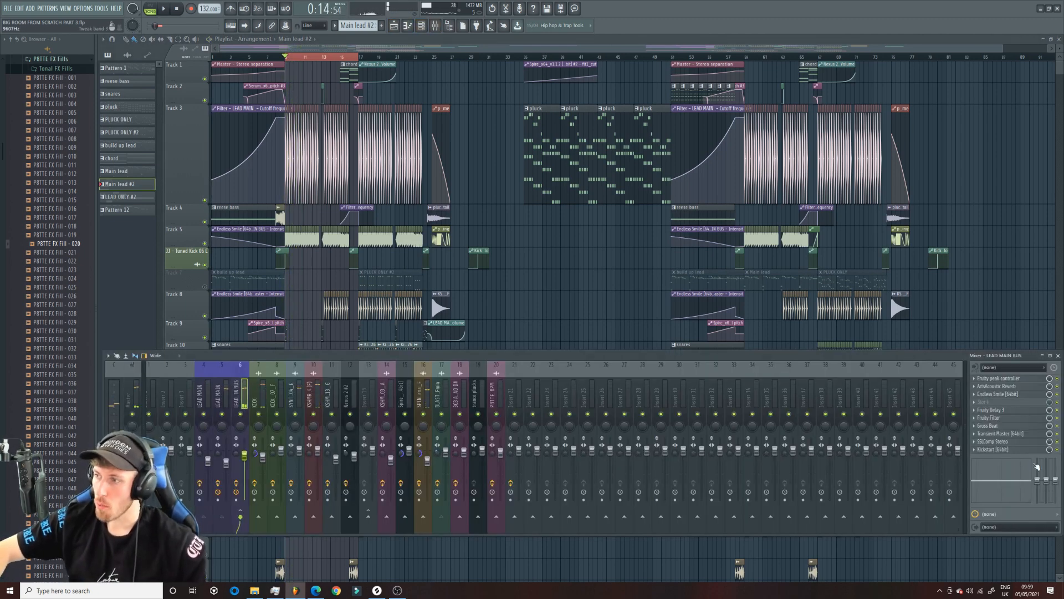
pyautogui.click(997, 386)
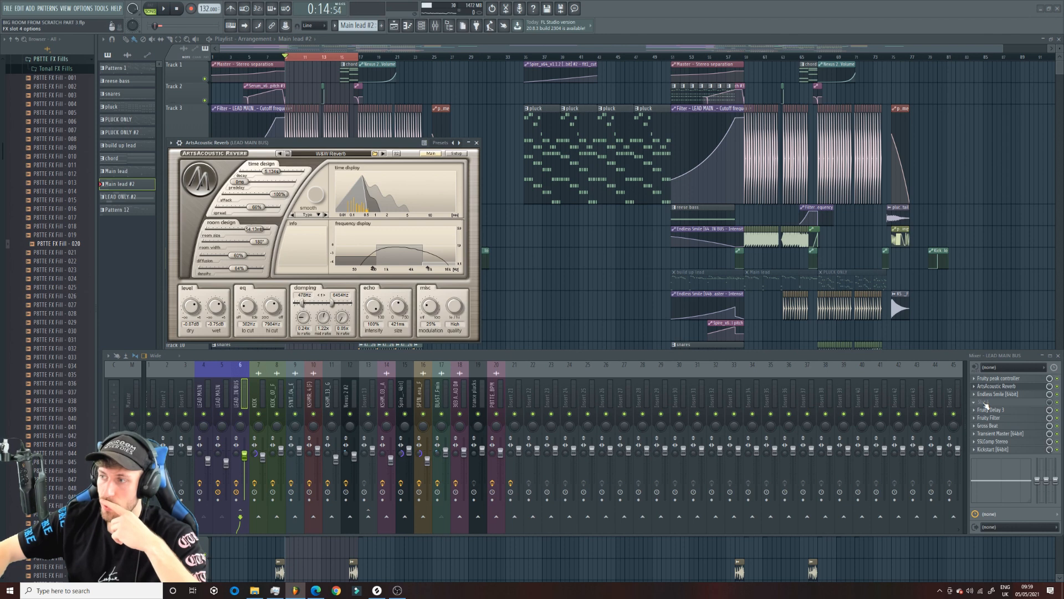
pyautogui.click(985, 403)
pyautogui.click(948, 60)
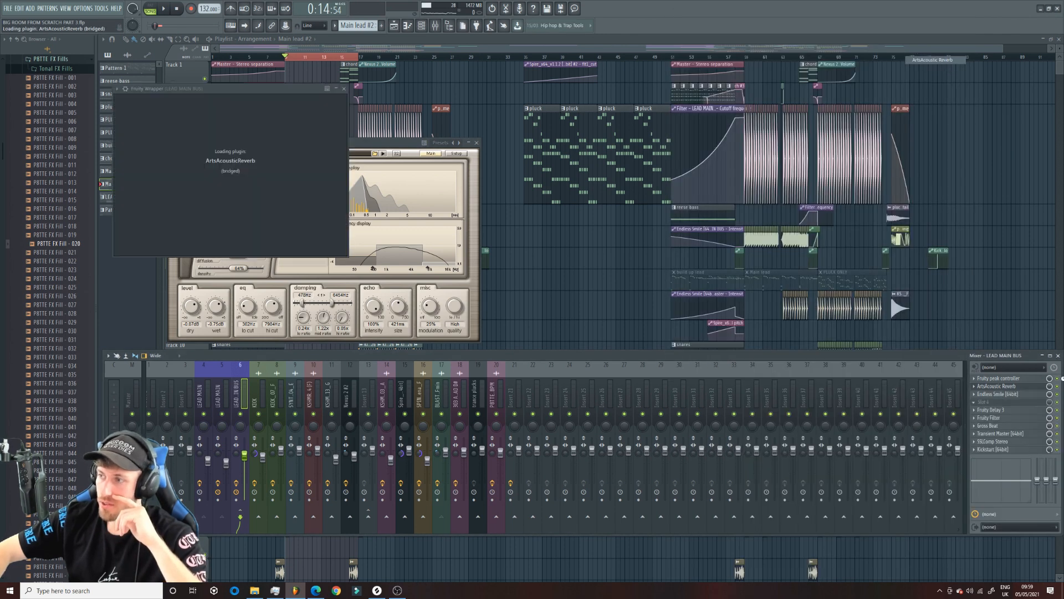
# Create a mute automation clip for the new reverb on track 14 and shape it as a step switching at bar 17.
pyautogui.rightClick(1057, 404)
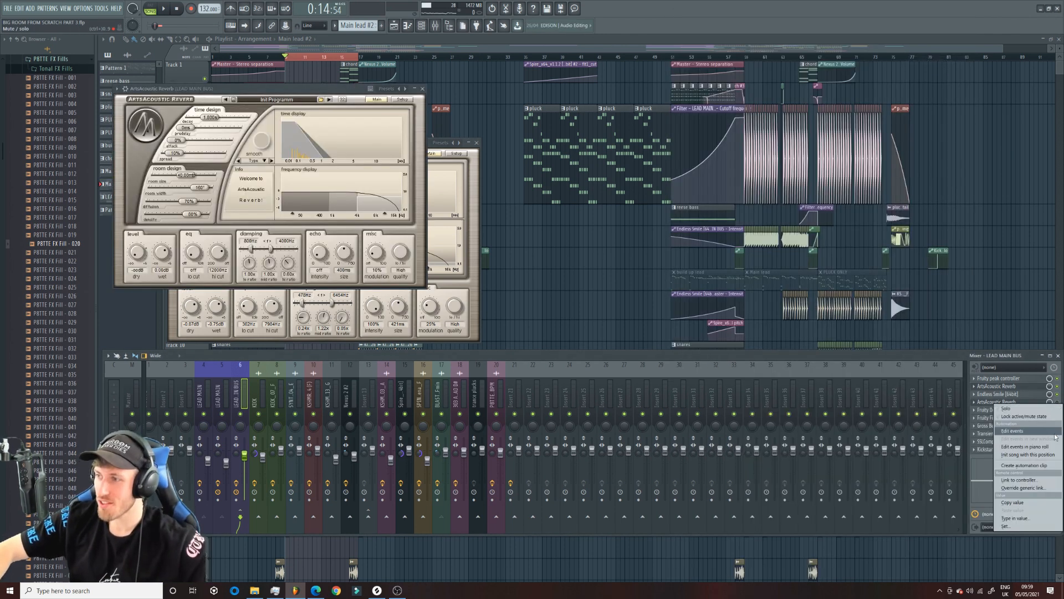
pyautogui.click(1052, 465)
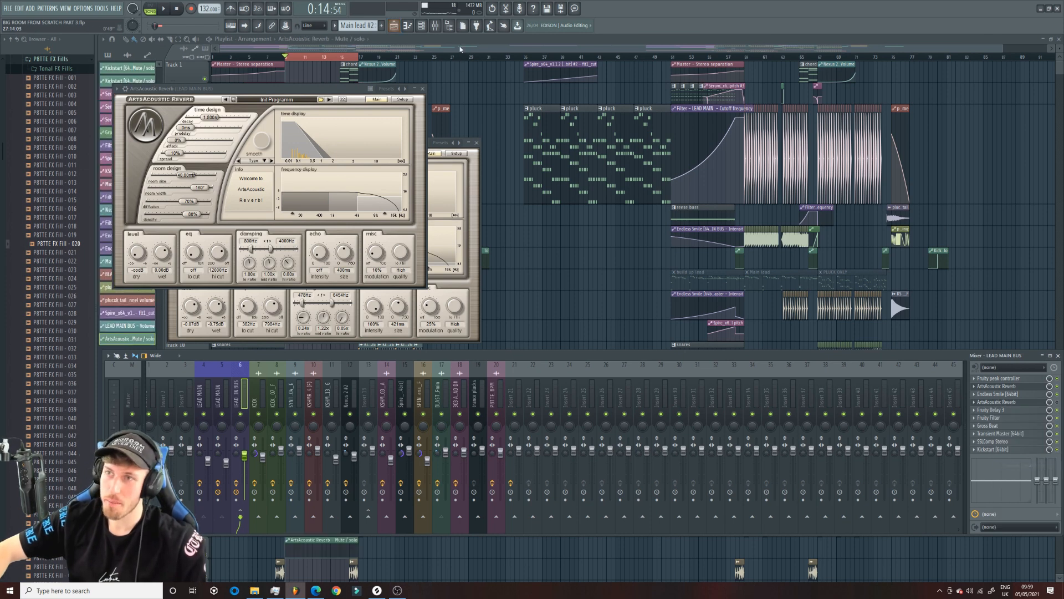
pyautogui.click(394, 25)
pyautogui.moveTo(287, 556); pyautogui.dragTo(286, 543)
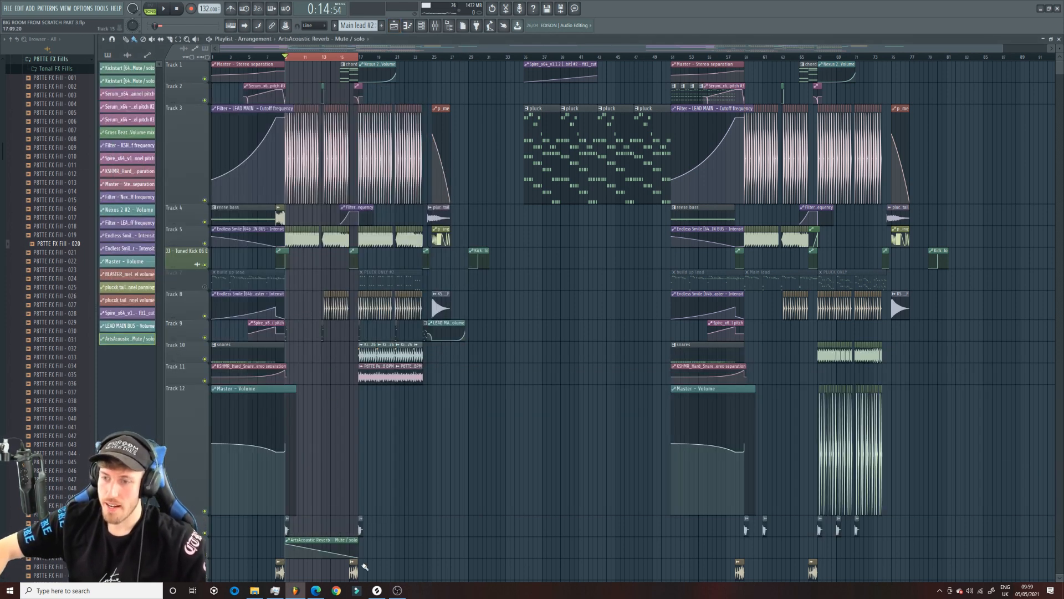
pyautogui.moveTo(359, 556); pyautogui.dragTo(363, 533)
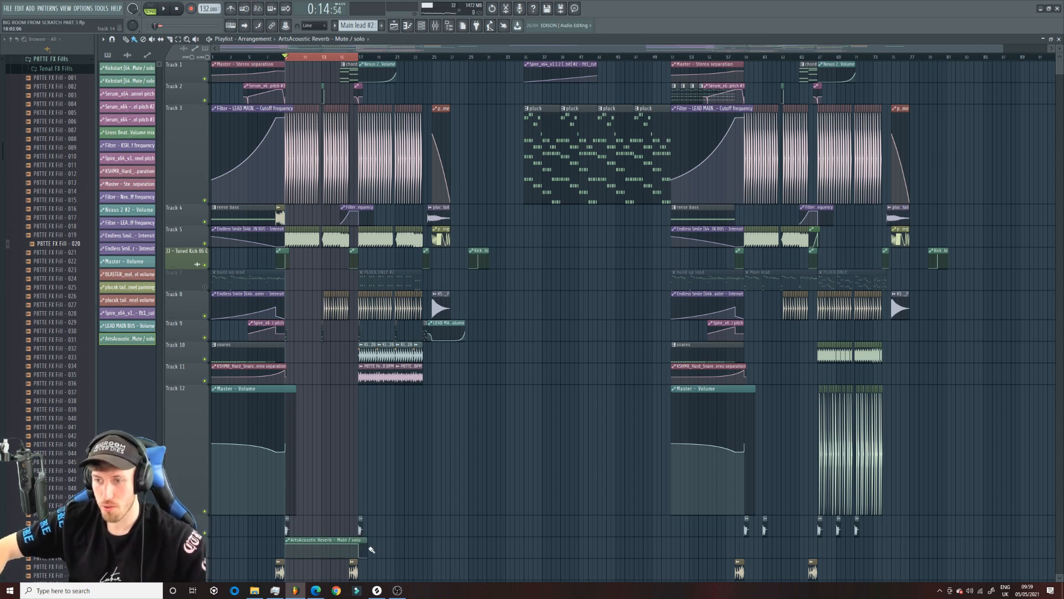
# Try a longer decay of about 5.97 s and a different hi cut on the new reverb during playback.
pyautogui.click(436, 25)
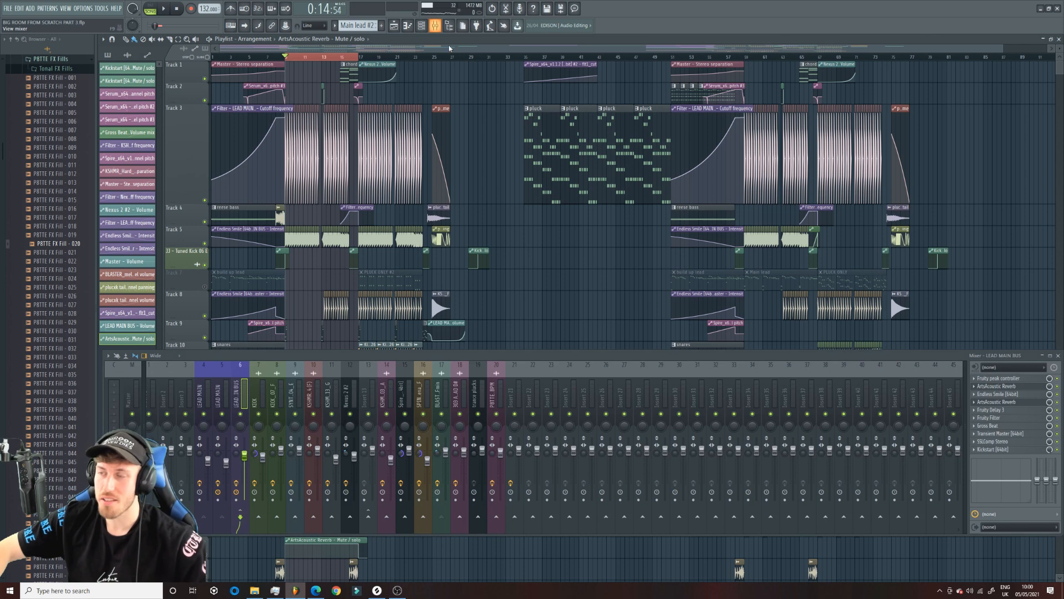
pyautogui.click(1015, 404)
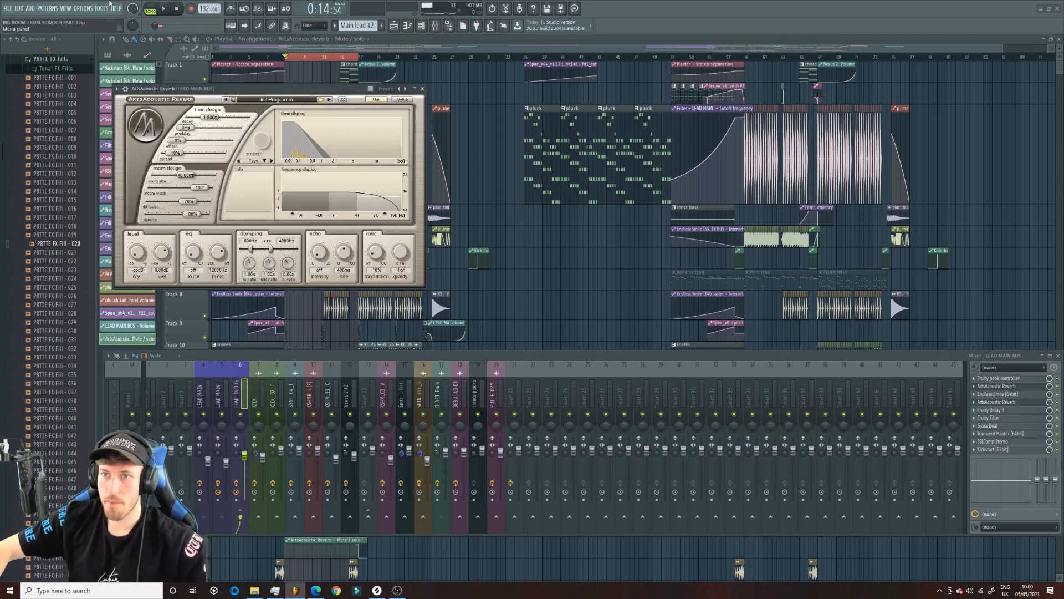
pyautogui.click(165, 12)
pyautogui.moveTo(210, 118); pyautogui.dragTo(219, 118)
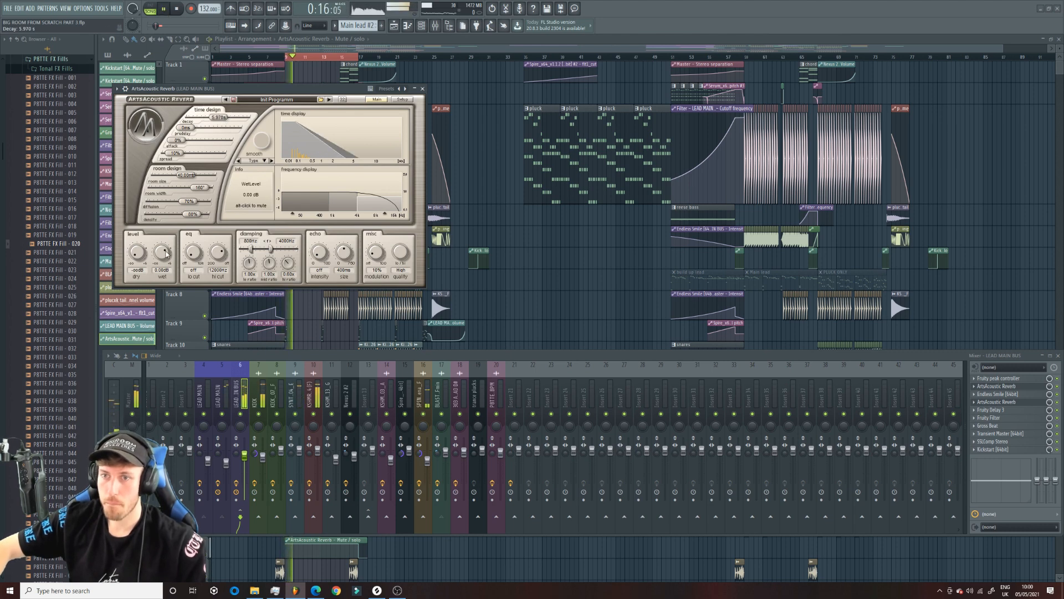
pyautogui.moveTo(220, 252); pyautogui.dragTo(220, 257)
# Load the W&W Reverb preset into the new ArtsAcoustic Reverb and play the drop from bar 9.
pyautogui.click(309, 100)
pyautogui.click(321, 100)
pyautogui.click(342, 109)
pyautogui.doubleClick(151, 159)
pyautogui.click(176, 9)
pyautogui.click(165, 9)
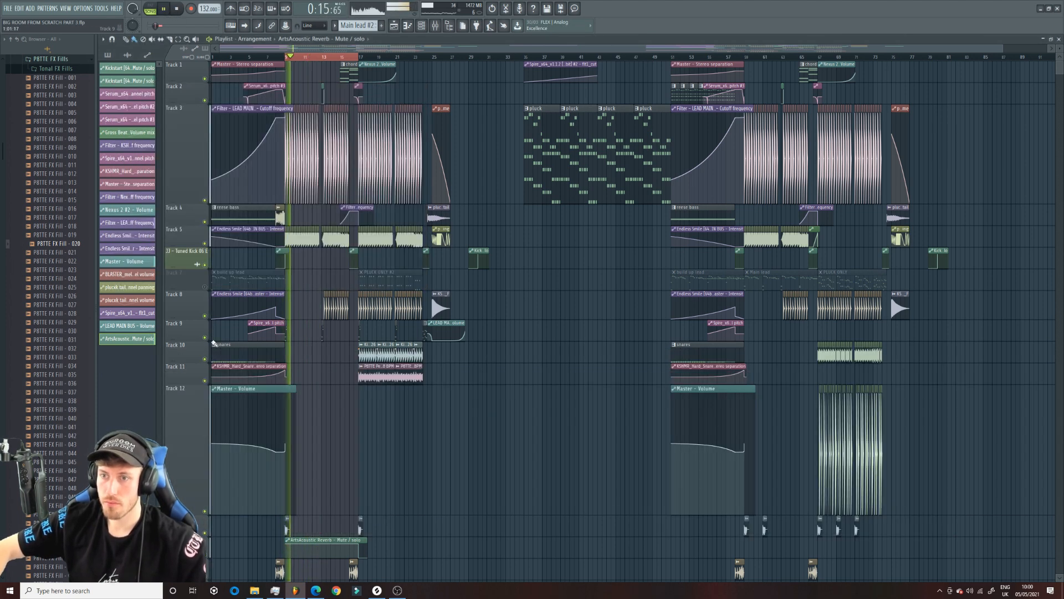
# Solo track 9, re-enable the reverb mute automation track and play the isolated lead.
pyautogui.press('space')
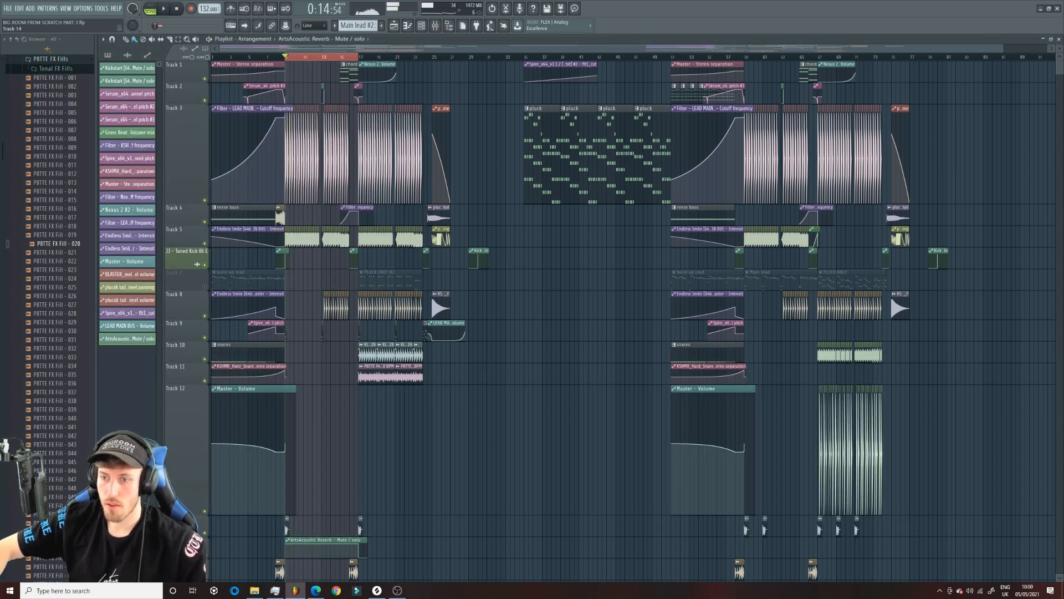
pyautogui.keyDown('ctrl'); pyautogui.click(204, 337); pyautogui.keyUp('ctrl')
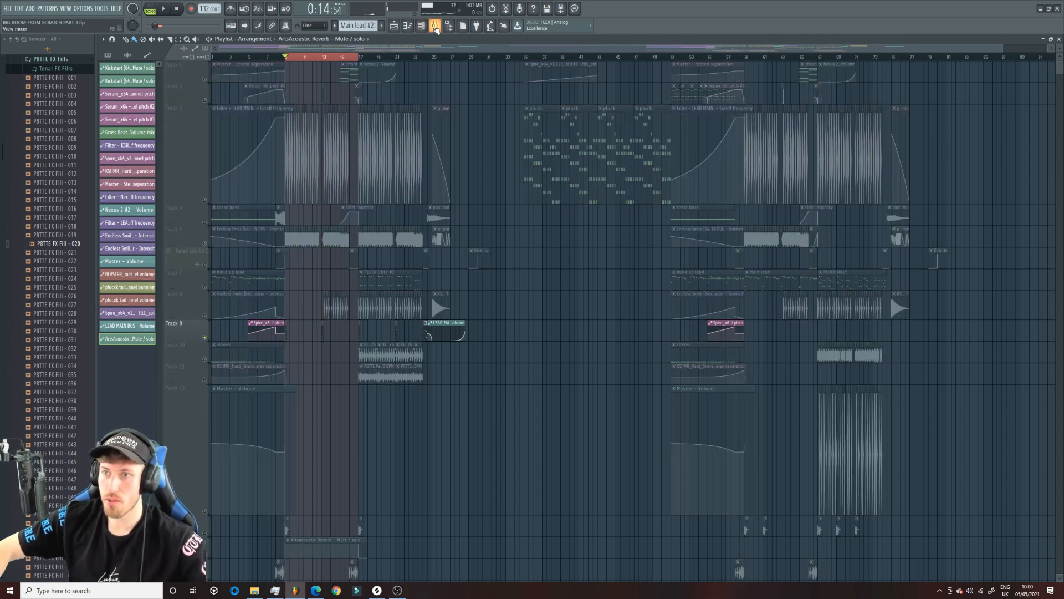
pyautogui.click(435, 27)
pyautogui.click(205, 554)
pyautogui.press('space')
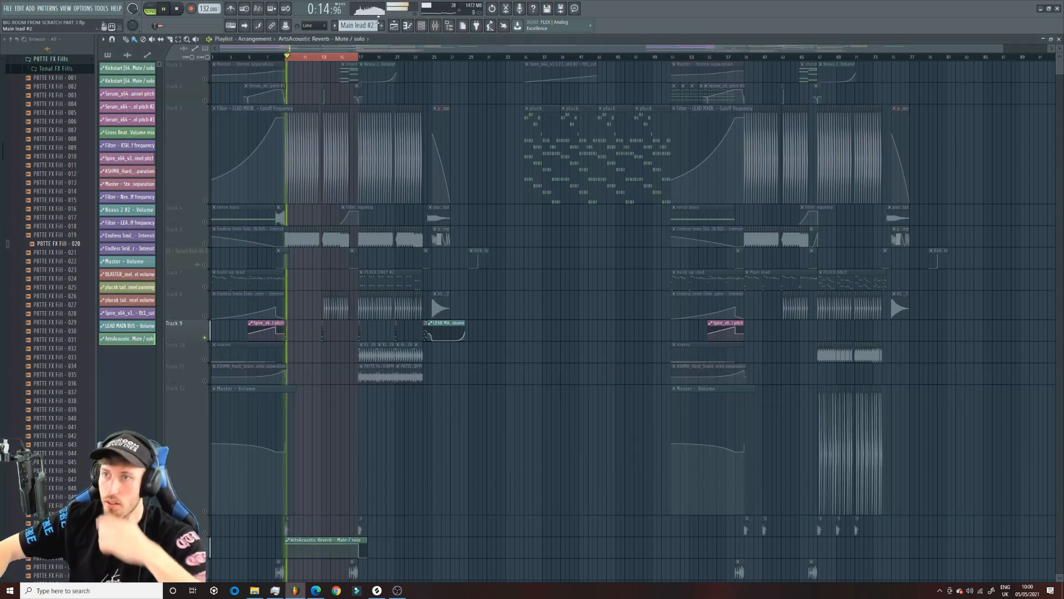
# Lengthen the decay of the LEAD MAIN BUS slot 4 reverb and raise its lo cut to about 380 Hz while auditioning the lead.
pyautogui.click(436, 26)
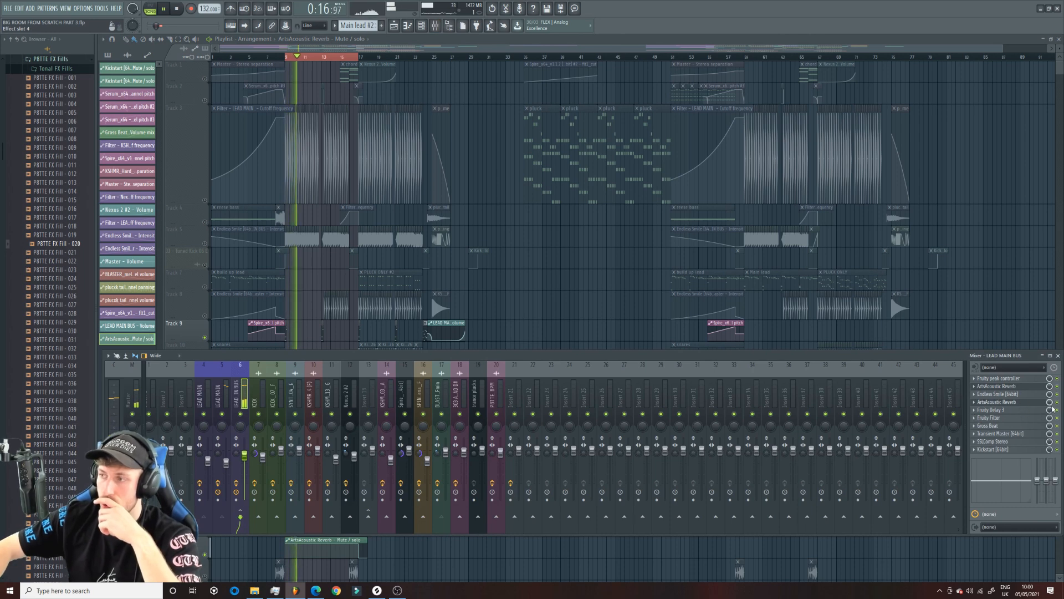
pyautogui.press('space')
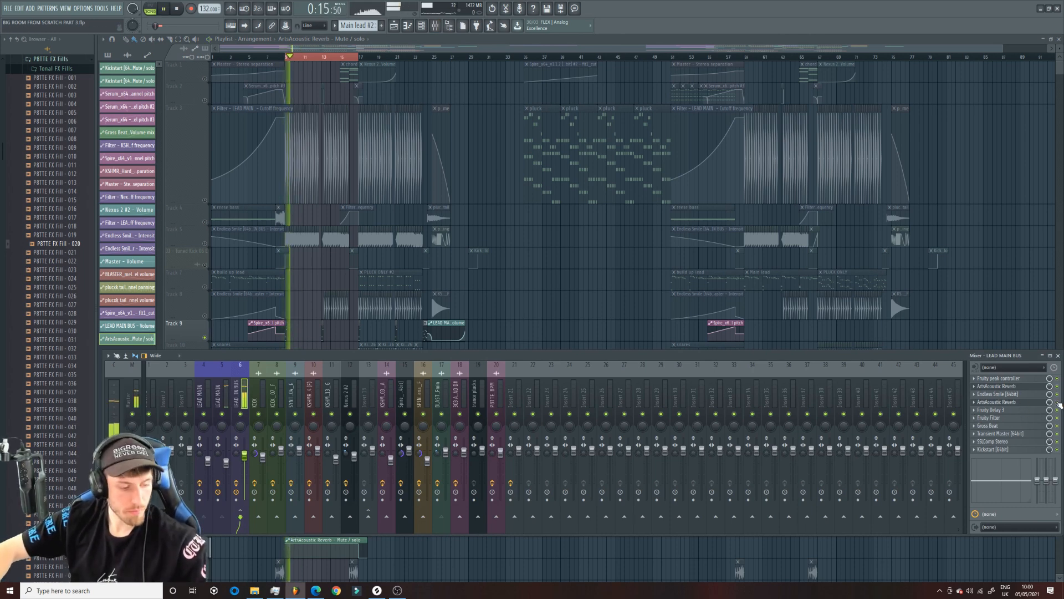
pyautogui.click(1030, 404)
pyautogui.press('space')
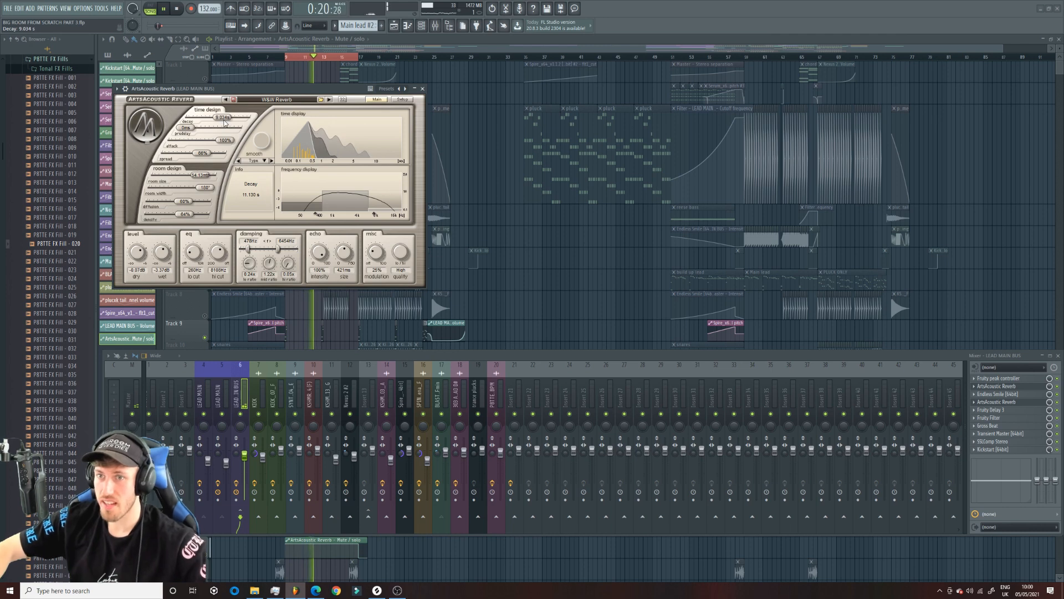
pyautogui.press('space')
pyautogui.press('space')
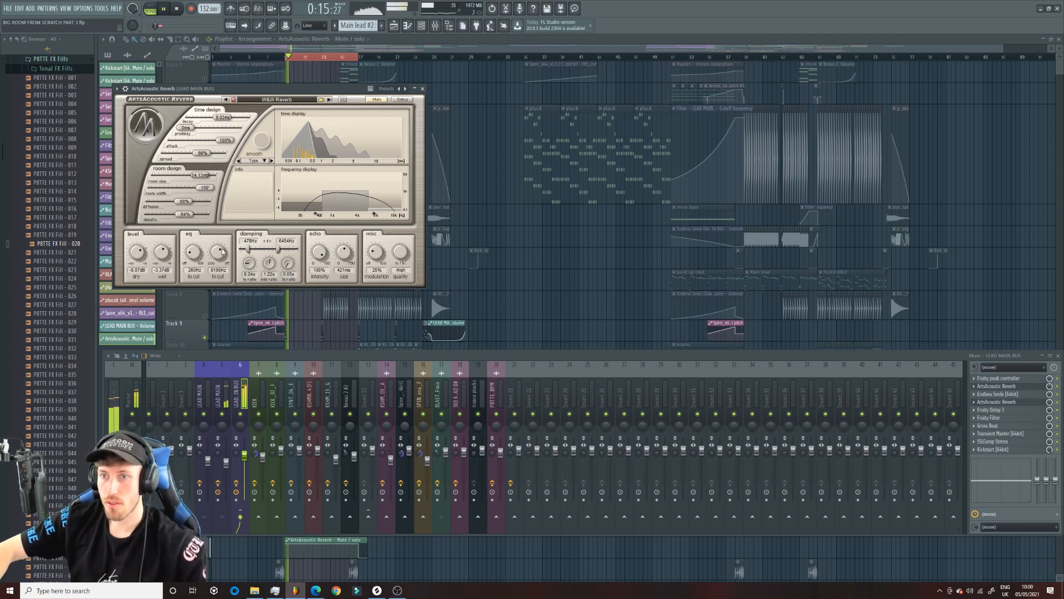
pyautogui.moveTo(194, 255); pyautogui.dragTo(196, 252)
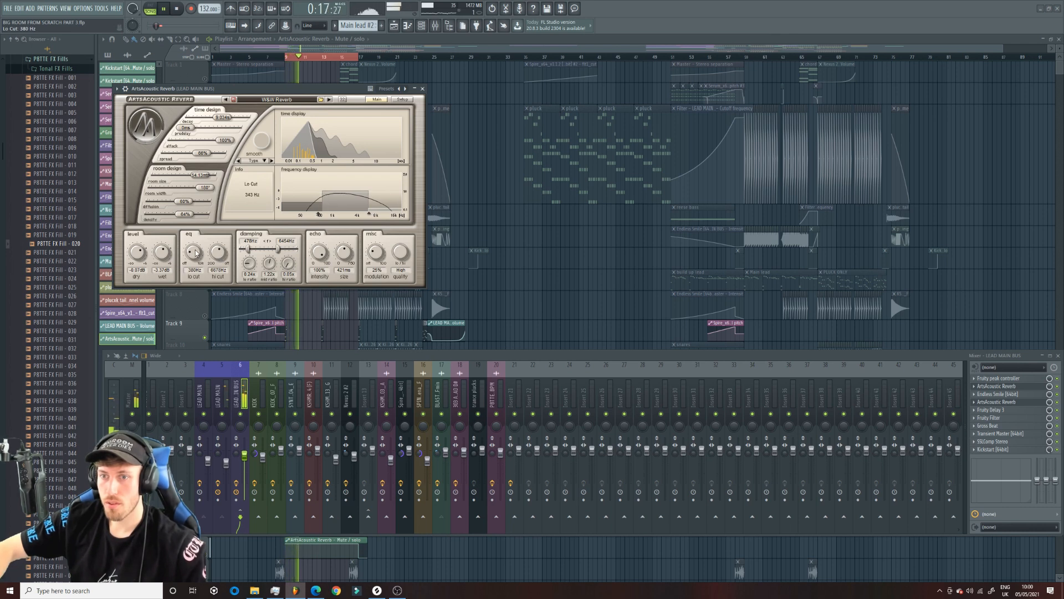
# Unsolo the lead track, clear the playlist time selection and play the full mix from the end of the first build-up.
pyautogui.click(176, 5)
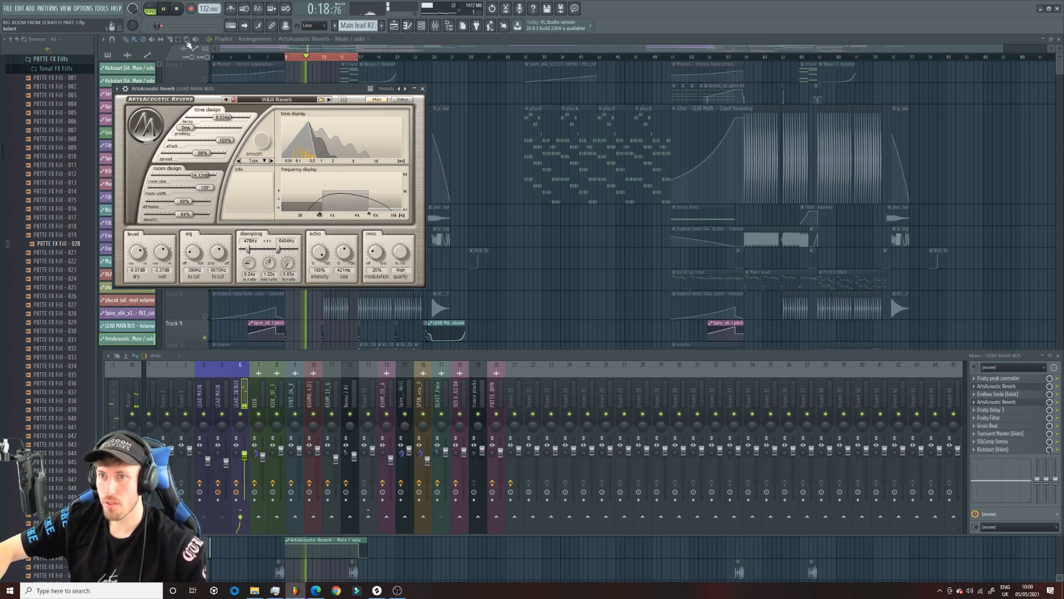
pyautogui.rightClick(206, 79)
pyautogui.click(271, 56)
pyautogui.press('space')
pyautogui.moveTo(359, 58); pyautogui.dragTo(364, 58)
pyautogui.keyDown('ctrl'); pyautogui.click(363, 59); pyautogui.keyUp('ctrl')
pyautogui.press('space')
pyautogui.rightClick(279, 285)
pyautogui.press('space')
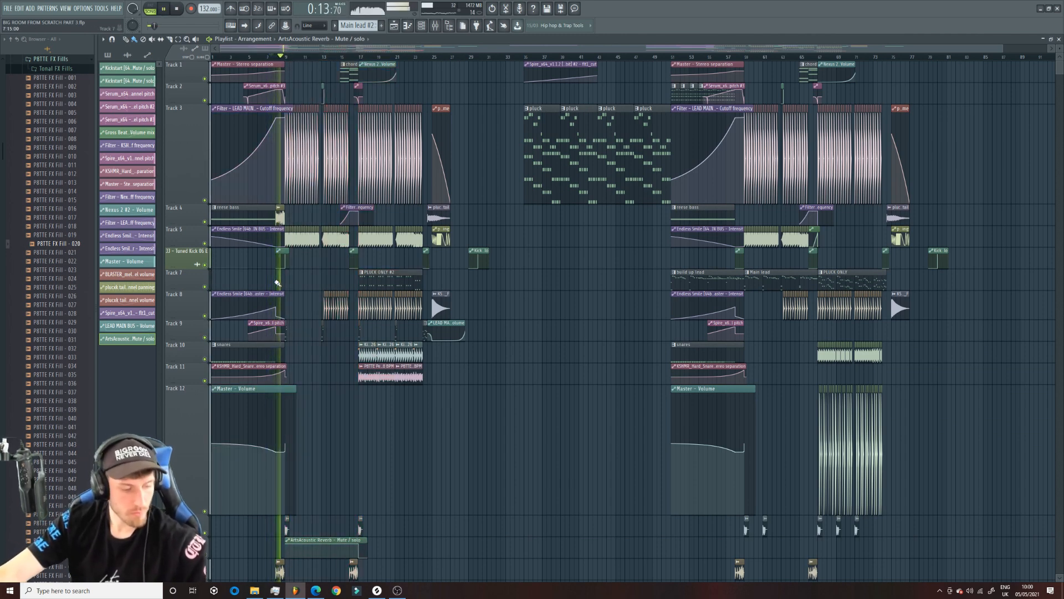
# Inspect the sample settings of the PRTTE FX Fill - 020 clip before the first drop and replay the transition.
pyautogui.doubleClick(282, 216)
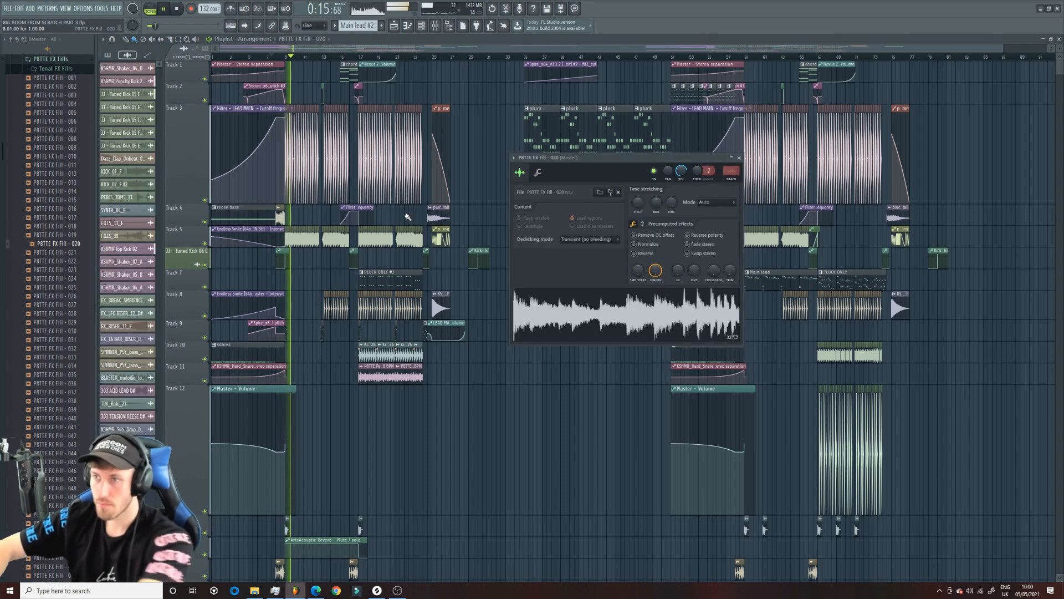
pyautogui.click(274, 57)
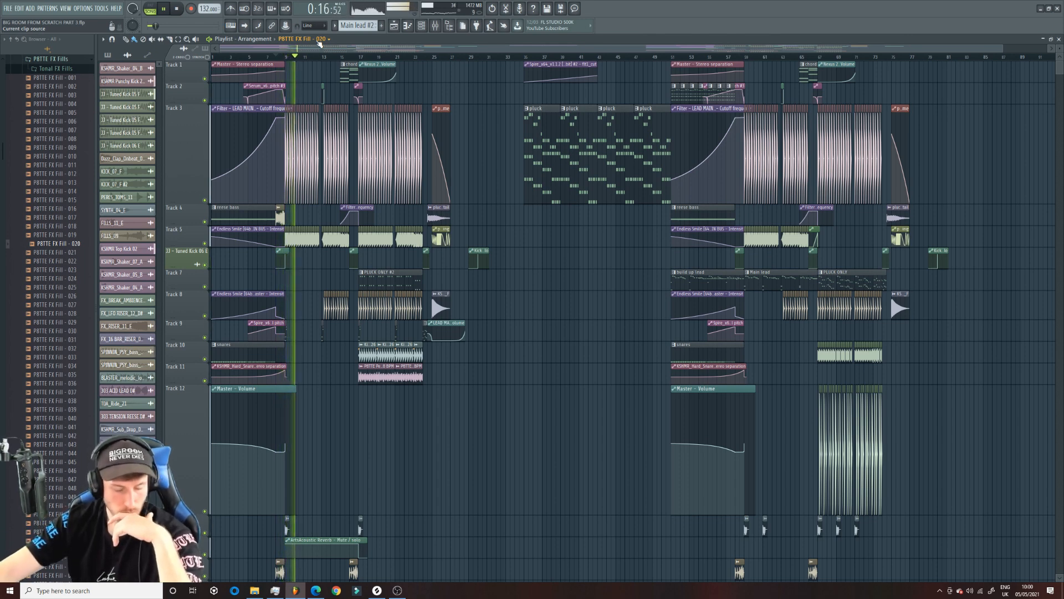
# Lower the wet level of the slot 4 ArtsAcoustic Reverb on LEAD MAIN BUS to about -3.98 dB.
pyautogui.click(435, 25)
pyautogui.press('space')
pyautogui.click(229, 397)
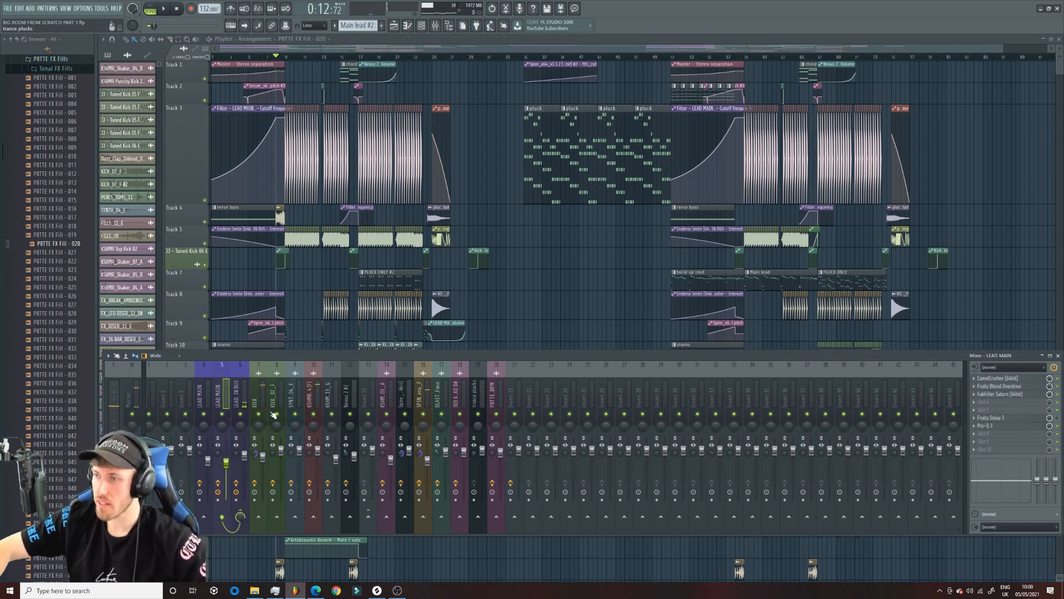
pyautogui.click(240, 397)
pyautogui.click(1000, 402)
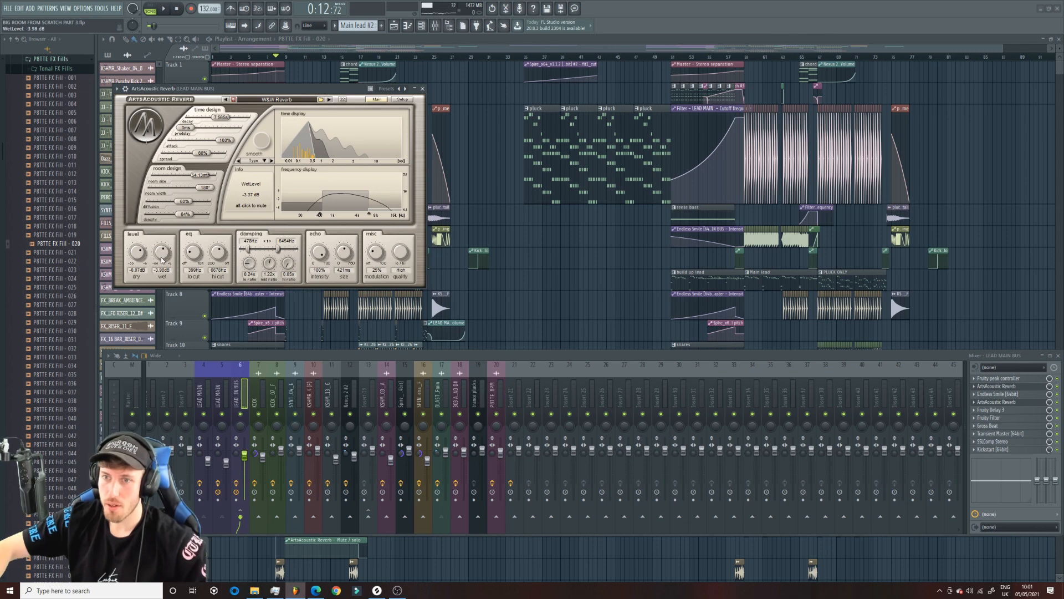
# Play the transition into the first drop with only the playlist in view and save the project.
pyautogui.click(167, 12)
pyautogui.click(380, 40)
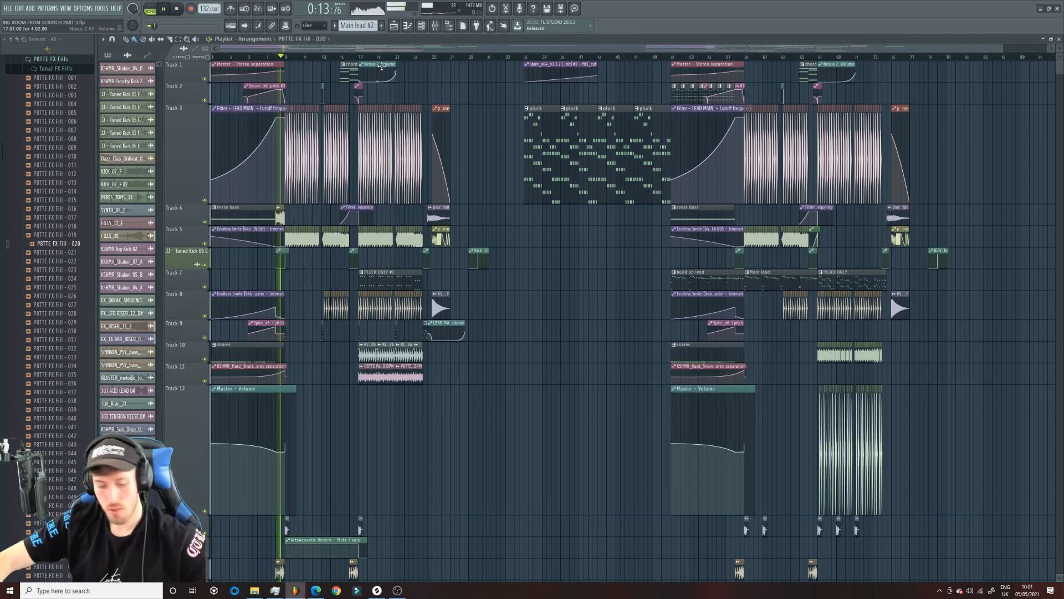
pyautogui.hotkey('ctrl', 's')
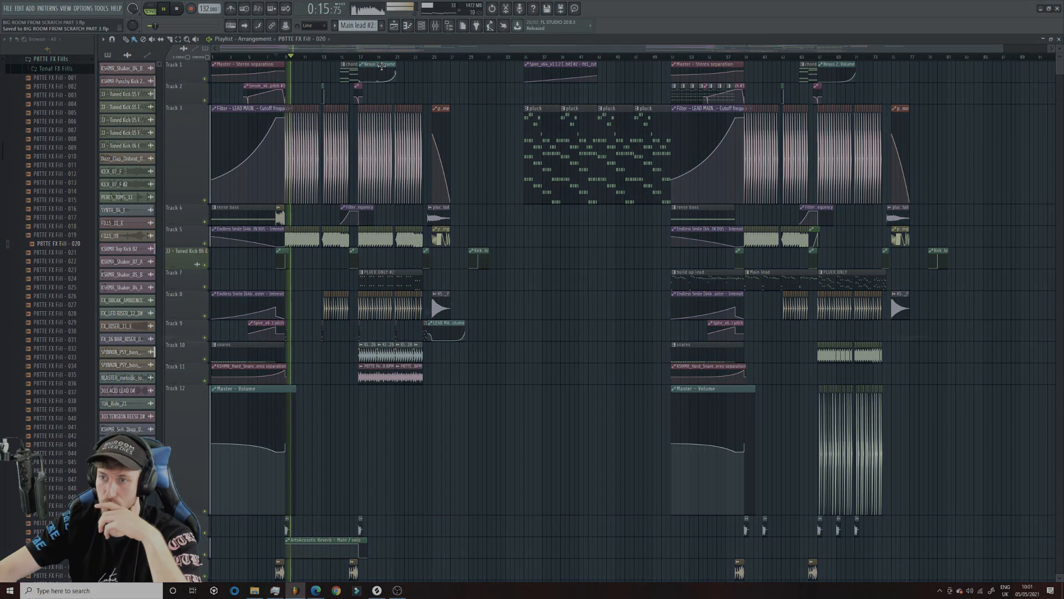